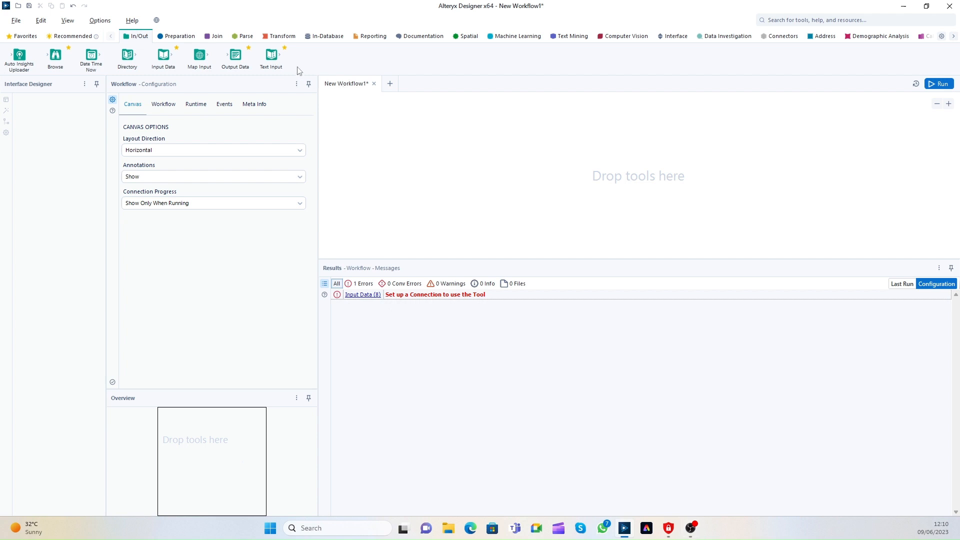
Place Text Input, Input Data, Directory, Date Time Now, Browse and Output Data tools on the canvas.
left_click_drag(273, 56, 358, 109)
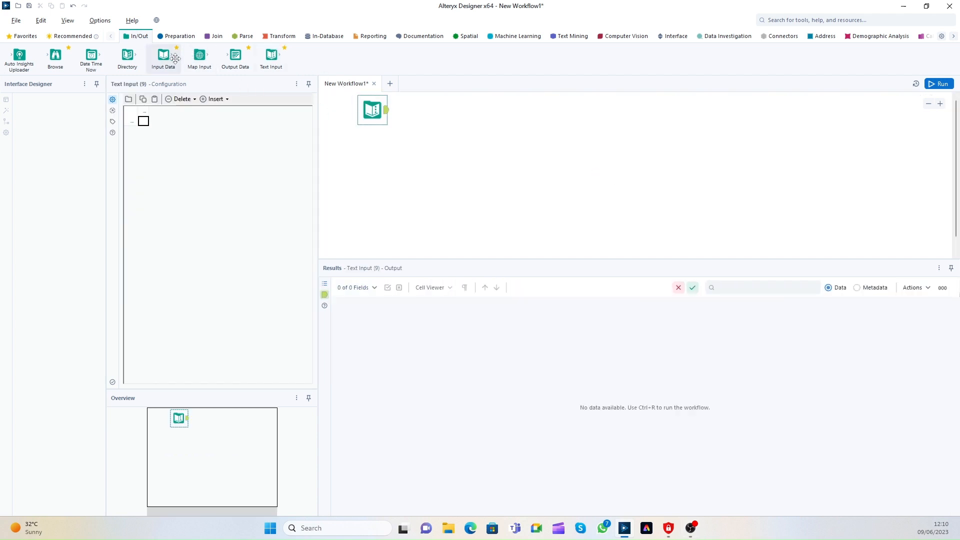
left_click_drag(175, 58, 373, 146)
left_click_drag(128, 56, 379, 188)
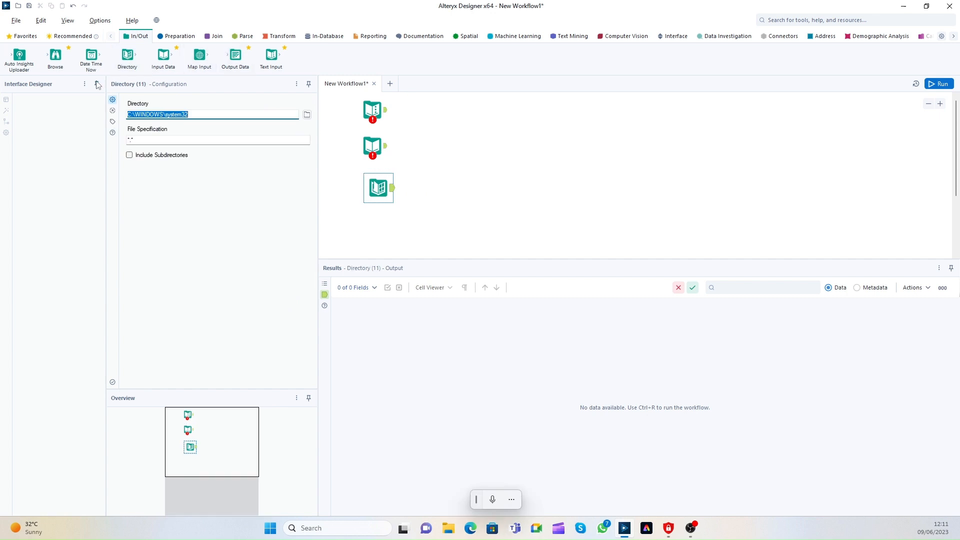
left_click_drag(91, 55, 378, 225)
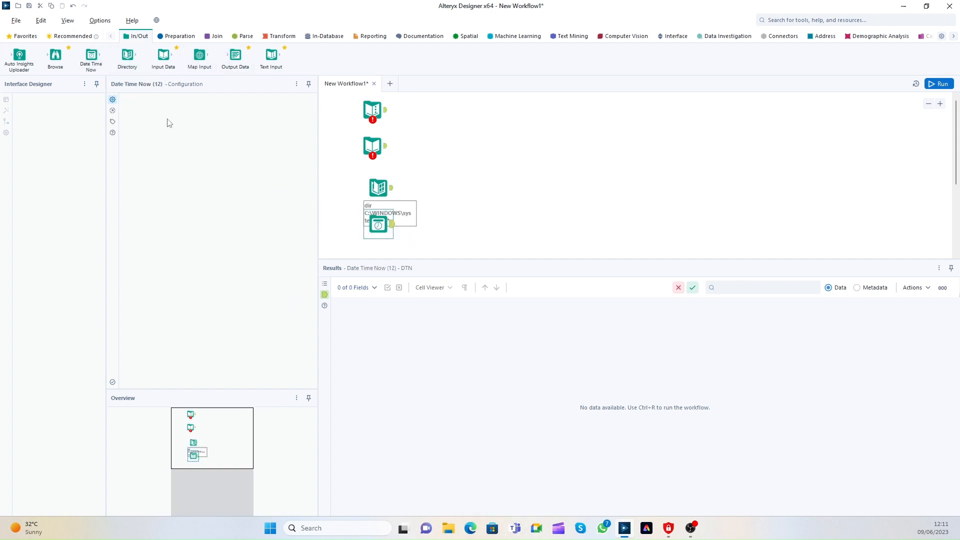
left_click_drag(55, 56, 375, 244)
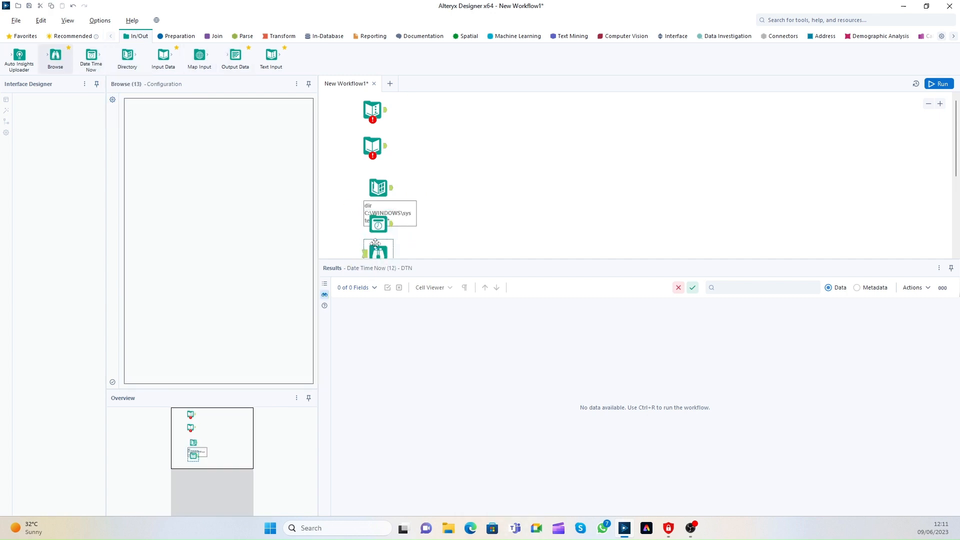
left_click_drag(235, 55, 711, 122)
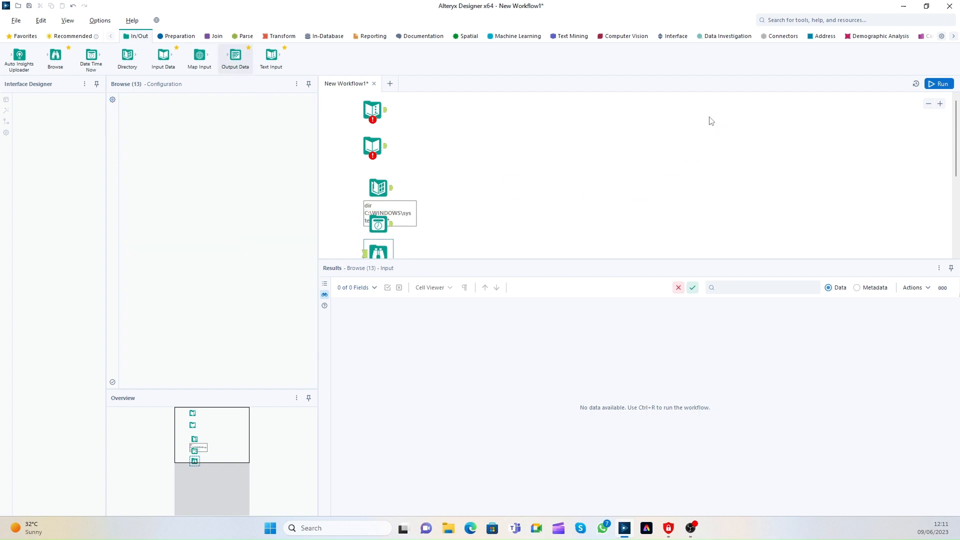
mouse_move(343, 98)
left_mouse_down()
mouse_move(594, 202)
mouse_move(758, 253)
left_mouse_up()
Place Auto Field, Data Cleansing, Filter and Formula tools on the canvas, plus a Select tool connected after Auto Field.
left_click(176, 36)
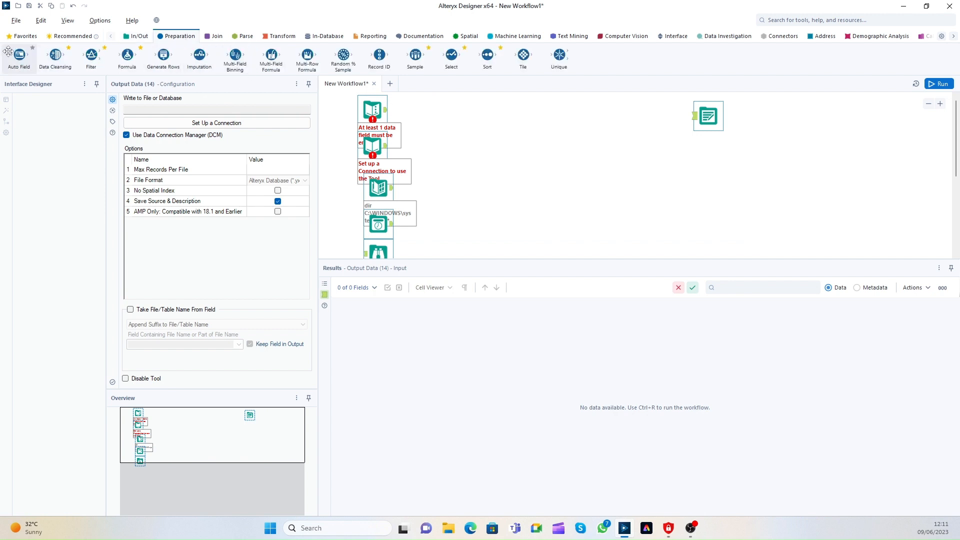
left_click_drag(19, 54, 474, 110)
left_click_drag(55, 55, 376, 128)
left_click_drag(95, 58, 487, 201)
left_click_drag(130, 54, 480, 247)
left_click_drag(445, 57, 553, 104)
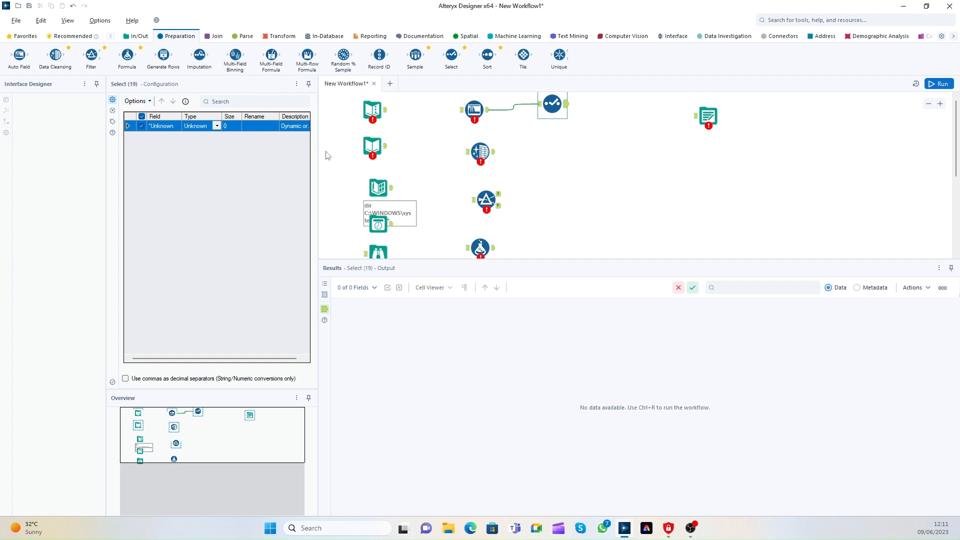
Delete all the tools from the canvas.
left_click_drag(769, 106, 342, 239)
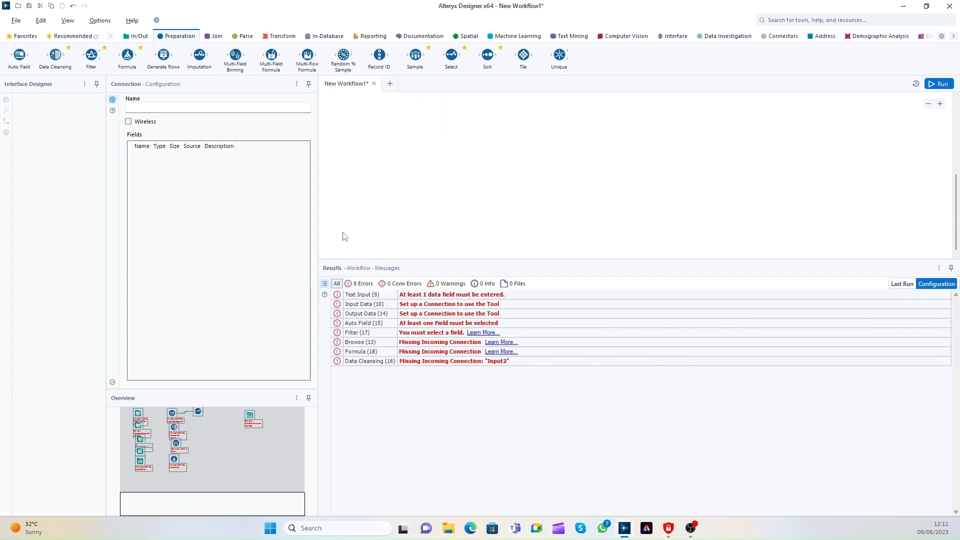
key("Delete")
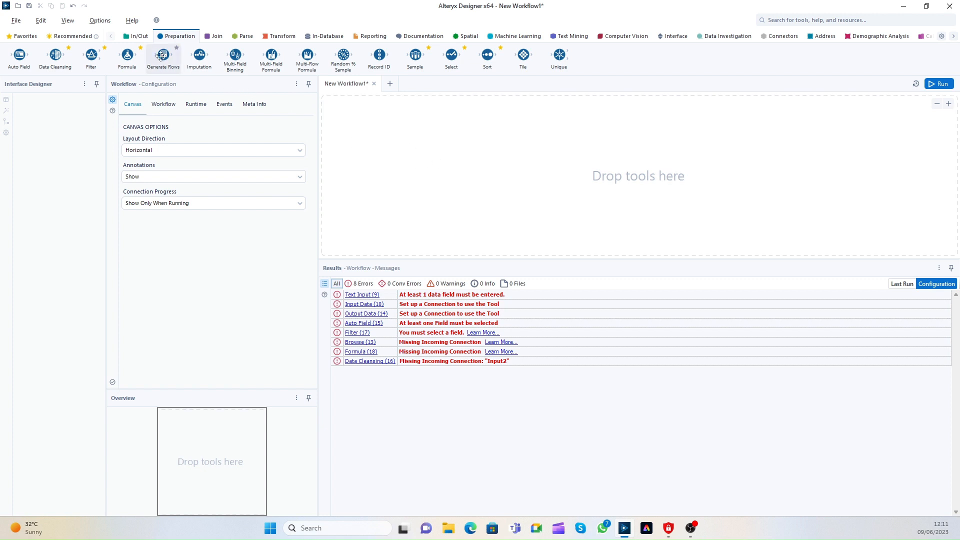
left_click(136, 36)
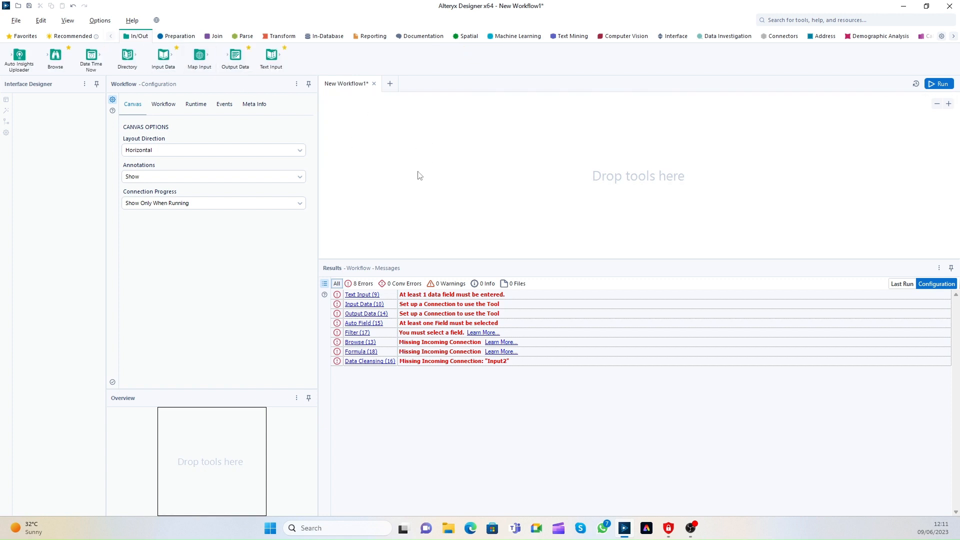
left_click(181, 37)
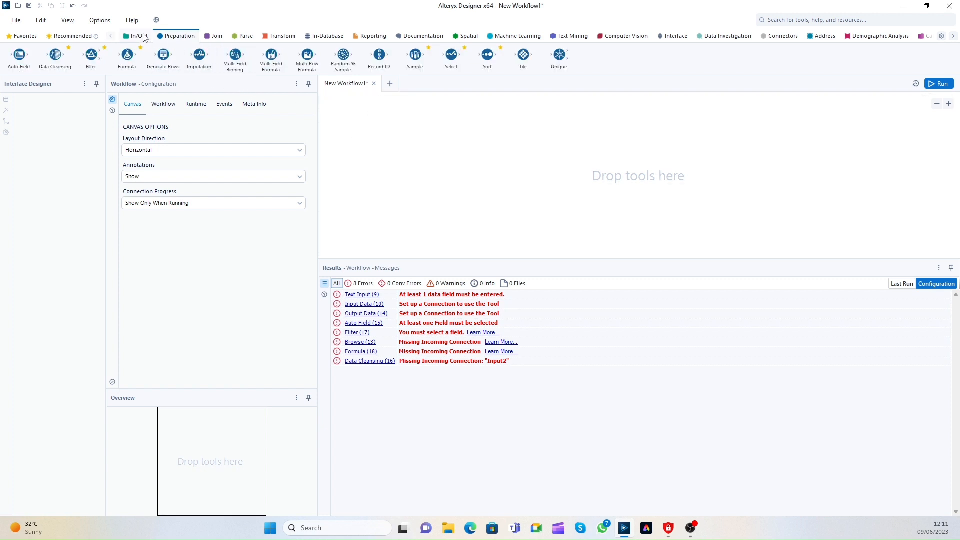
left_click(143, 38)
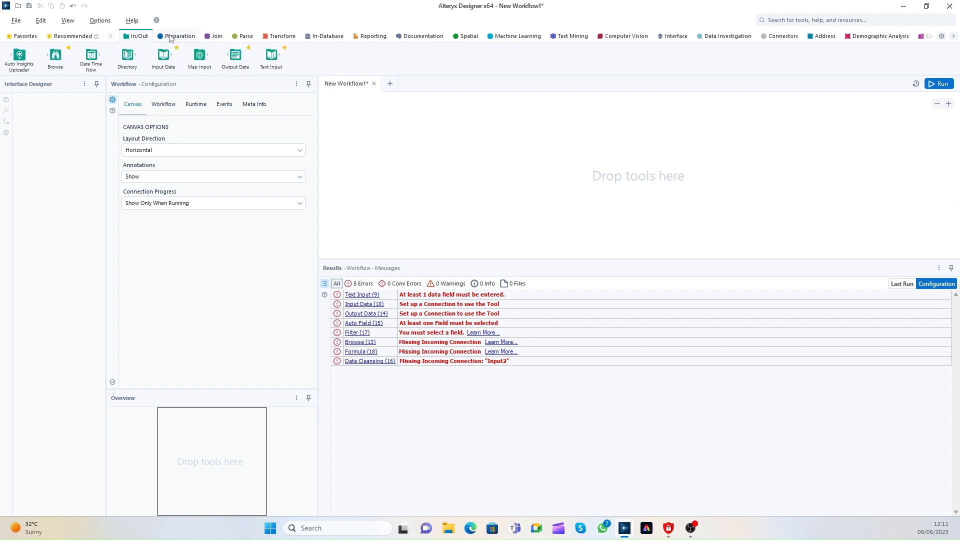
left_click(170, 38)
Add an Input Data tool to the canvas and connect it to Sheet1 of the recent file Book1.xlsx.
left_click(135, 38)
left_click_drag(164, 56, 426, 150)
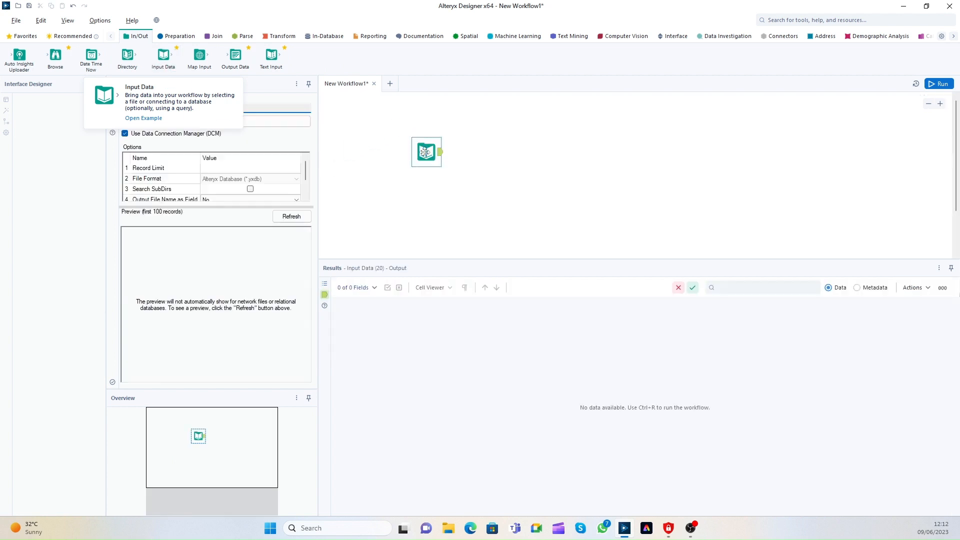
left_click(255, 125)
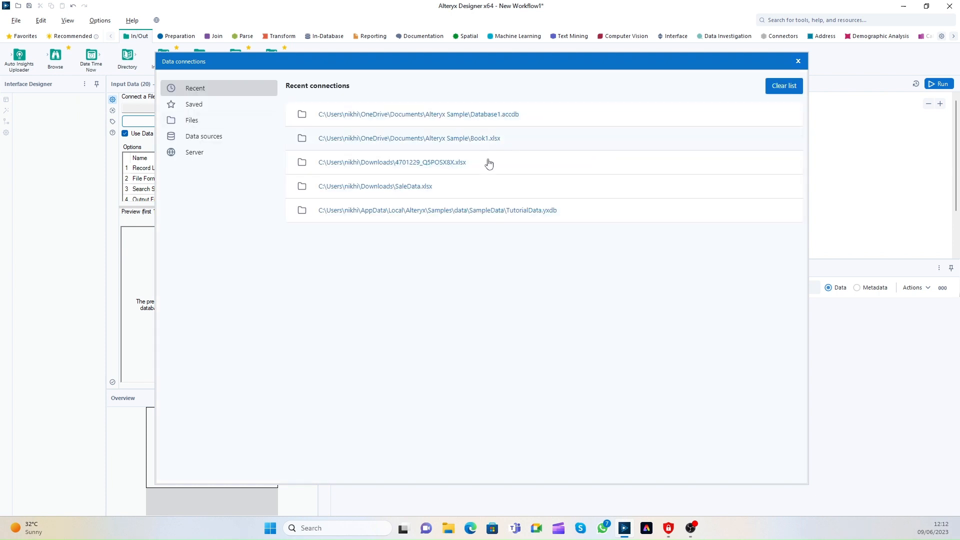
left_click(496, 140)
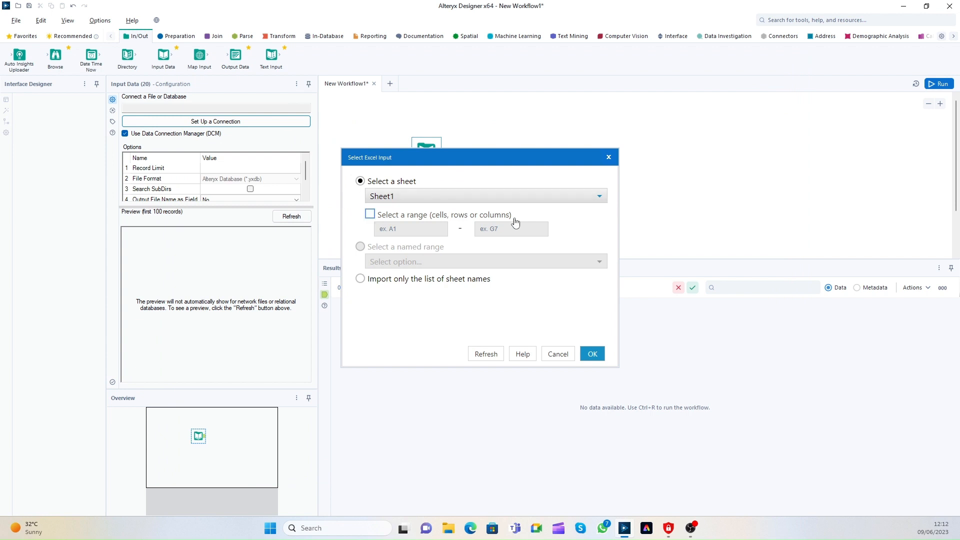
left_click(593, 354)
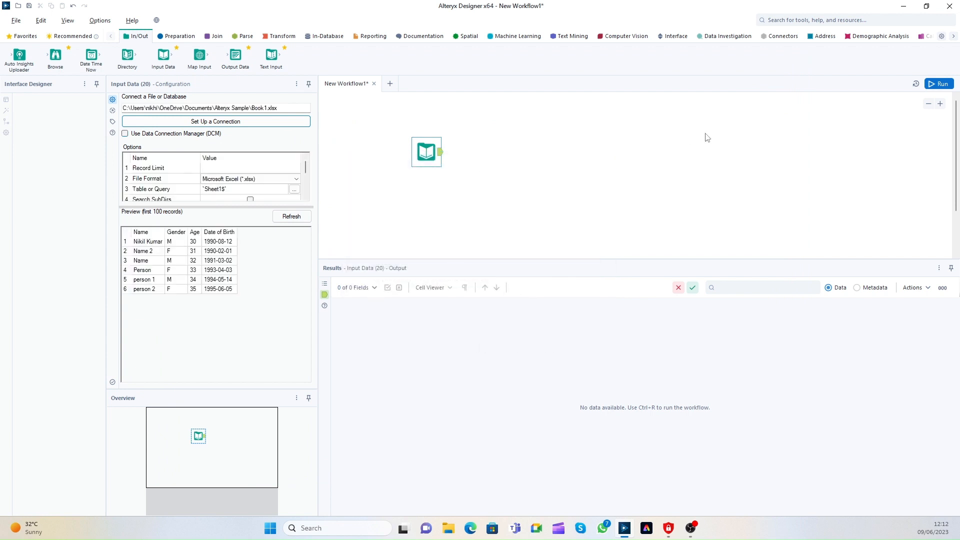
Run the workflow and display the Input Data tool's output records.
left_click(938, 83)
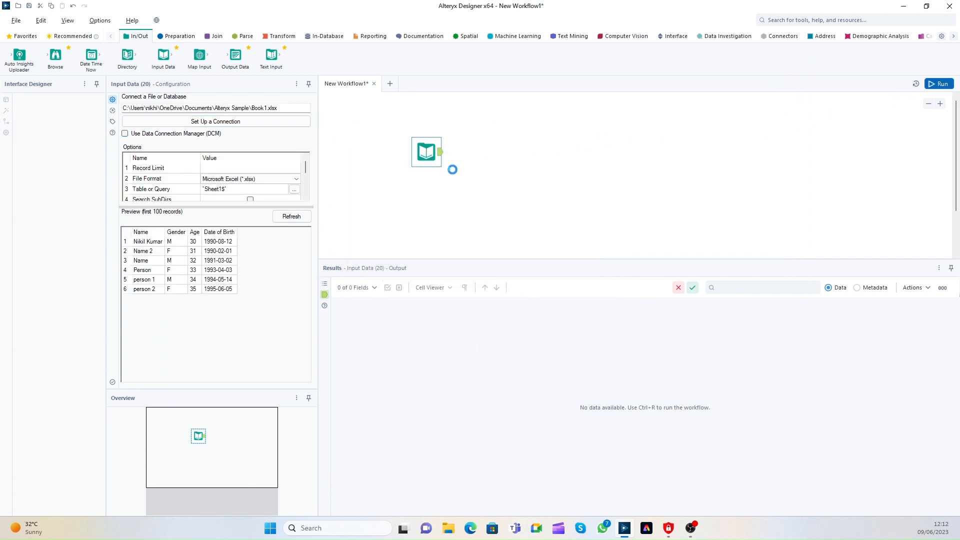
left_click(442, 155)
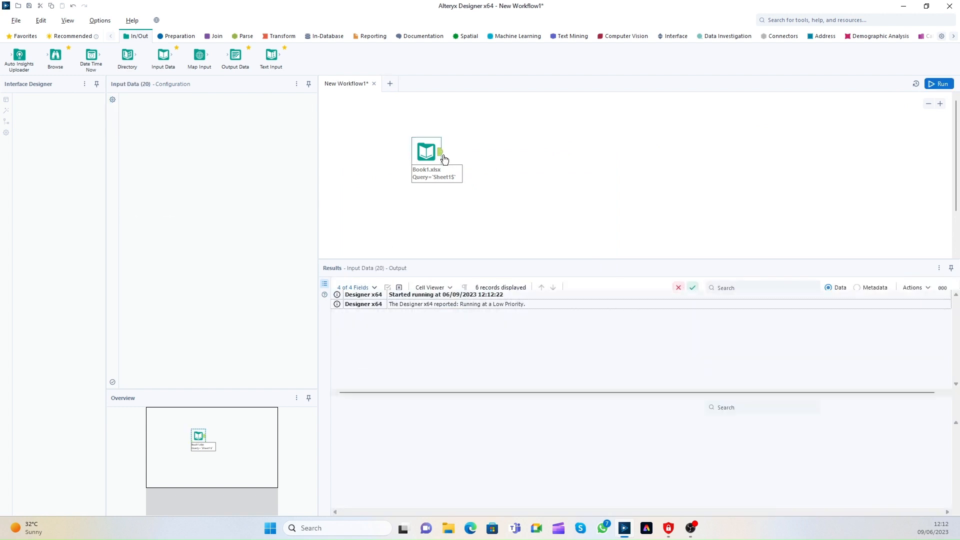
left_click(440, 156)
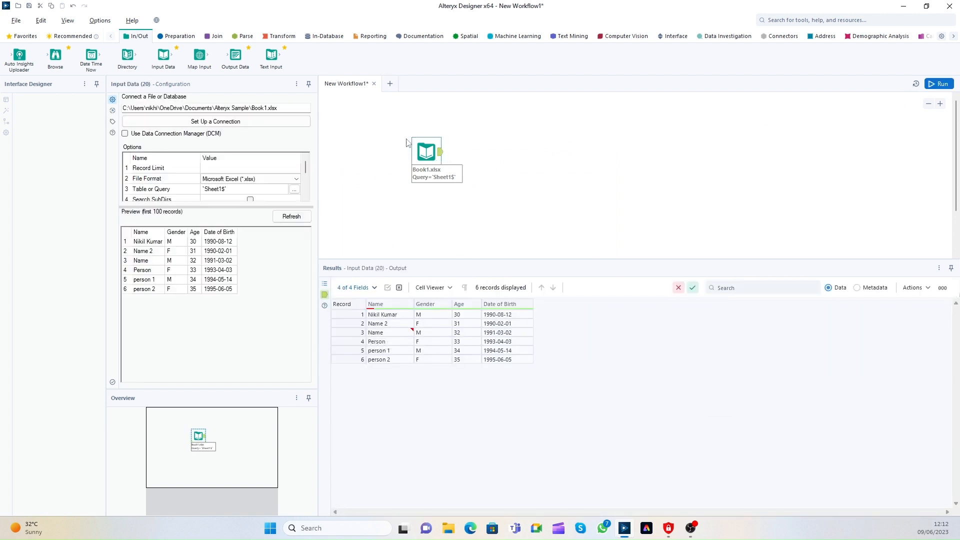
Add an Auto Field tool connected to the Input Data output and position it slightly above the input tool.
left_click(189, 36)
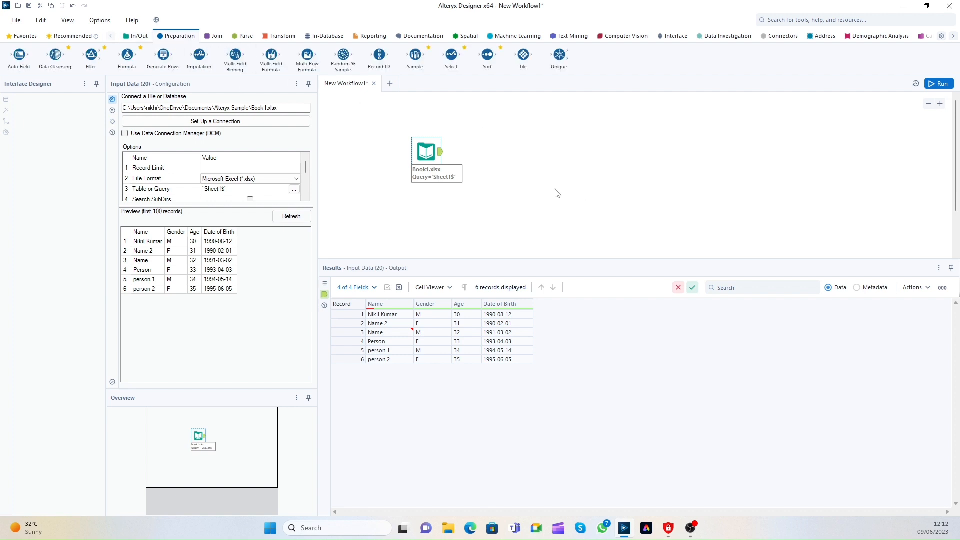
left_click(460, 140)
left_click(440, 158)
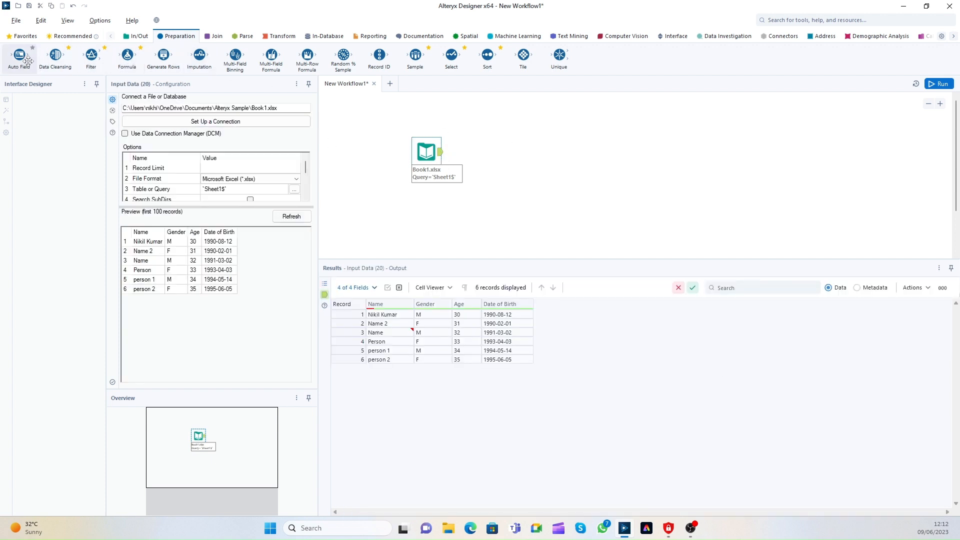
left_click_drag(19, 55, 503, 152)
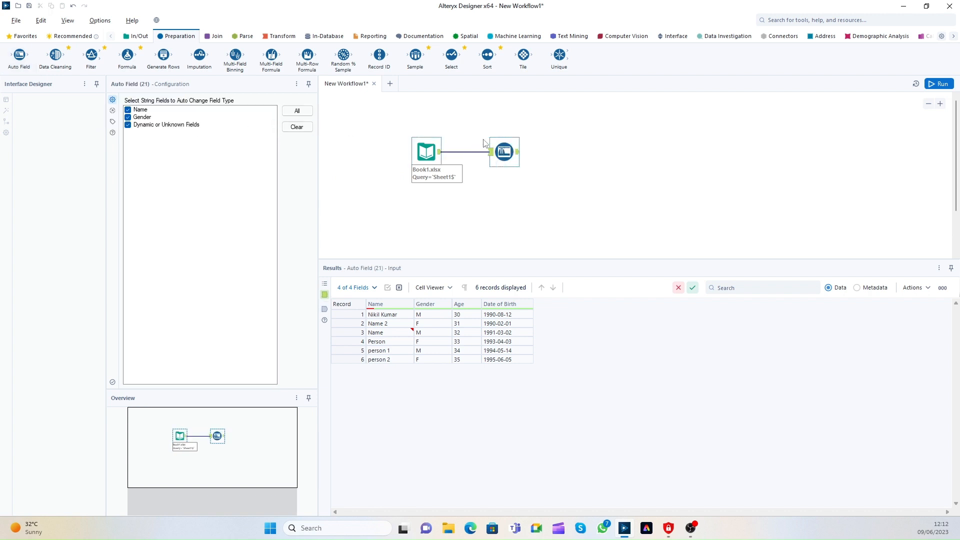
left_click_drag(504, 153, 487, 130)
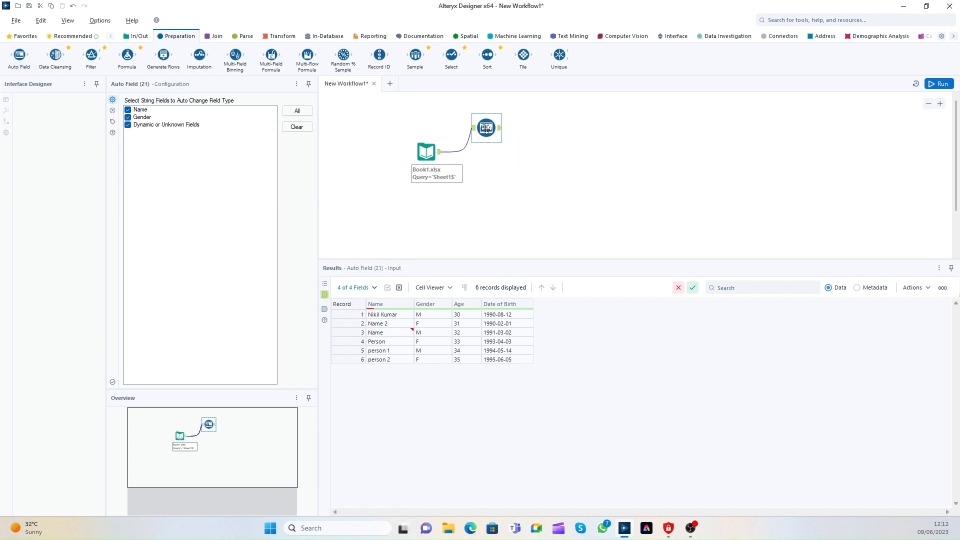
Review the records entering Auto Field, run the workflow and display the Auto Field tool's output.
mouse_move(397, 308)
left_click_drag(396, 314, 399, 371)
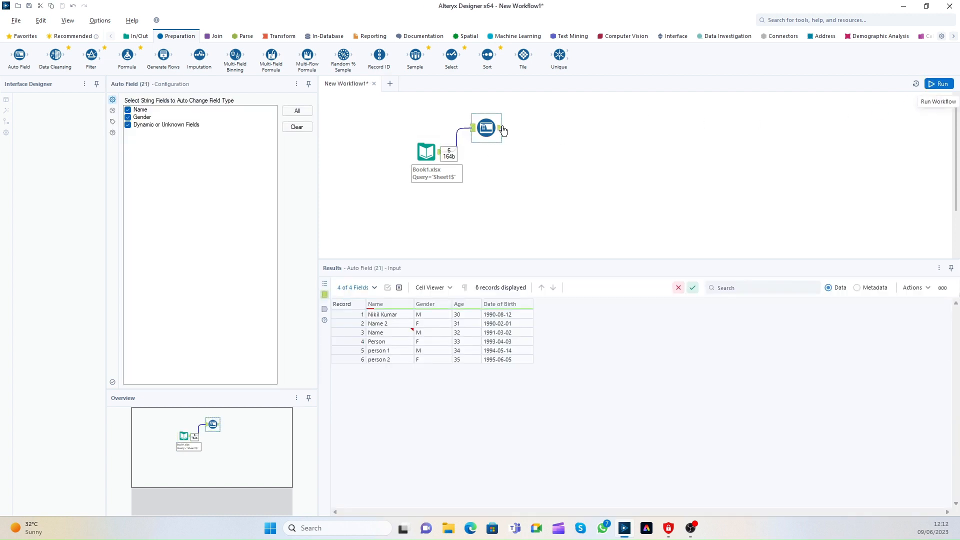
left_click(938, 85)
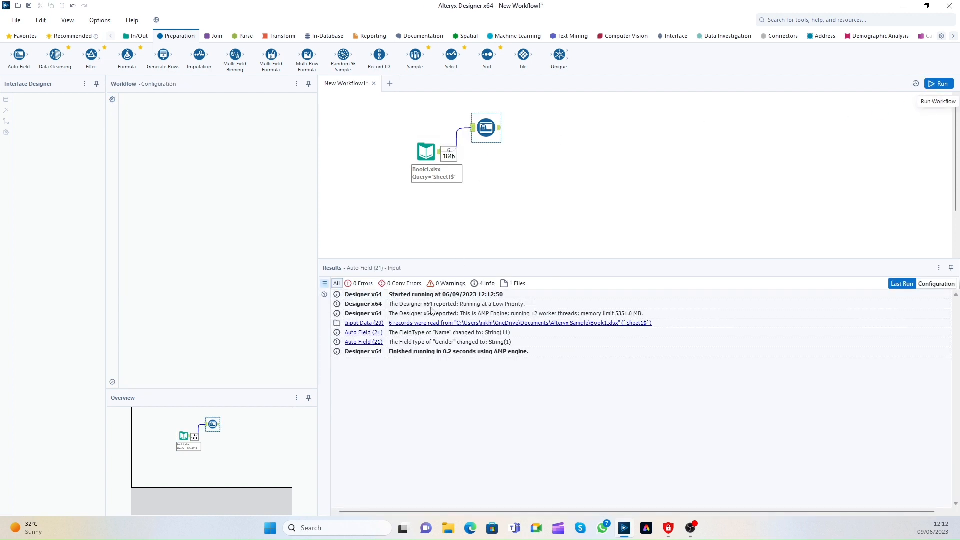
left_click(487, 129)
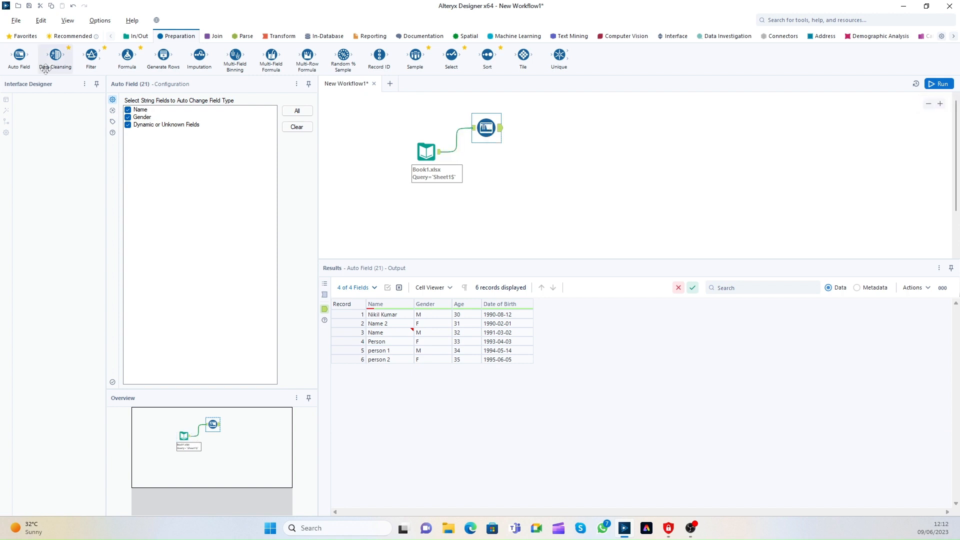
Connect a Data Cleansing tool to the Input Data output below Auto Field and enable Modify Case with Upper Case.
left_click_drag(56, 56, 490, 159)
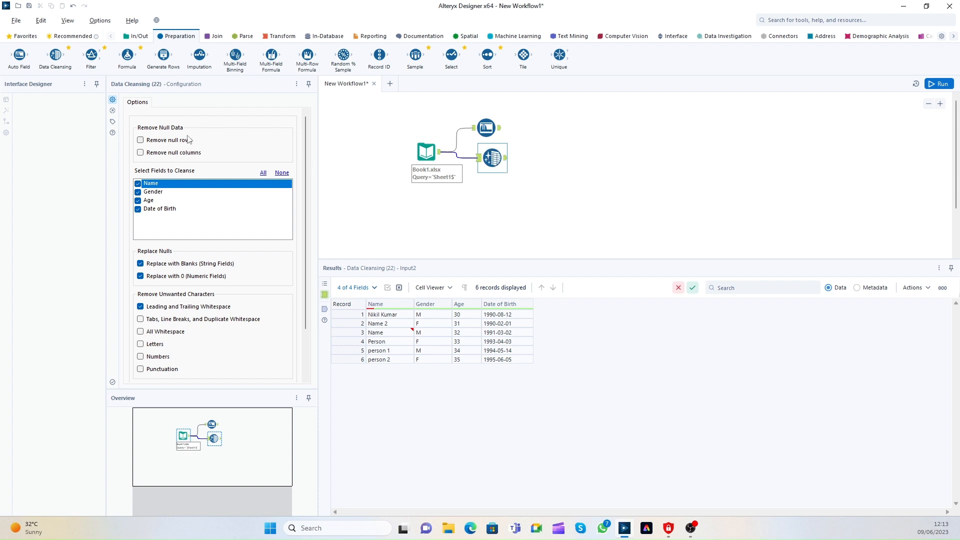
left_click(163, 142)
left_click(205, 277)
left_click(150, 279)
scroll(209, 300, "down", 2)
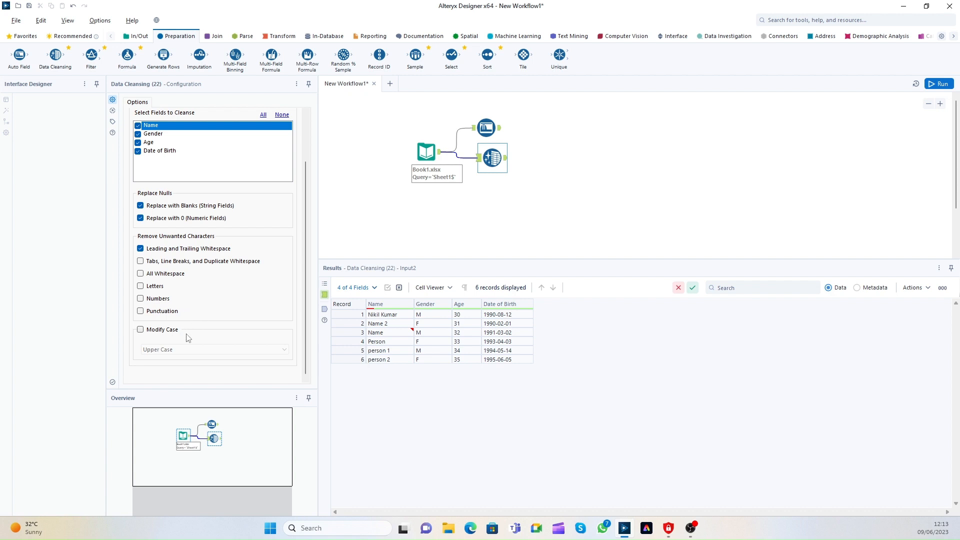
left_click(170, 331)
left_click(214, 350)
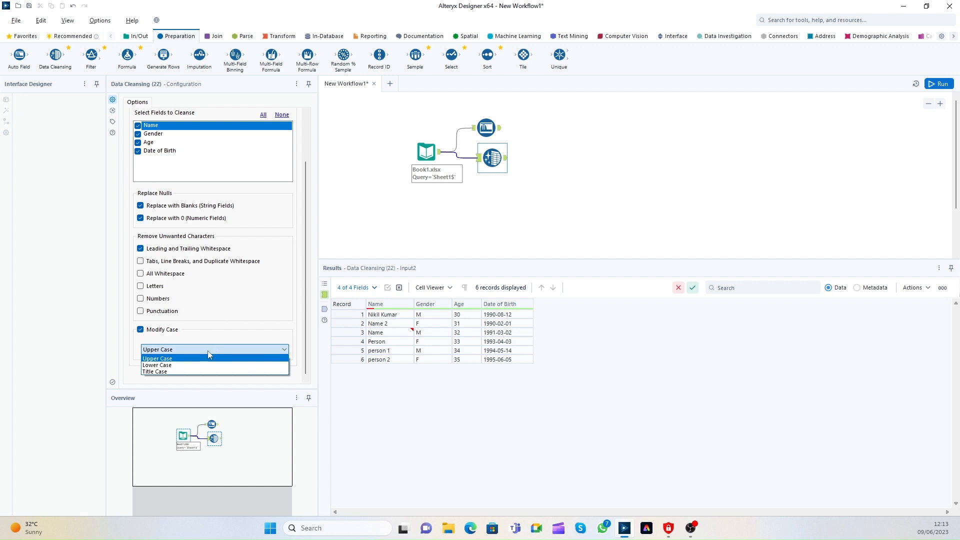
left_click(389, 225)
Connect a Filter tool after Data Cleansing and run the workflow to load the filter's column choices.
left_click_drag(90, 55, 550, 155)
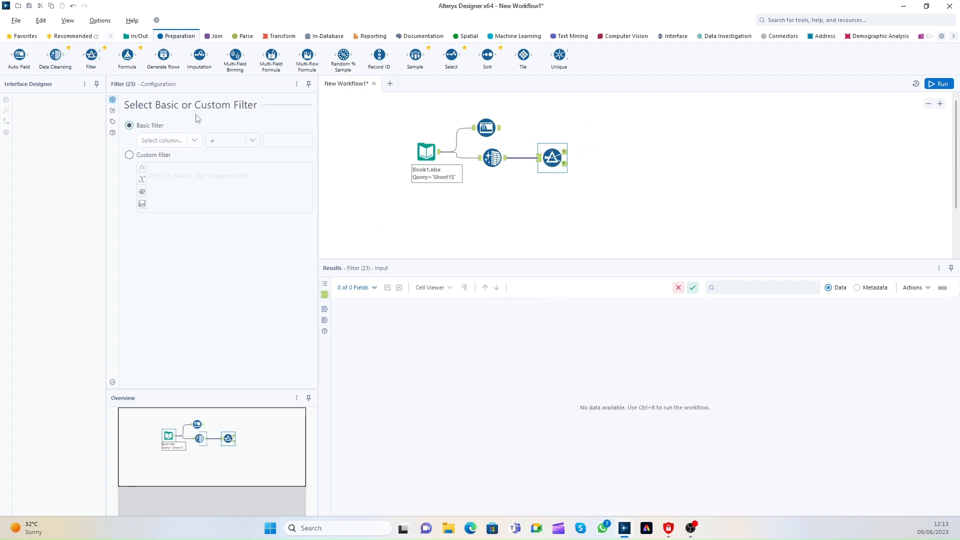
left_click(187, 140)
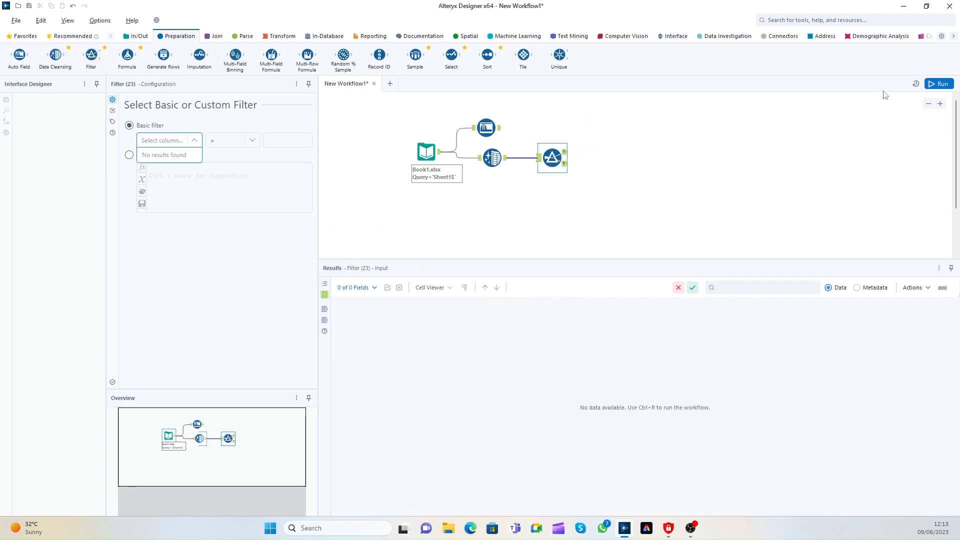
left_click(940, 83)
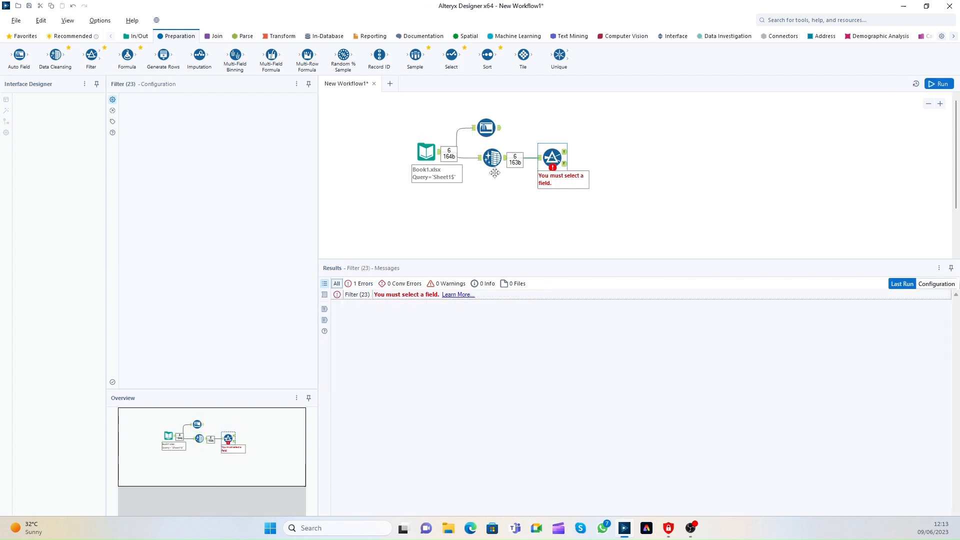
Set the basic filter to Name Equals and enter the person's first name as the value.
left_click(194, 140)
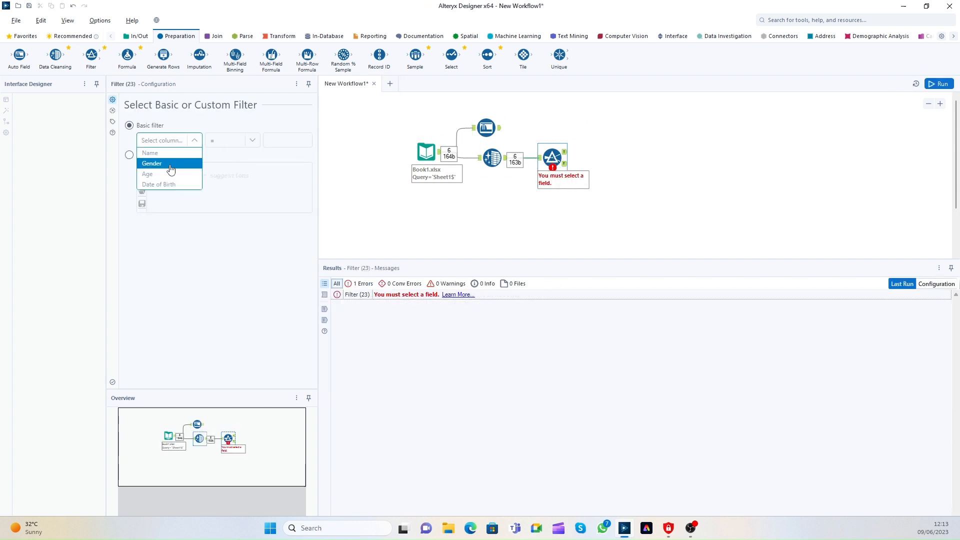
left_click(150, 152)
left_click(281, 140)
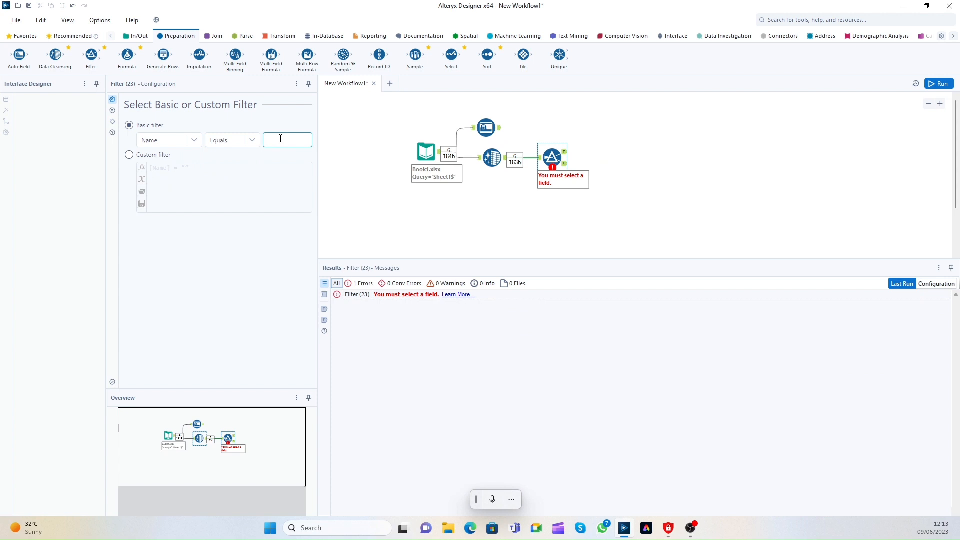
type("Nikil")
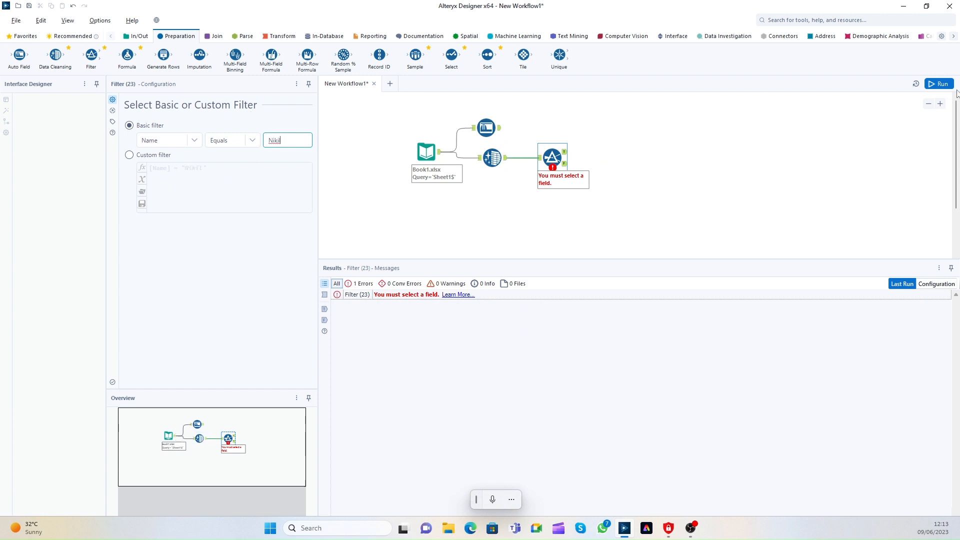
Run the workflow and compare the Filter tool's True output with the Data Cleansing tool's output records and cleansing options.
left_click(940, 84)
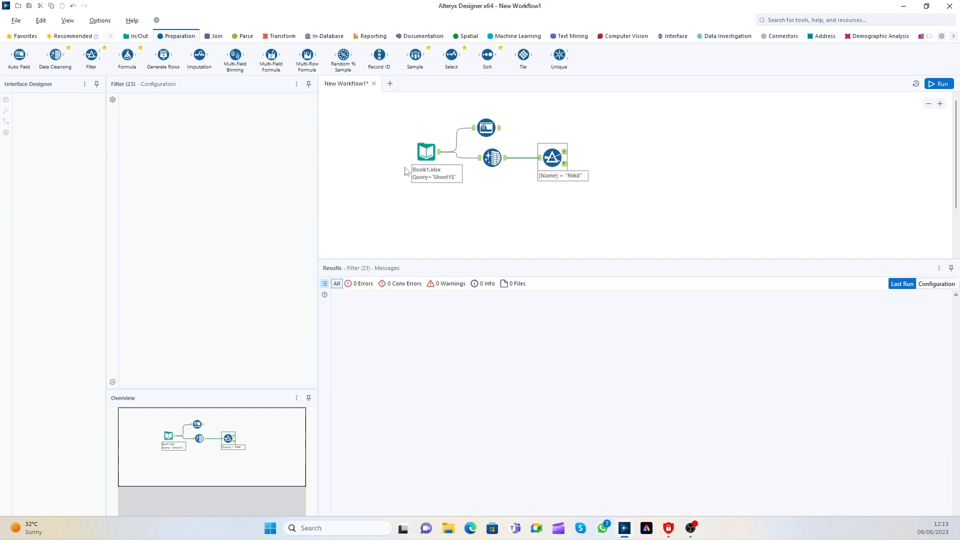
left_click(566, 152)
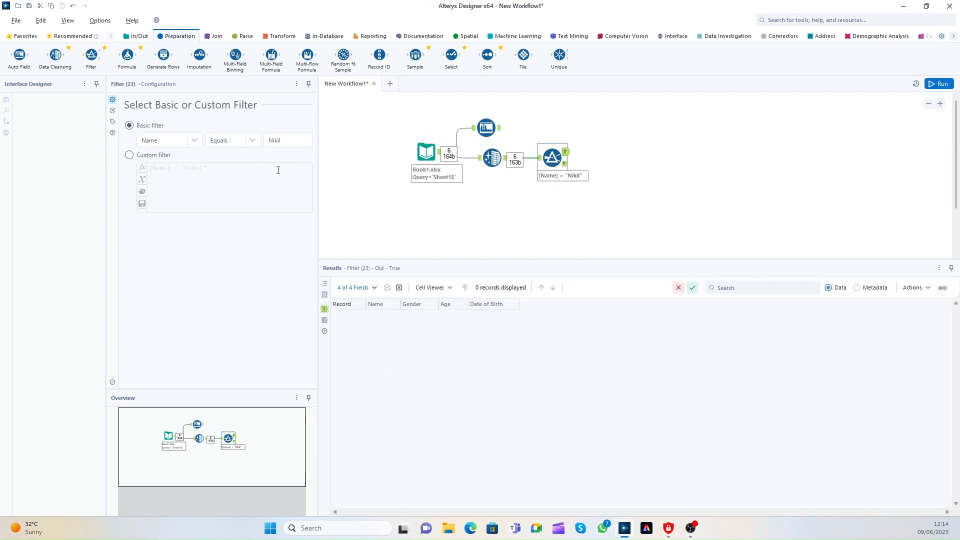
left_click(492, 157)
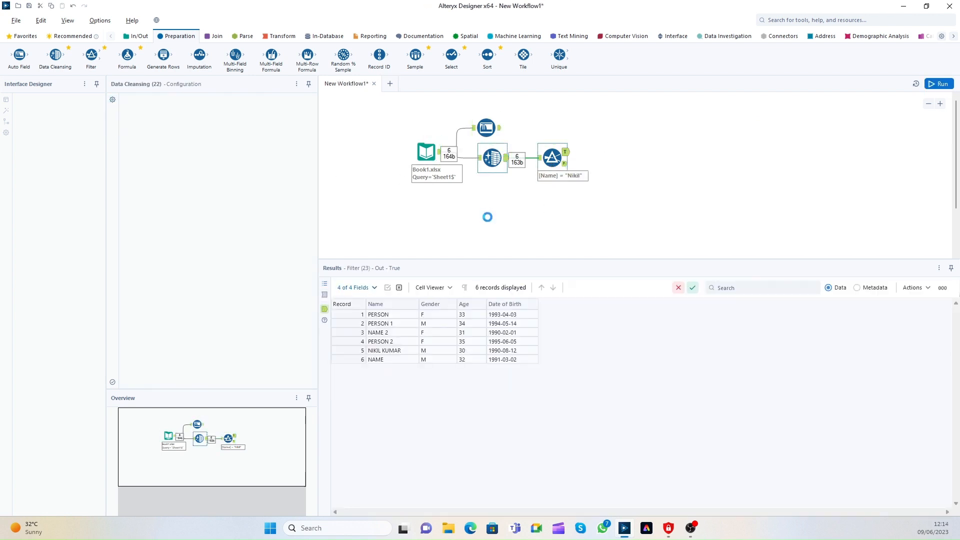
left_click(388, 353)
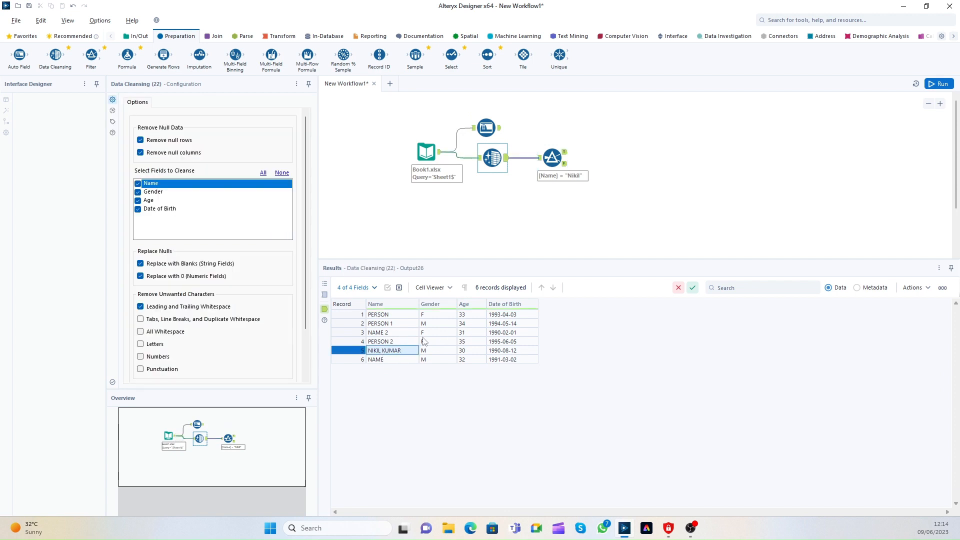
scroll(310, 250, "down", 2)
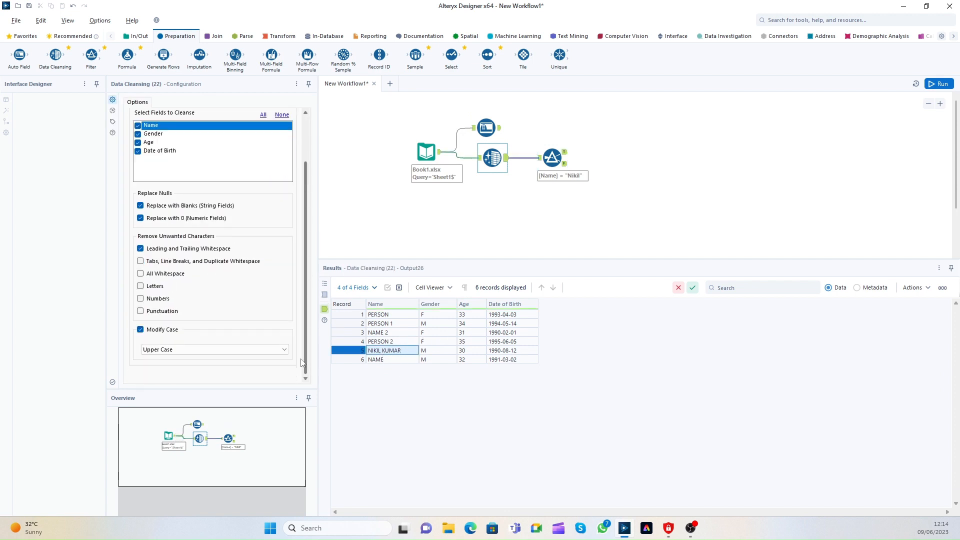
Reopen the Filter tool and change the basic filter's operator for Name to Contains.
left_click(567, 154)
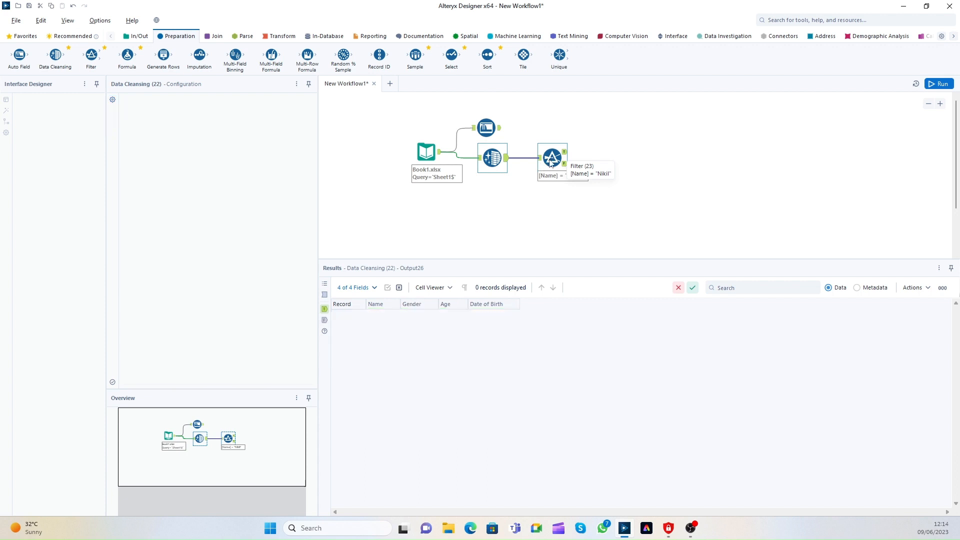
left_click(520, 205)
left_click(492, 158)
left_click(552, 158)
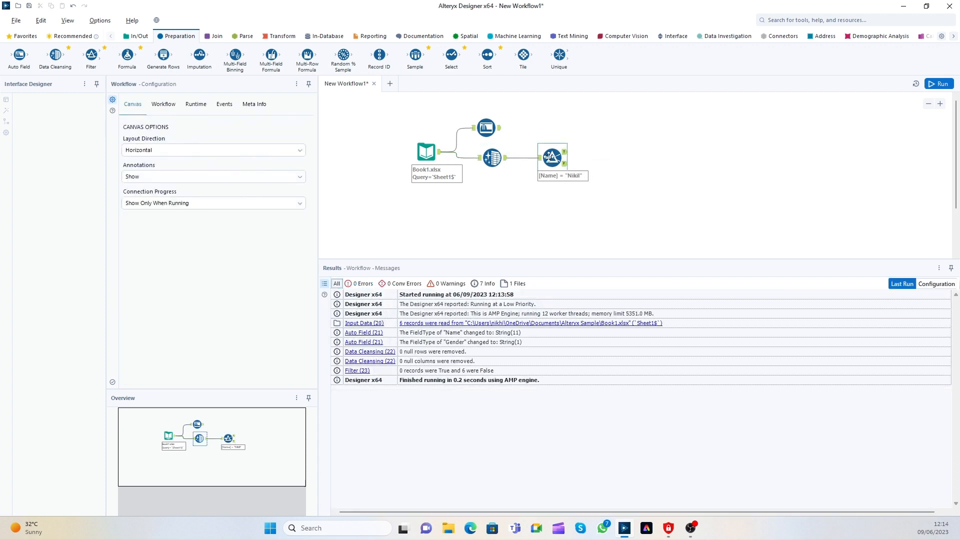
left_click(228, 140)
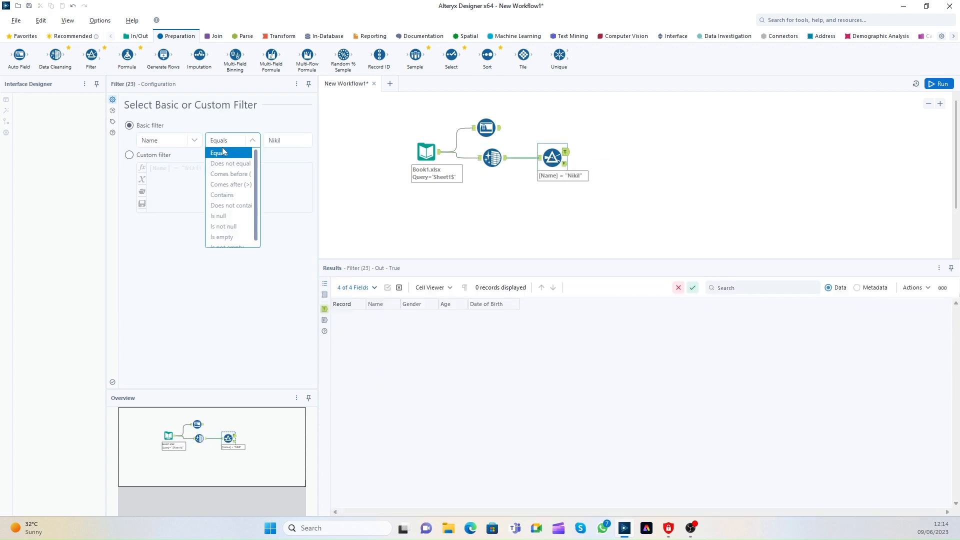
scroll(235, 175, "up", 1)
left_click(232, 196)
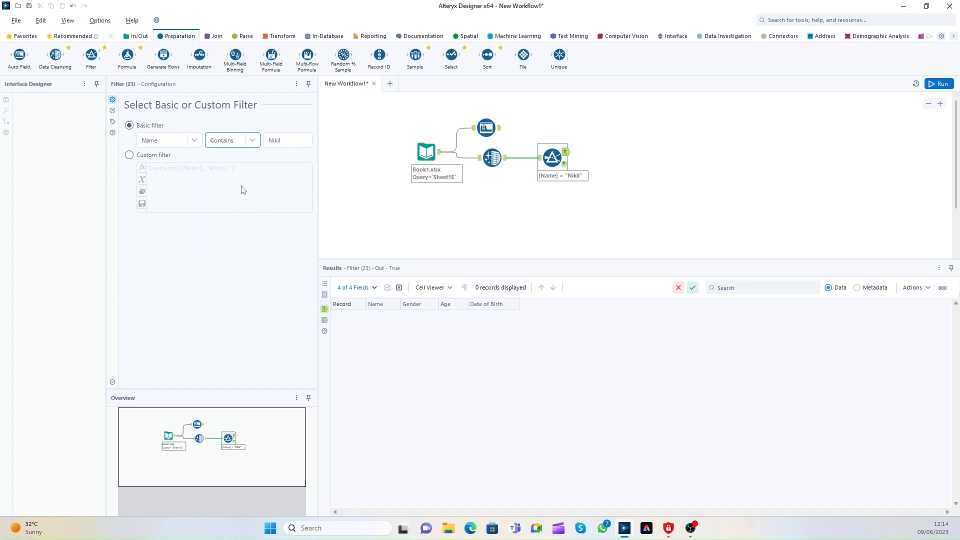
Run the workflow to check the filtered record, and switch the Filter tool to Custom filter with its whole expression selected.
key("ctrl+r")
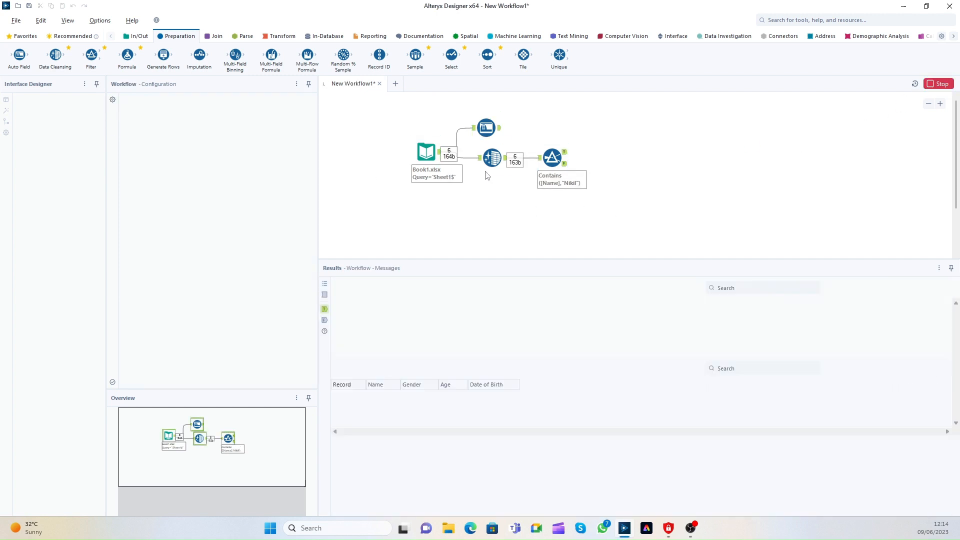
left_click(396, 316)
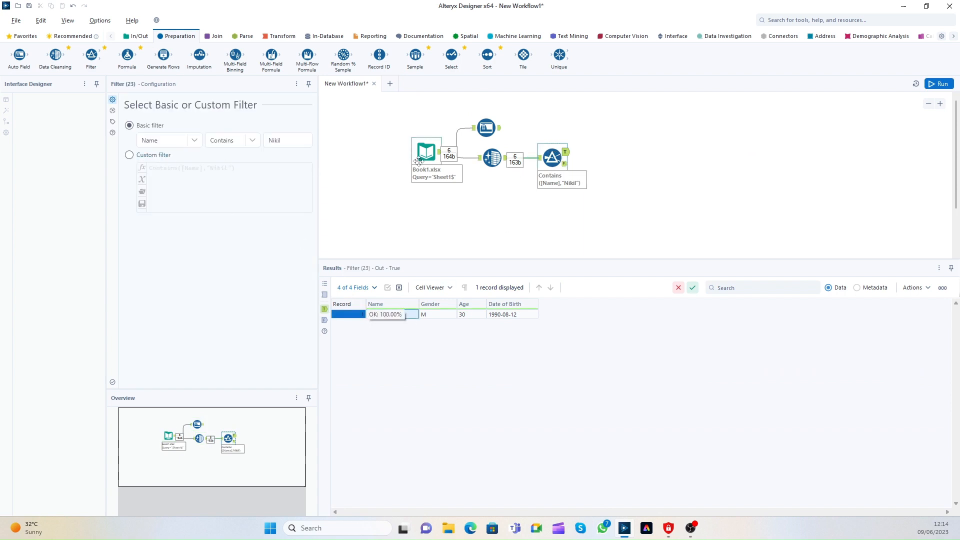
left_click(143, 156)
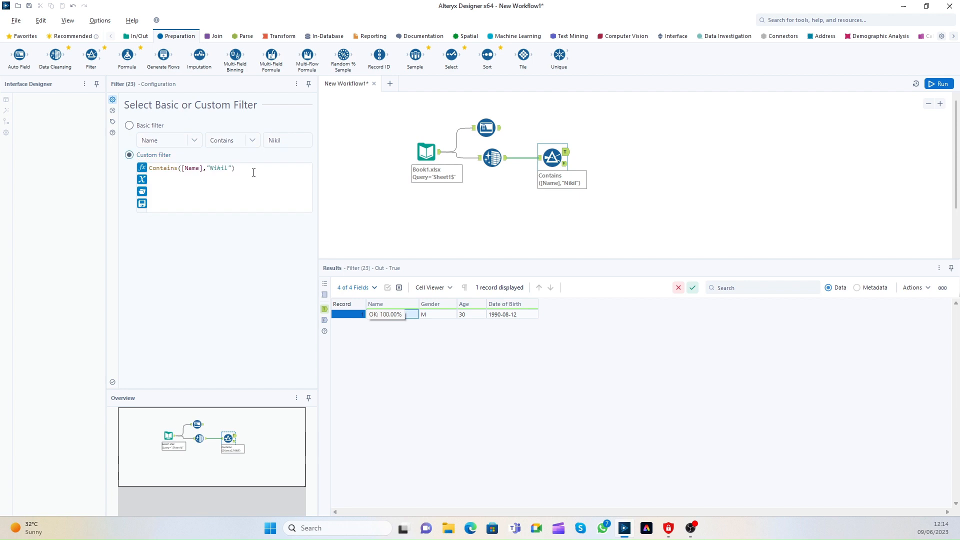
left_click_drag(253, 172, 30, 165)
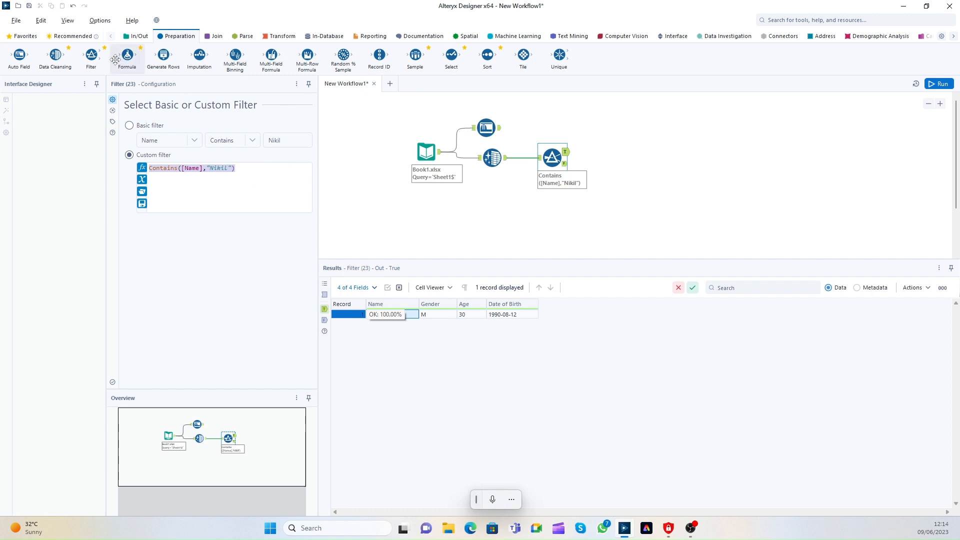
Connect a Formula tool to the Filter's True output and choose Name as its output column.
left_click_drag(127, 56, 613, 152)
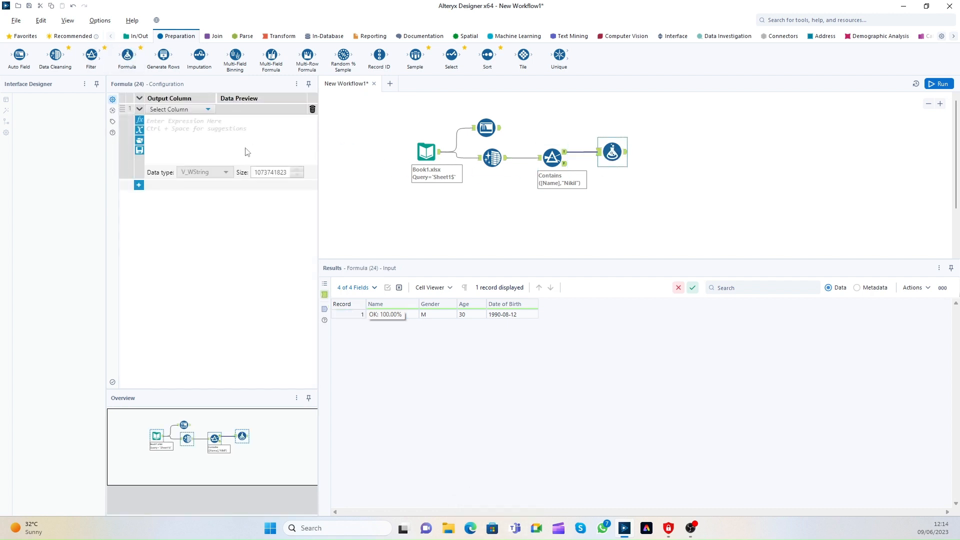
left_click(189, 110)
left_click(170, 122)
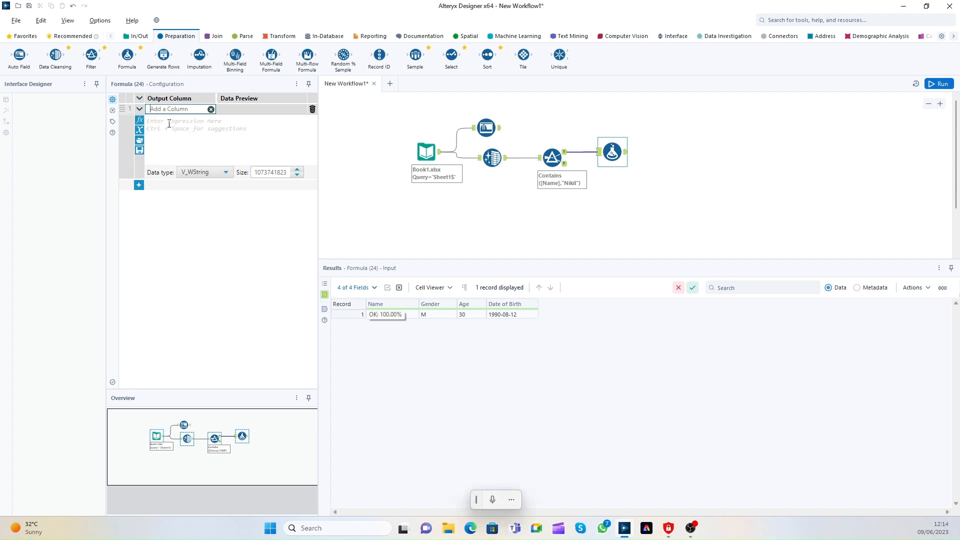
left_click(210, 110)
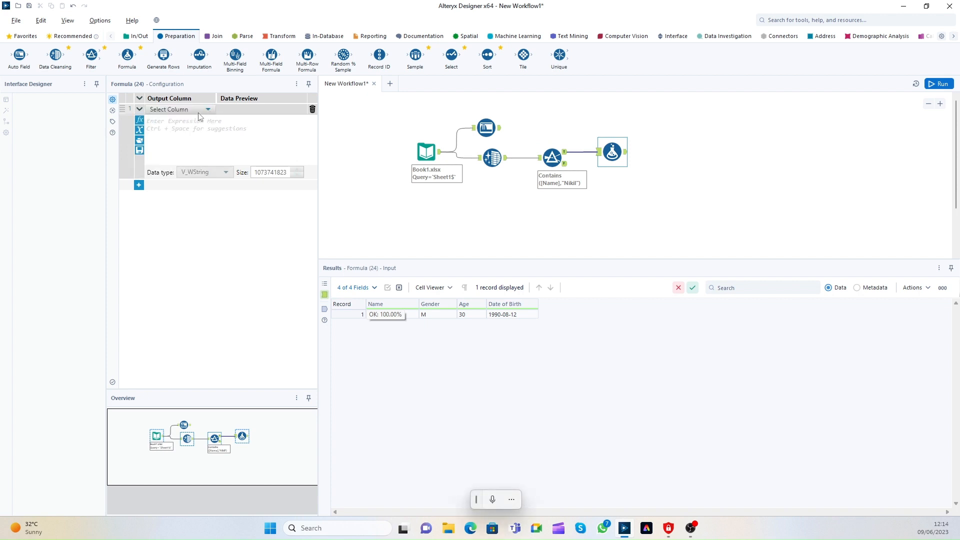
left_click(186, 110)
left_click(167, 133)
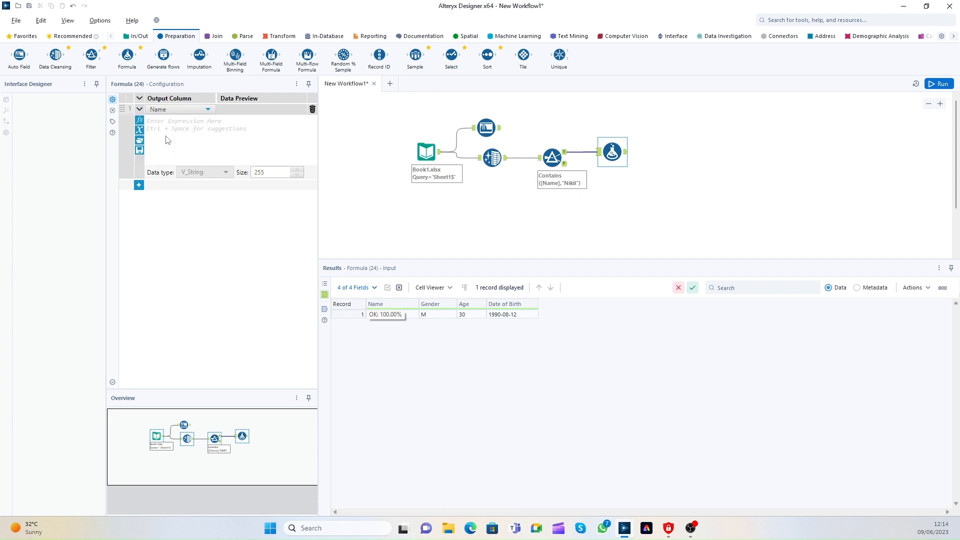
key("super+h")
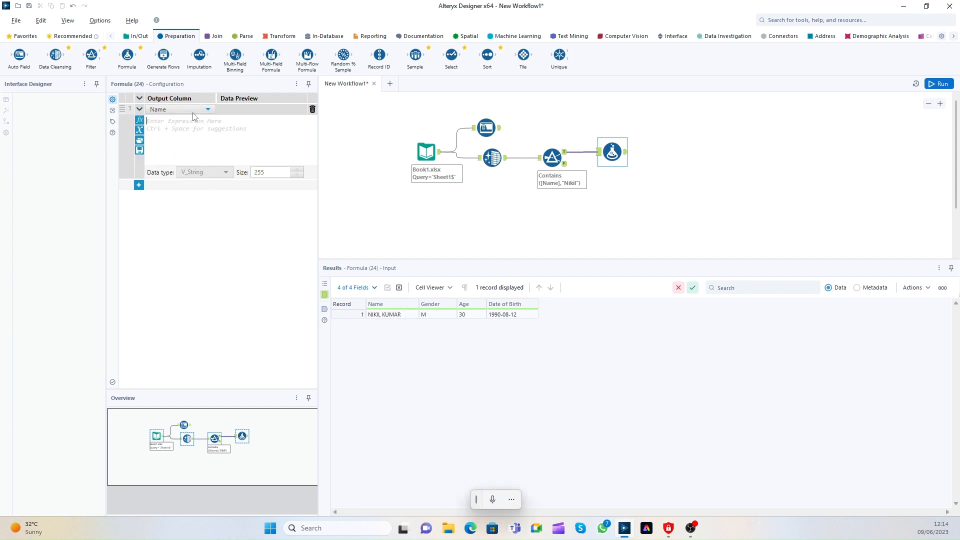
Enter a quoted text expression for Name in the Formula tool, consisting of "My name is" followed by the person's first name.
left_click(554, 157)
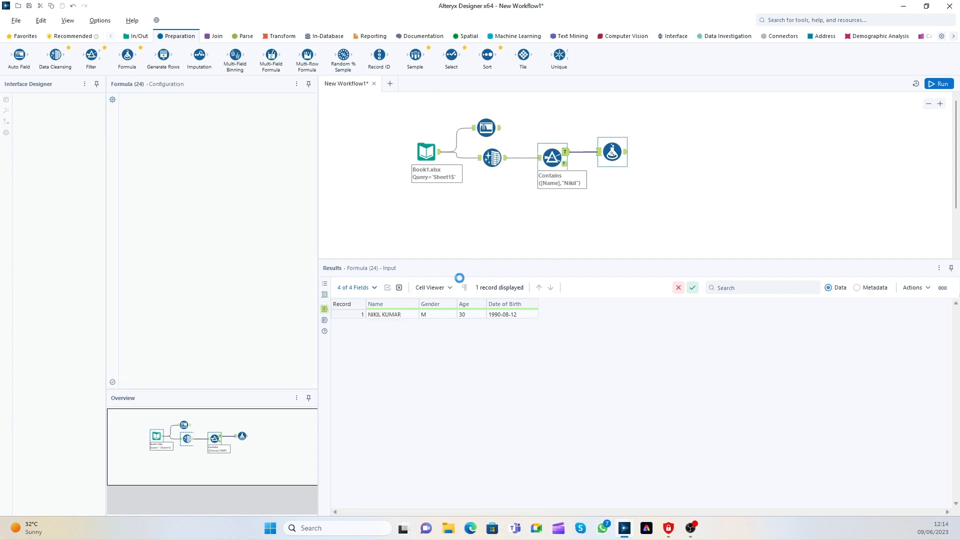
left_click(612, 151)
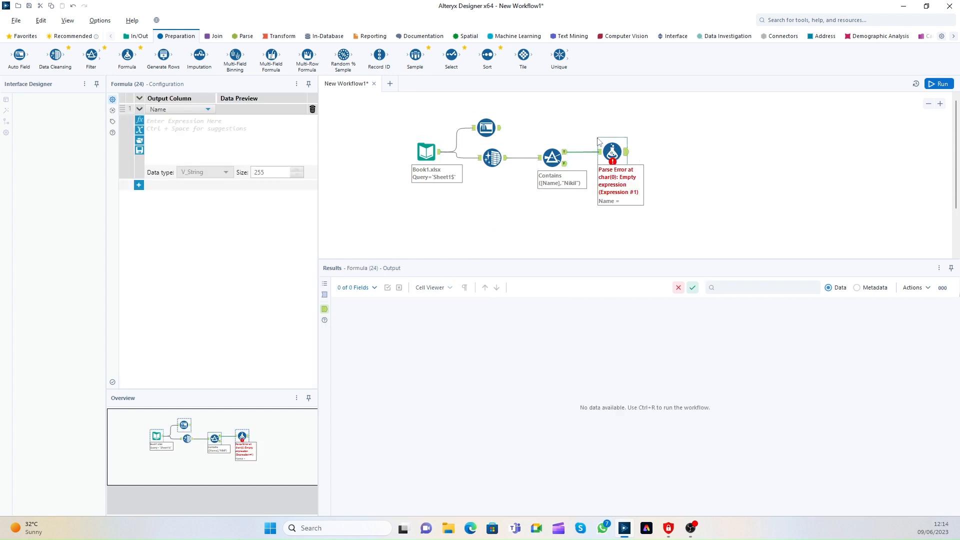
left_click(256, 138)
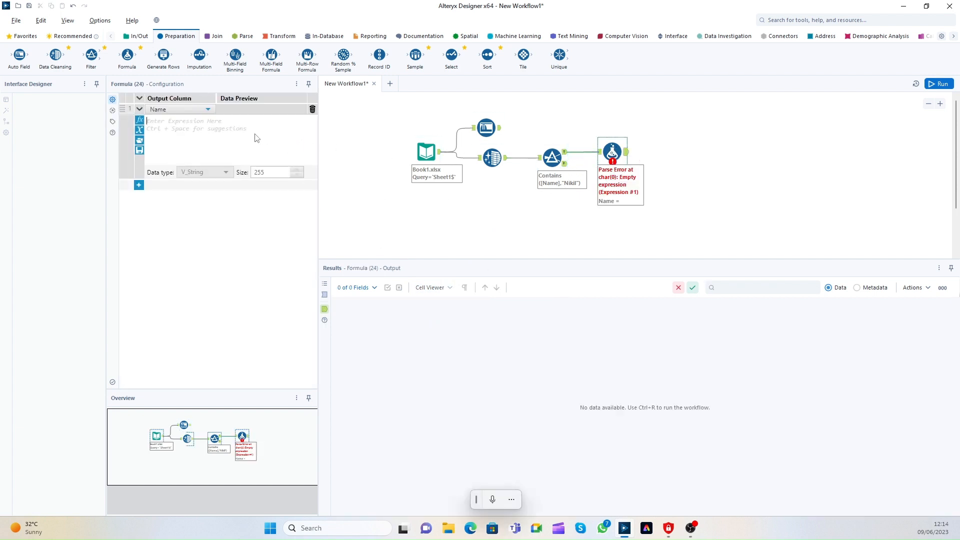
type("My name is Ni")
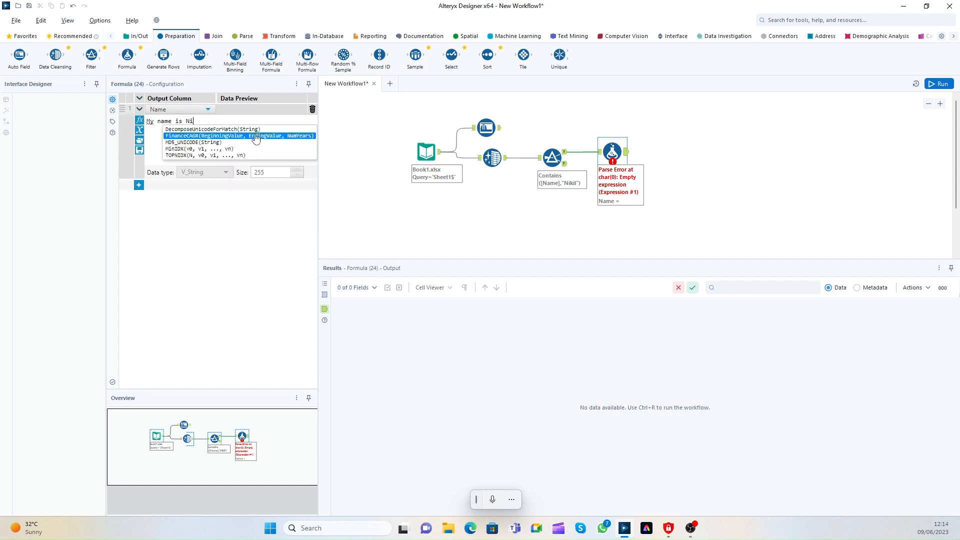
type("kil\"")
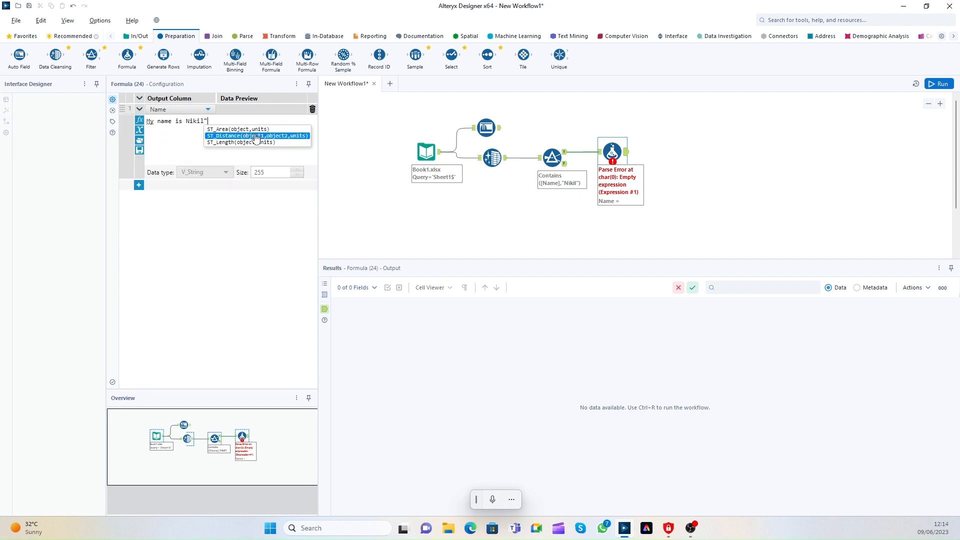
key("Left")
key("Left")
key("Left")
key("Left")
key("Left")
key("Left")
type("\"")
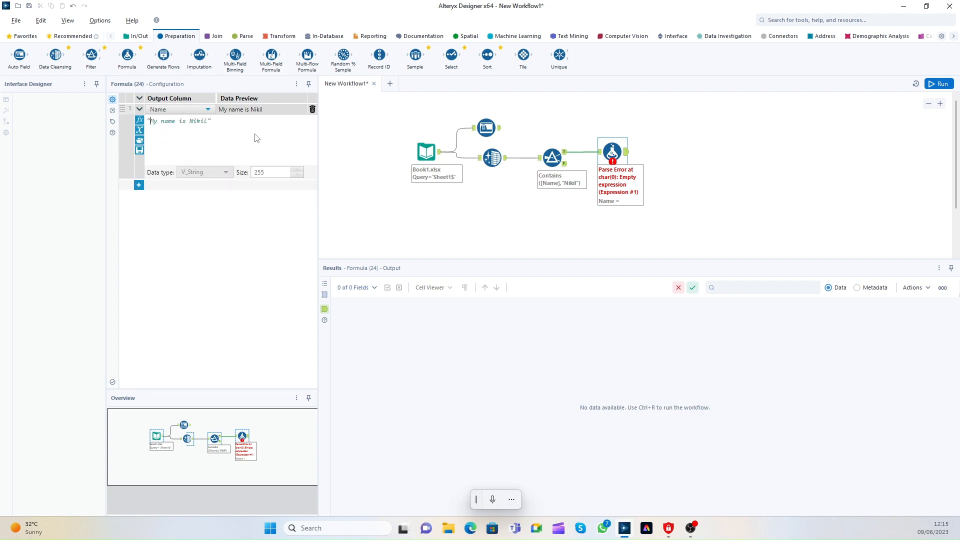
Run the workflow and check the Name and Gender values in the Formula tool's output.
left_click(939, 84)
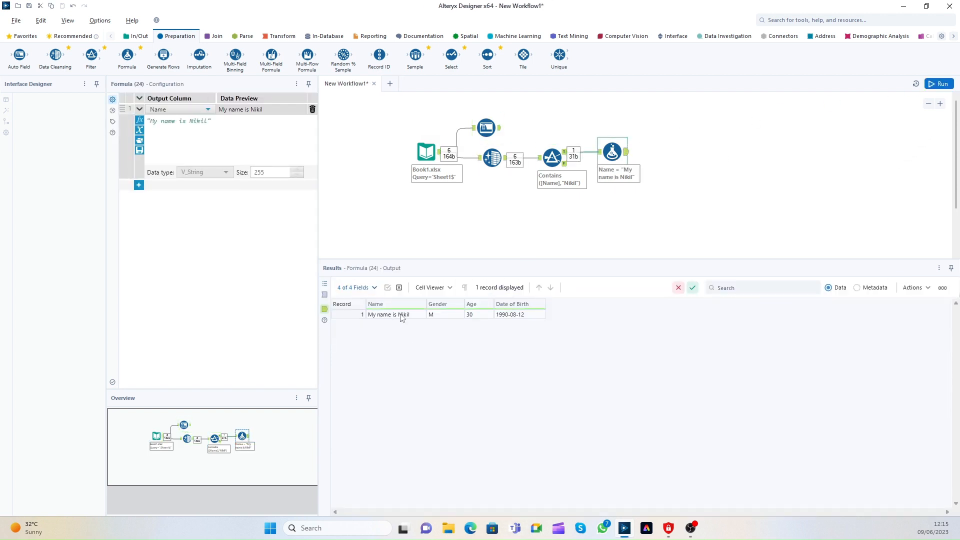
left_click(400, 316)
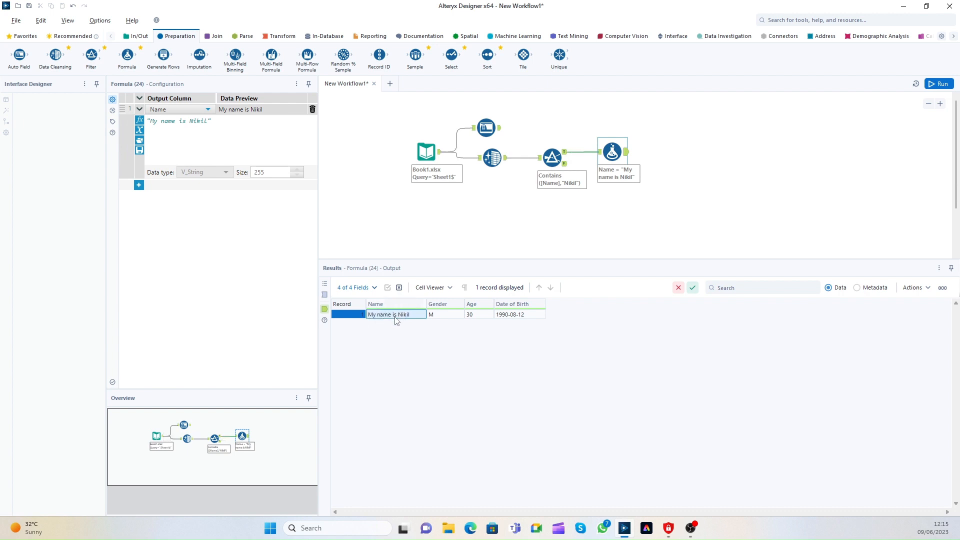
left_click(445, 315)
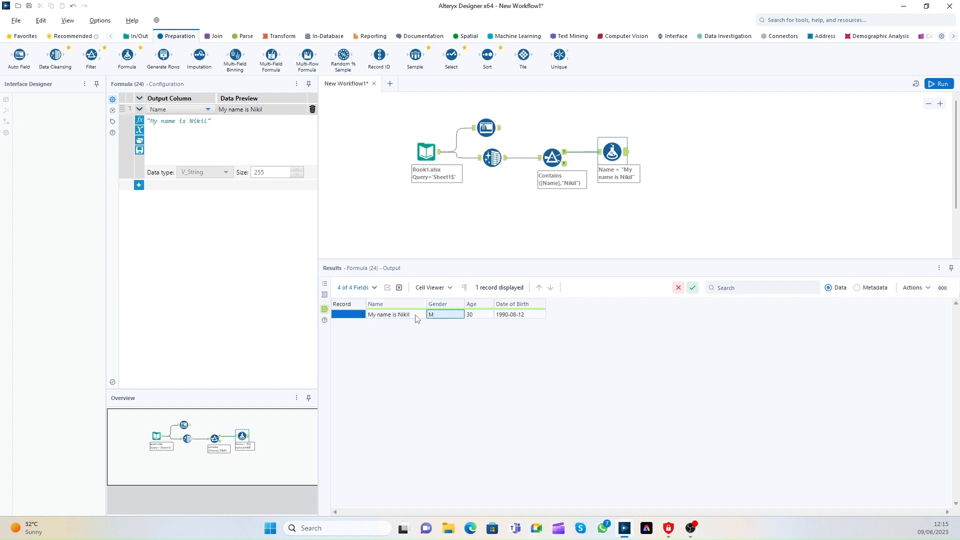
Add a second expression to the Formula tool for the Age column and check the record's Age and Date of Birth values.
left_click(138, 185)
left_click(150, 186)
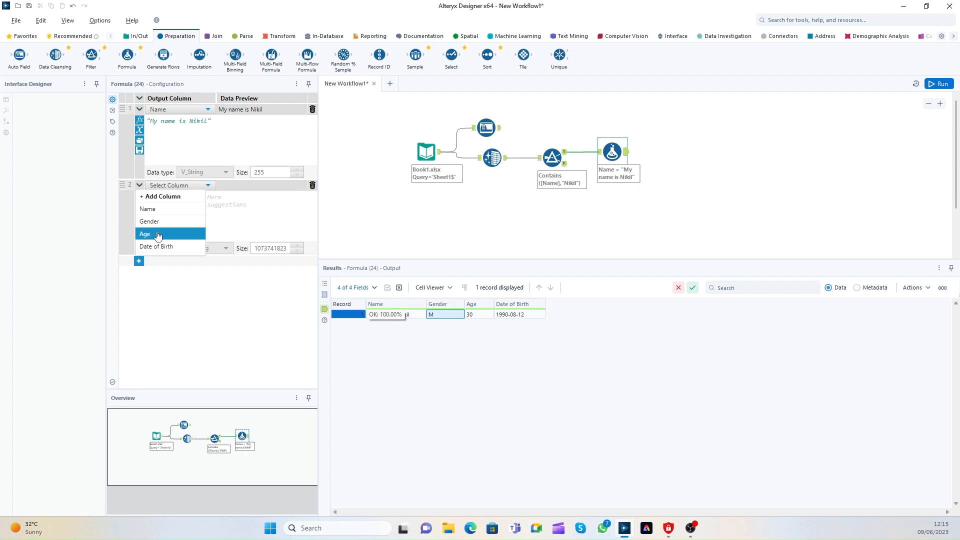
left_click(179, 221)
key("super+h")
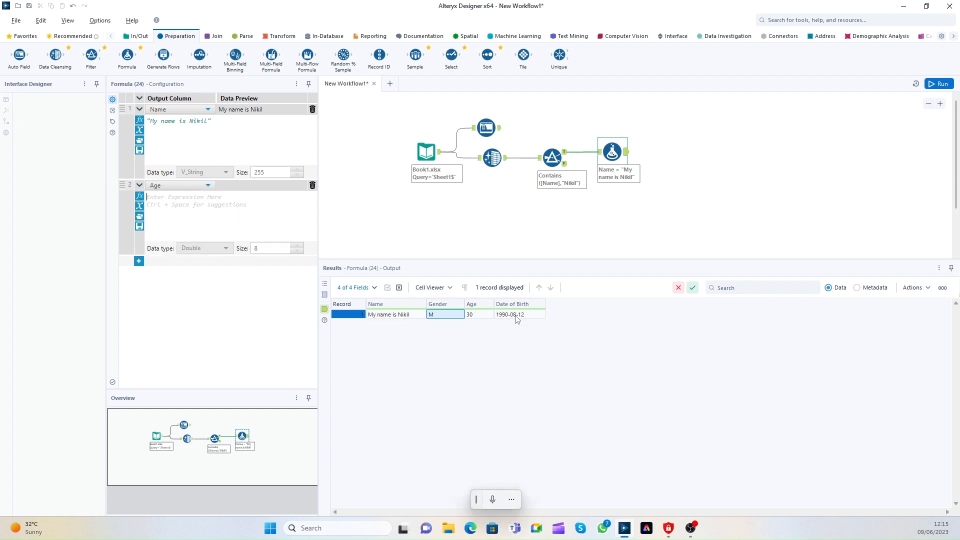
left_click(489, 315)
left_click(520, 315)
key("super+h")
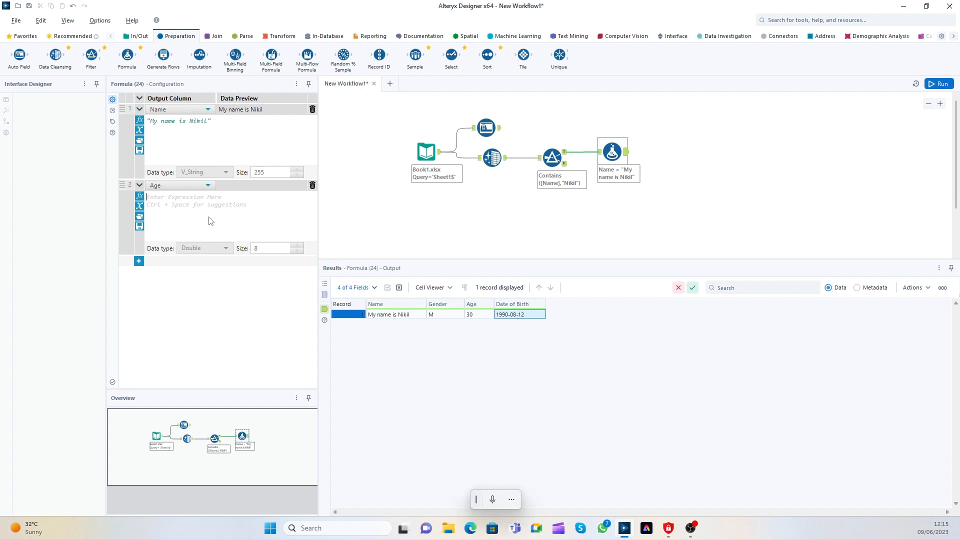
left_click(514, 315)
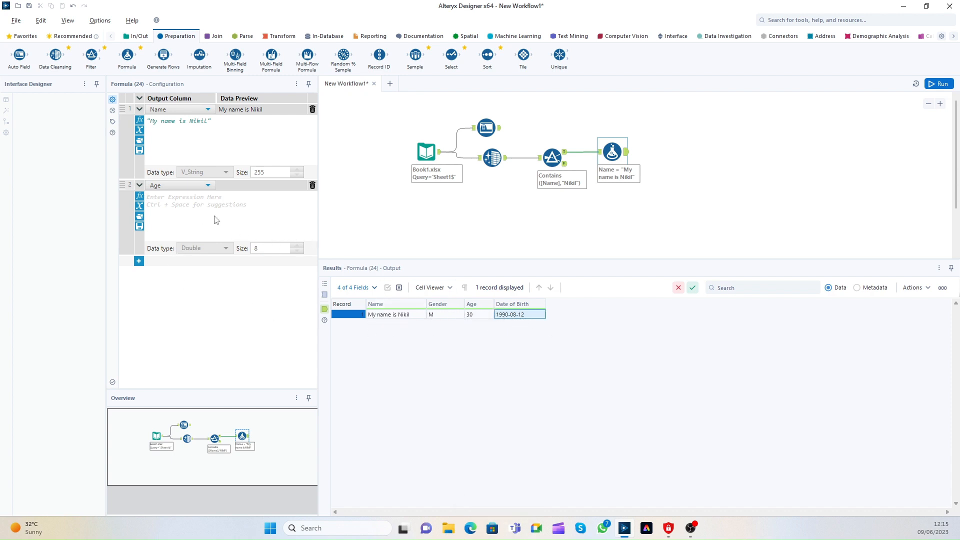
Start the Age expression in the Formula tool with the DateTimeDiff function.
left_click(170, 200)
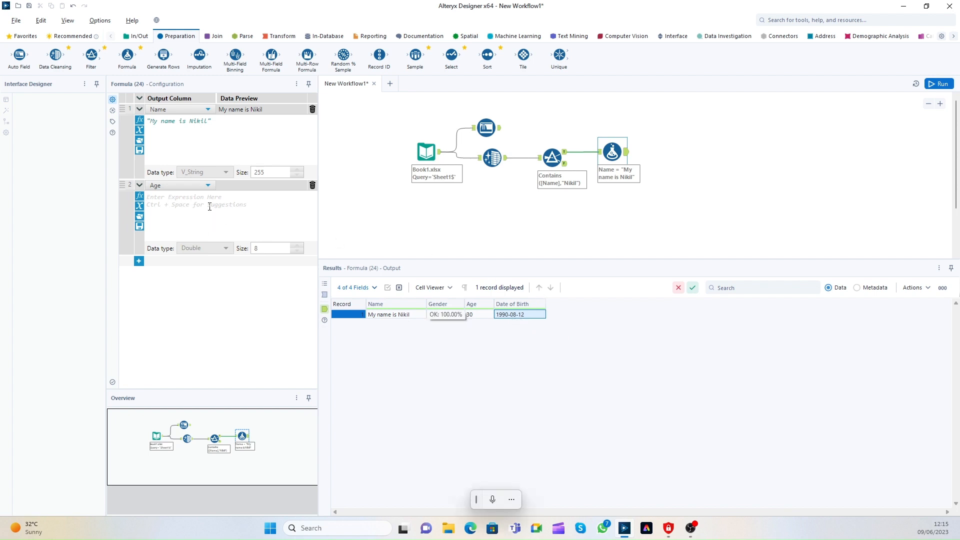
type("DateTime")
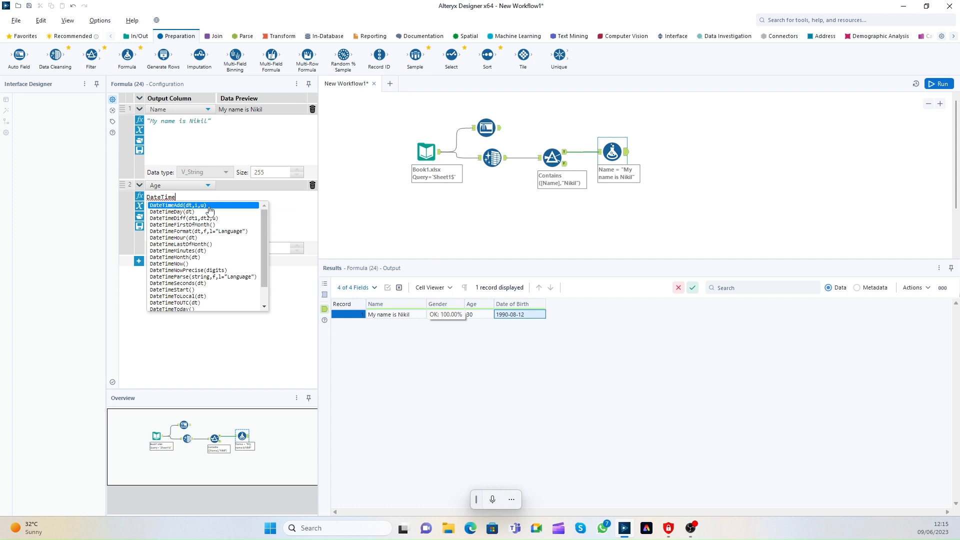
type("Di")
left_click(209, 207)
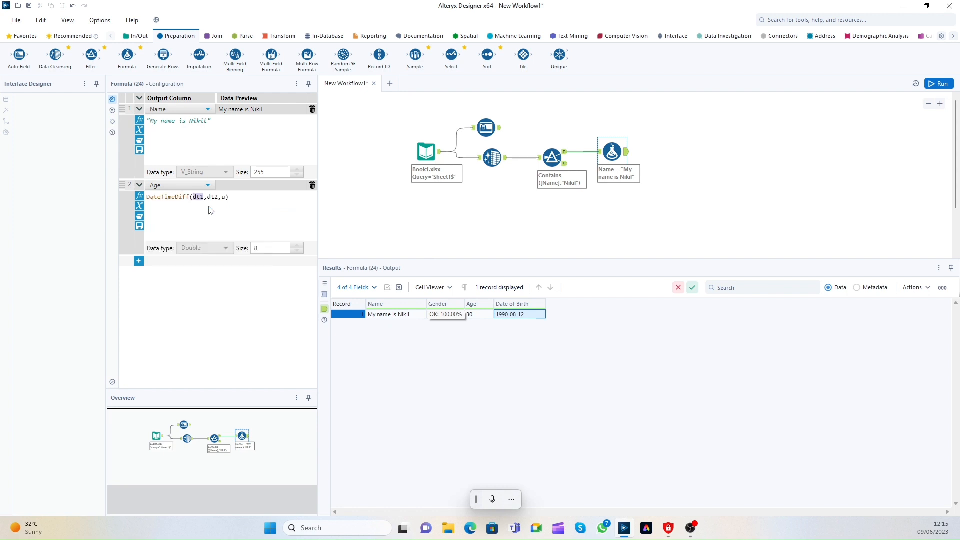
Try DateTimeYear([Date of Birth]) as the first argument of DateTimeDiff in the Age expression.
type("DateTime")
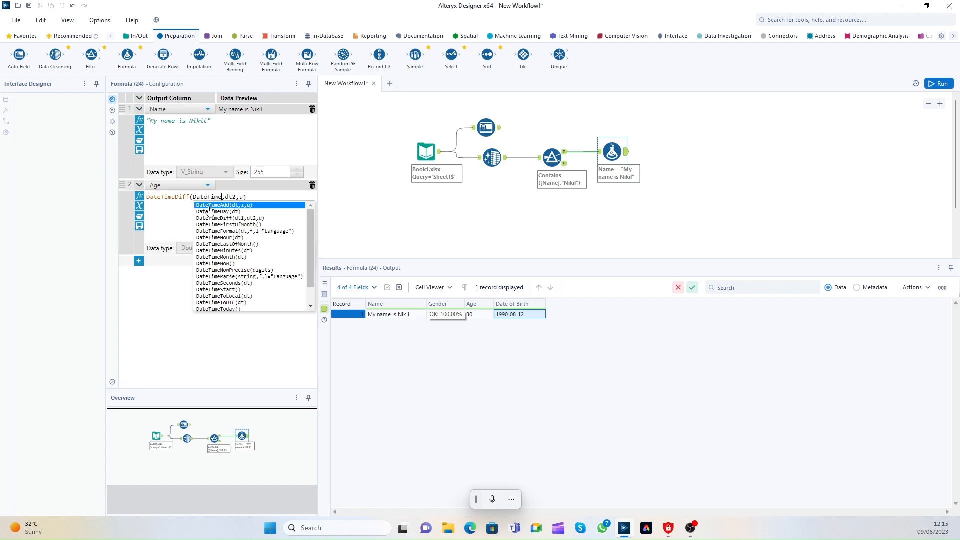
type("y")
left_click(209, 206)
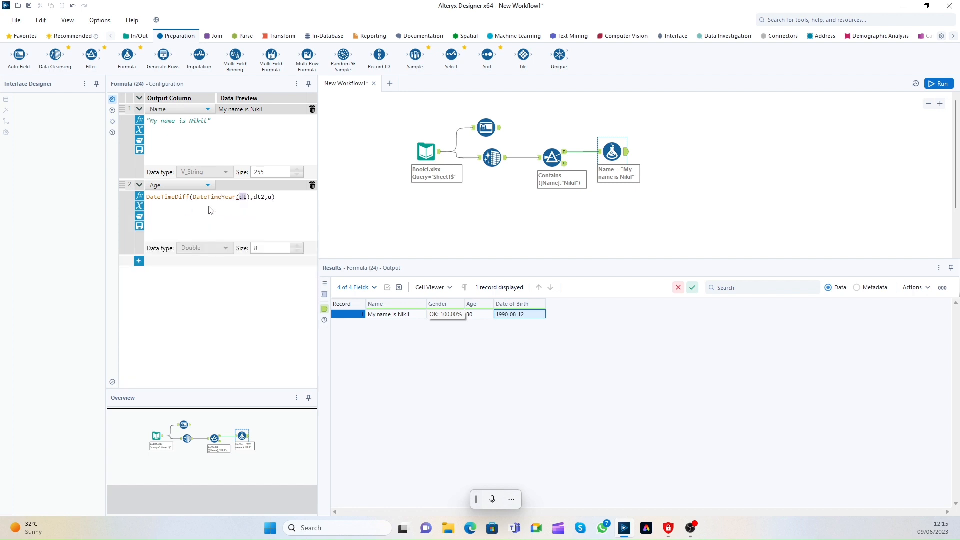
type("[")
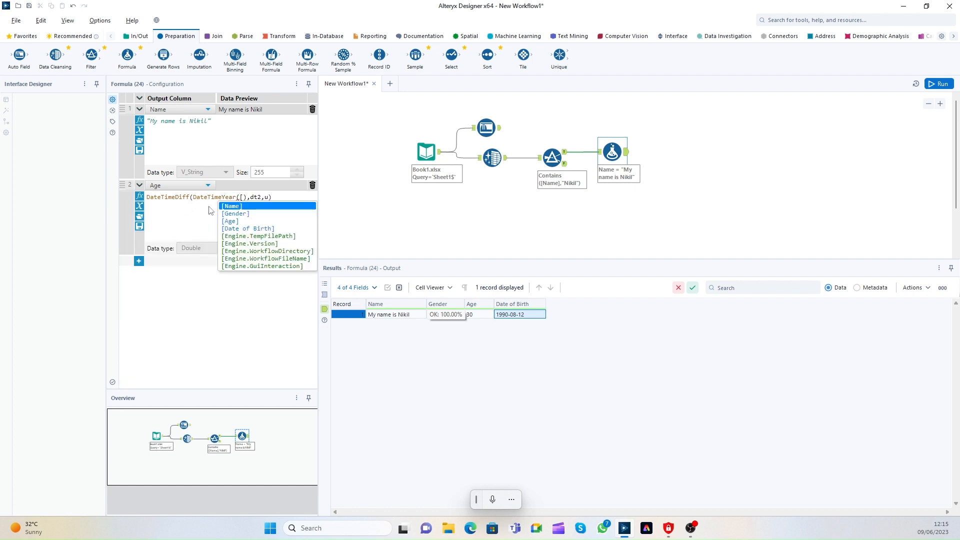
key("Down")
key("Down")
key("Down")
key("Return")
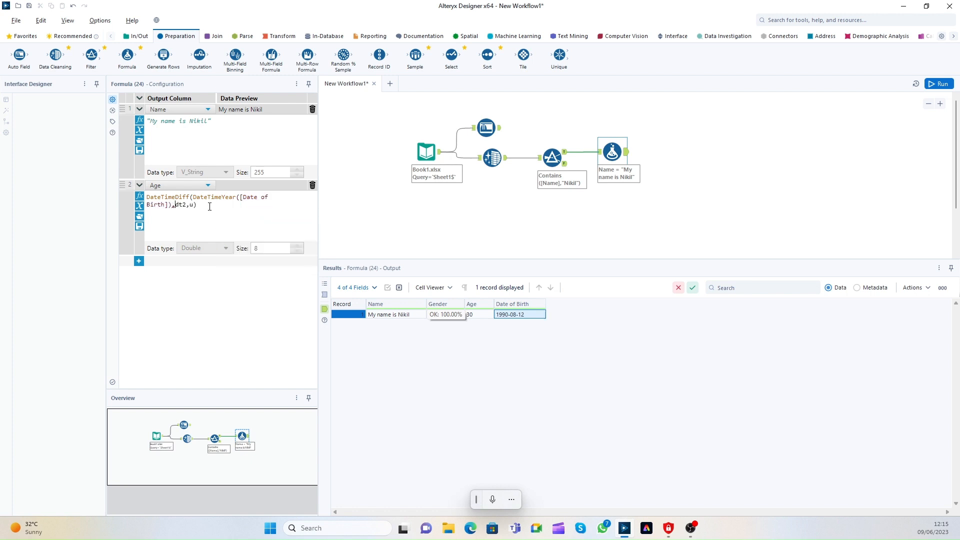
Clear the dt2 placeholder and the DateTimeYear([Date of Birth]) argument from the DateTimeDiff expression.
key("ctrl+shift+Right")
key("Delete")
key("ctrl+shift+Left")
key("ctrl+shift+Left")
key("ctrl+shift+Left")
key("ctrl+shift+Left")
key("ctrl+shift+Left")
key("ctrl+shift+Left")
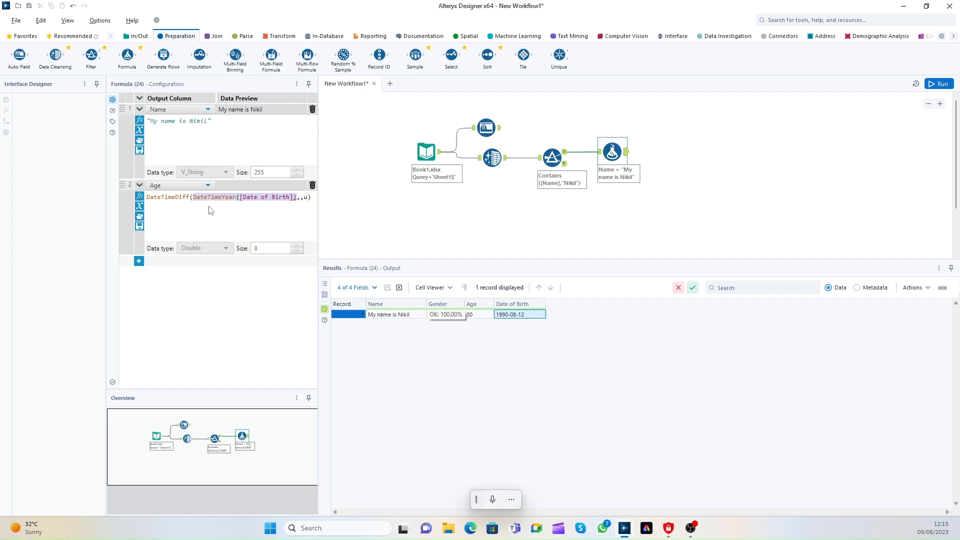
key("BackSpace")
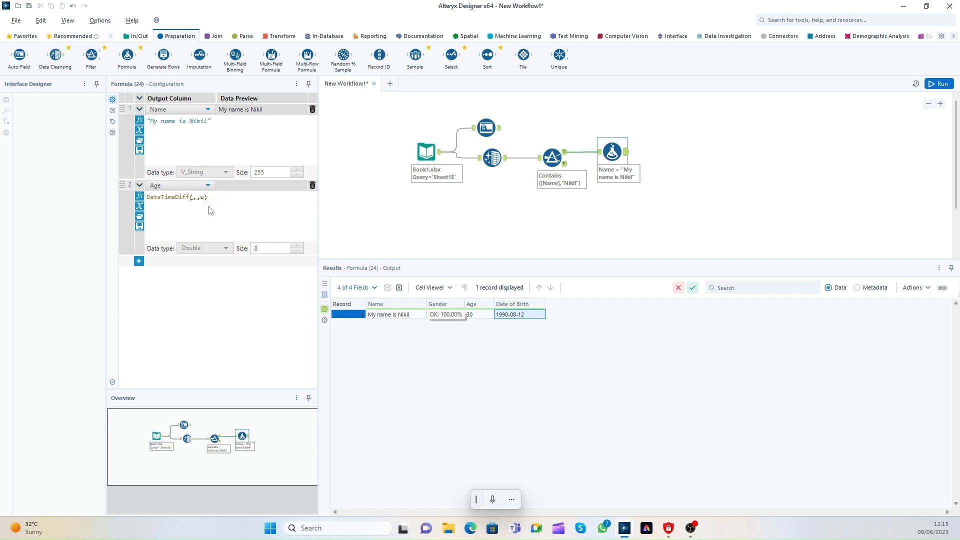
type("Date")
type(" if")
key("BackSpace")
key("BackSpace")
key("BackSpace")
key("BackSpace")
key("BackSpace")
key("BackSpace")
key("BackSpace")
Fill in DateTimeDiff's two date arguments with [Date of Birth] first and ToDate(DateTimeNow()) second.
type("[")
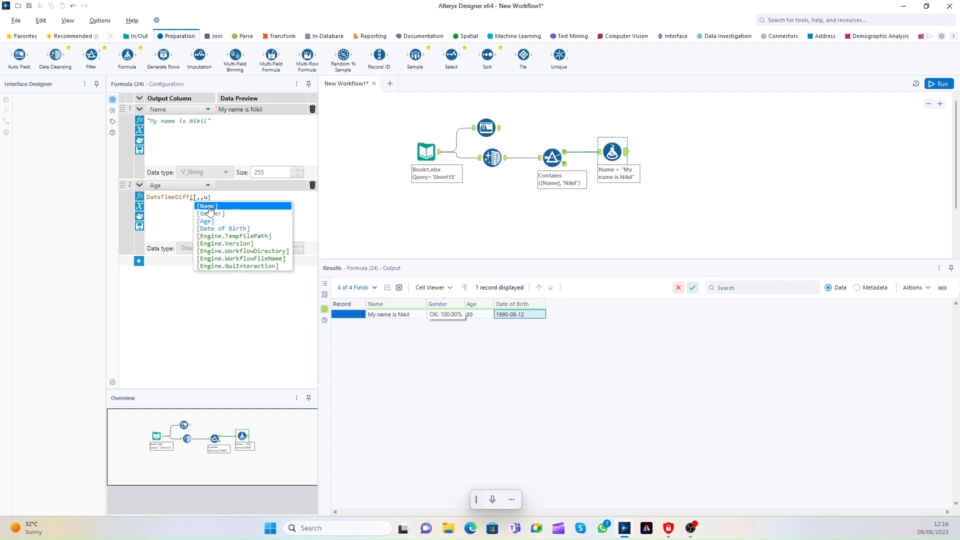
type("Date")
left_click(210, 210)
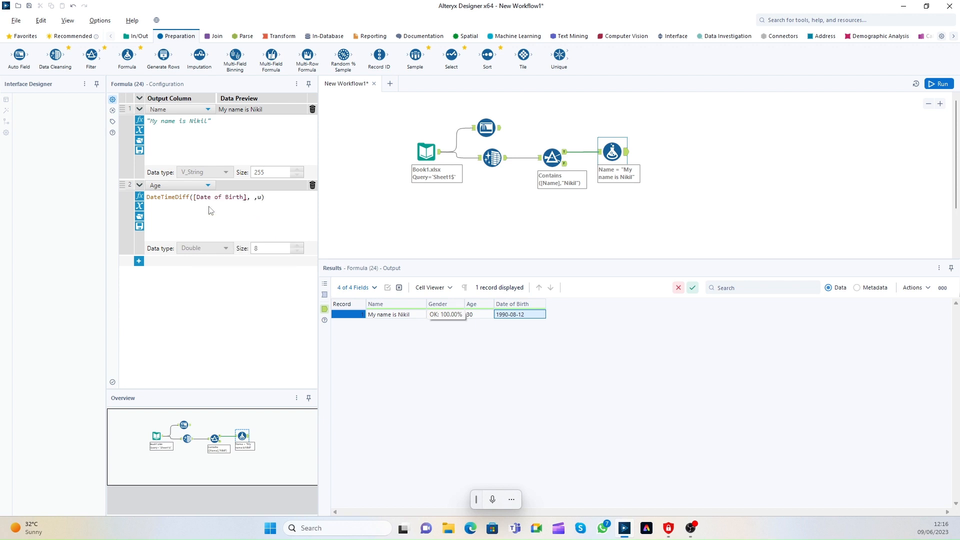
type("Todat")
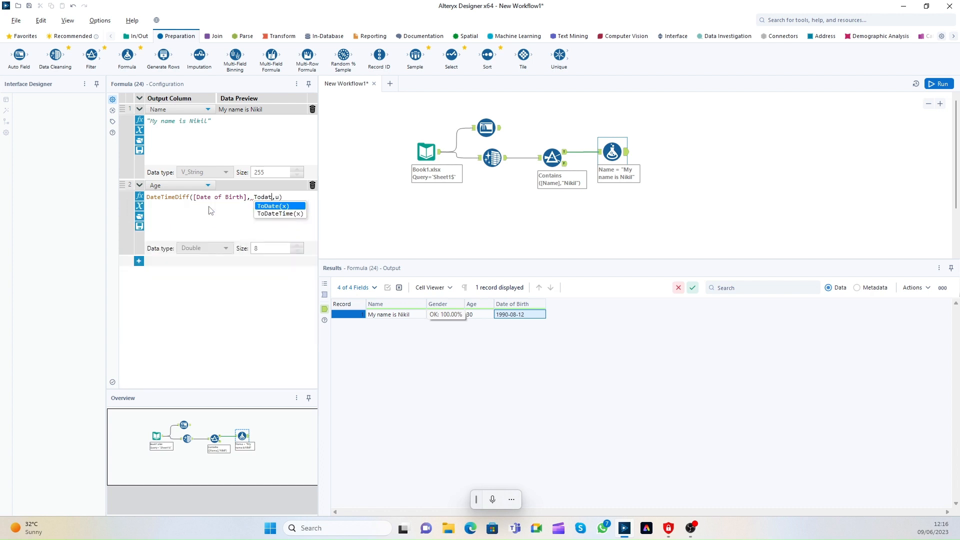
key("Return")
type("DateTime")
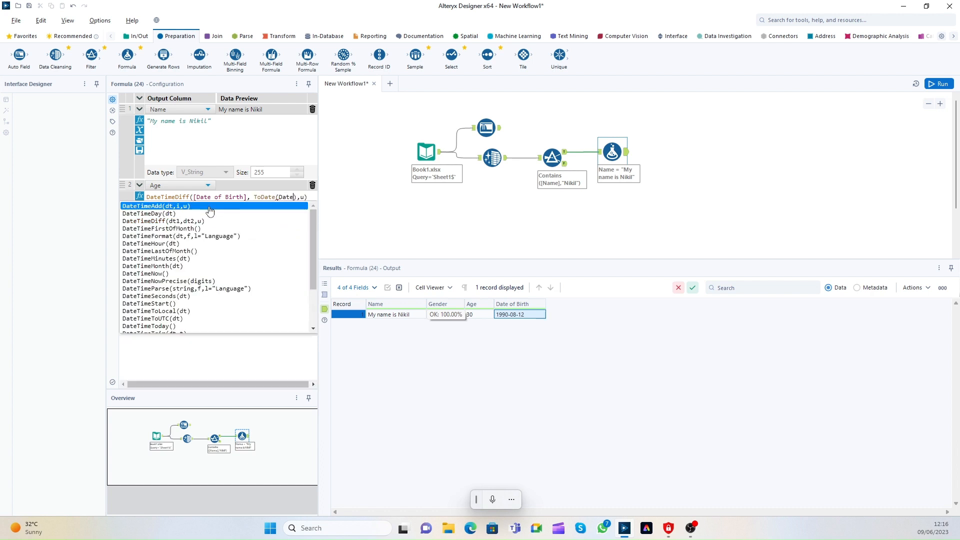
type("Now")
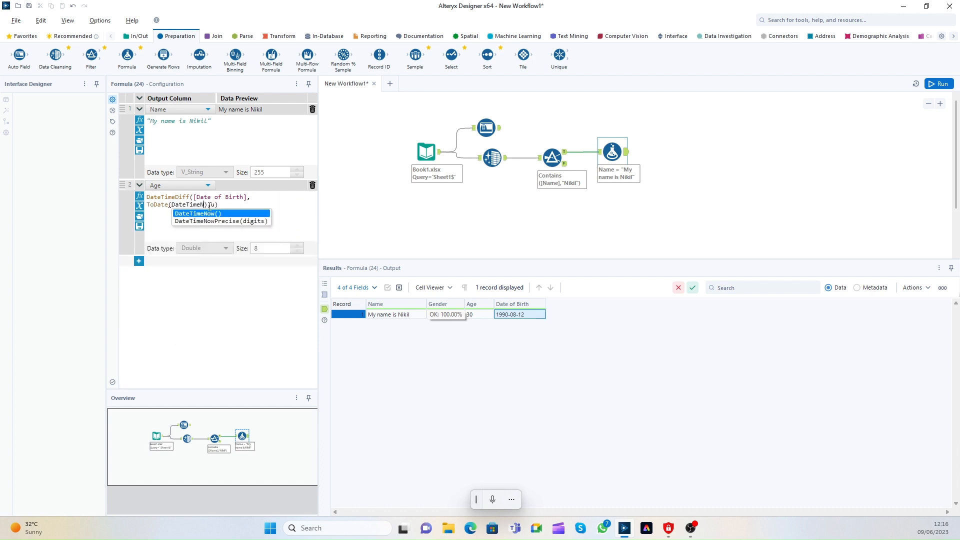
key("Return")
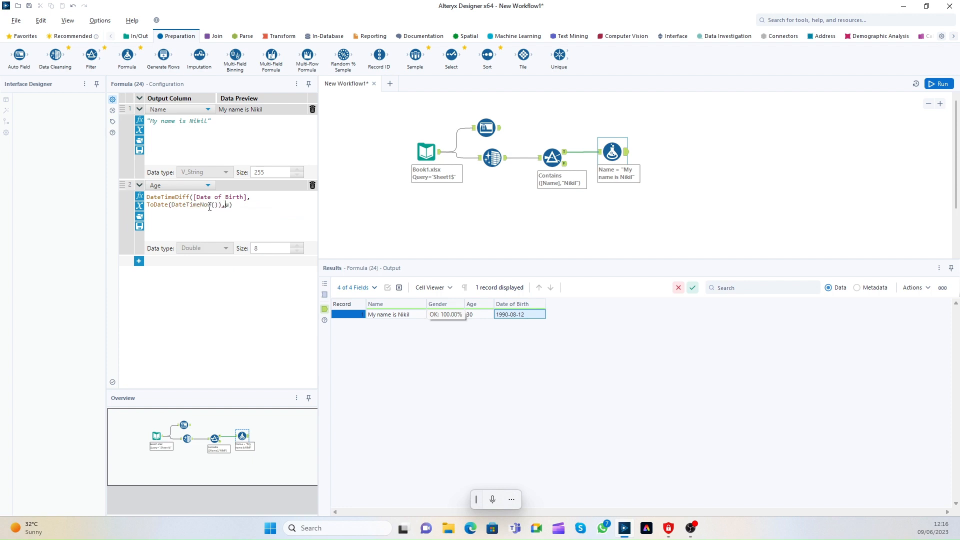
Try "H" as the DateTimeDiff unit, run the workflow and check the Formula tool's output.
key("BackSpace")
type("\"\"")
type("y")
key("BackSpace")
type("d")
key("BackSpace")
type("hh")
left_click(493, 145)
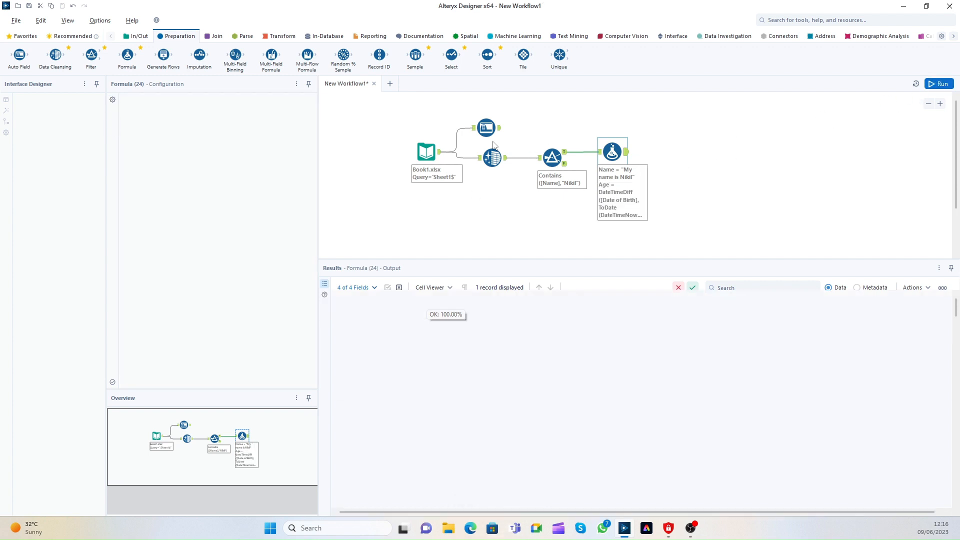
left_click(626, 151)
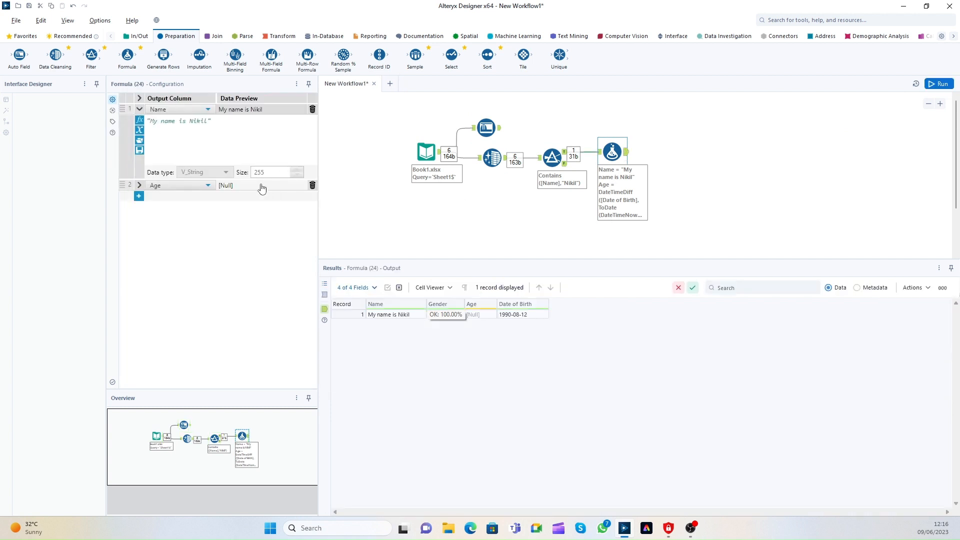
Change the unit in the Age expression's DateTimeDiff function to "days".
left_click(140, 186)
left_click(229, 206)
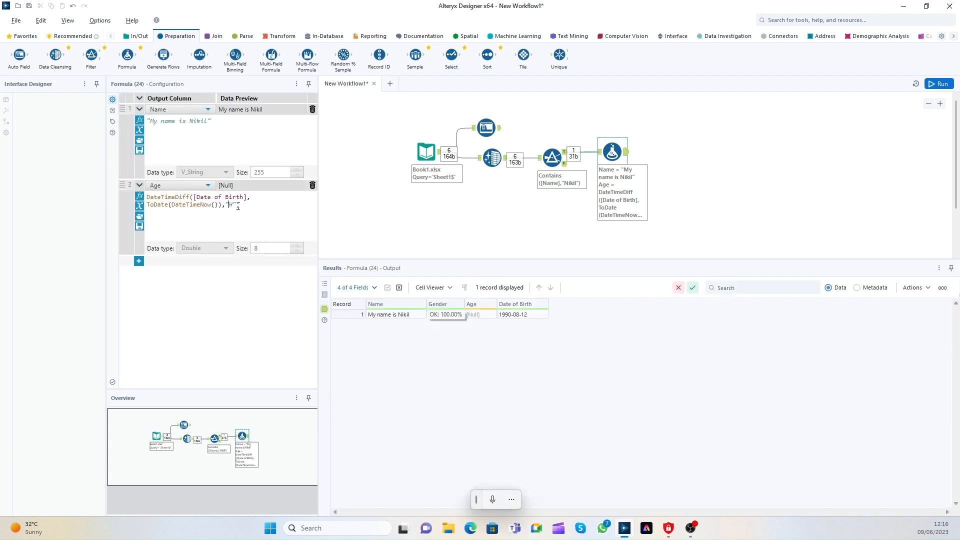
type("day")
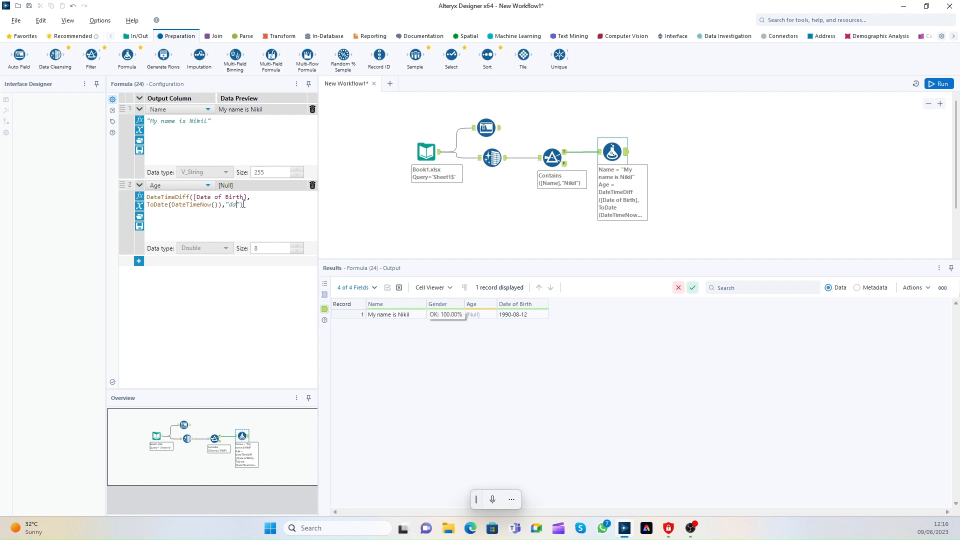
type("s")
Move ToDate(DateTimeNow()) ahead of [Date of Birth] in the DateTimeDiff arguments and tidy up the commas.
left_click_drag(223, 204, 147, 206)
key("ctrl+c")
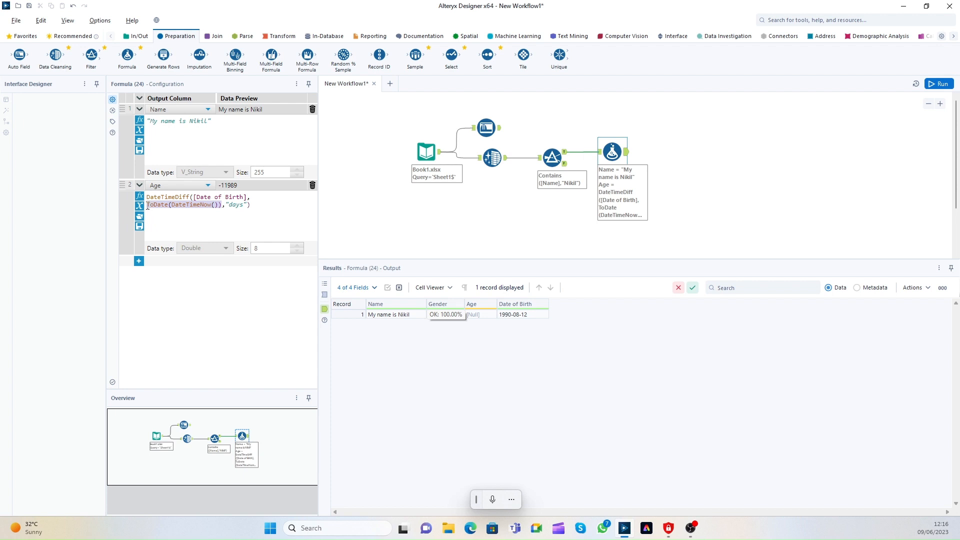
key("BackSpace")
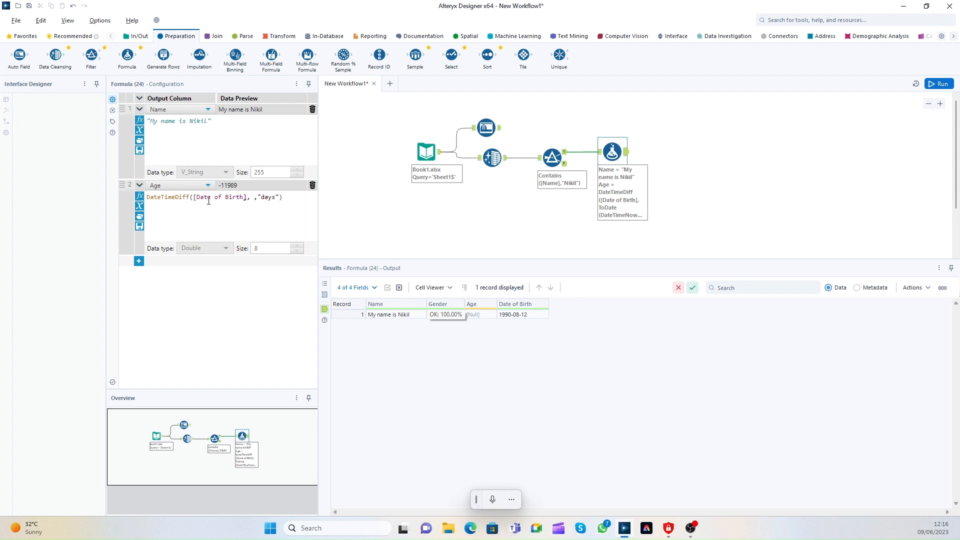
key("ctrl+v")
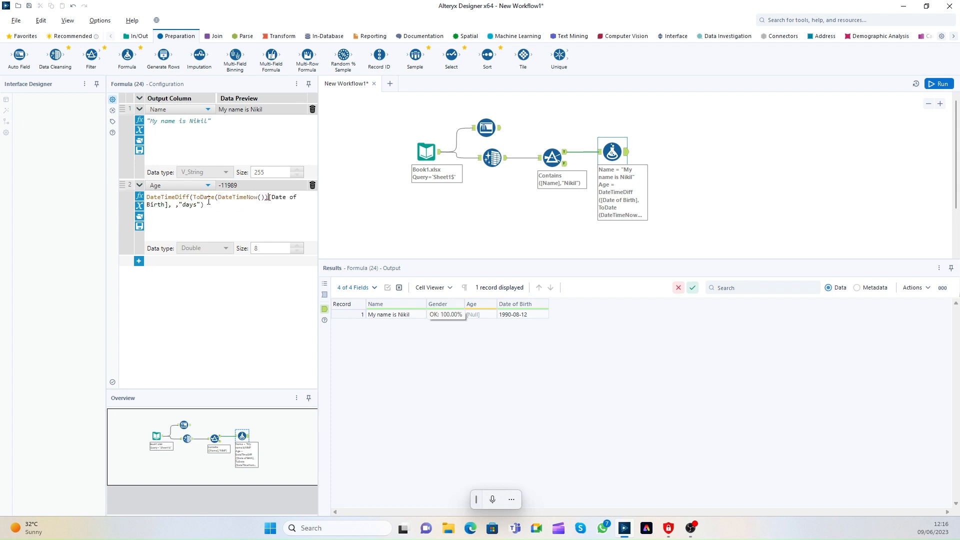
type(",")
key("BackSpace")
left_click(173, 208)
key("BackSpace")
Try "year" and "month" as the DateTimeDiff unit in the Age expression.
double_click(182, 205)
type("year")
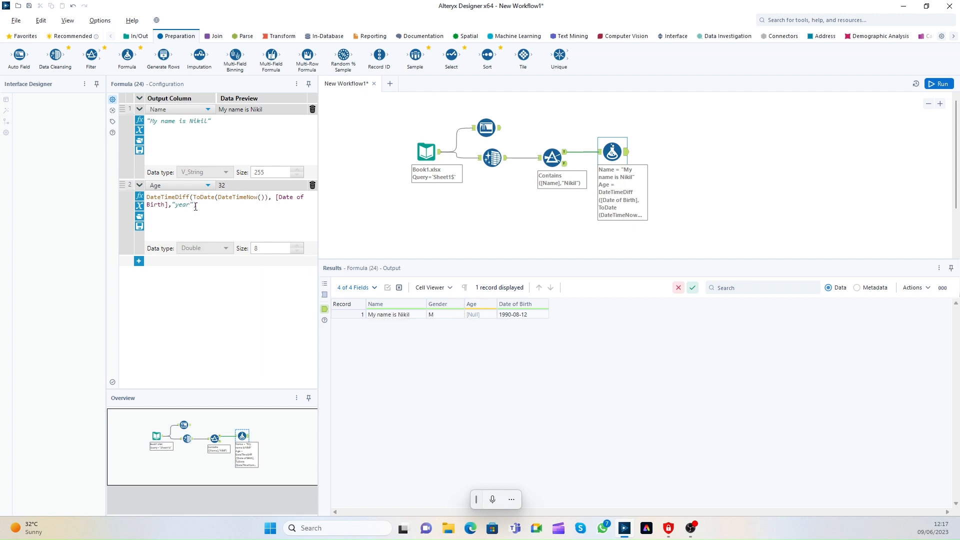
key("BackSpace")
key("BackSpace")
key("BackSpace")
key("BackSpace")
type("month")
left_click_drag(213, 205, 151, 197)
left_click(230, 219)
Set the DateTimeDiff unit to "years" and check the Age cell in the Formula tool's output against the expression.
double_click(185, 205)
type("years")
left_click_drag(201, 205, 146, 194)
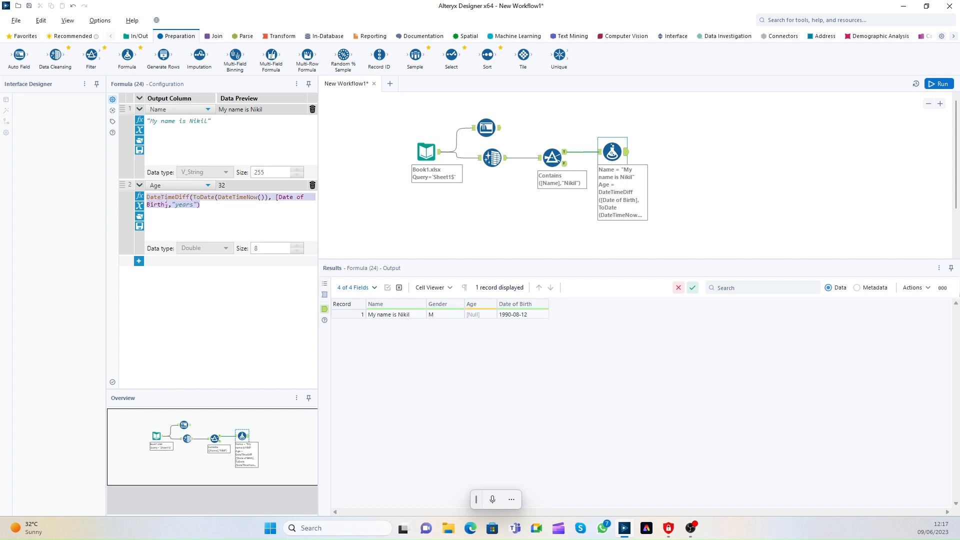
left_click(480, 315)
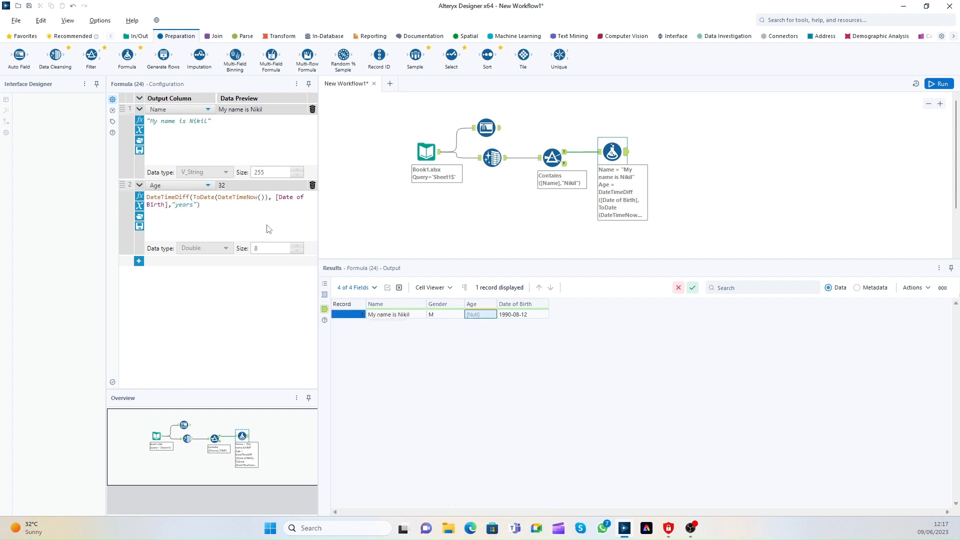
left_click(208, 201)
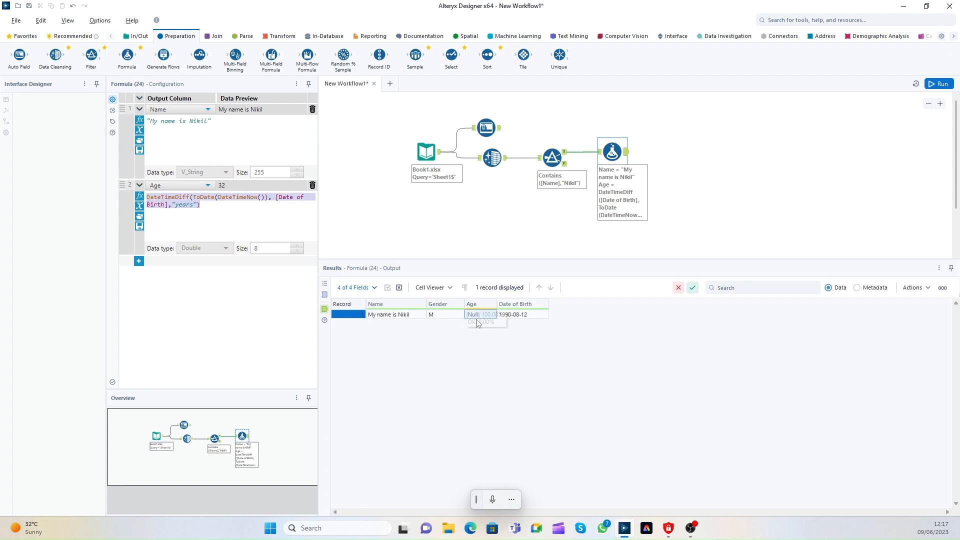
Delete the Filter tool and connect the Data Cleansing output directly to the Formula tool.
left_click(550, 158)
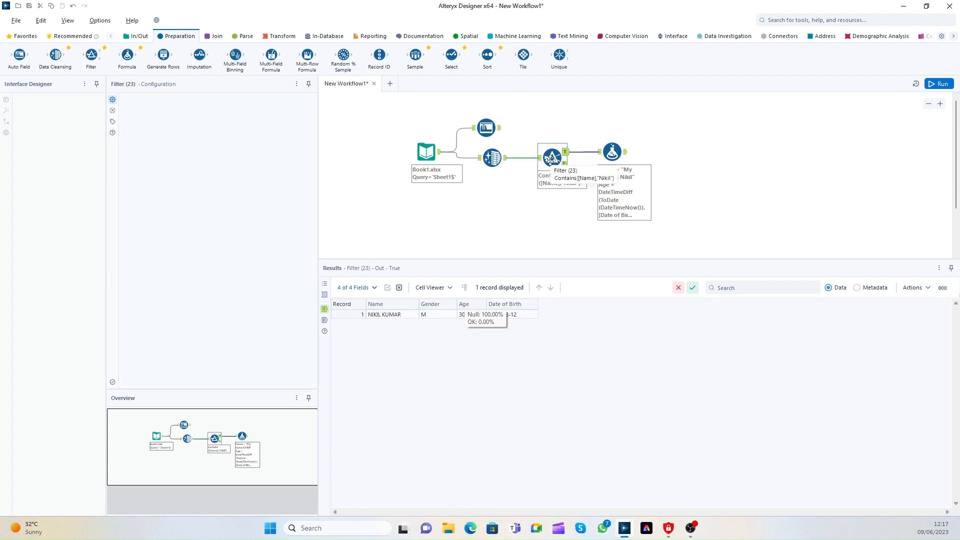
left_click(515, 174)
key("Delete")
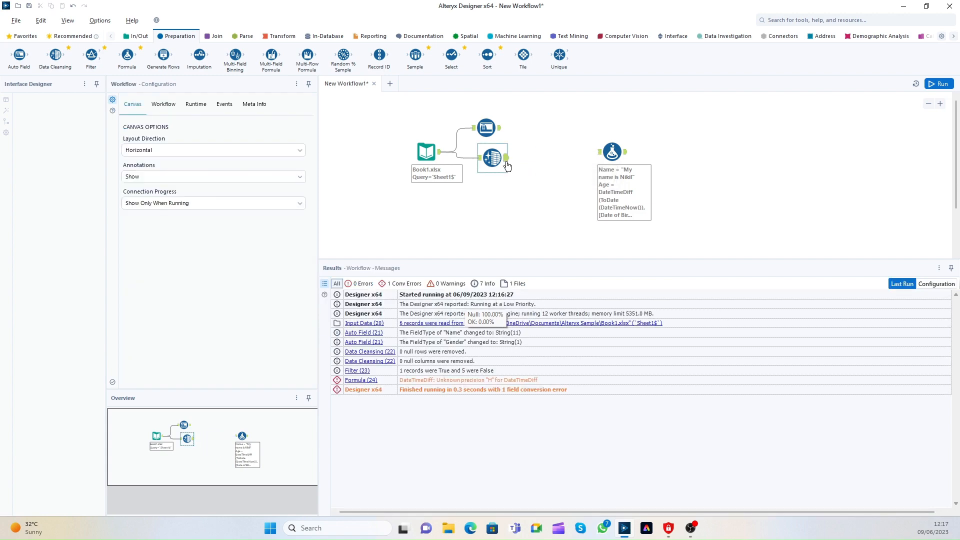
left_click_drag(505, 158, 565, 157)
left_click(612, 154)
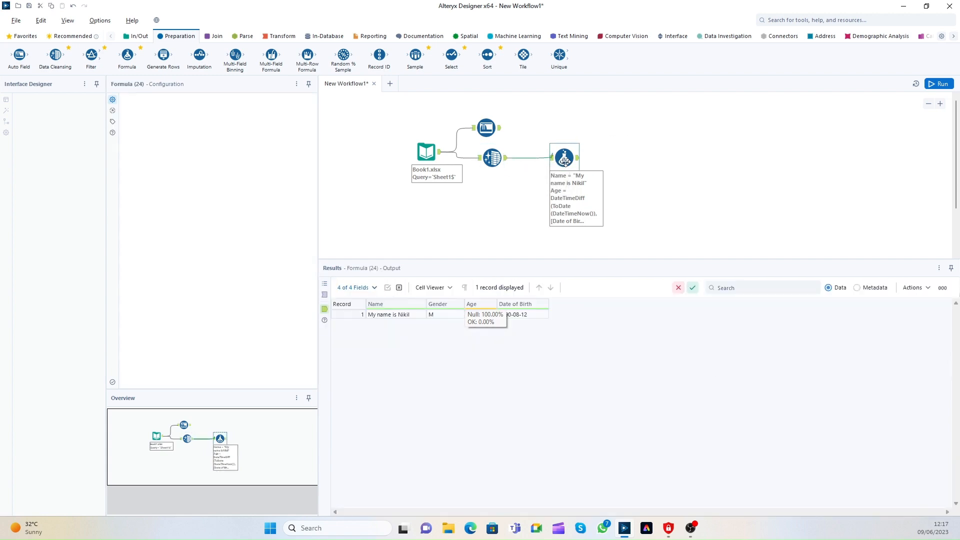
Run the workflow and compare the Name and Age values between the Formula tool's input and output.
left_click(939, 84)
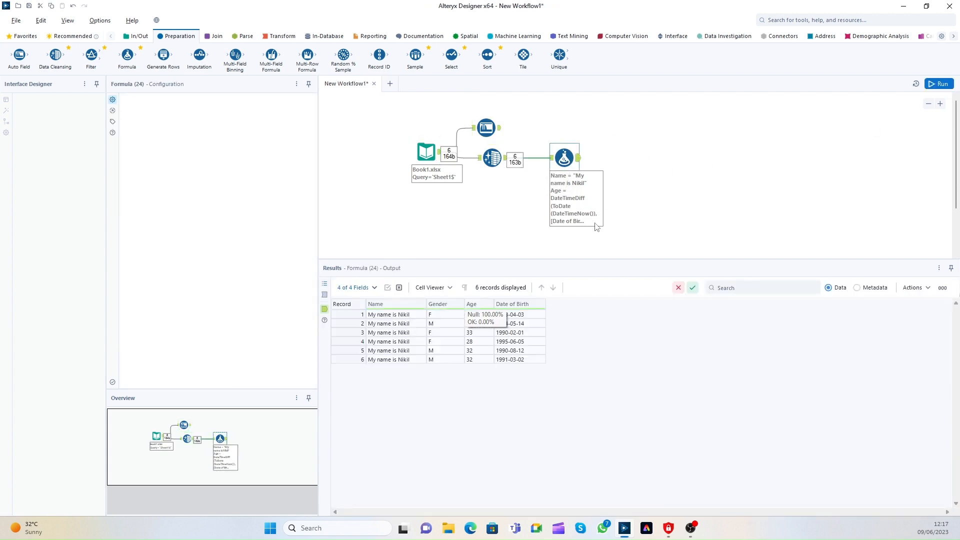
left_click(552, 160)
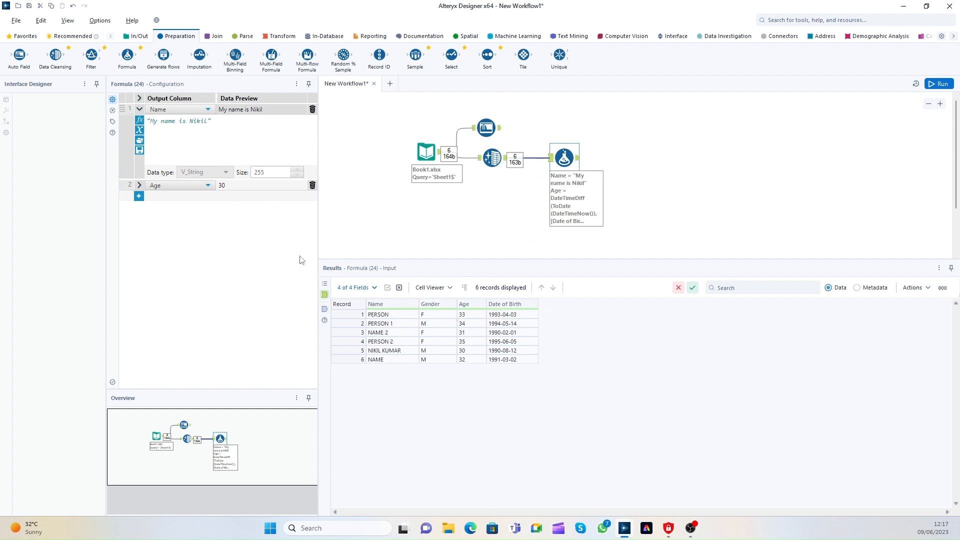
left_click(413, 317)
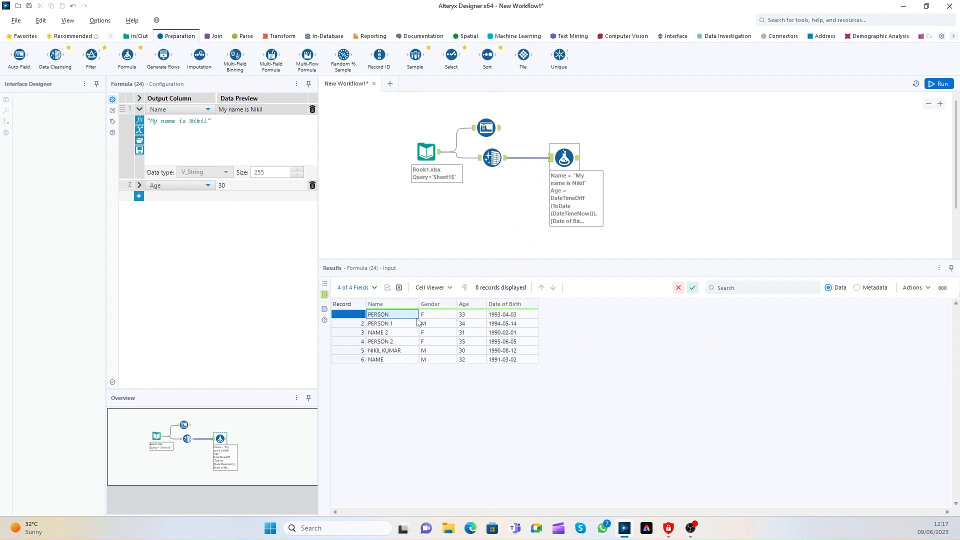
left_click(470, 323)
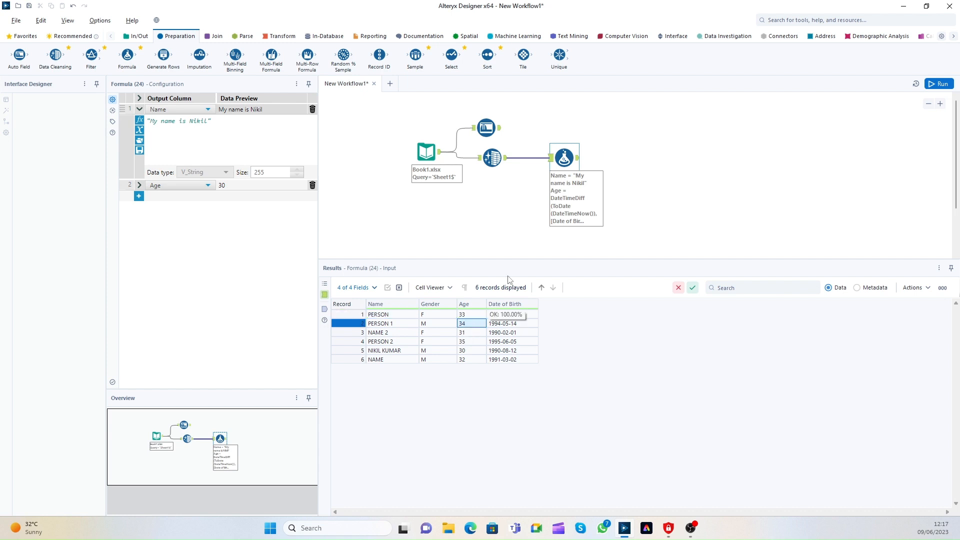
left_click(578, 159)
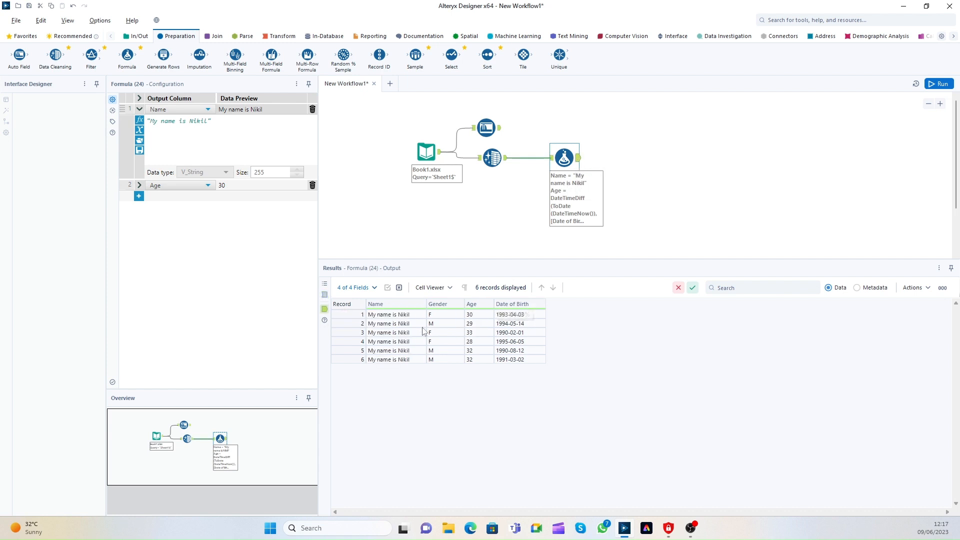
left_click_drag(413, 315, 409, 350)
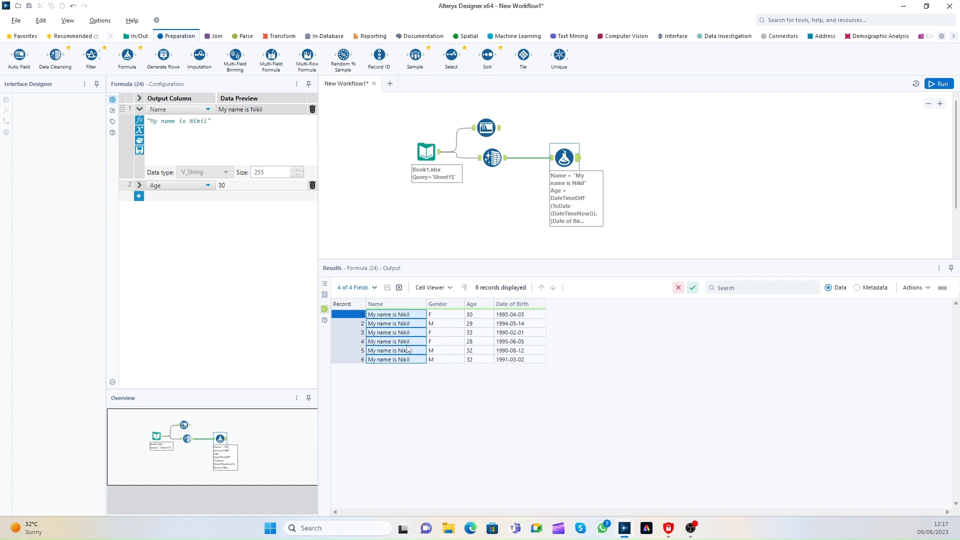
Start an IIF function in the Name expression, leaving the condition empty and using the existing text string as its true result.
left_click(410, 324)
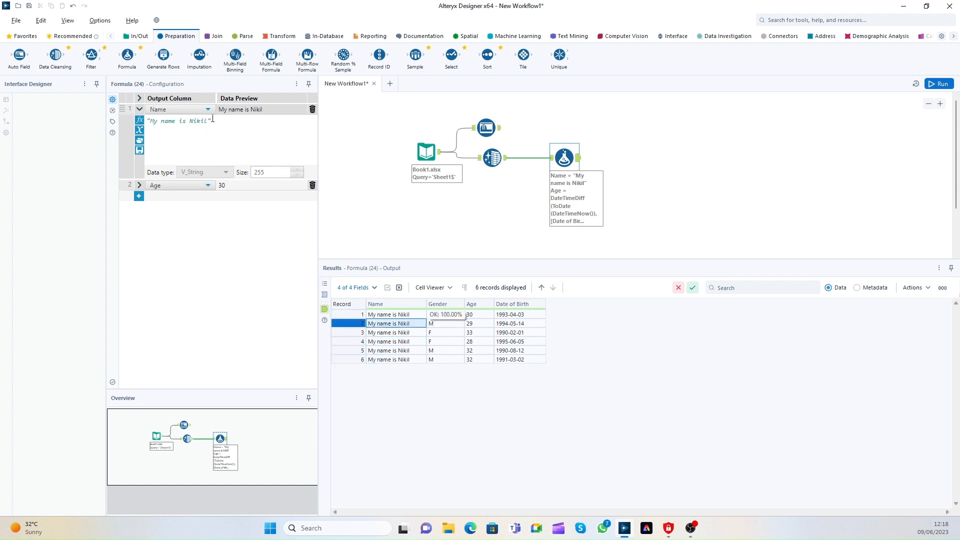
left_click(184, 147)
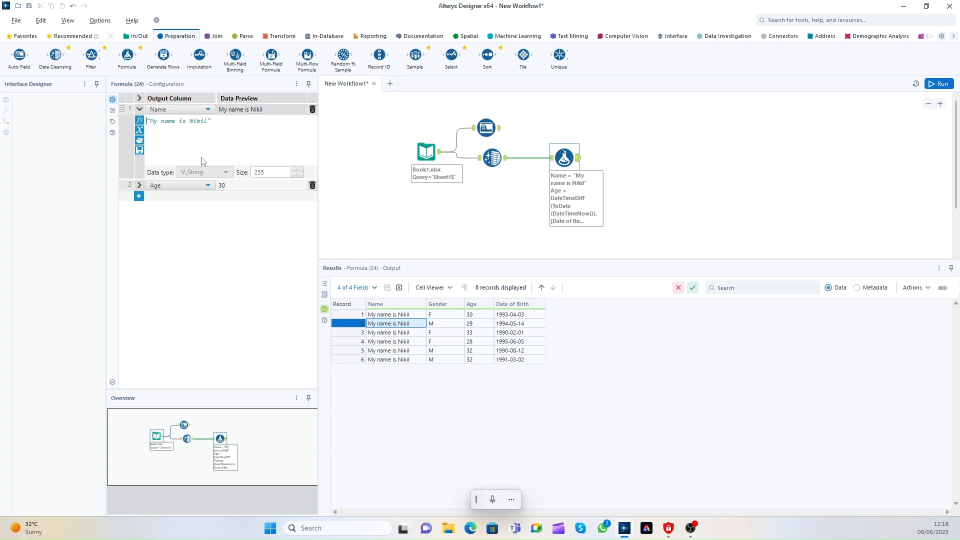
type("if")
key("BackSpace")
key("BackSpace")
key("BackSpace")
type("IIF")
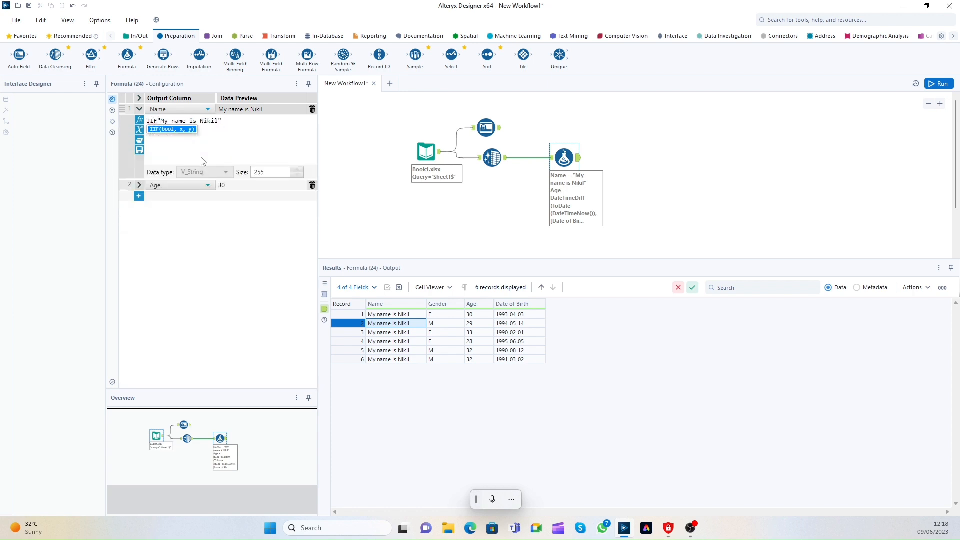
type("(,\"My ")
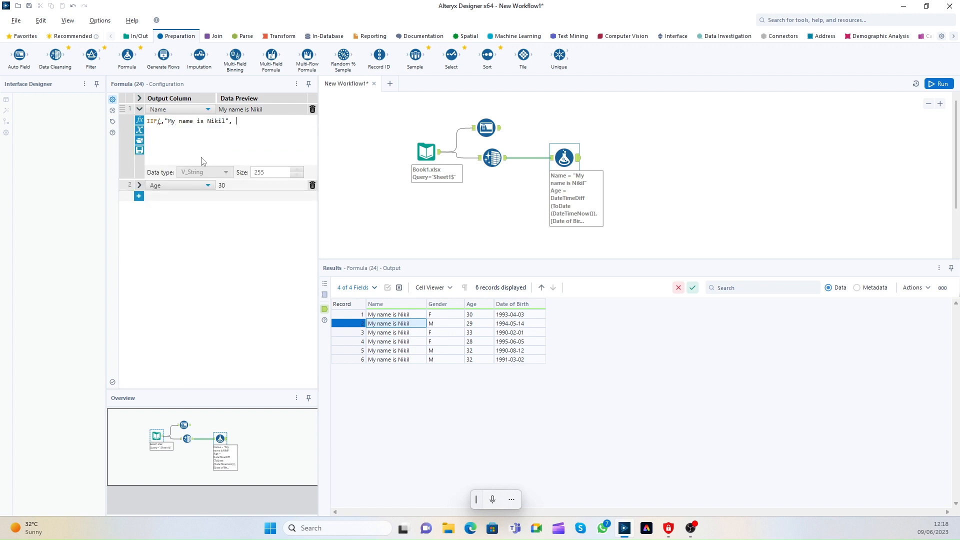
Set the IIF function's false result to the [Name] field and remove the stray brace before it.
type("na")
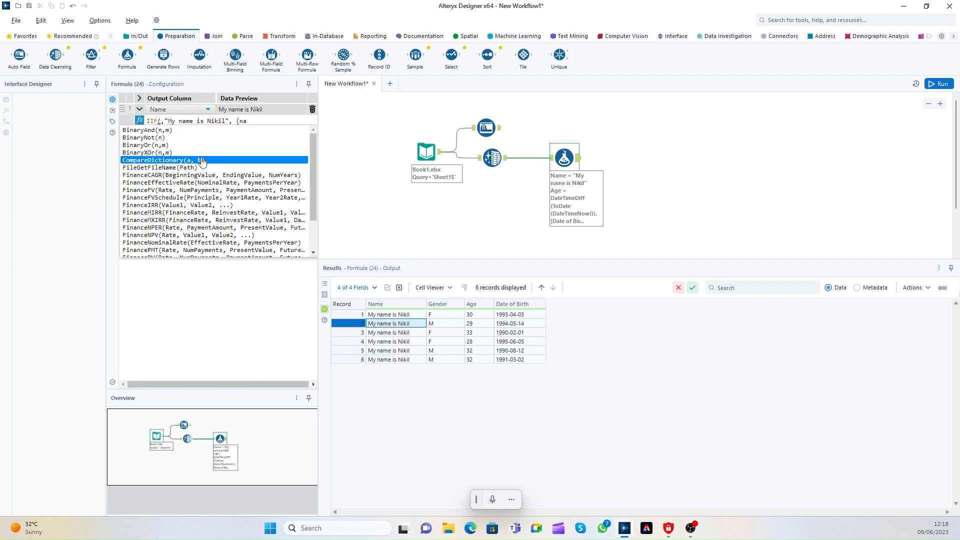
key("BackSpace")
key("BackSpace")
key("BackSpace")
type("{nam")
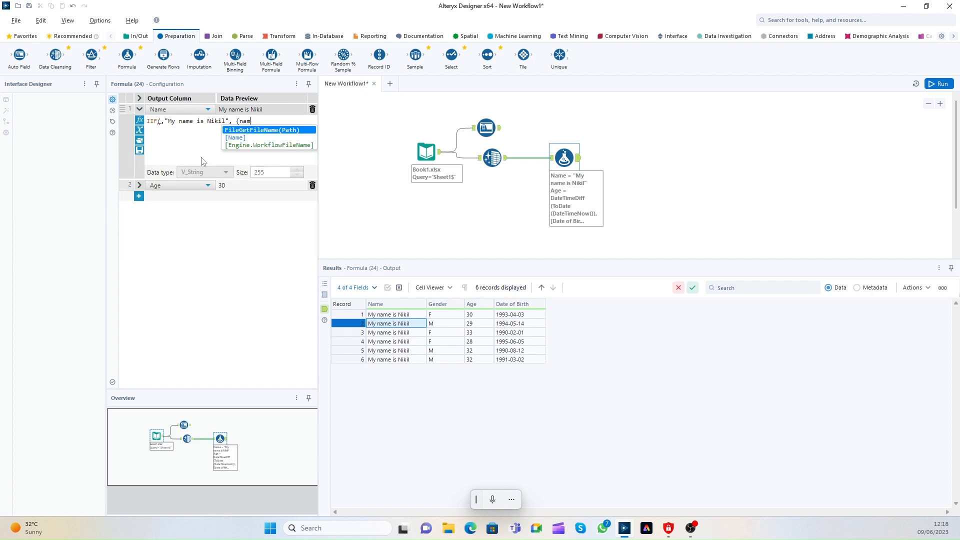
type("e")
key("Down")
key("Return")
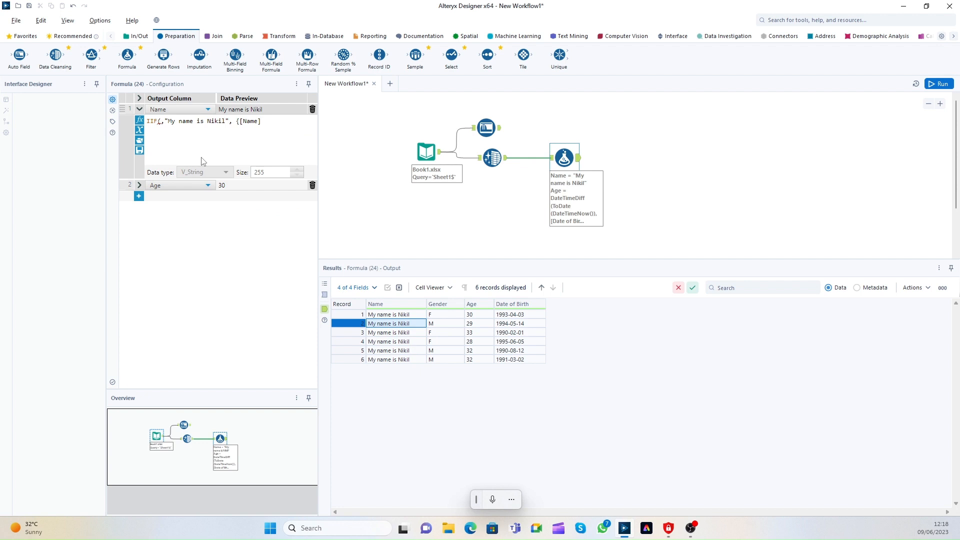
key("Left")
key("Left")
key("Left")
key("Left")
key("Left")
key("BackSpace")
Insert a Contains function as the IIF condition, with the [Name] field as its string argument.
type("Conta")
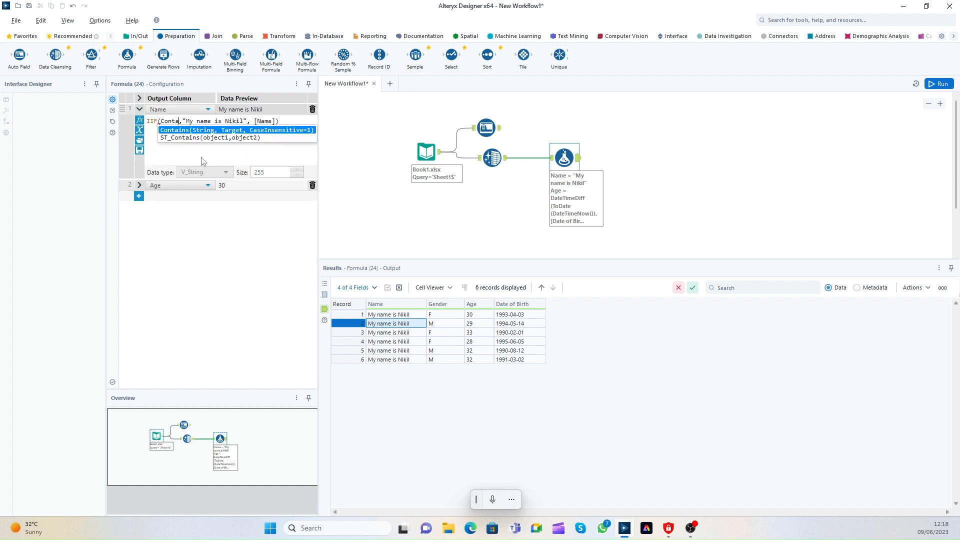
key("Return")
key("BackSpace")
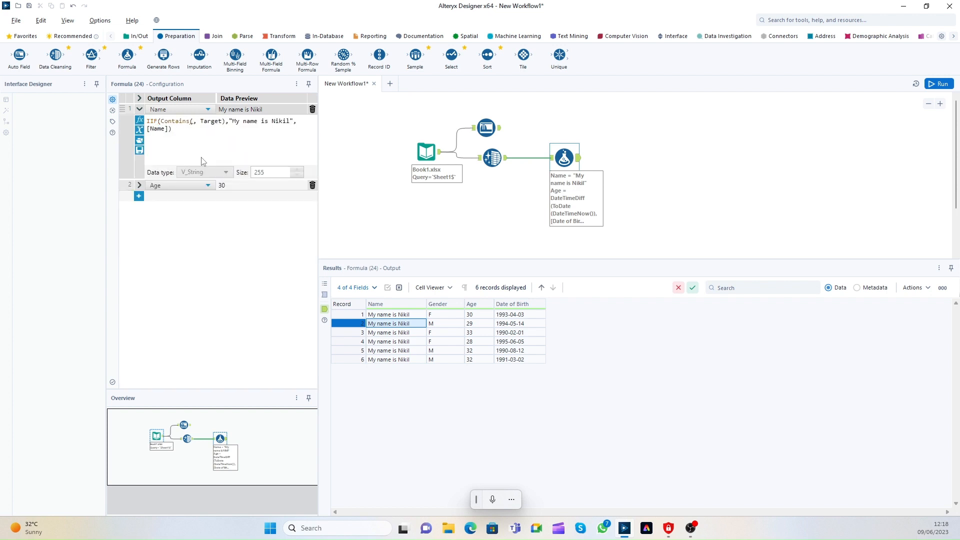
type("[")
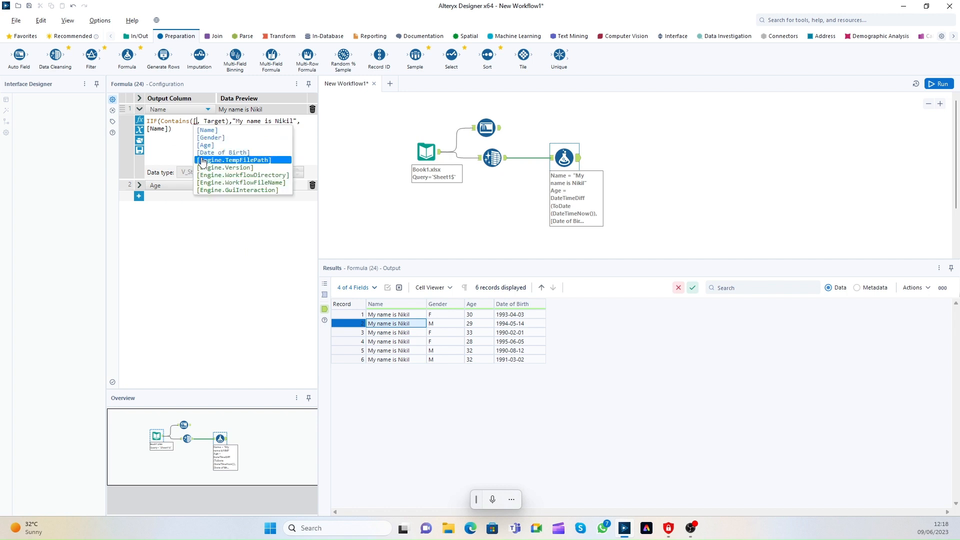
key("Up")
key("Up")
key("Up")
key("Up")
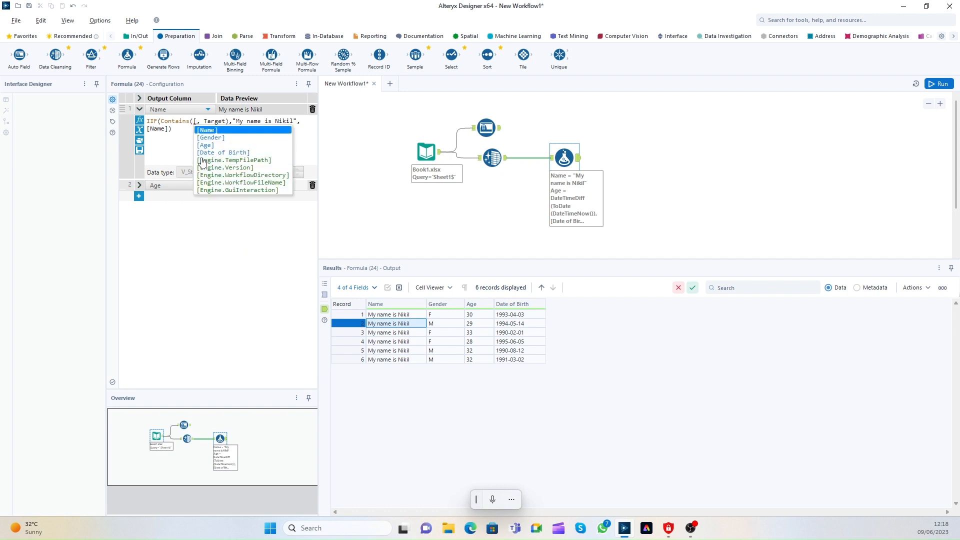
key("Return")
Replace the Contains function's Target argument with the person's first name in quotes.
key("ctrl+shift+Right")
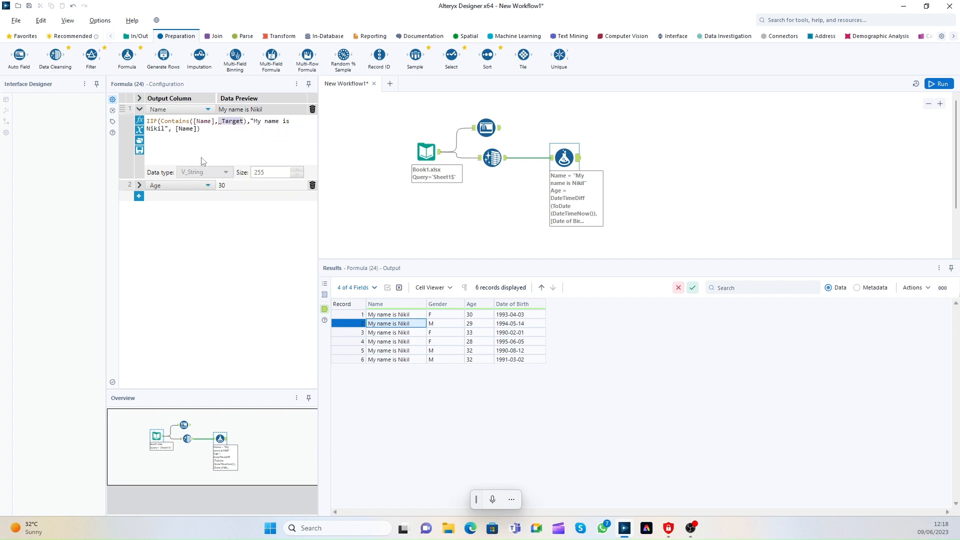
key("BackSpace")
type("\"\"")
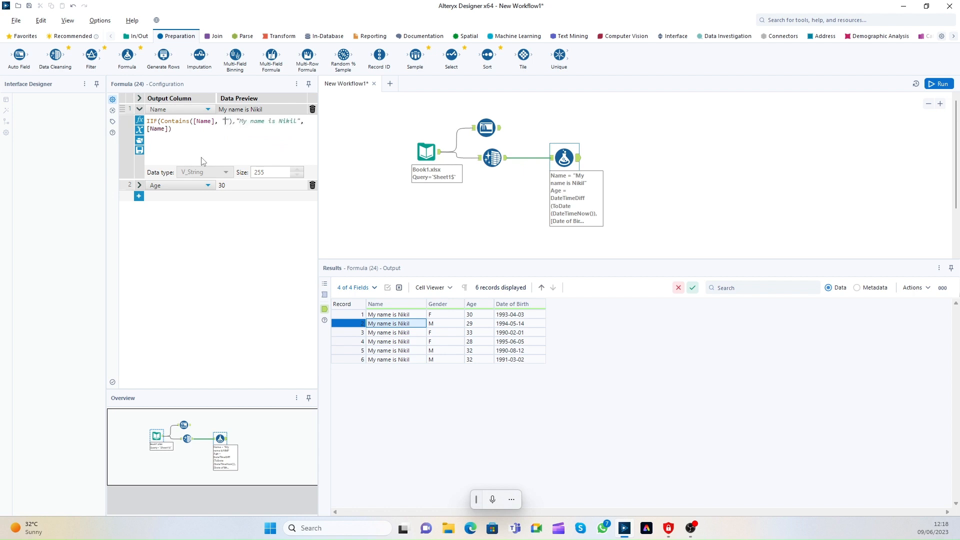
type("Nikil")
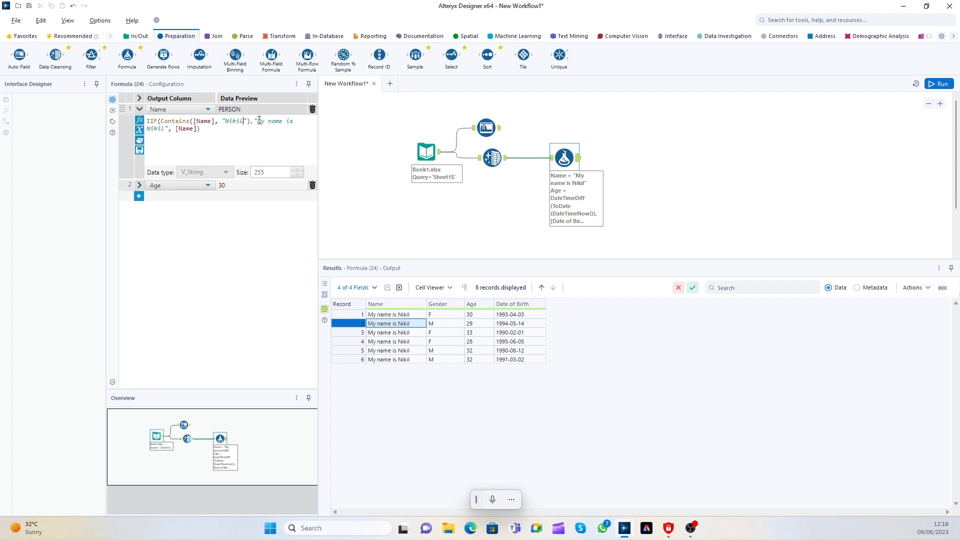
Run the workflow with the conditional Name expression and display the Formula tool's output.
left_click_drag(266, 119, 295, 119)
left_click(178, 129)
left_click_drag(176, 130, 193, 125)
left_click(937, 84)
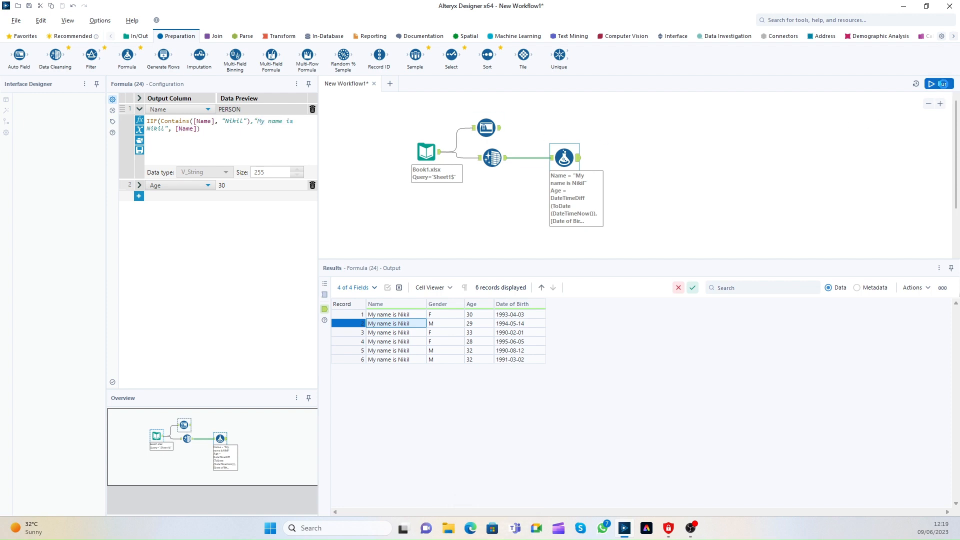
left_click(580, 162)
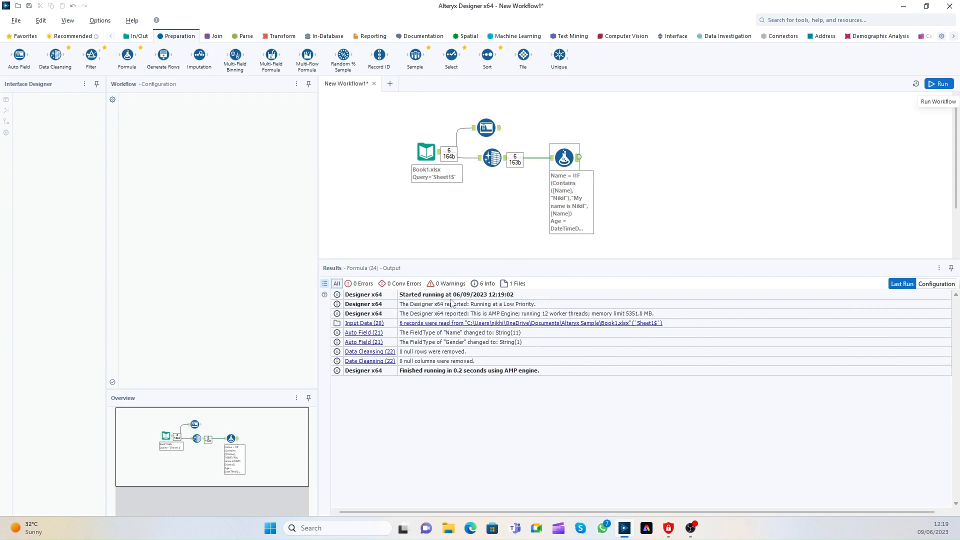
left_click(575, 160)
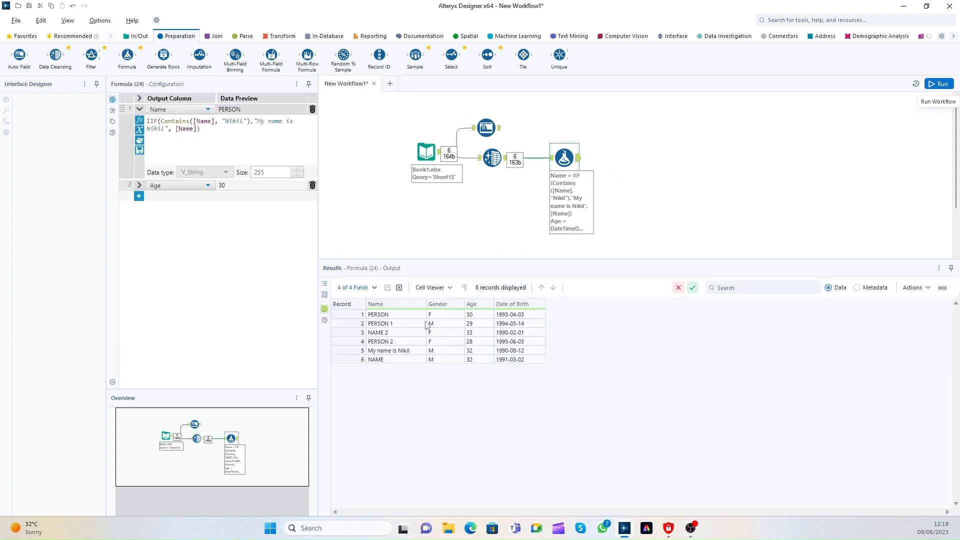
Examine the Name, Age and Date of Birth columns in the output, and compare them with the Age expression.
left_click(411, 351)
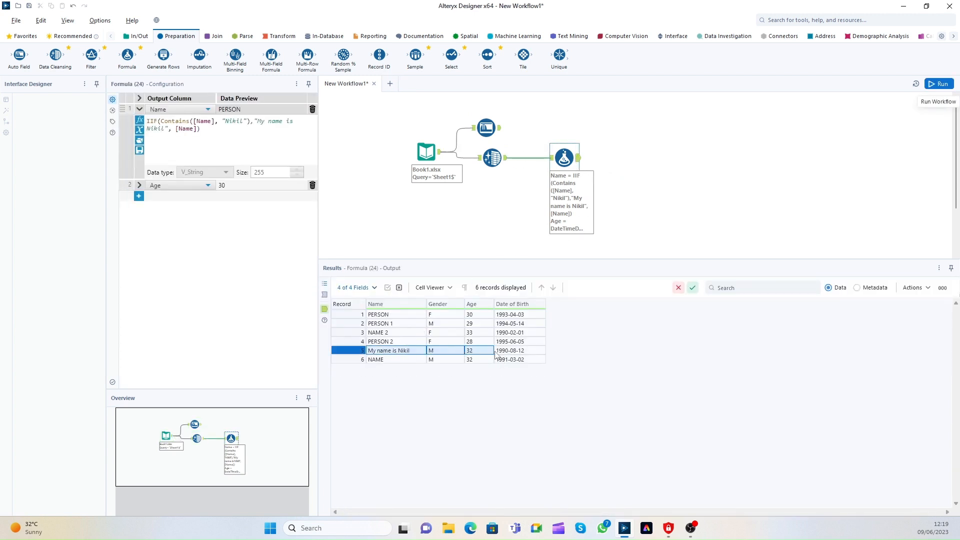
left_click(473, 351)
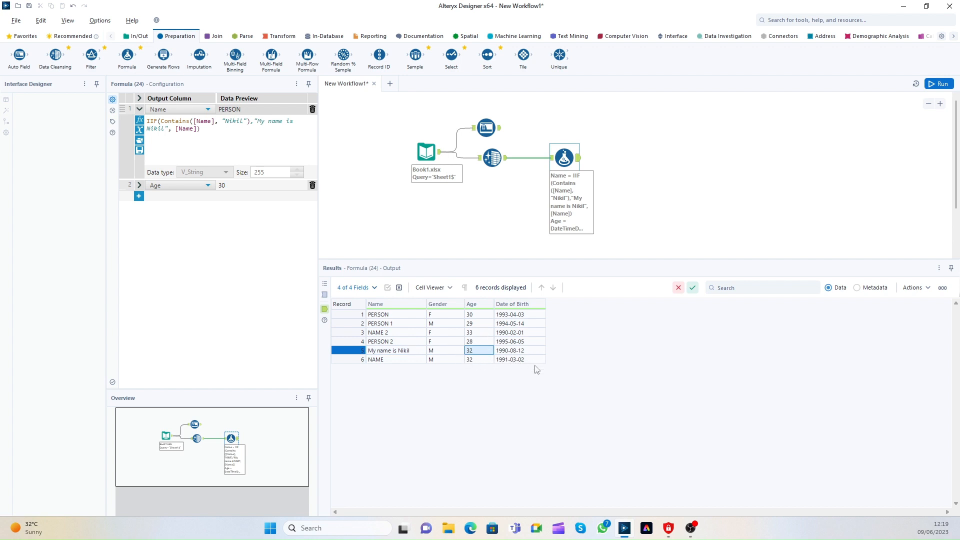
left_click_drag(404, 317, 522, 398)
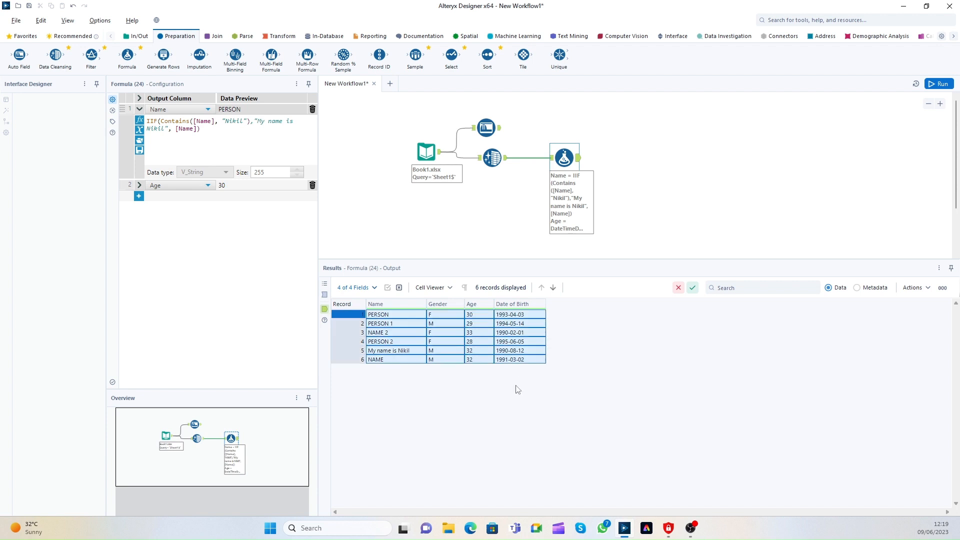
left_click(480, 360)
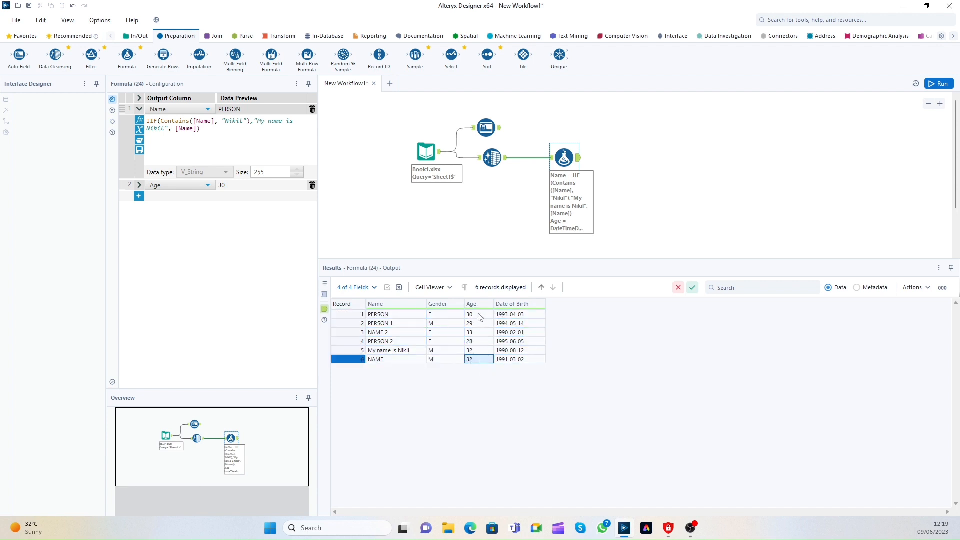
left_click_drag(480, 317, 489, 386)
left_click(533, 353)
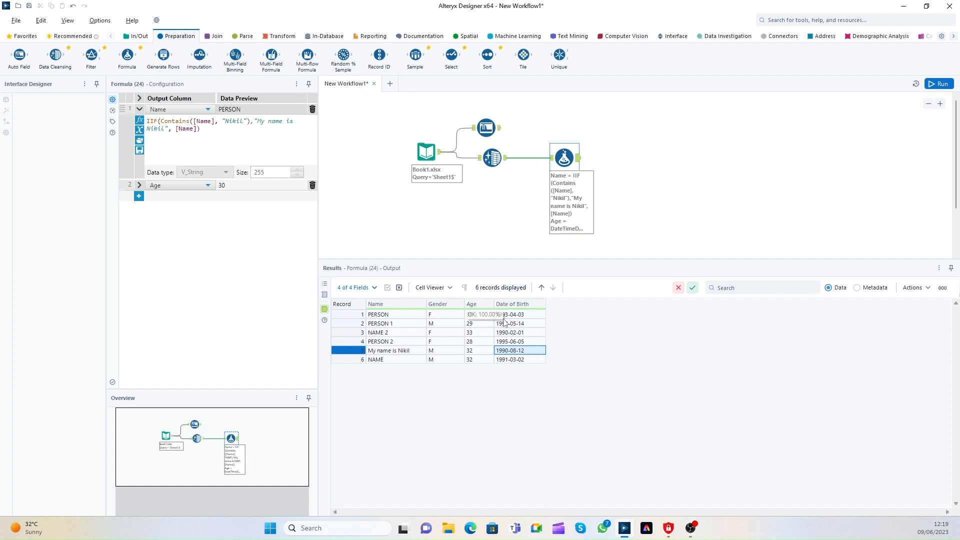
left_click_drag(522, 316, 531, 395)
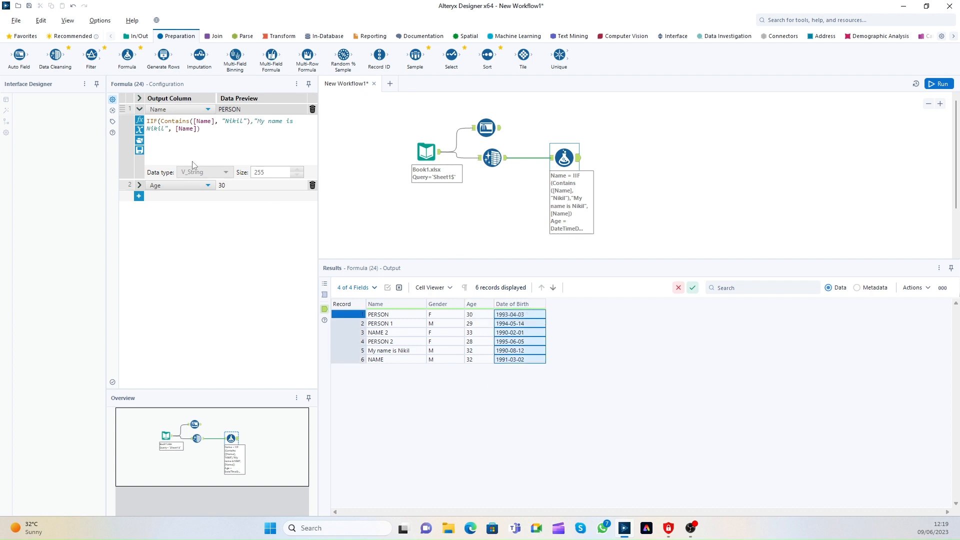
left_click(140, 185)
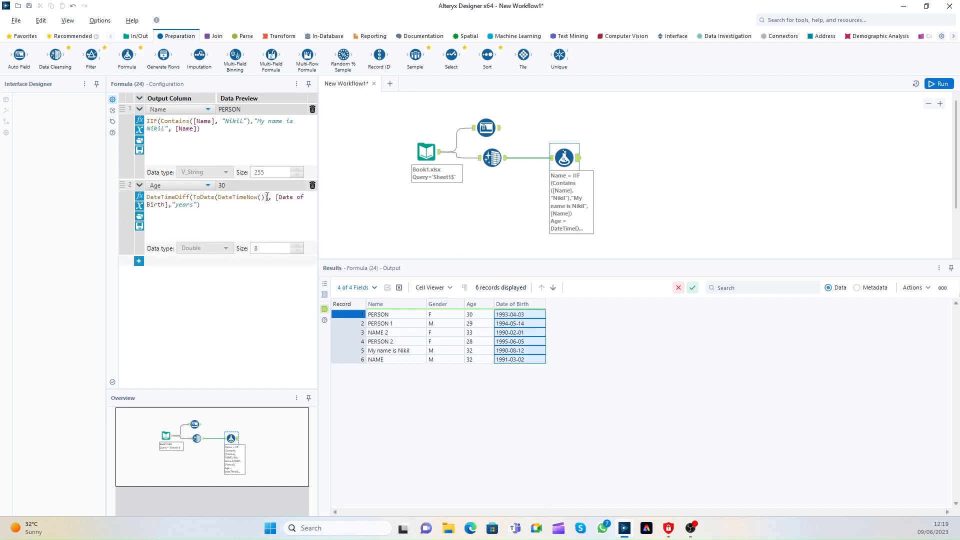
left_click_drag(267, 197, 191, 198)
left_click(211, 202)
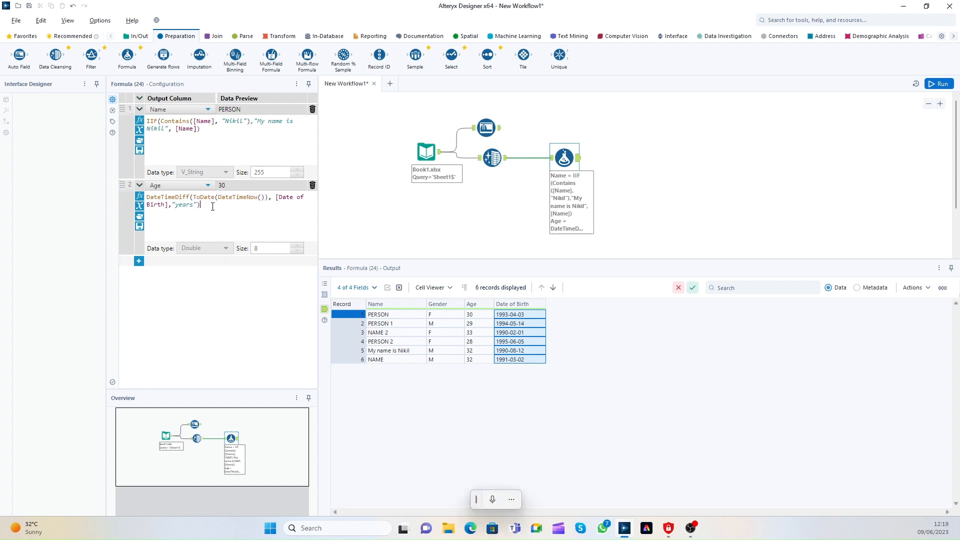
left_click(139, 261)
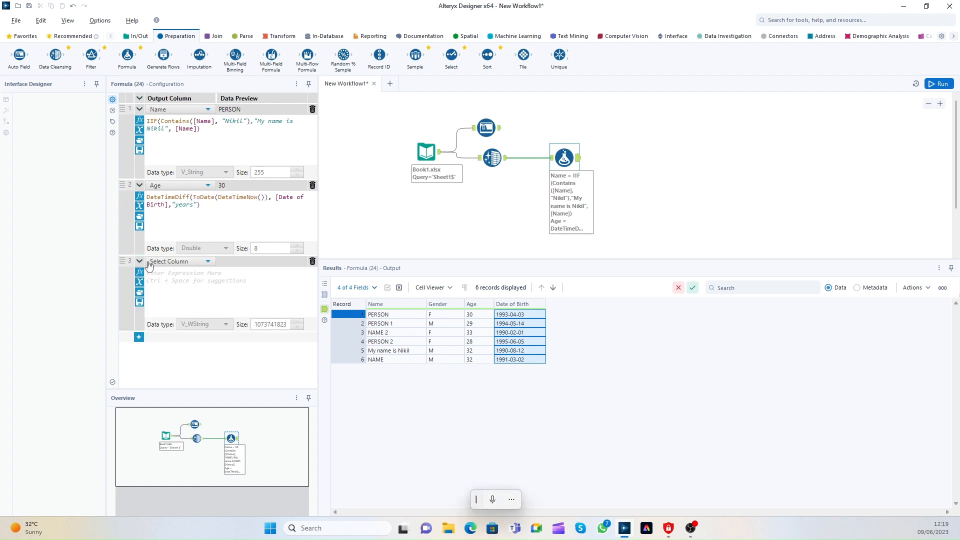
left_click(312, 261)
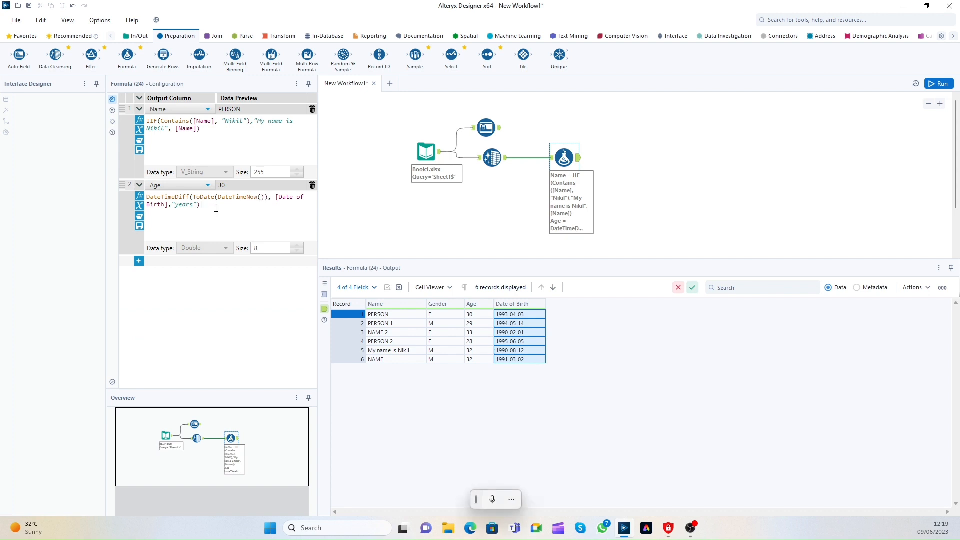
left_click_drag(199, 205, 107, 199)
Add a third Formula expression with a new output column named DateFunctions and the expression DateTimeNow().
left_click(138, 261)
left_click(168, 260)
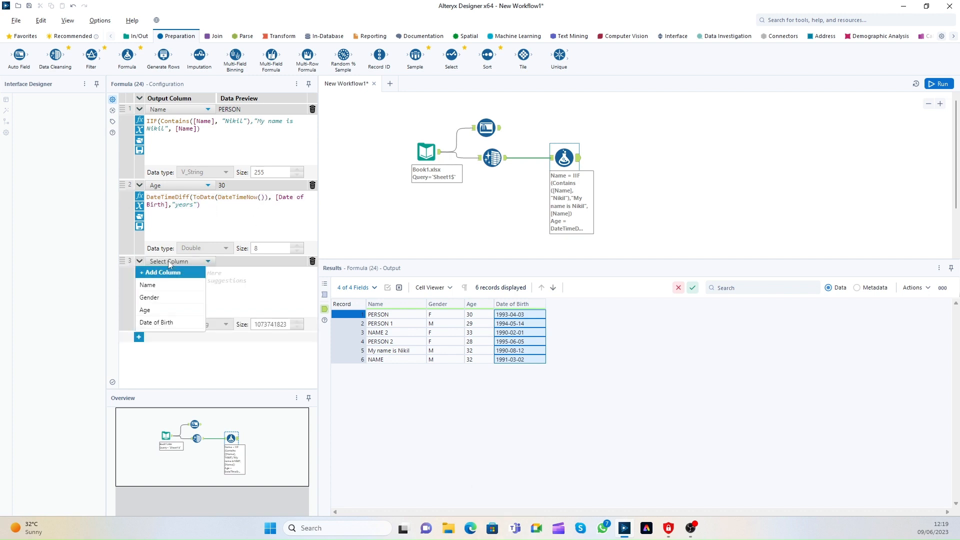
left_click(169, 273)
type("D")
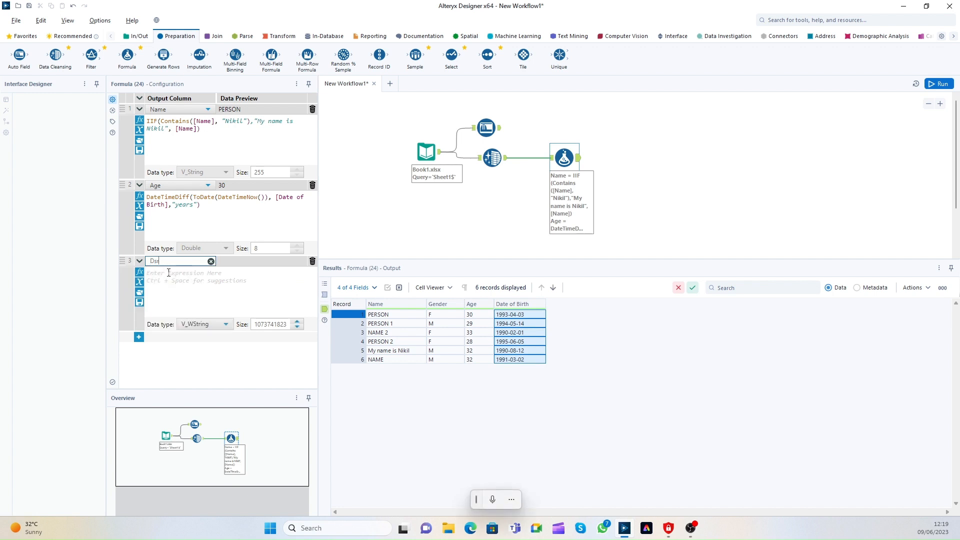
type("ateFunctions")
left_click(200, 319)
type("DateTimeN")
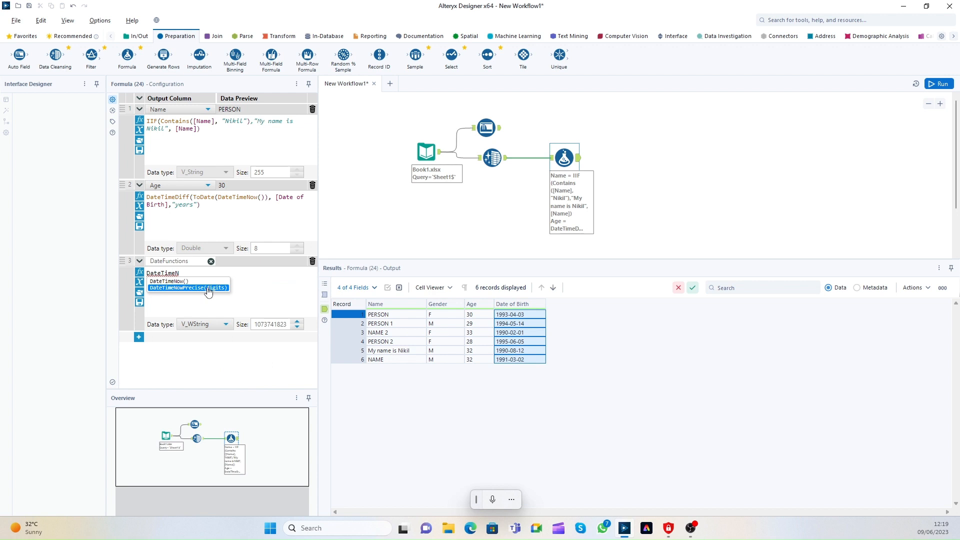
key("Return")
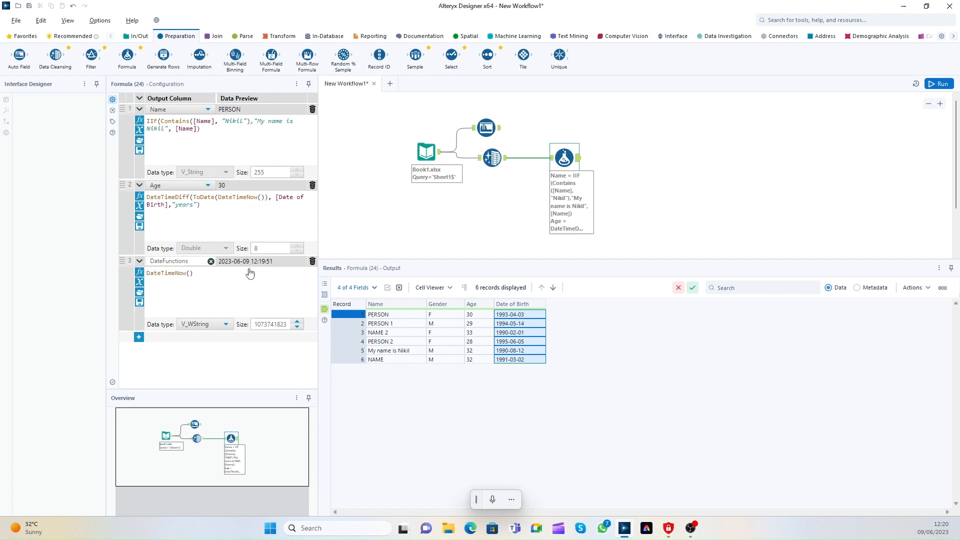
Wrap the DateFunctions expression in a Todate function so it reads Todate(DateTimeNow()).
type("Todate(")
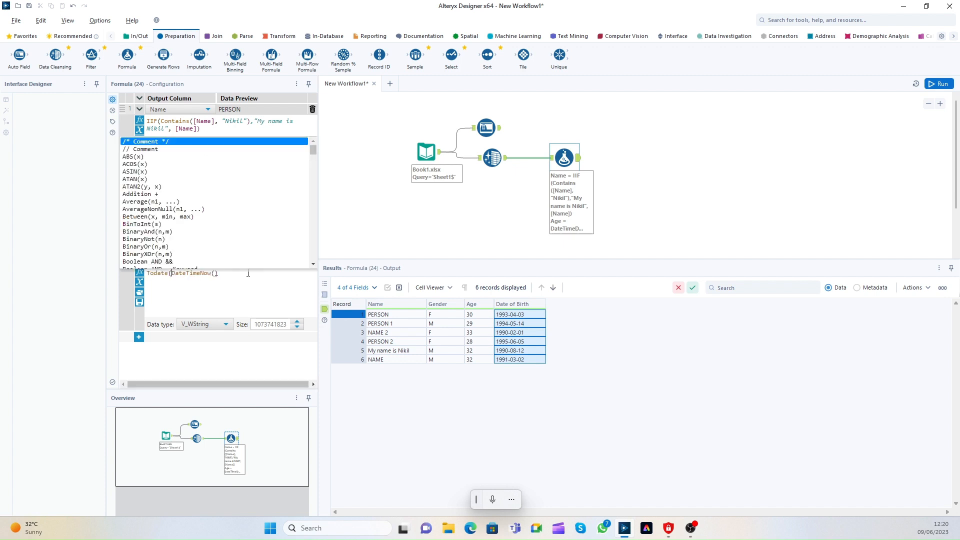
key("End")
type(")")
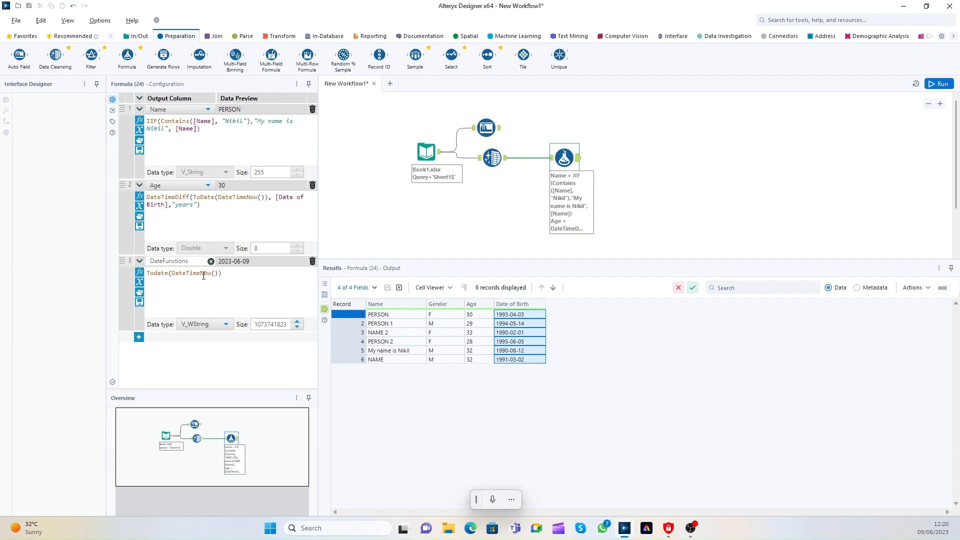
Wrap the DateFunctions expression in DateTimeMonth so it reads DateTimeMonth(Todate(DateTimeNow())).
type("DateTimeMonth")
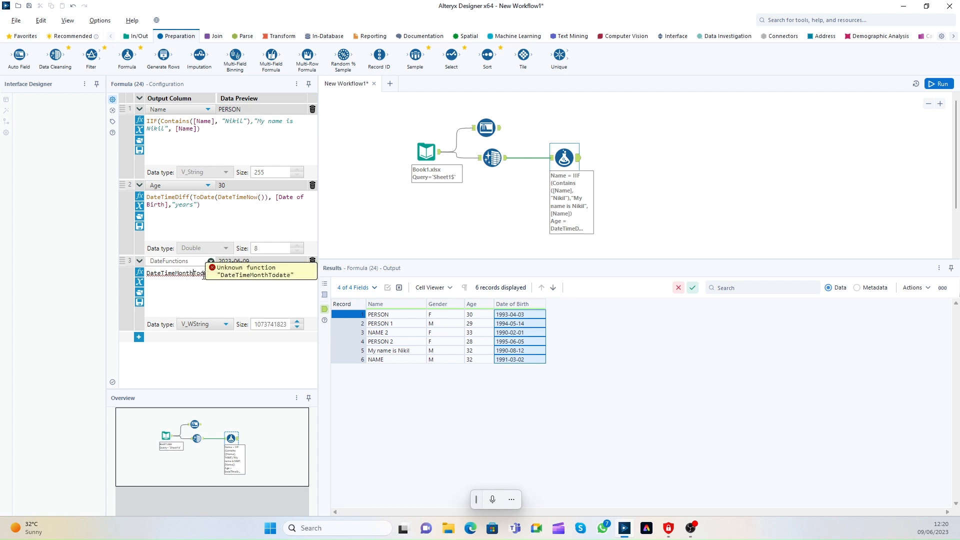
type("(ToDate(DateTimeNow(")
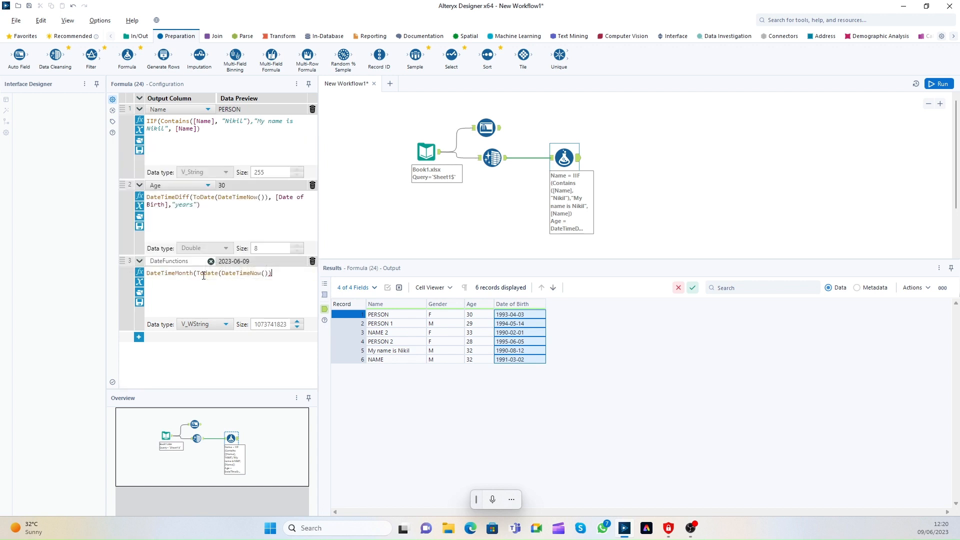
type(")")
Change the outer function of the DateFunctions expression to DateTimeYear.
key("BackSpace")
key("BackSpace")
key("BackSpace")
key("BackSpace")
key("BackSpace")
type("Yea")
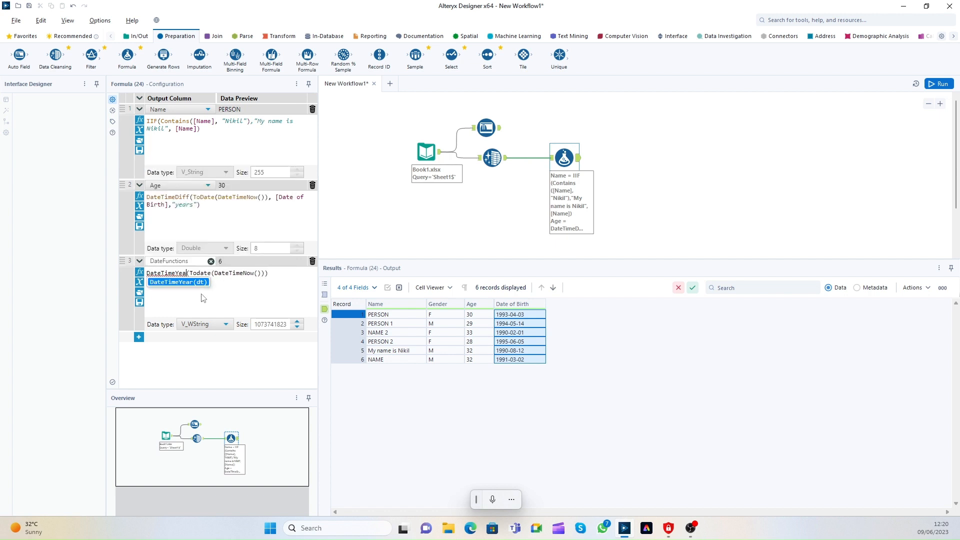
type("r")
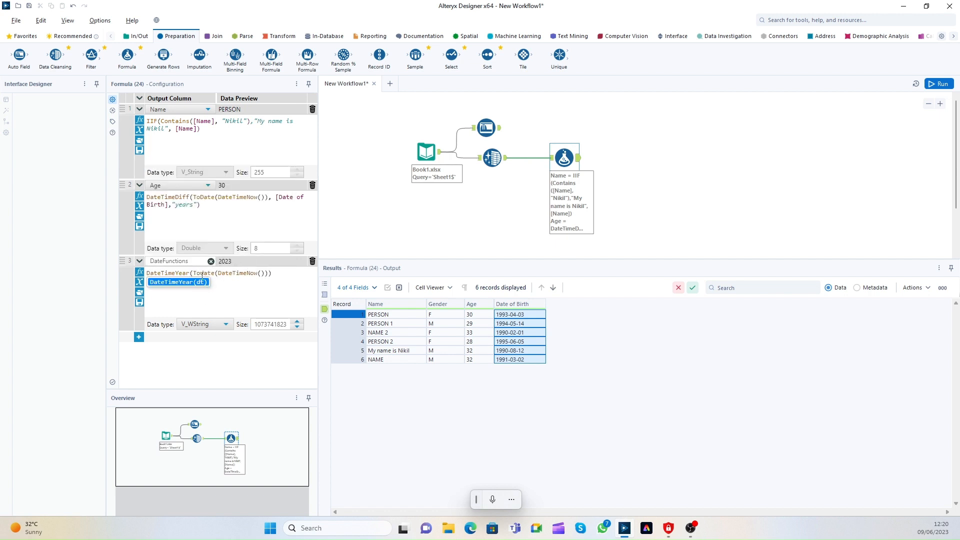
Change the outer function of the DateFunctions expression to DateTimeDay.
key("BackSpace")
key("BackSpace")
key("BackSpace")
key("BackSpace")
type("Day")
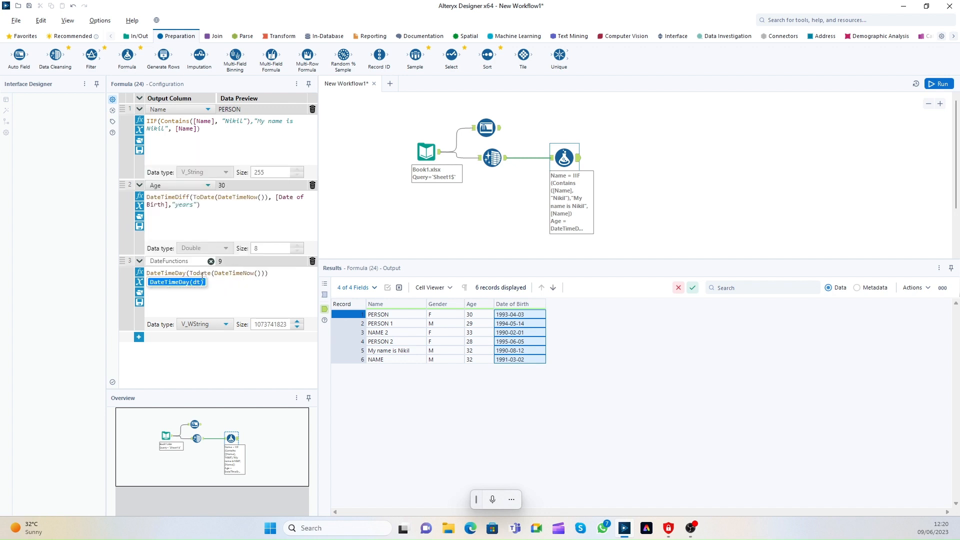
left_click(289, 277)
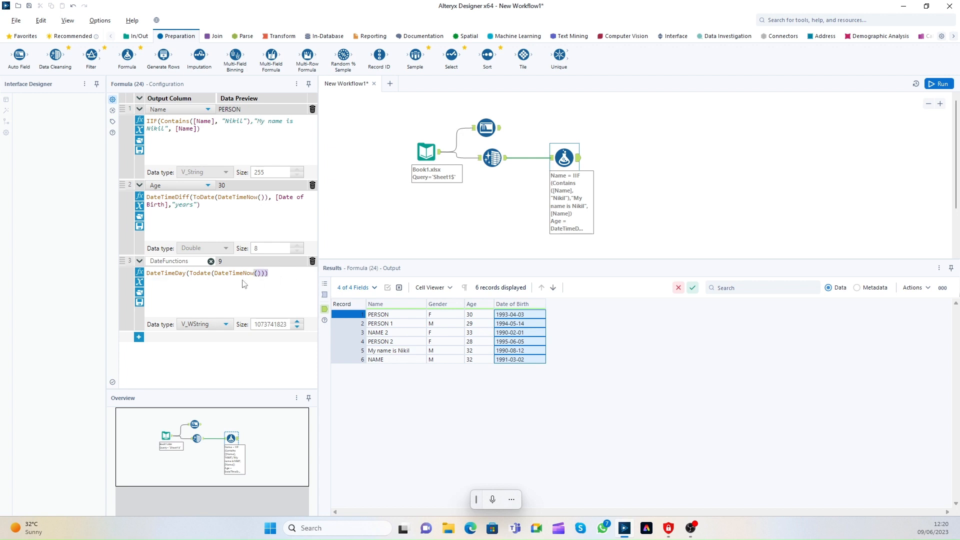
left_click_drag(273, 274, 146, 277)
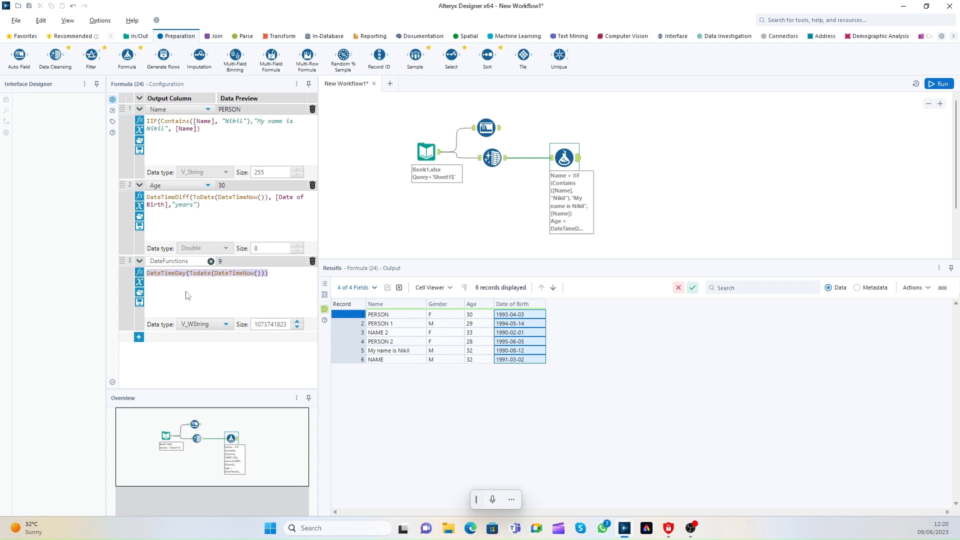
left_click(276, 271)
Replace DateTimeDay with DateTimeFormat around Todate(DateTimeNow()) and add an empty quoted format string as the second argument.
left_click_drag(286, 277, 146, 276)
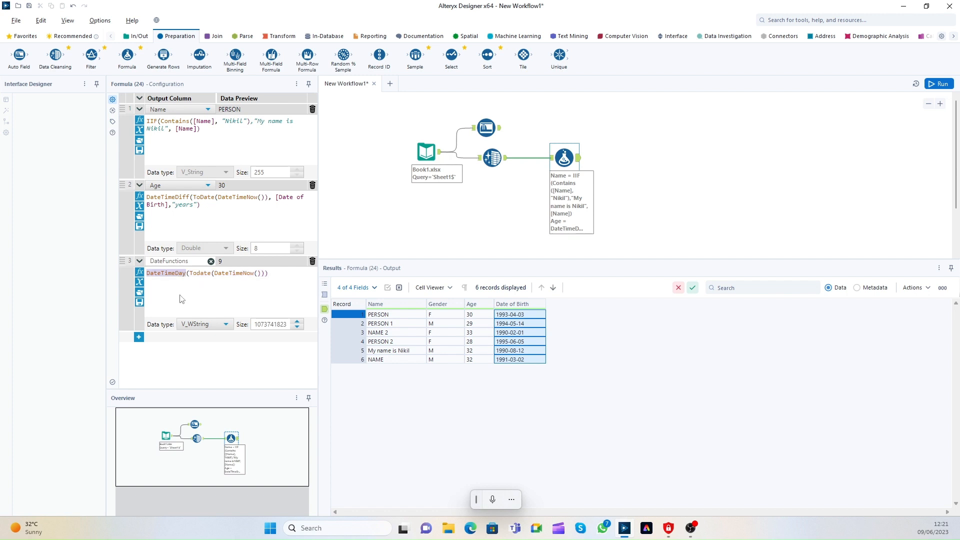
type("DateT")
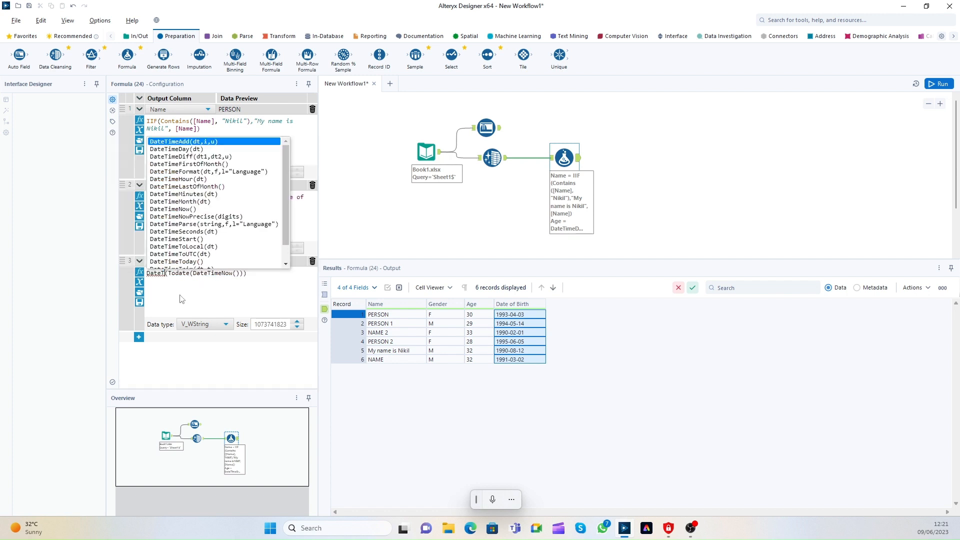
type("imeFor")
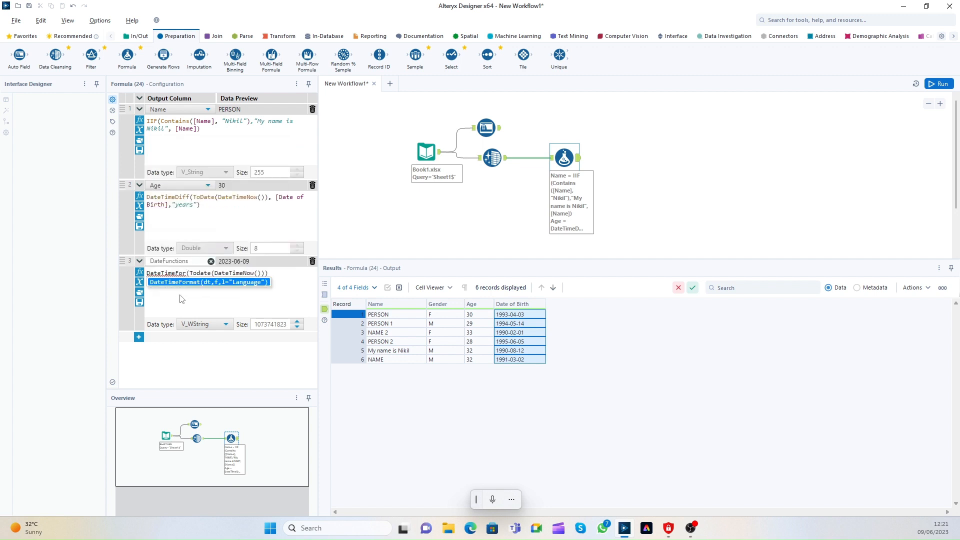
key("Return")
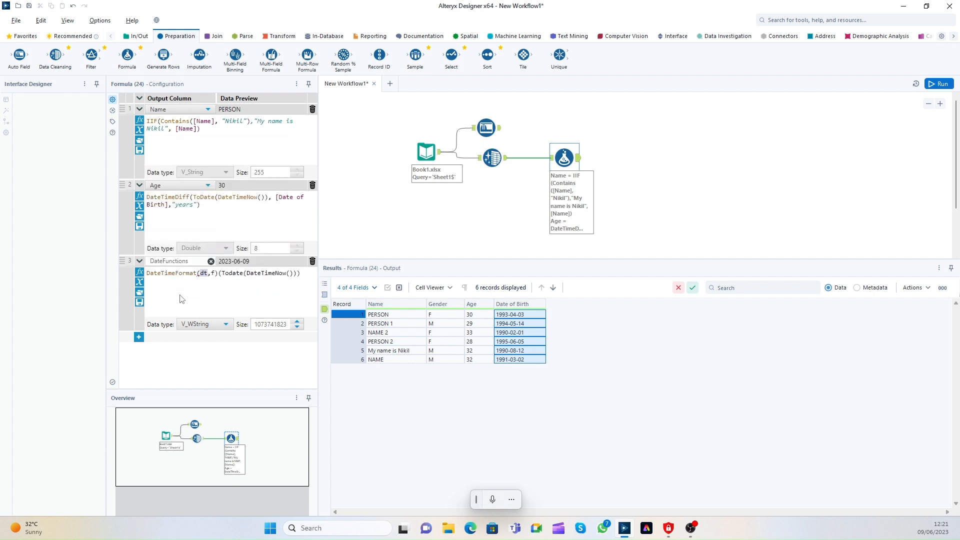
type("dt")
key("Escape")
key("BackSpace")
key("BackSpace")
key("BackSpace")
key("Delete")
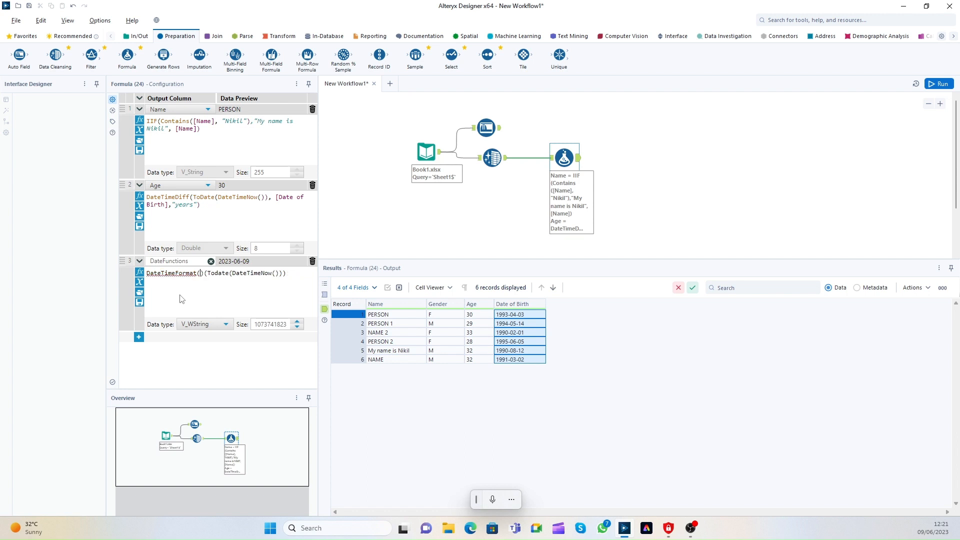
key("Delete")
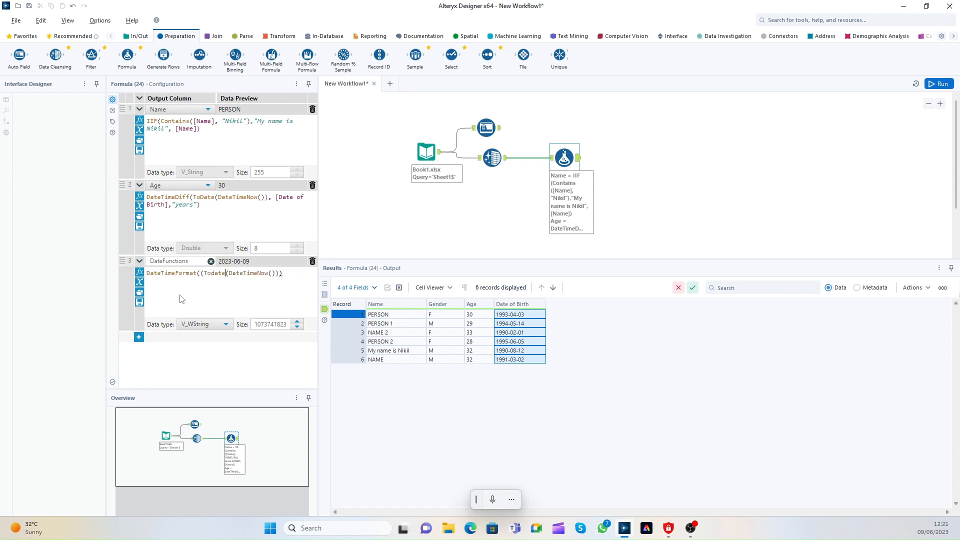
type("\"\"")
type(")")
Try the weekday format codes %a and %A in the DateTimeFormat expression, leaving only the percent sign in the quotes.
type("%a")
key("BackSpace")
type("A")
key("BackSpace")
Try the month format codes %b and %B in the DateTimeFormat expression.
type("b")
key("BackSpace")
type("b")
key("BackSpace")
type("B")
key("BackSpace")
Try the year format codes %y and %Y in the DateTimeFormat expression.
type("y")
key("BackSpace")
type("Y")
key("BackSpace")
Comment out the DateTimeFormat expression with // and add two empty lines above it.
left_click_drag(306, 274, 131, 269)
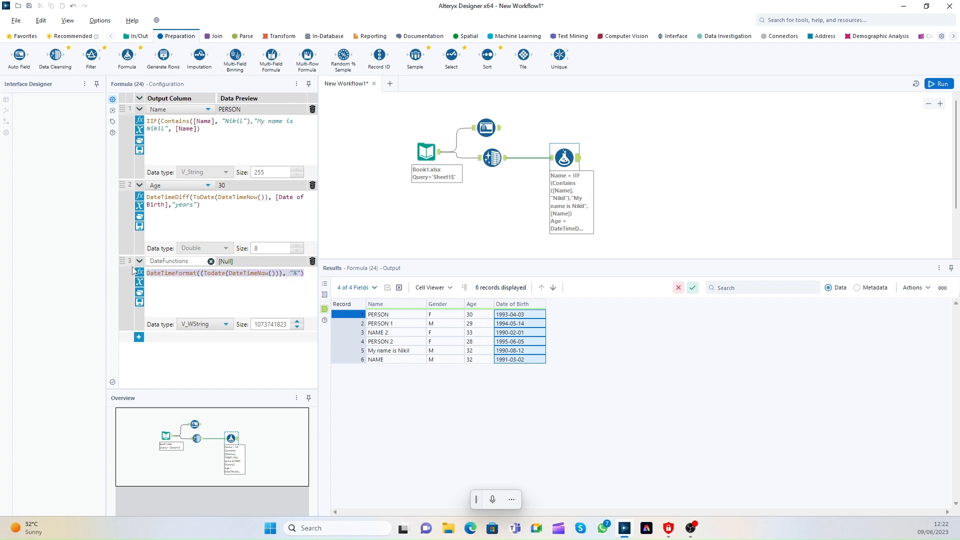
left_click(148, 273)
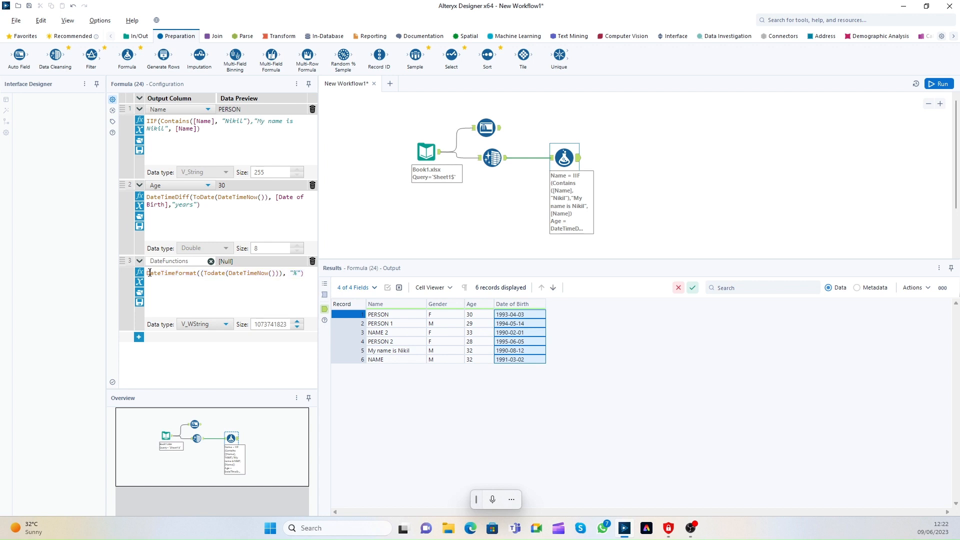
type("//")
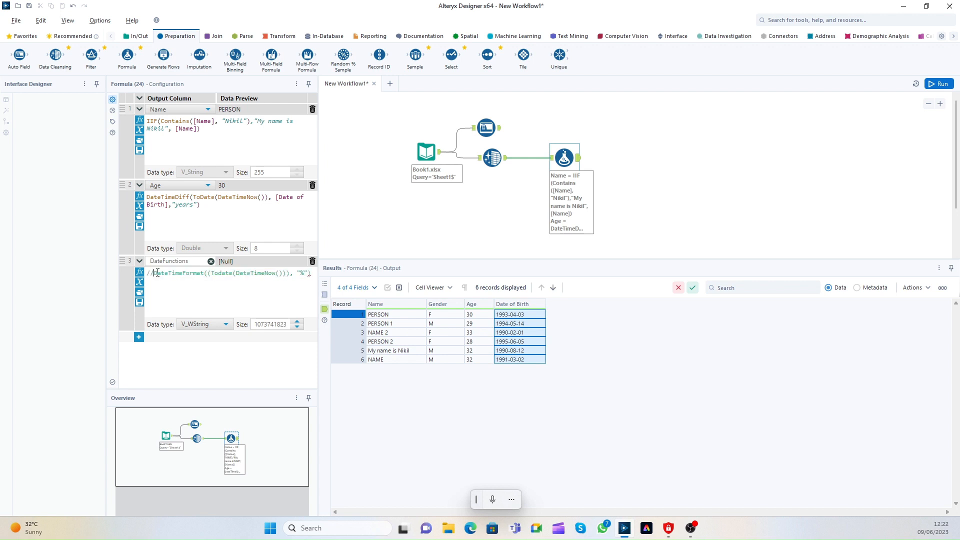
key("Return")
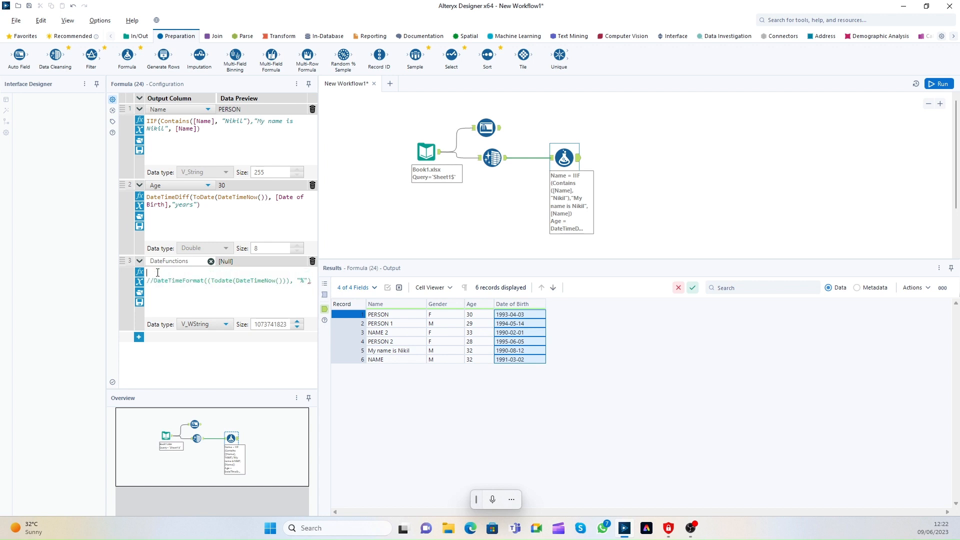
key("Return")
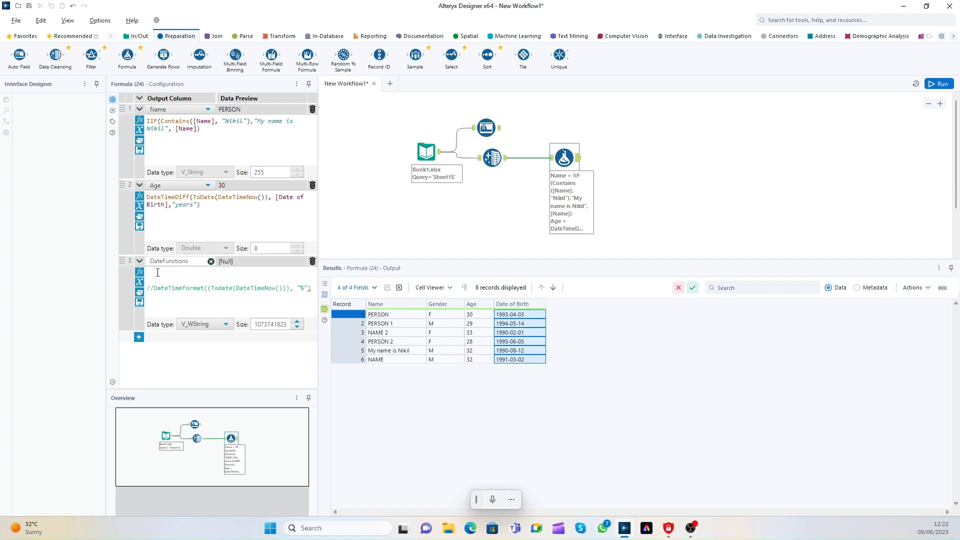
Insert the suggested DateTimeDiff(dt1,dt2,u) function on the empty line above the commented expression.
type("dt")
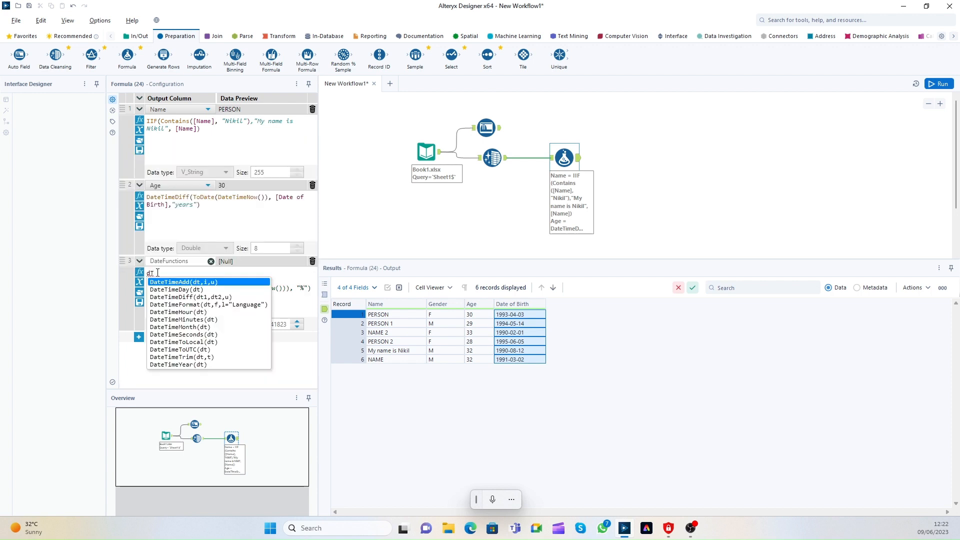
key("BackSpace")
key("BackSpace")
type("Date")
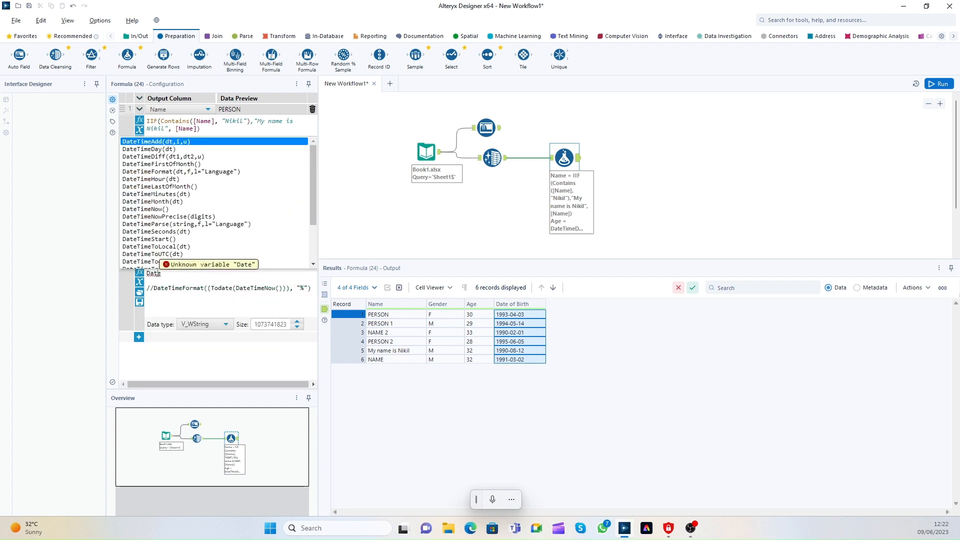
scroll(204, 210, "down", 3)
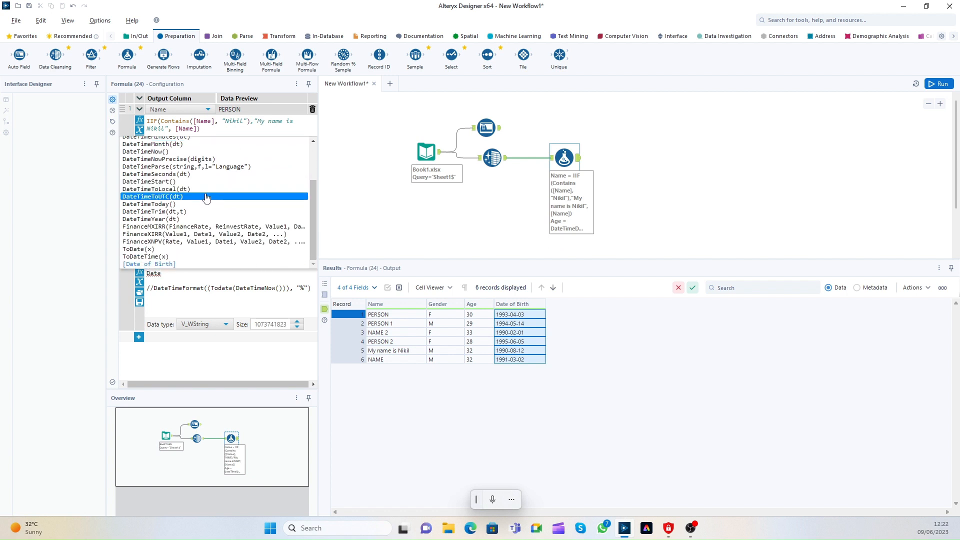
scroll(205, 210, "up", 3)
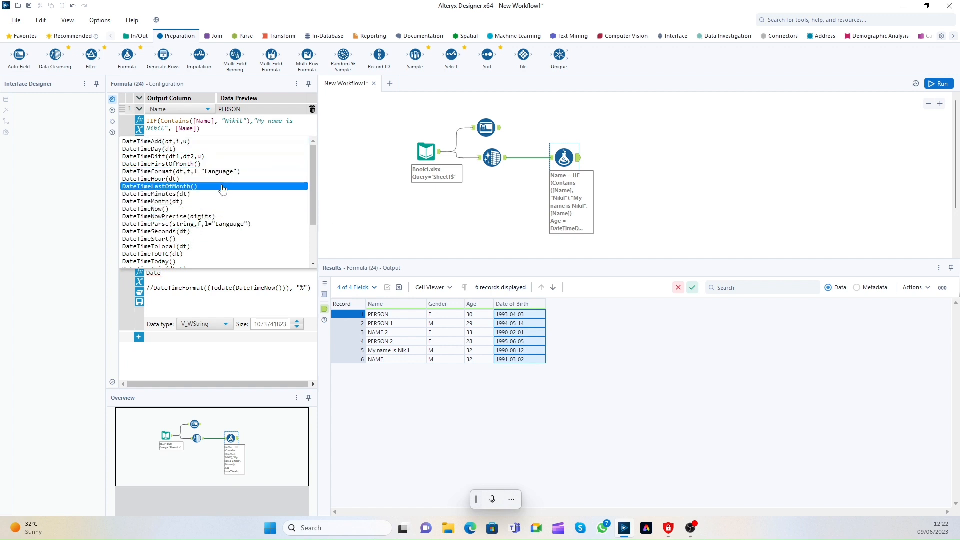
left_click(174, 275)
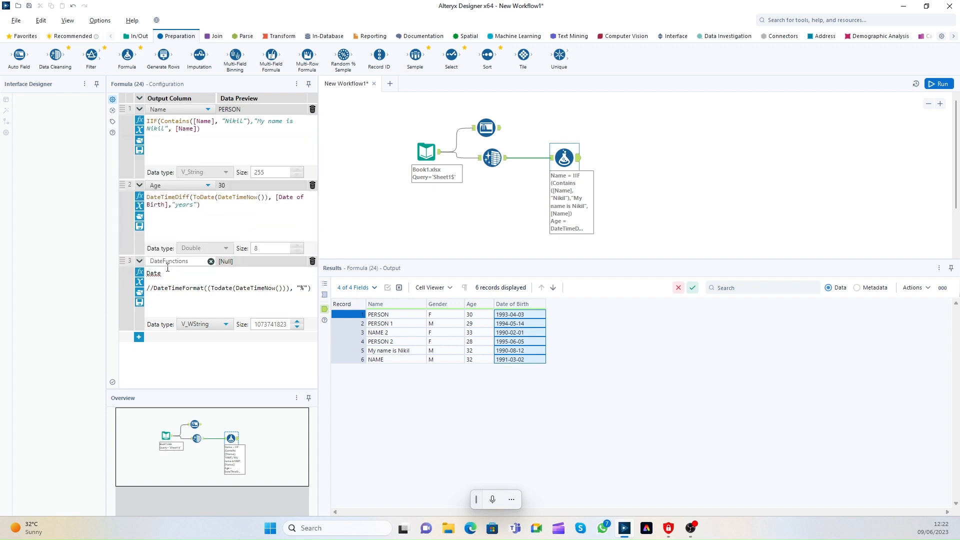
type("Ti")
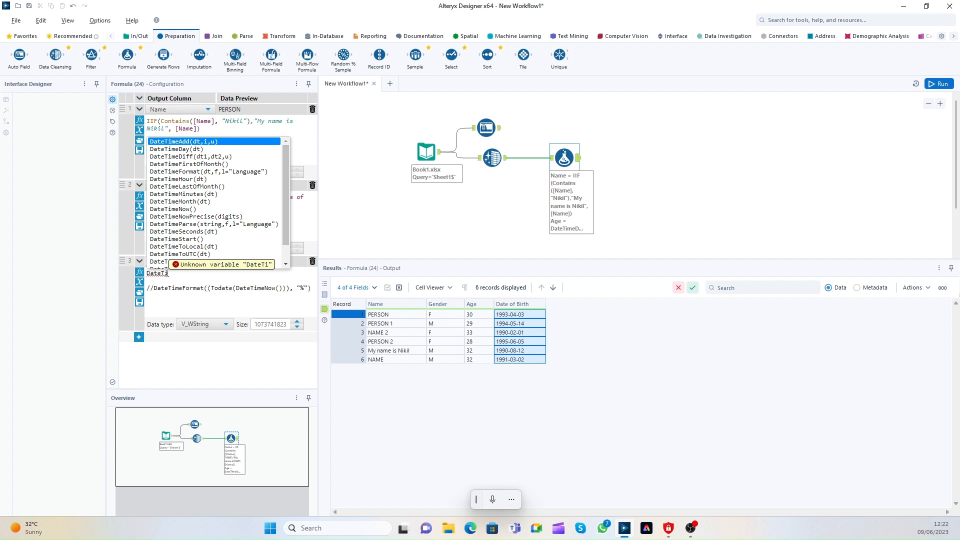
type("meDif")
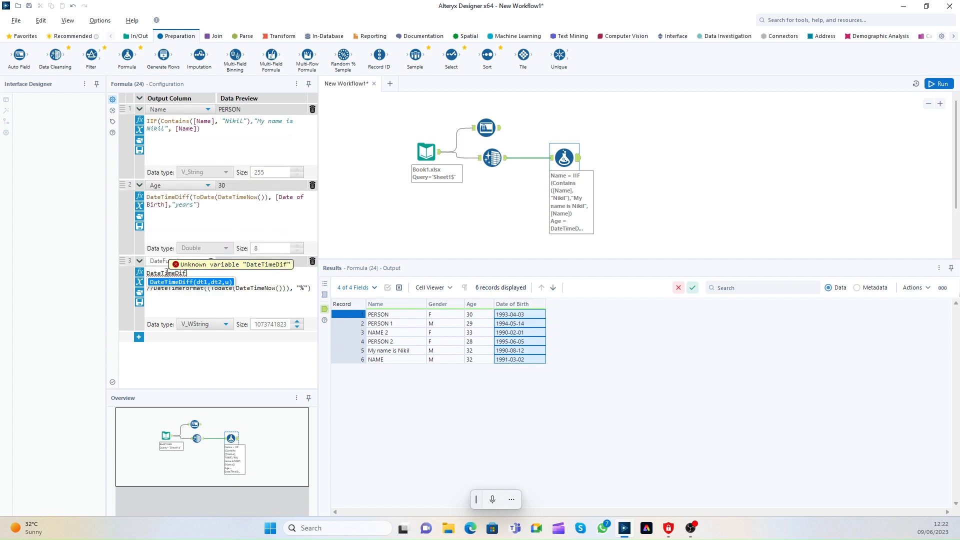
key("Return")
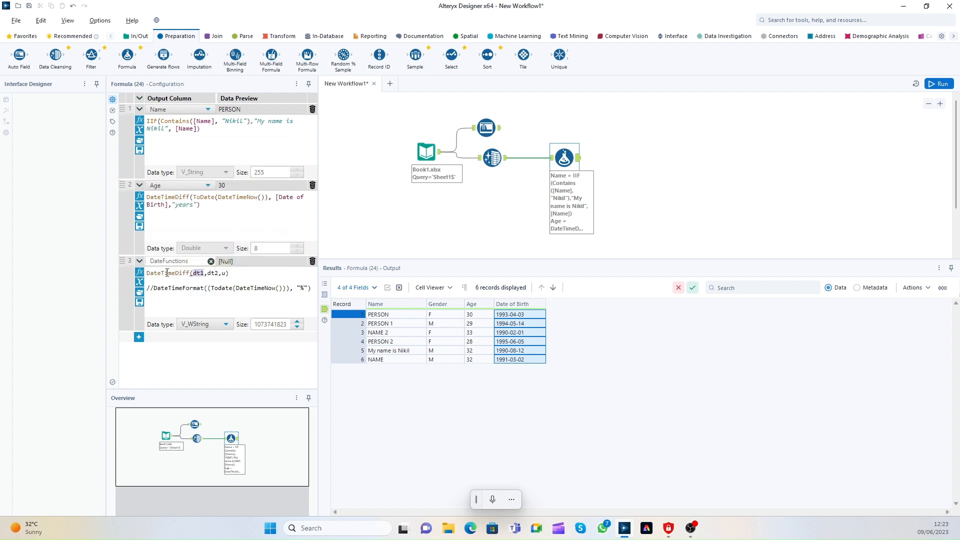
Replace the dt1 placeholder of DateTimeDiff with the date "2023-01-01".
key("BackSpace")
type("\"\"")
type("20")
type("23")
type("-01")
type("-01")
Replace the dt2 placeholder with a copy of the first date, changed to "2000-01-01".
left_click_drag(237, 273, 194, 272)
key("ctrl+c")
left_click(247, 273)
double_click(244, 273)
key("ctrl+v")
key("BackSpace")
key("BackSpace")
type("00")
Replace the u placeholder of DateTimeDiff with the unit "days".
left_click(290, 273)
key("BackSpace")
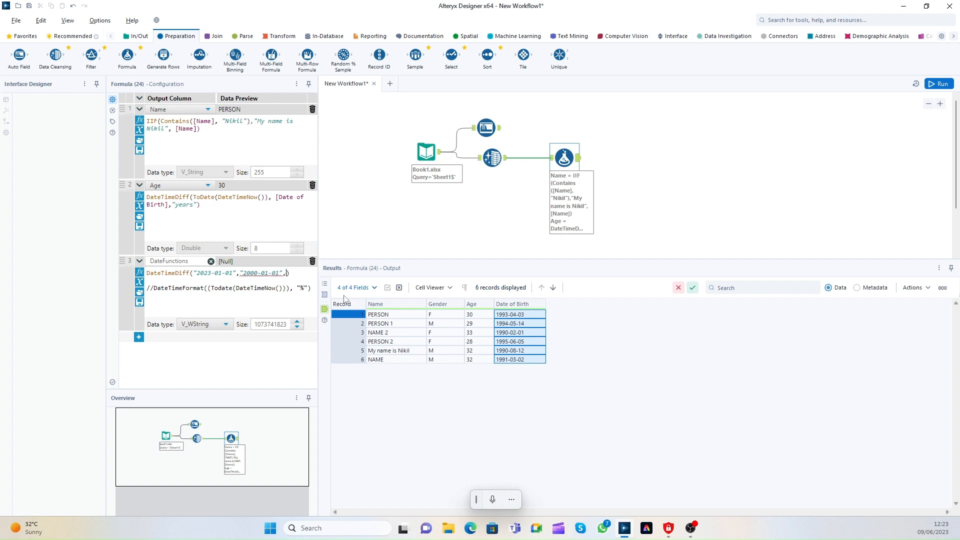
type("\",\"")
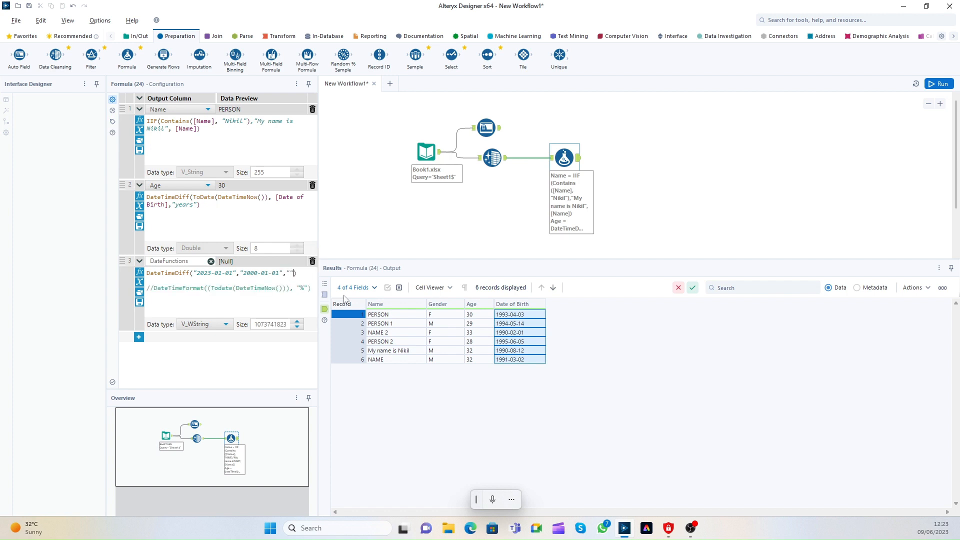
type("days")
Change the unit of the DateTimeDiff expression to "months".
key("BackSpace")
key("BackSpace")
key("BackSpace")
key("BackSpace")
type("months")
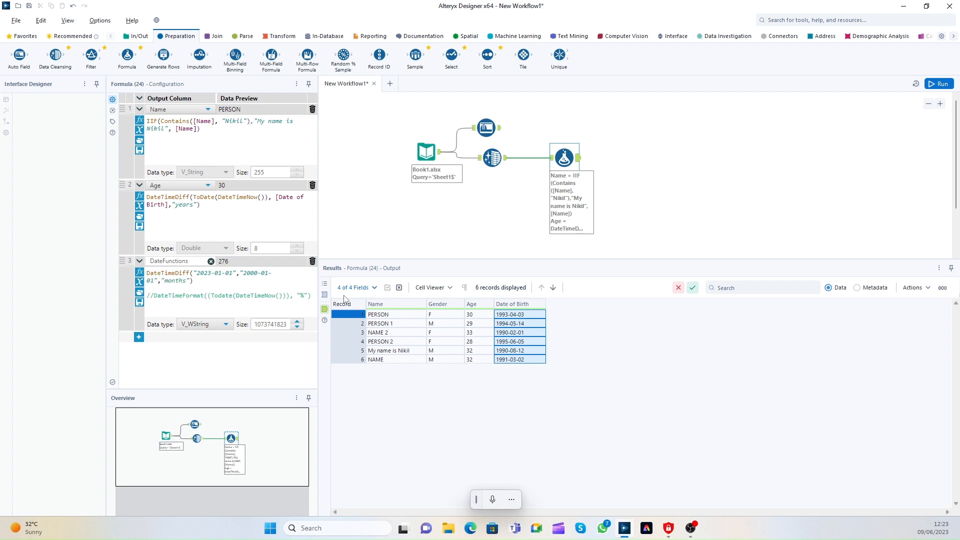
Change the unit of the DateTimeDiff expression to "years".
key("BackSpace")
key("BackSpace")
key("BackSpace")
key("BackSpace")
key("BackSpace")
key("BackSpace")
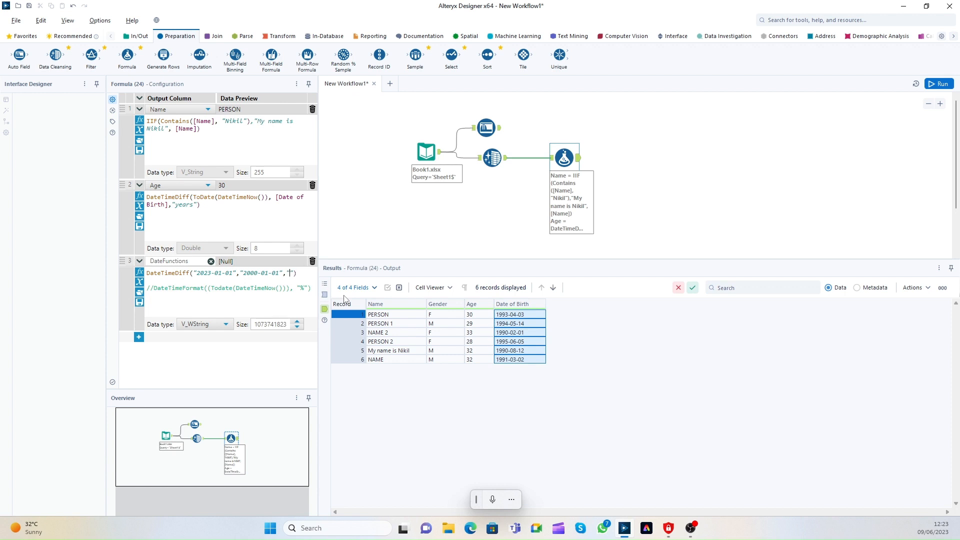
type("years")
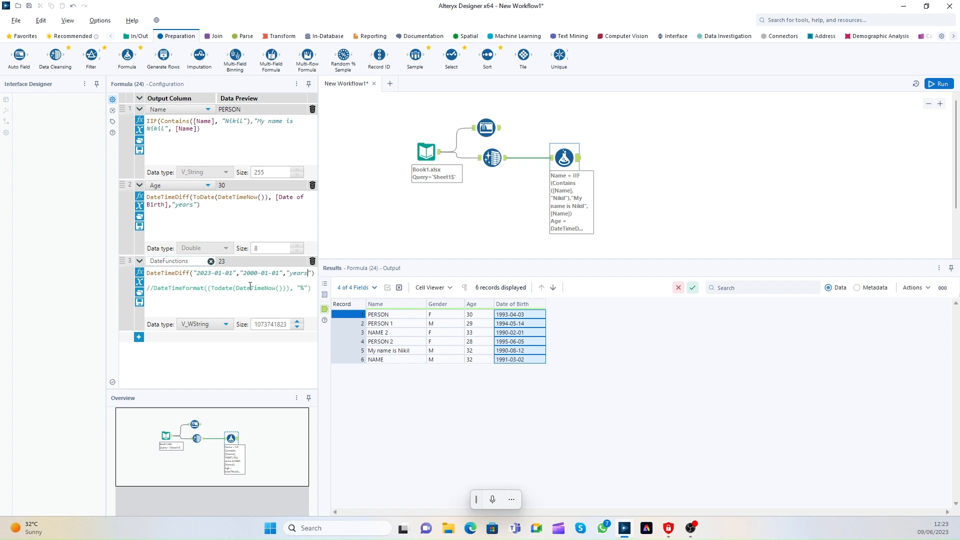
left_click_drag(314, 272, 48, 247)
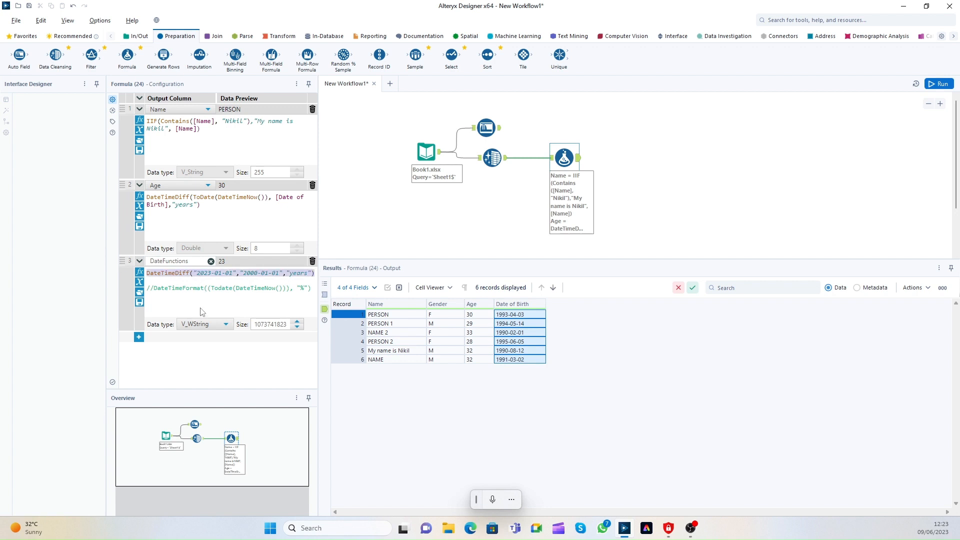
scroll(329, 248, "down", 1)
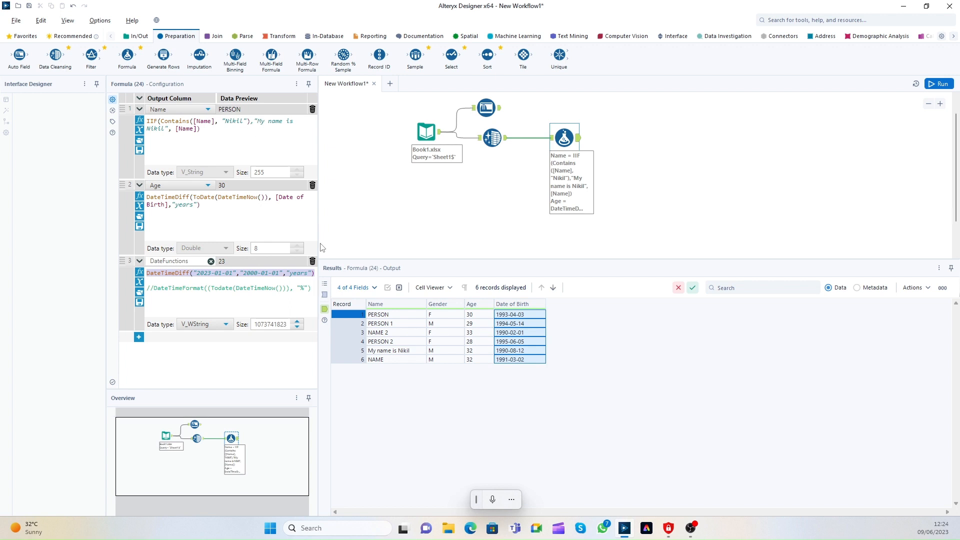
left_click(269, 310)
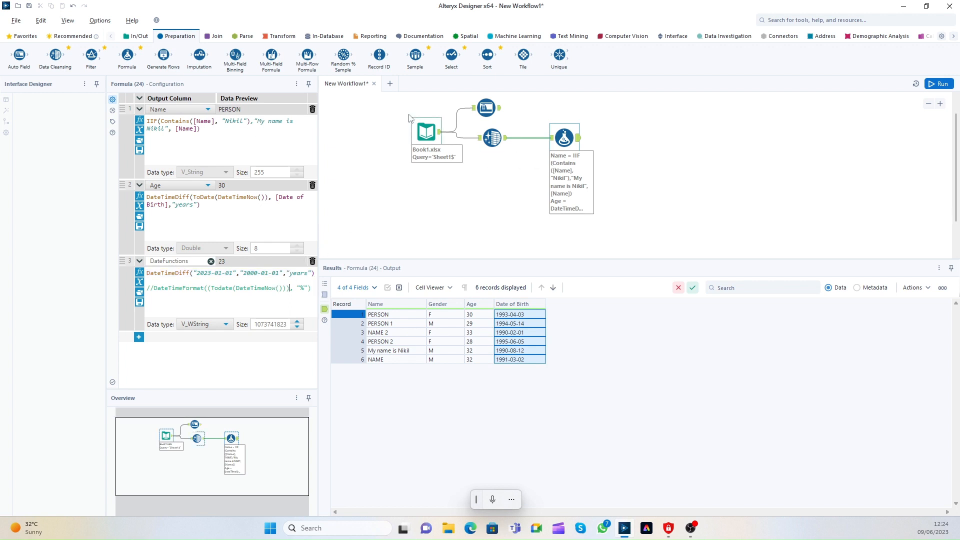
left_click_drag(399, 98, 708, 181)
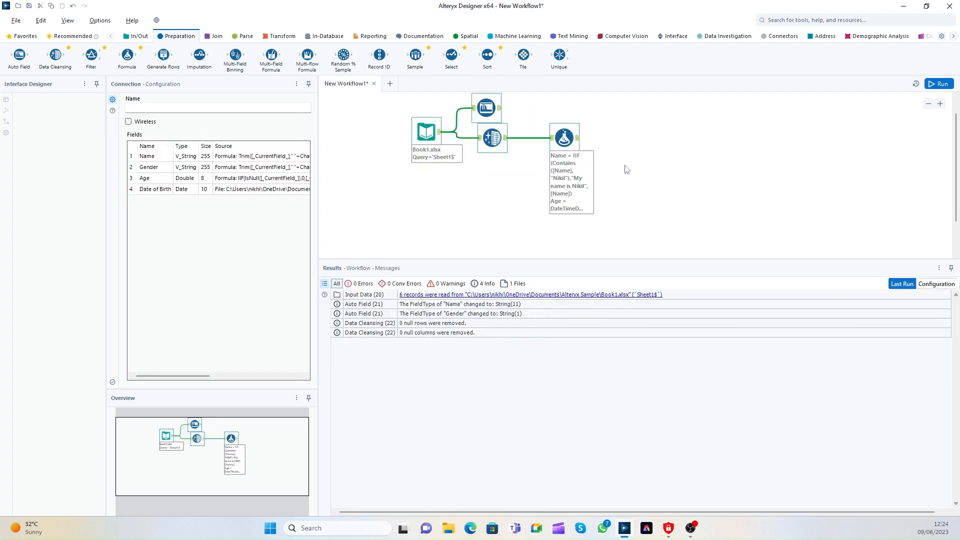
left_click(579, 135)
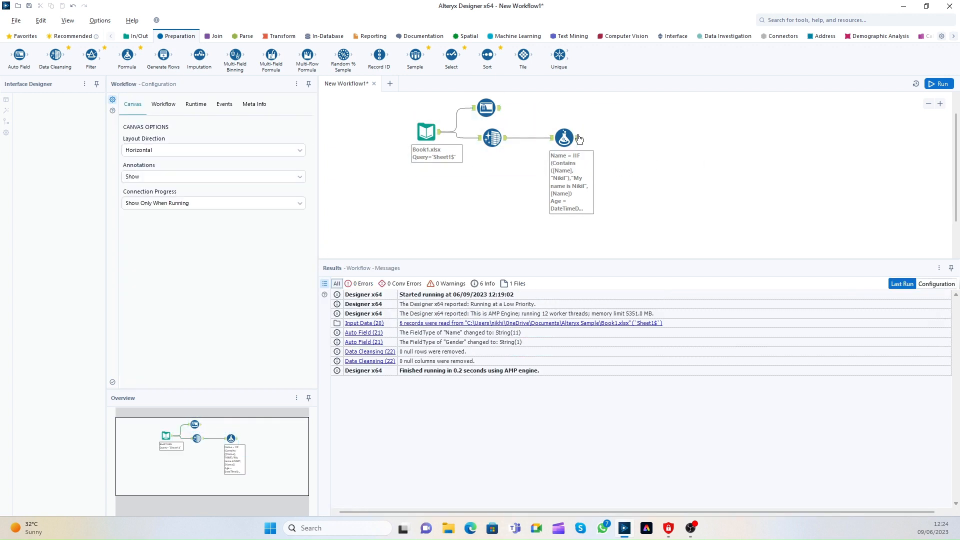
left_click(624, 118)
Review the records at the Formula tool's output from Name through Date of Birth.
left_click(579, 138)
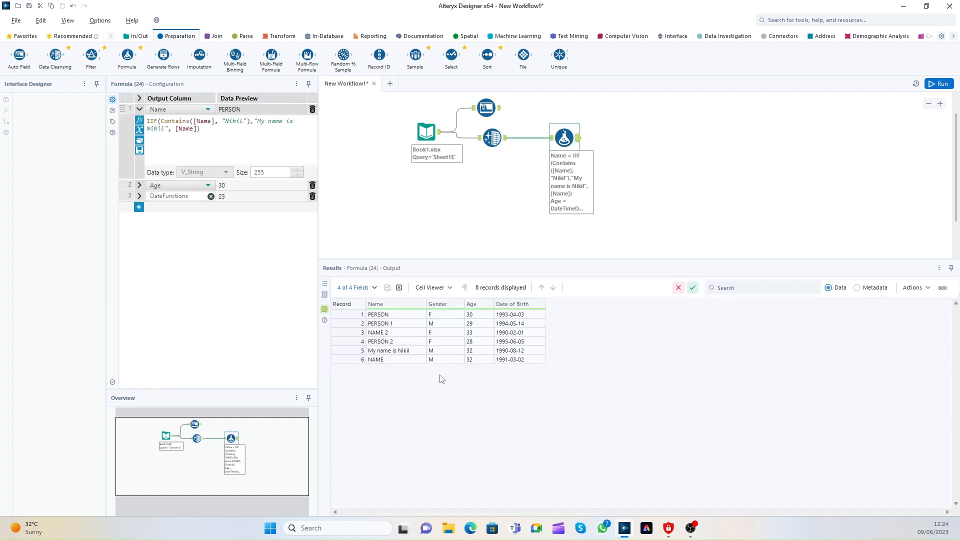
left_click(387, 318)
left_click_drag(388, 322, 525, 360)
left_click(525, 360)
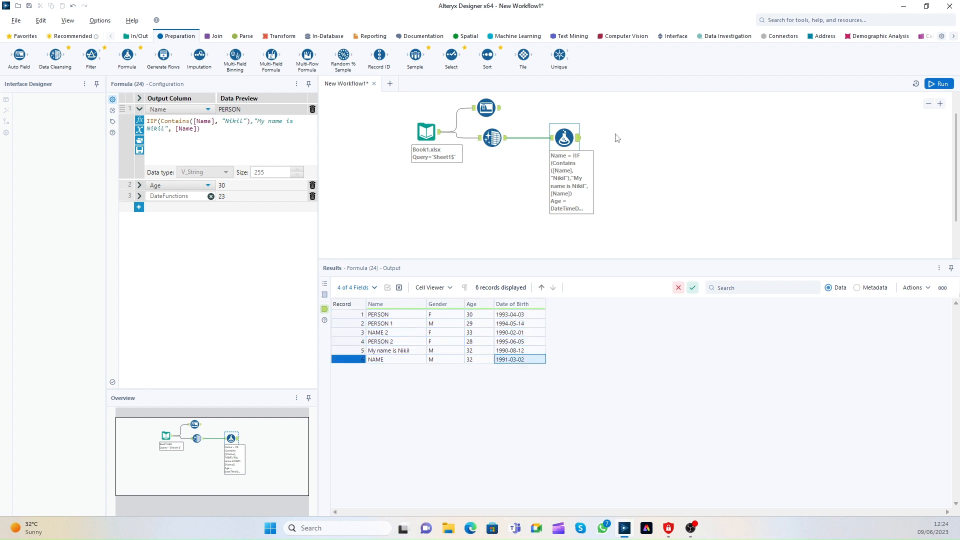
left_click(626, 118)
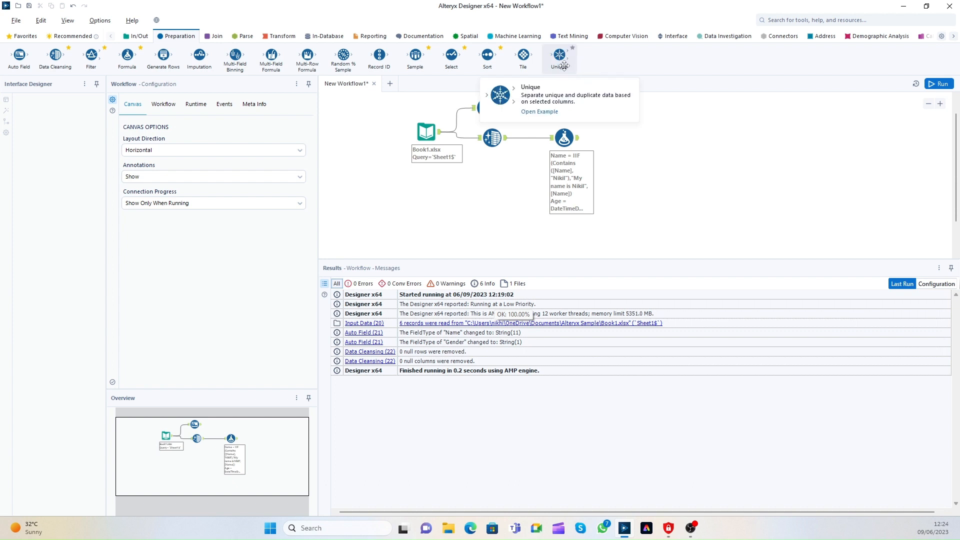
Add a Unique tool to the workflow, connected to the output of the Formula tool.
mouse_move(559, 55)
left_mouse_down()
mouse_move(566, 83)
mouse_move(639, 115)
mouse_move(627, 125)
mouse_move(565, 59)
left_mouse_up()
left_click(564, 137)
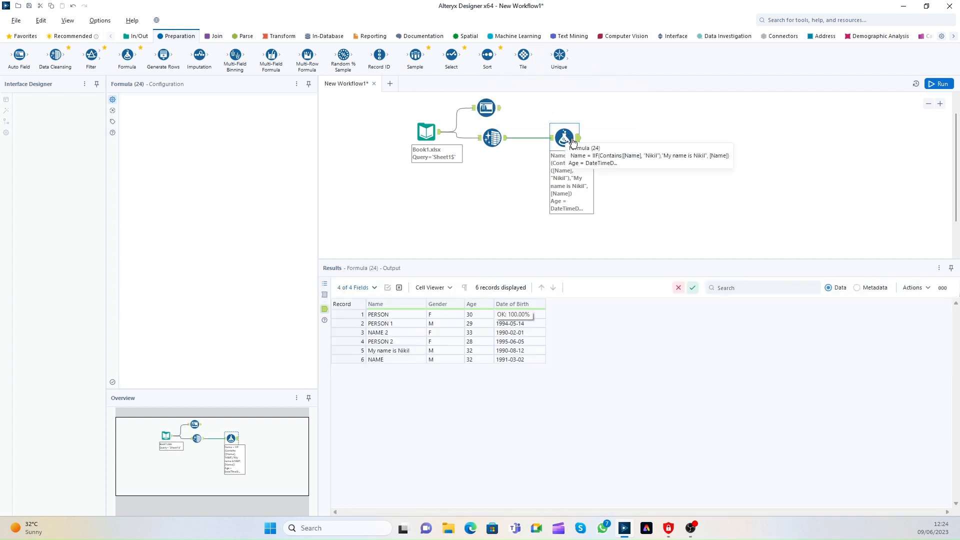
double_click(560, 55)
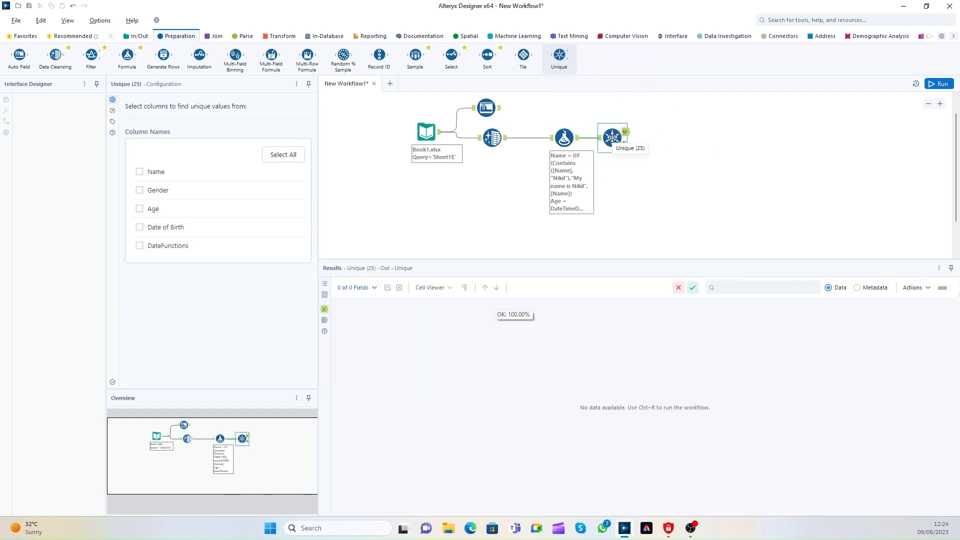
mouse_move(612, 138)
left_mouse_down()
mouse_move(621, 120)
mouse_move(624, 137)
left_mouse_up()
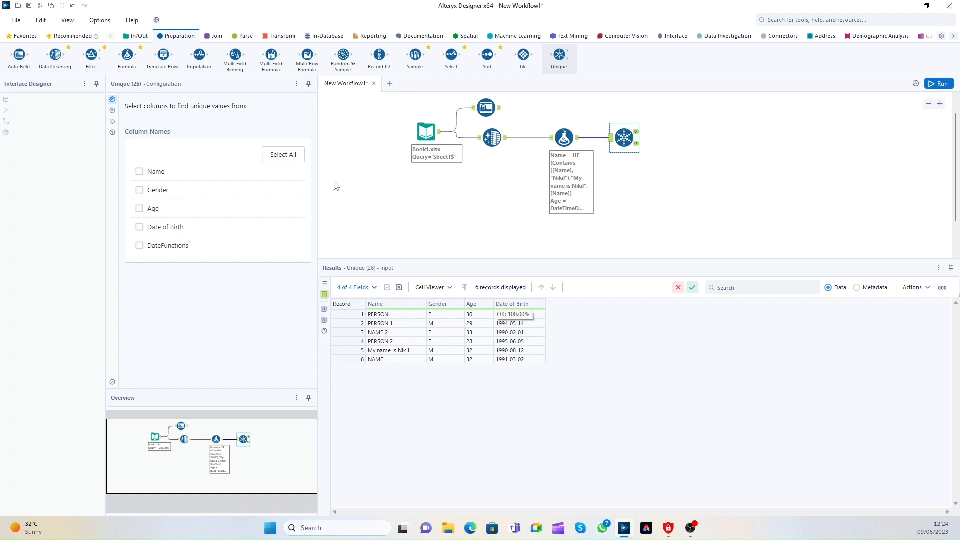
Select all columns for finding unique values, run the workflow and open the Unique tool's duplicates output.
left_click(287, 156)
left_click(939, 84)
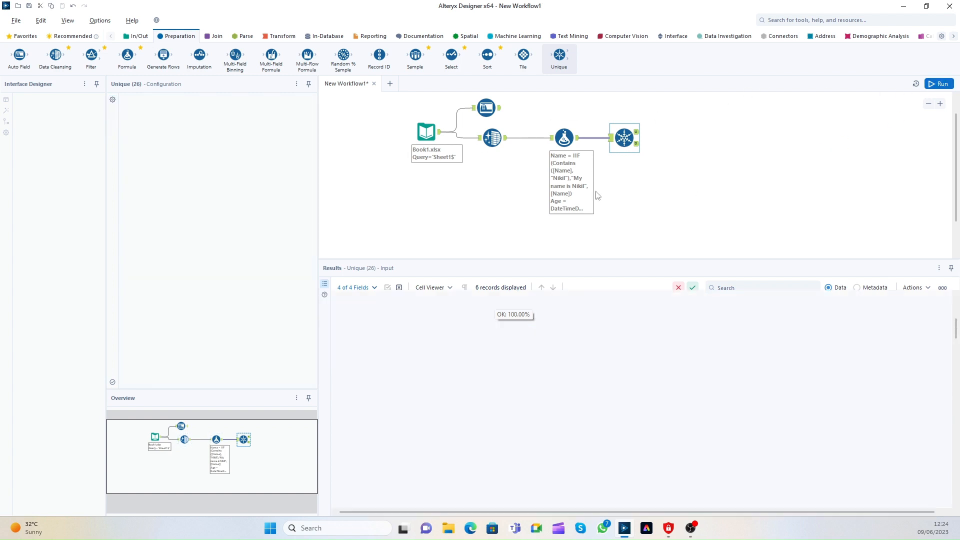
left_click(637, 144)
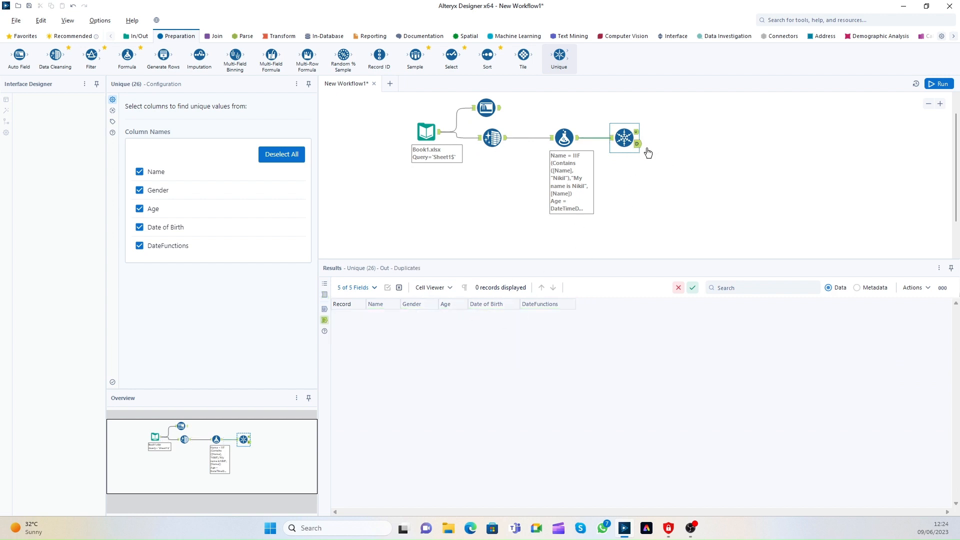
scroll(648, 152, "down", 2)
scroll(565, 145, "down", 2)
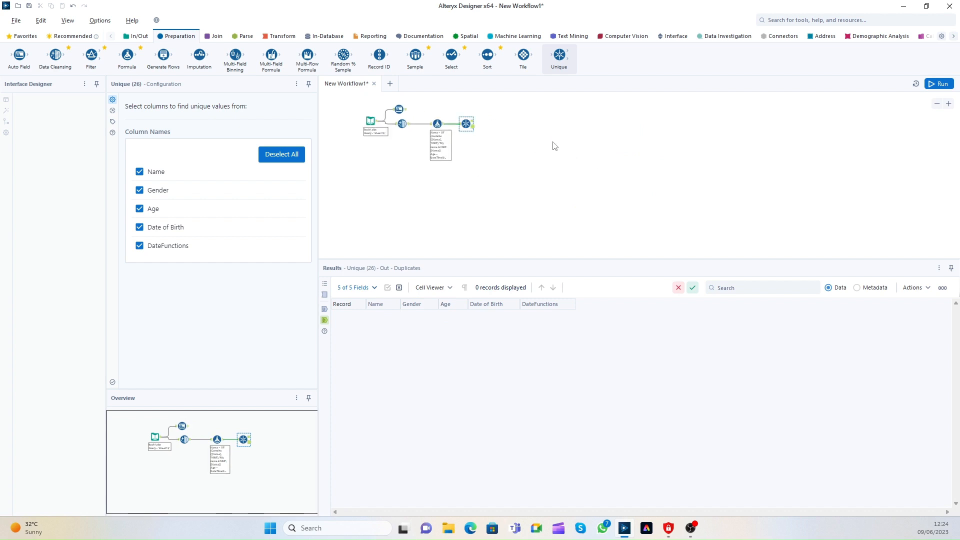
scroll(554, 146, "up", 3)
scroll(565, 152, "up", 1)
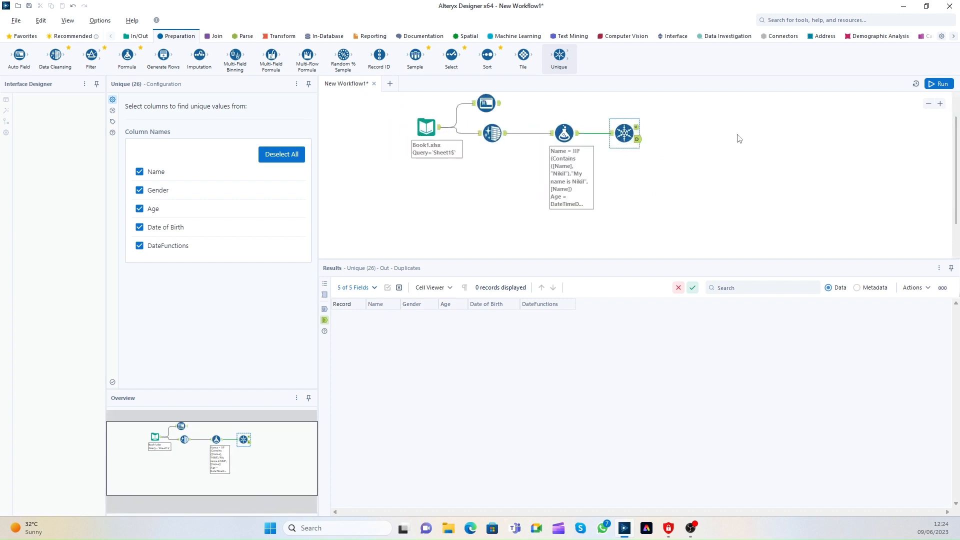
scroll(710, 145, "up", 2)
scroll(673, 136, "down", 1)
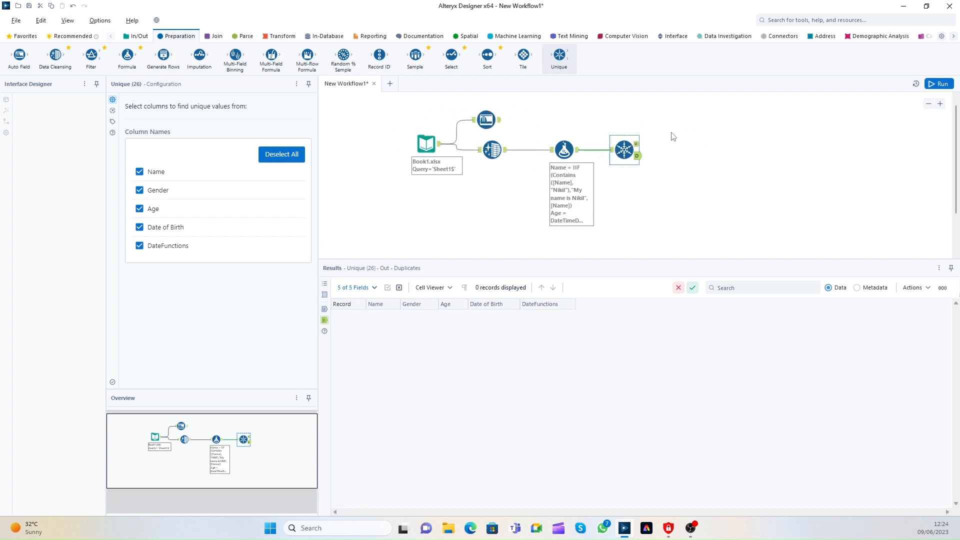
scroll(673, 136, "down", 2)
scroll(672, 135, "up", 3)
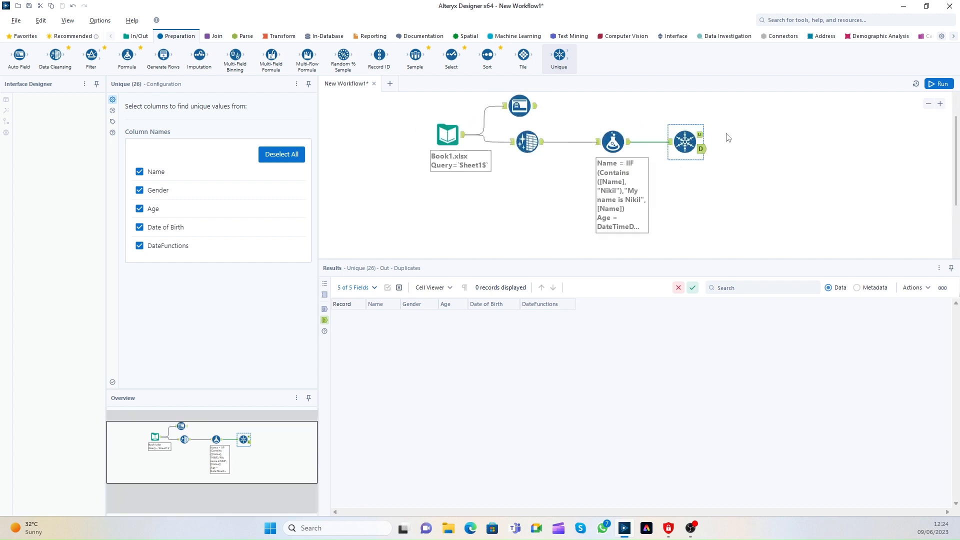
scroll(728, 138, "down", 2)
scroll(740, 171, "up", 1)
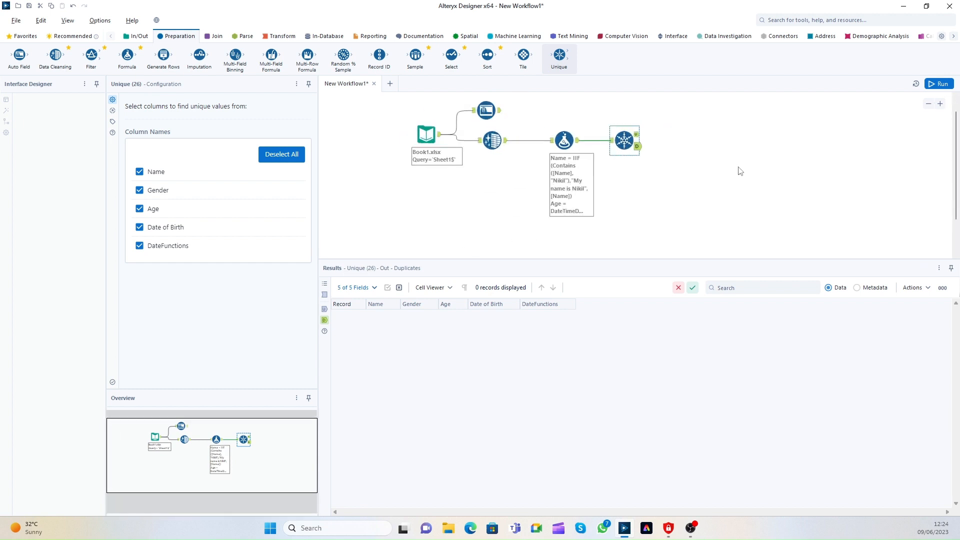
Examine the records in the Unique tool's unique output and its duplicates output.
scroll(740, 171, "up", 3)
left_click(741, 111)
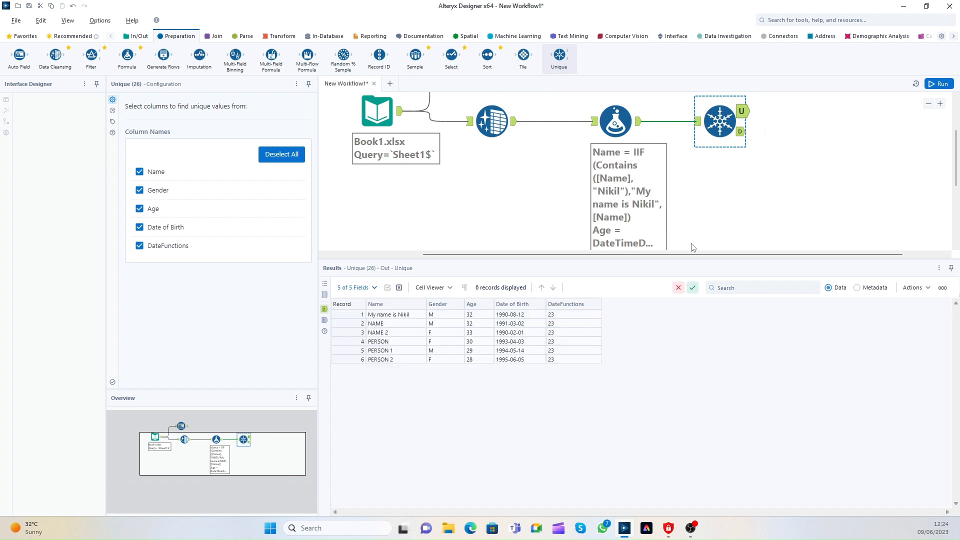
left_click(645, 248)
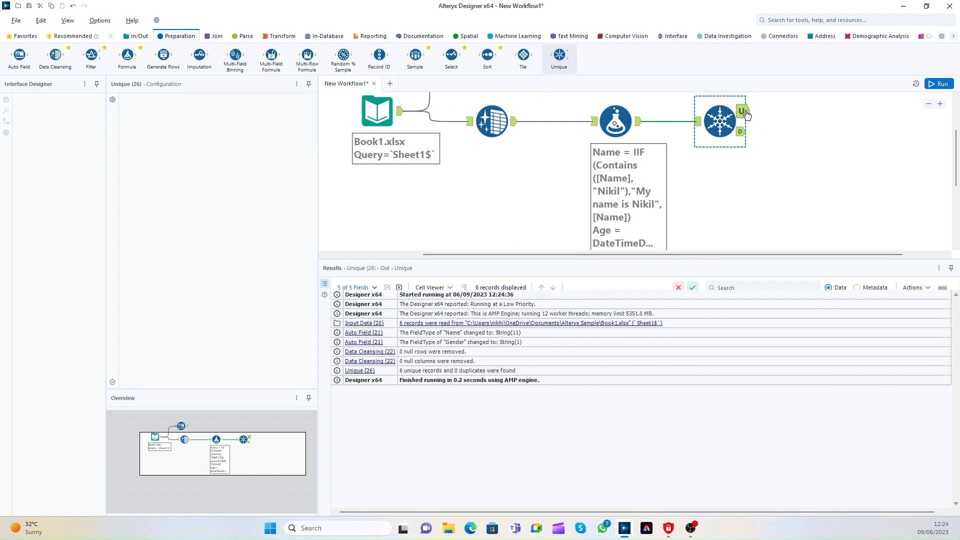
left_click(744, 122)
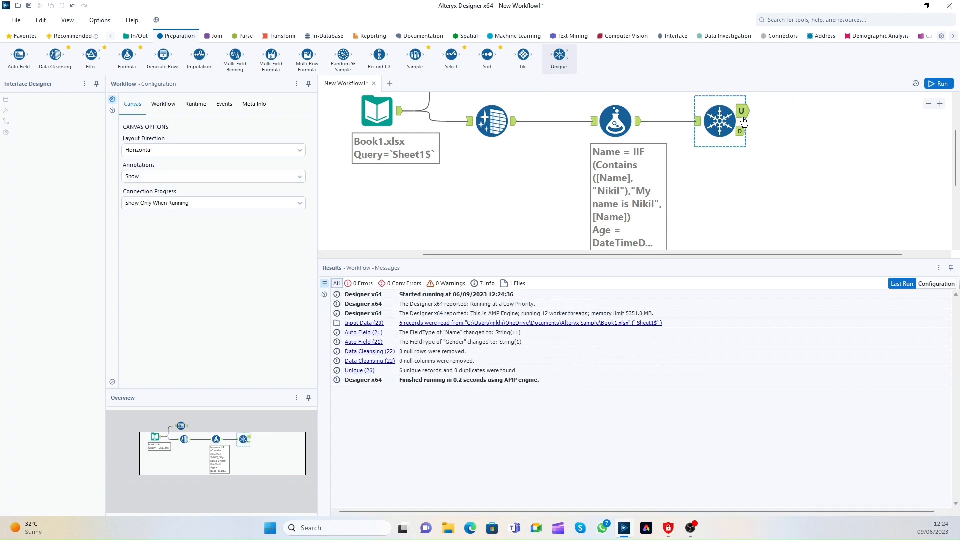
left_click_drag(350, 314, 611, 367)
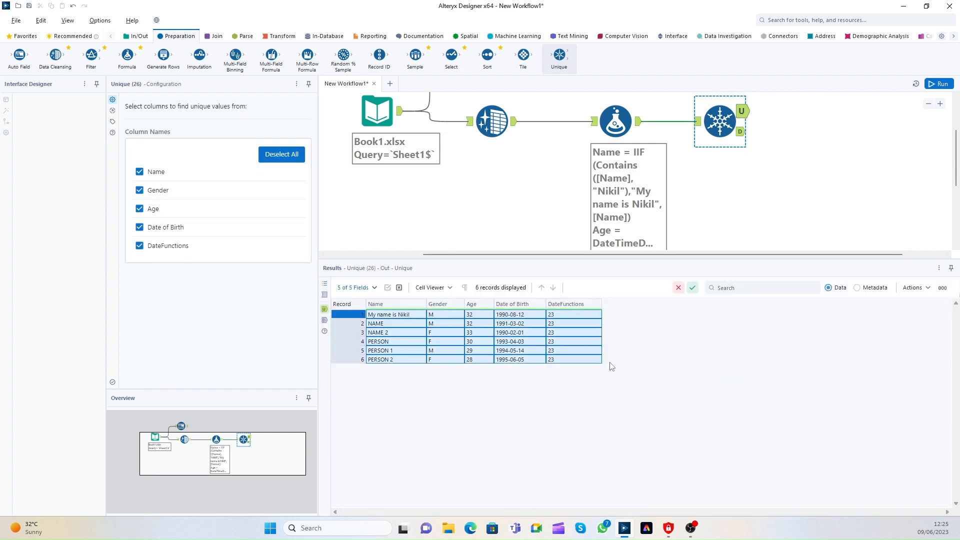
left_click(594, 359)
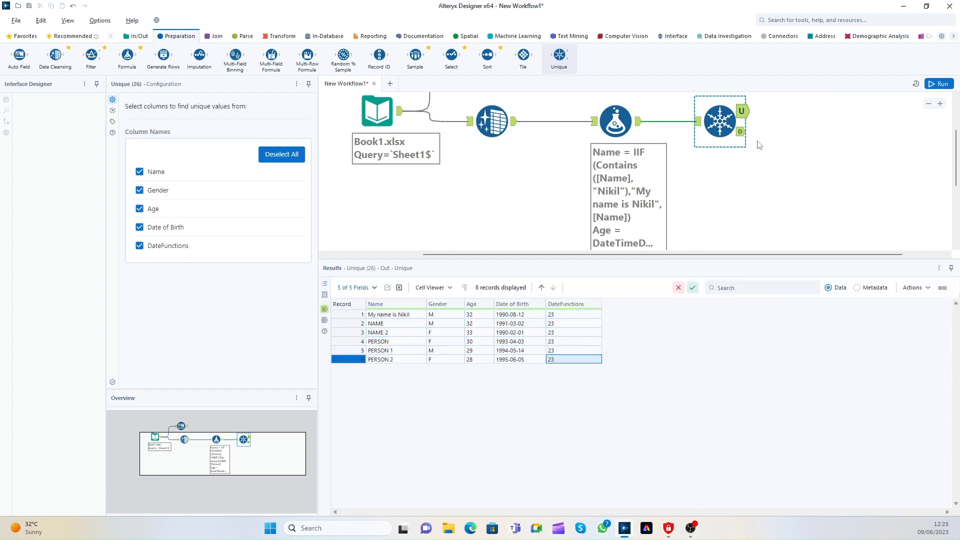
left_click(741, 132)
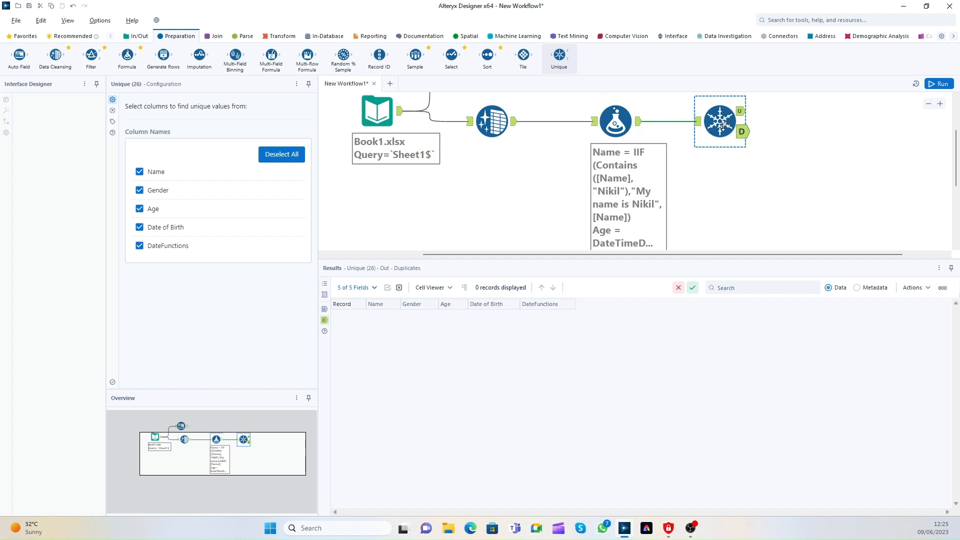
Move the Unique tool higher on the canvas and place a Sort tool below it, connected to the Formula output.
left_click_drag(720, 128, 721, 97)
scroll(758, 193, "up", 3)
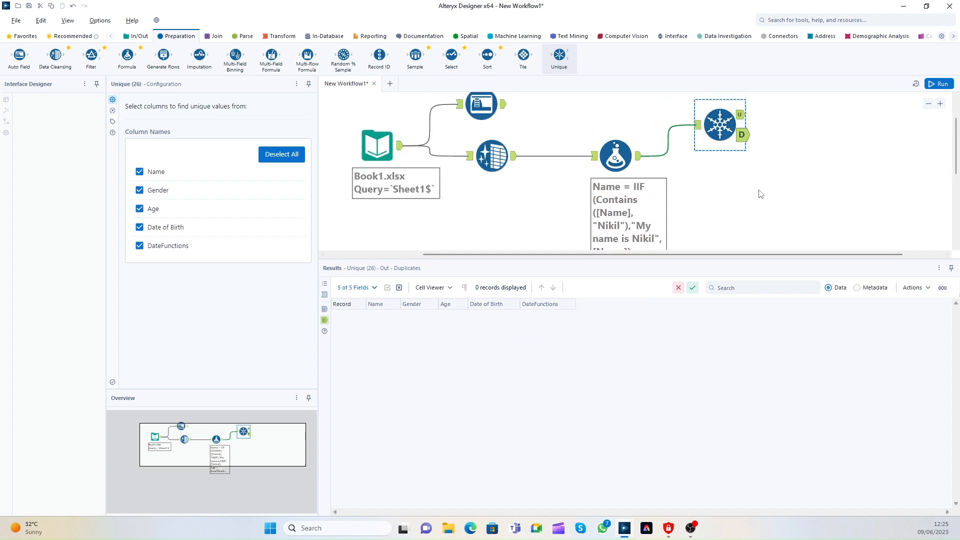
left_click_drag(488, 56, 720, 222)
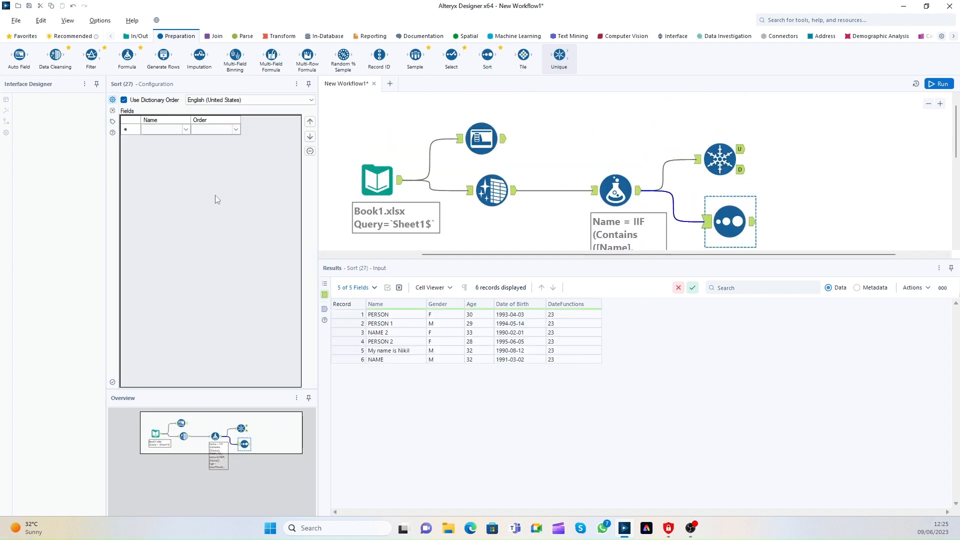
Set the Sort tool's first sort field to Name in Ascending order.
left_click(165, 129)
left_click(186, 130)
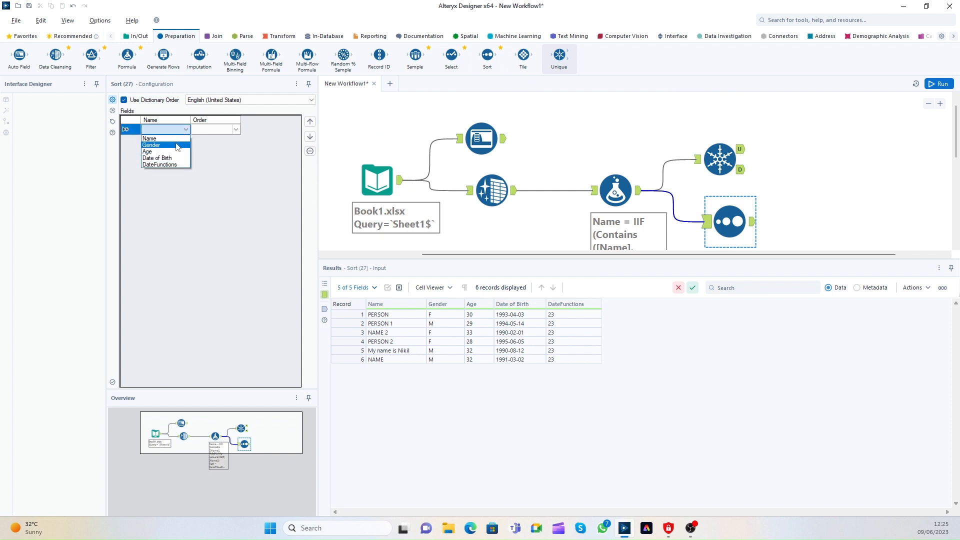
left_click(165, 142)
left_click(236, 131)
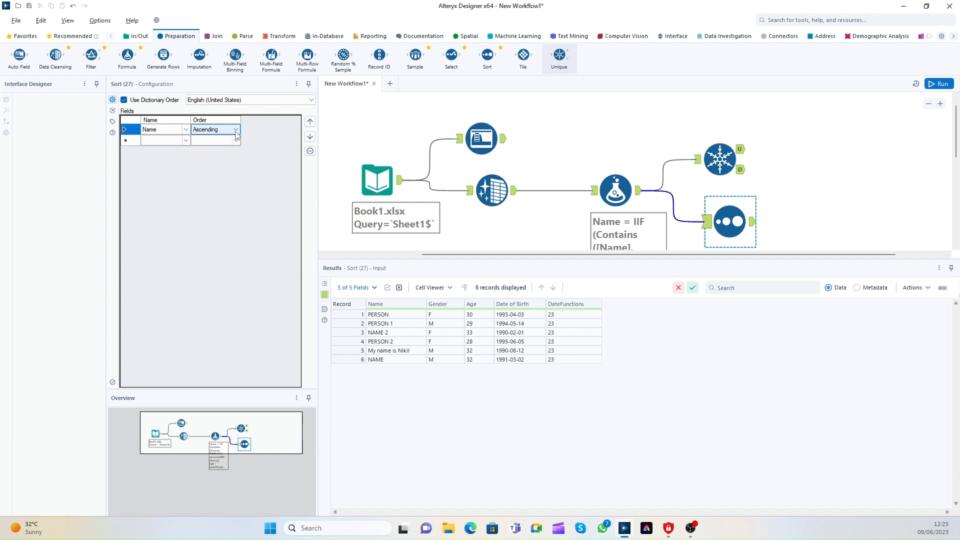
left_click(236, 132)
left_click(237, 130)
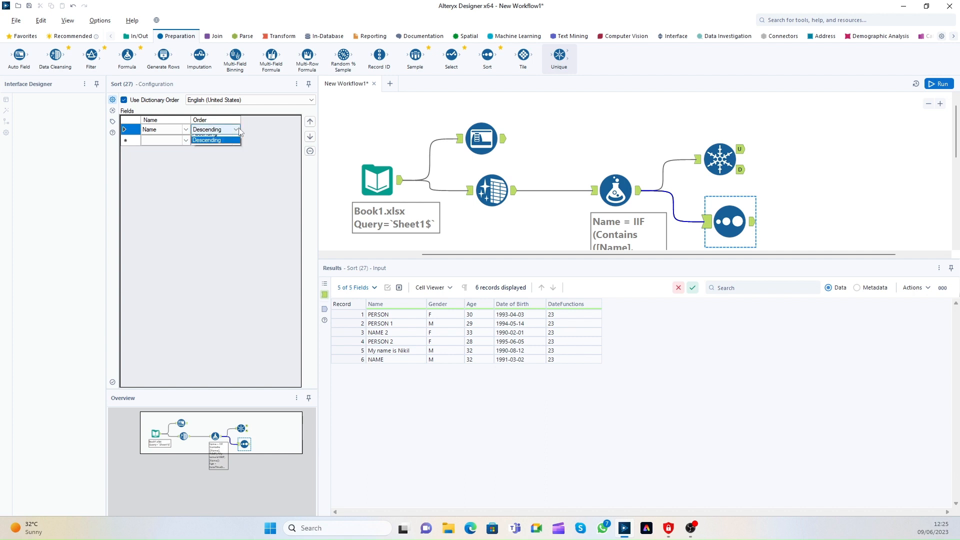
left_click(210, 136)
Add Age in Ascending order as the second sort field and run the workflow.
left_click(188, 142)
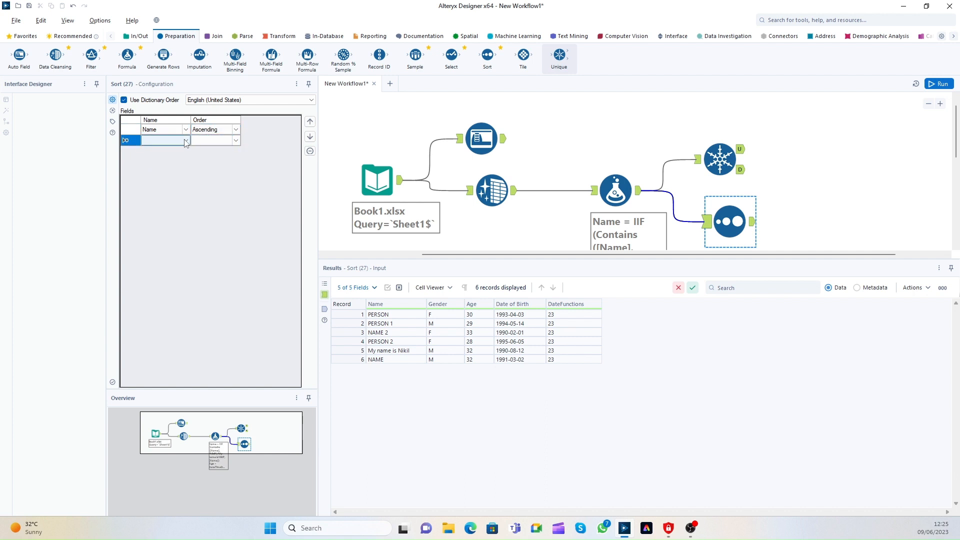
left_click(186, 141)
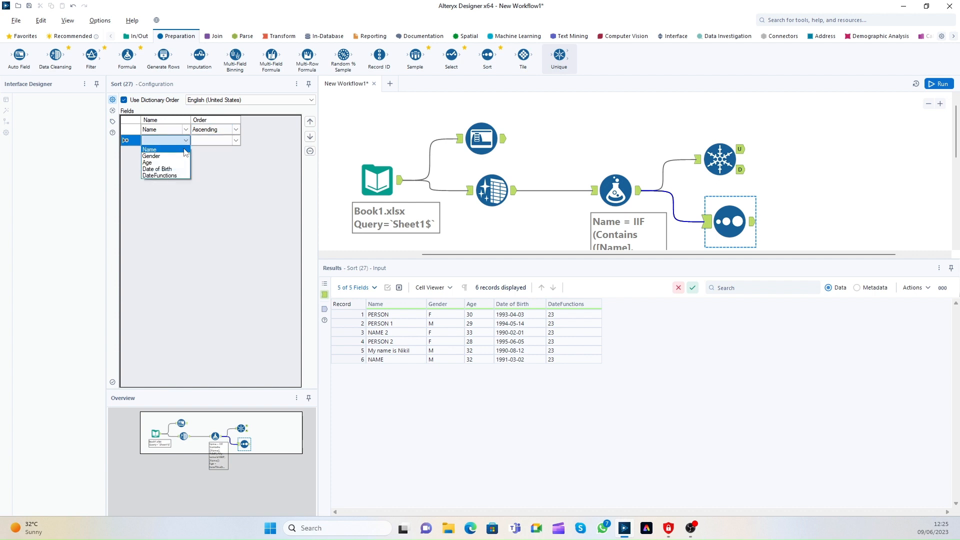
left_click(173, 163)
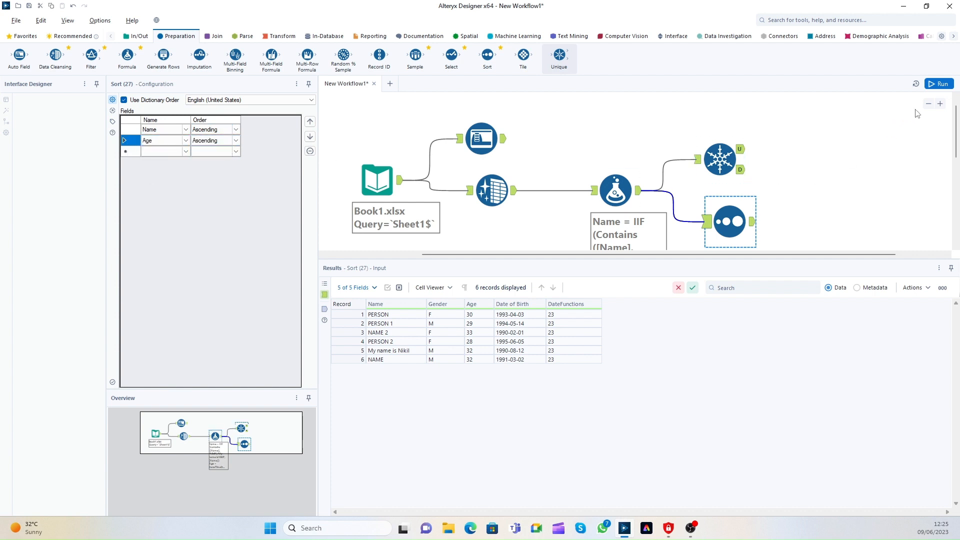
left_click(939, 84)
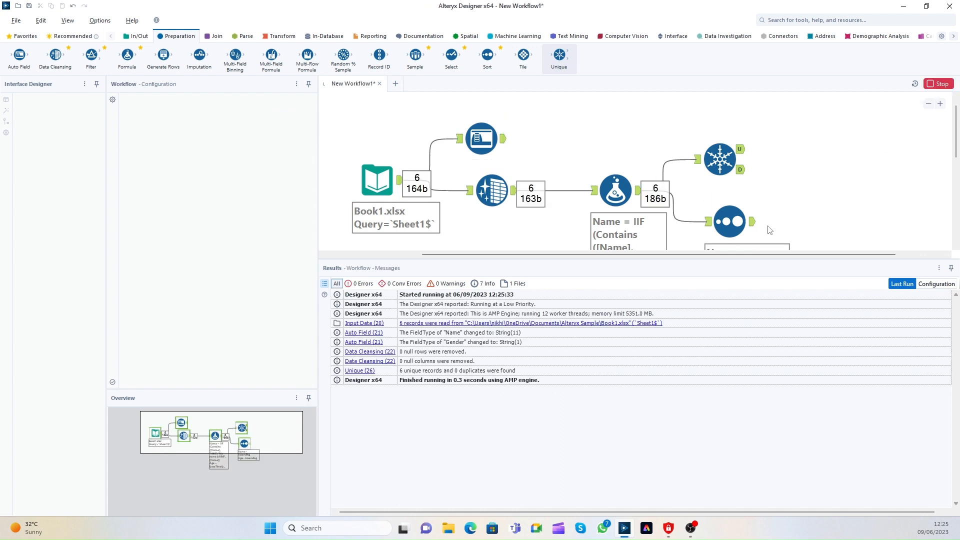
Inspect the order of the Name and Age columns in the Sort tool's output.
left_click(730, 222)
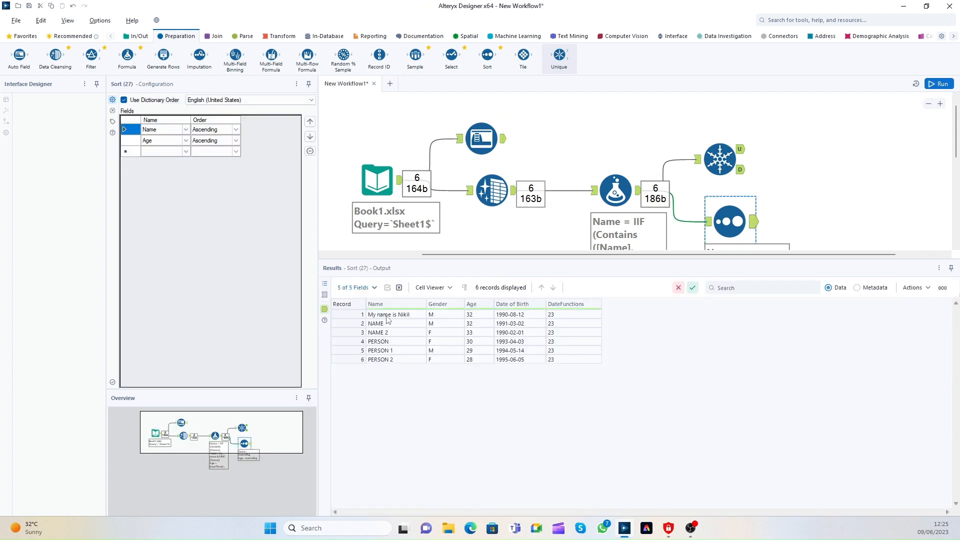
left_click_drag(388, 319, 388, 364)
left_click(408, 320)
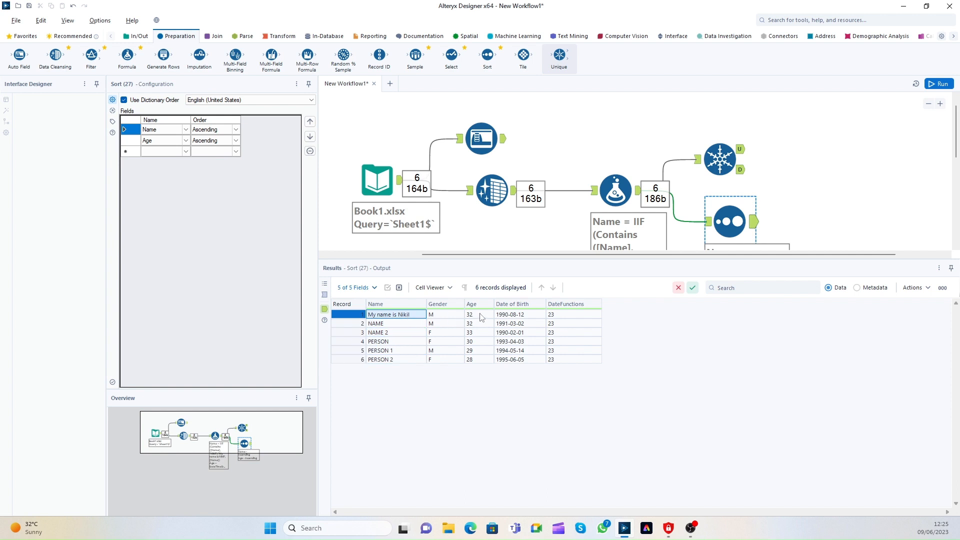
left_click_drag(483, 317, 482, 364)
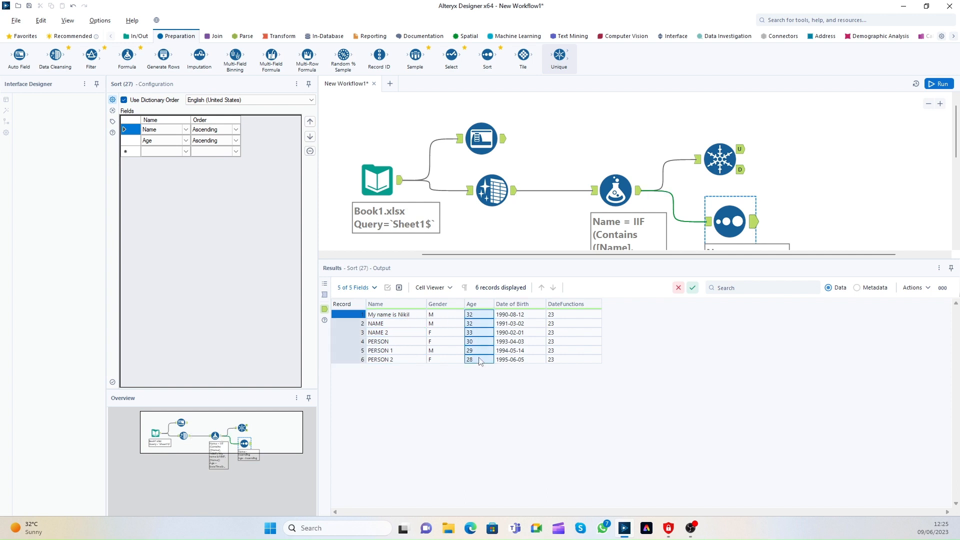
Set the Age sort order to Descending, rerun the workflow and check the Age column in the Sort output.
left_click(481, 359)
left_click_drag(484, 324, 483, 362)
left_click_drag(483, 317, 480, 362)
left_click(480, 361)
left_click(483, 306)
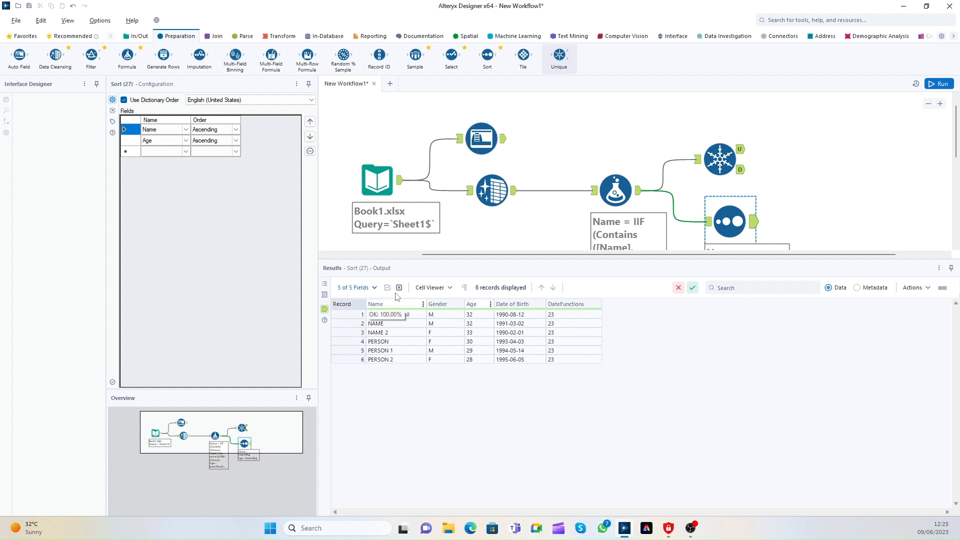
left_click(236, 140)
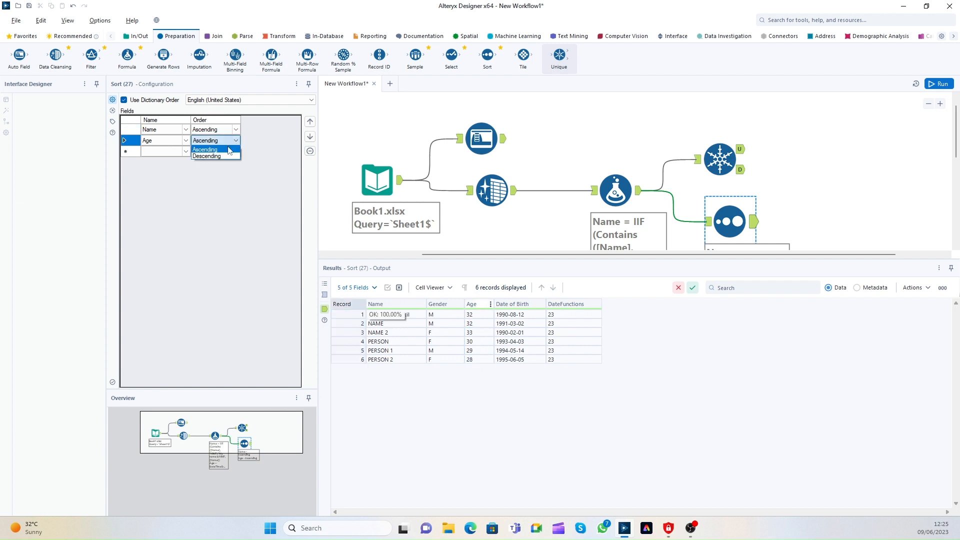
left_click(218, 156)
left_click(937, 84)
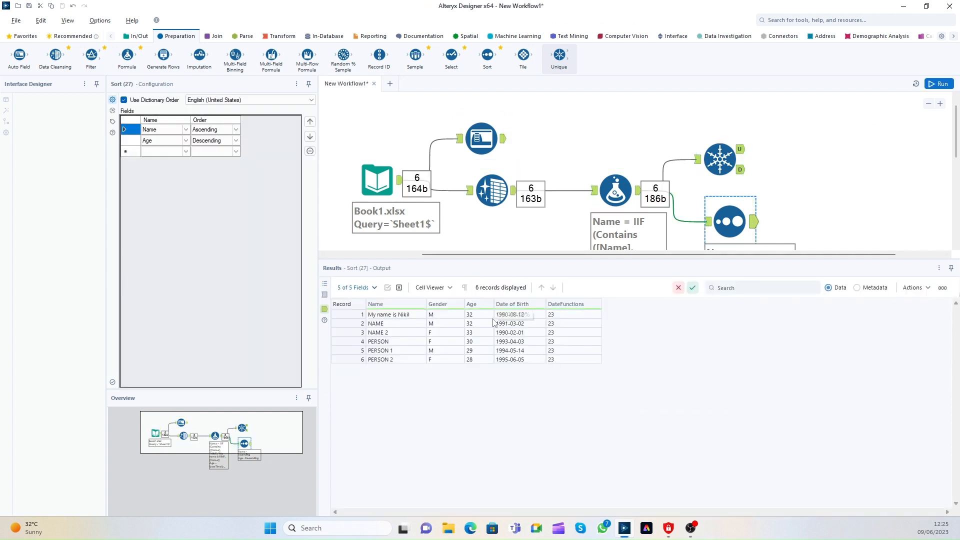
left_click_drag(479, 314, 482, 362)
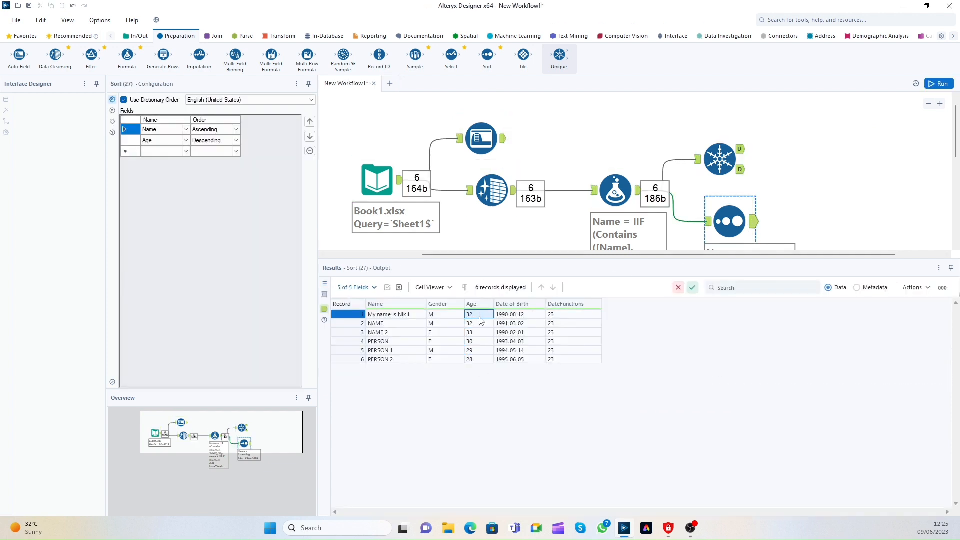
left_click(438, 343)
Replace Age with Gender as the second sort field, run the workflow and check the Name and Gender columns.
left_click(168, 141)
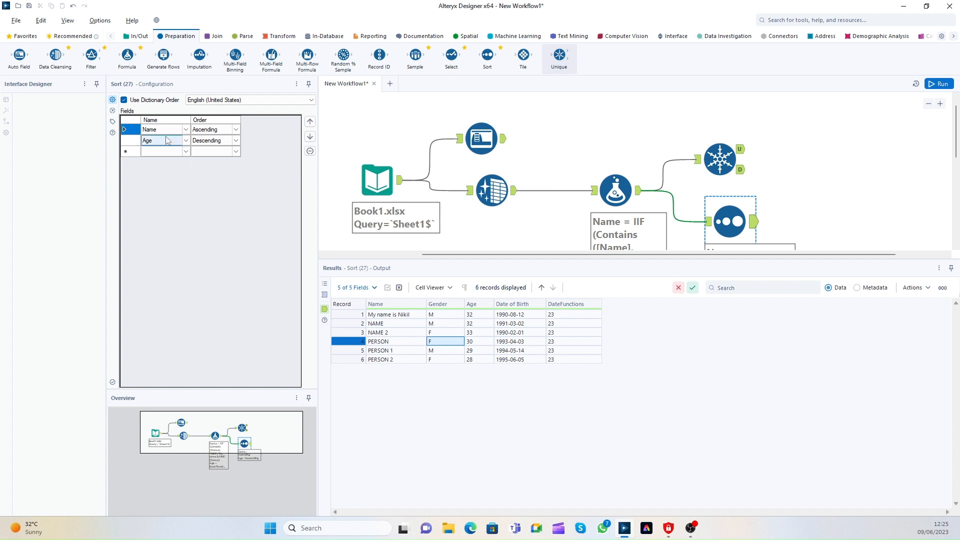
left_click(186, 142)
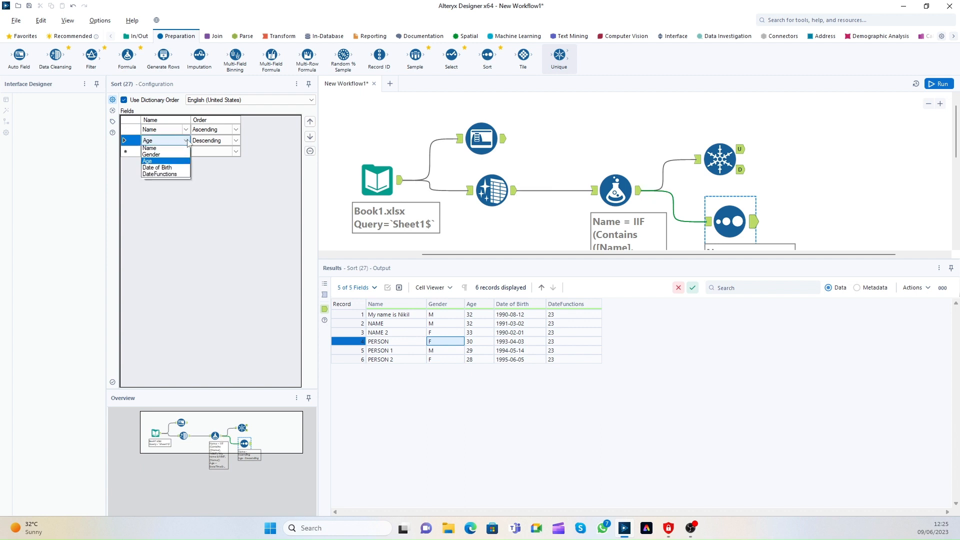
left_click(167, 159)
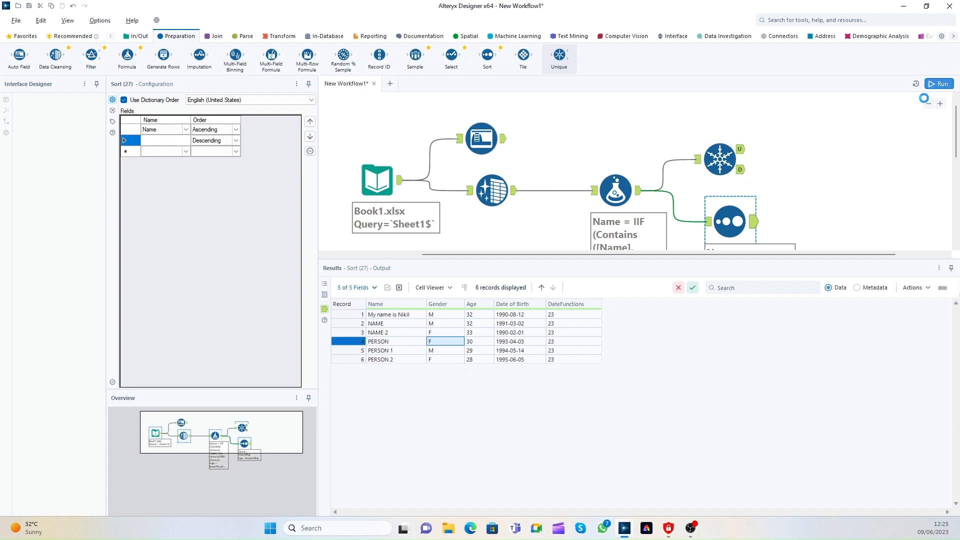
left_click(939, 84)
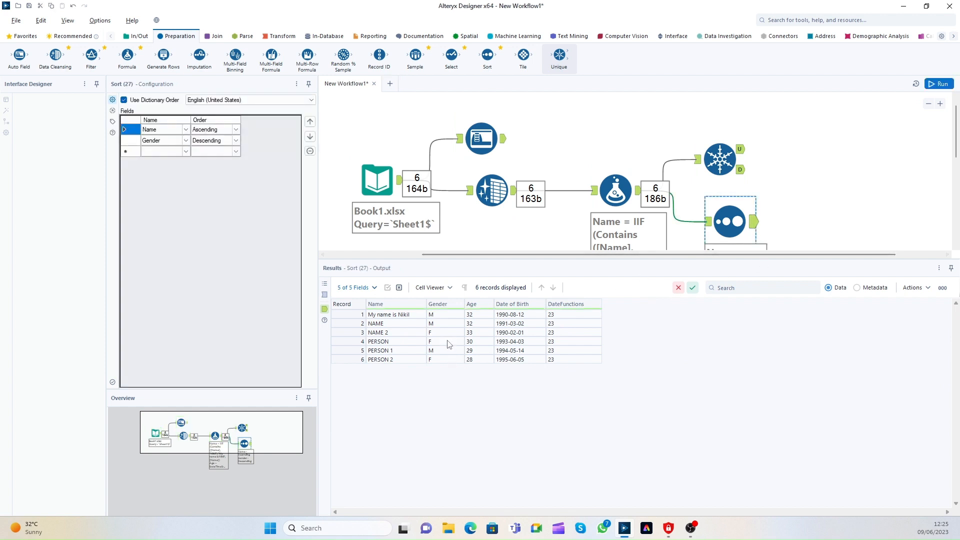
left_click_drag(437, 317, 427, 360)
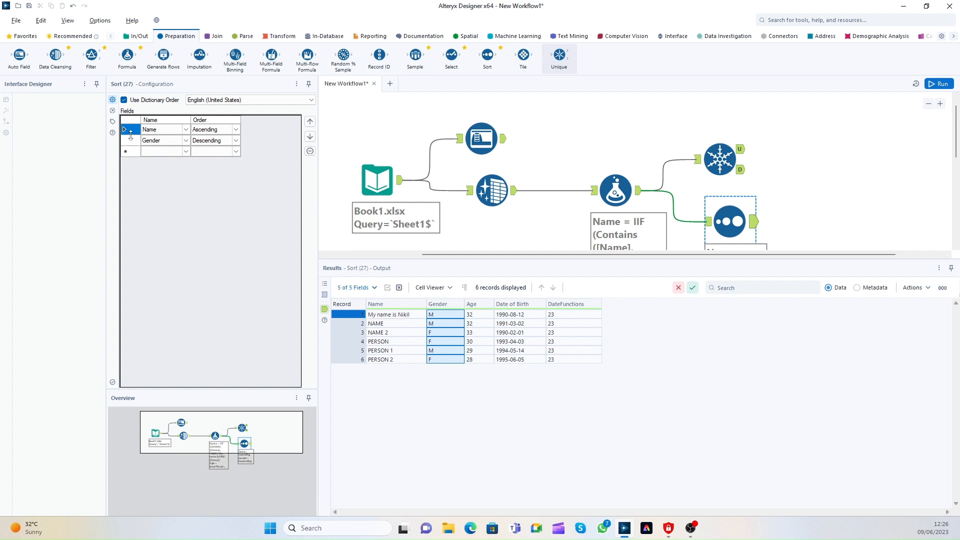
left_click(199, 132)
left_click_drag(392, 316, 393, 381)
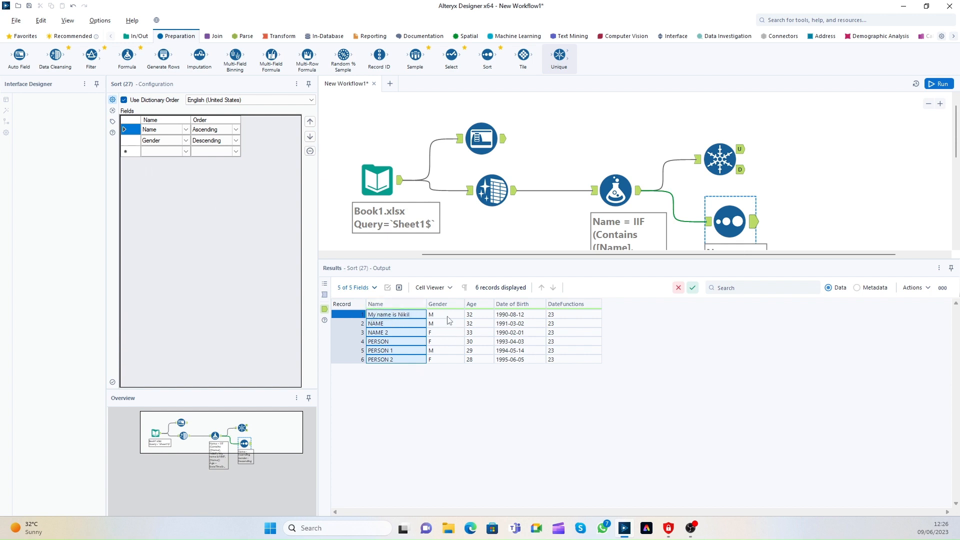
left_click_drag(449, 319, 439, 367)
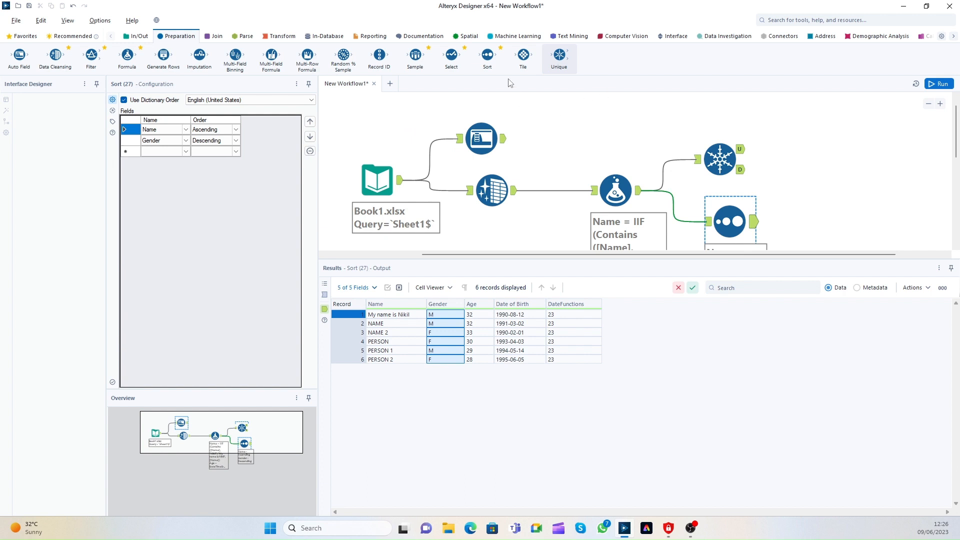
Place a Sample tool beside the Sort tool, connected to the Sort output.
left_click_drag(415, 55, 855, 221)
scroll(840, 172, "down", 1)
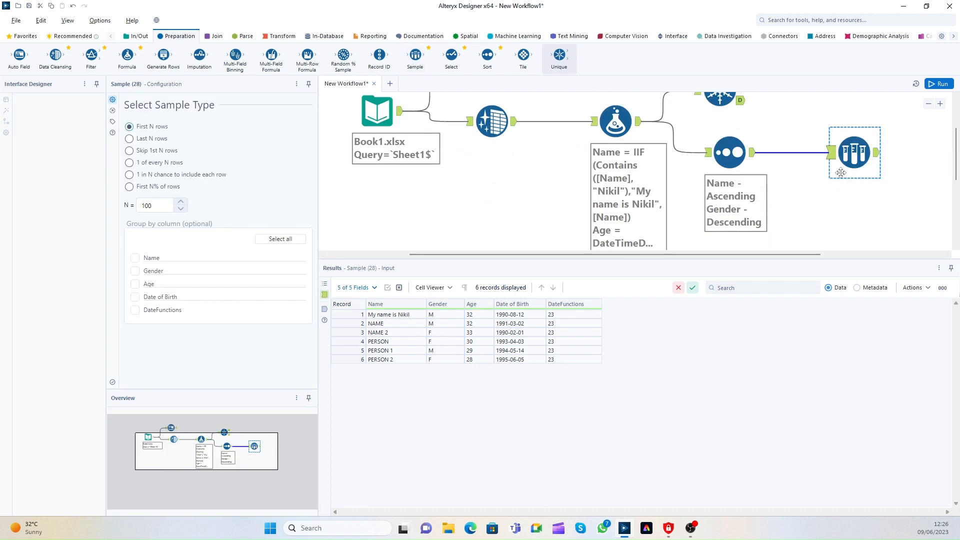
left_click_drag(725, 255, 862, 253)
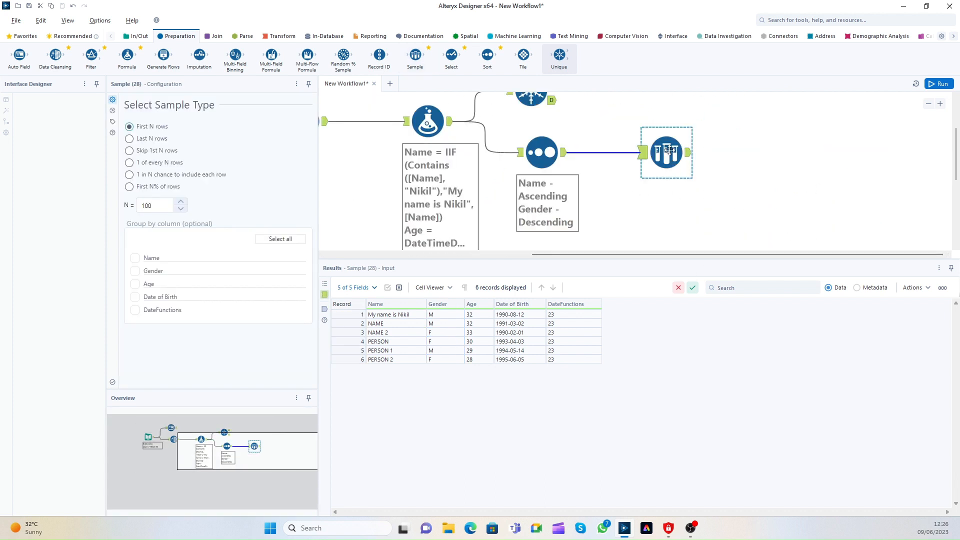
left_click_drag(672, 148, 650, 148)
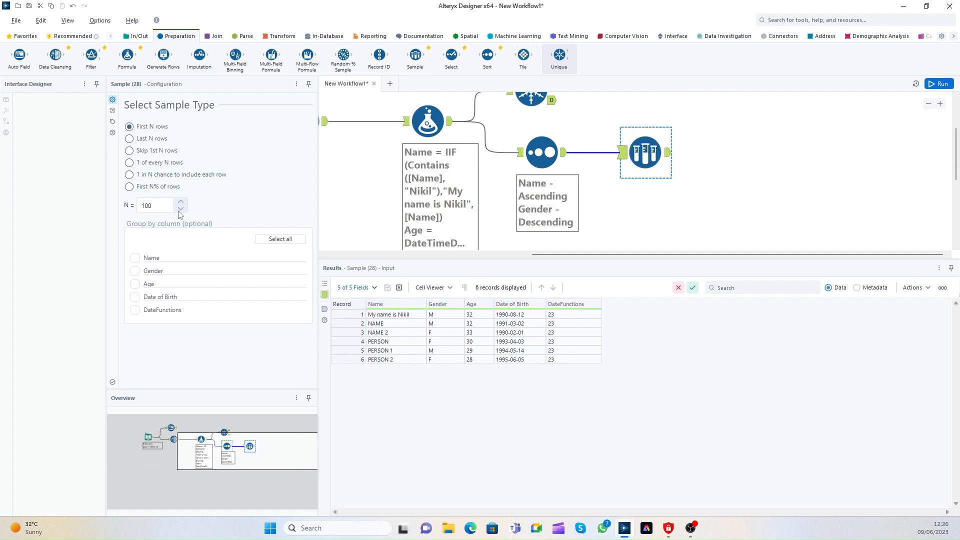
Set the Sample tool to the first 2 rows, run the workflow and view its output records.
double_click(163, 208)
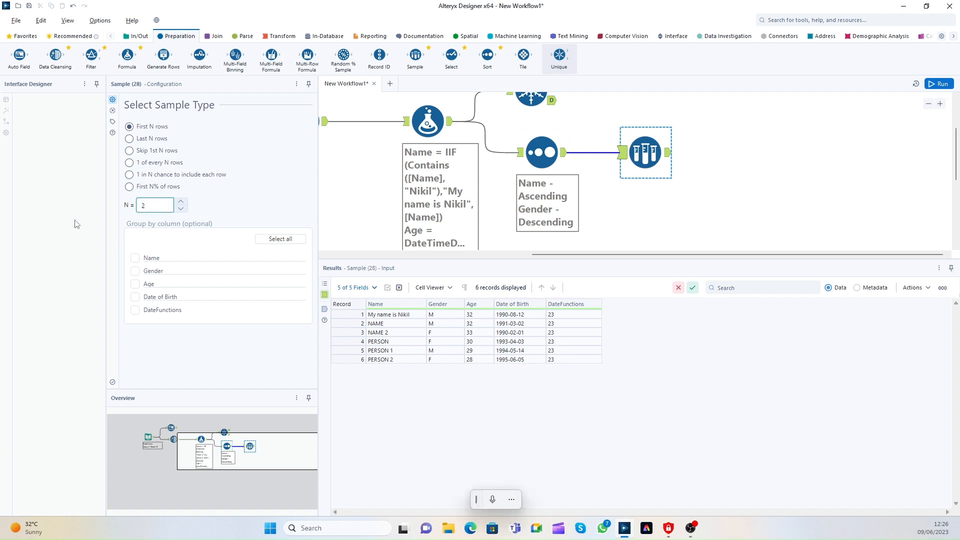
left_click_drag(377, 318, 623, 396)
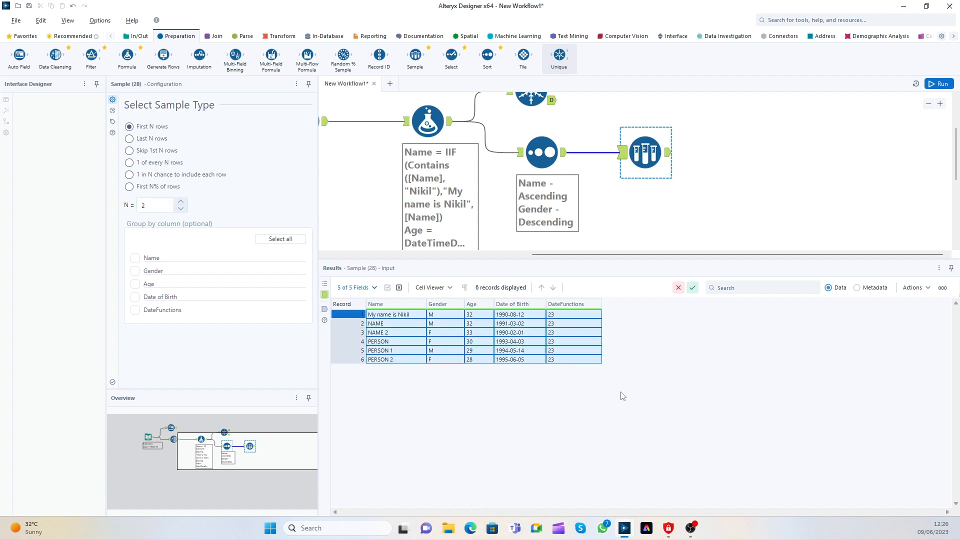
left_click_drag(356, 321, 356, 371)
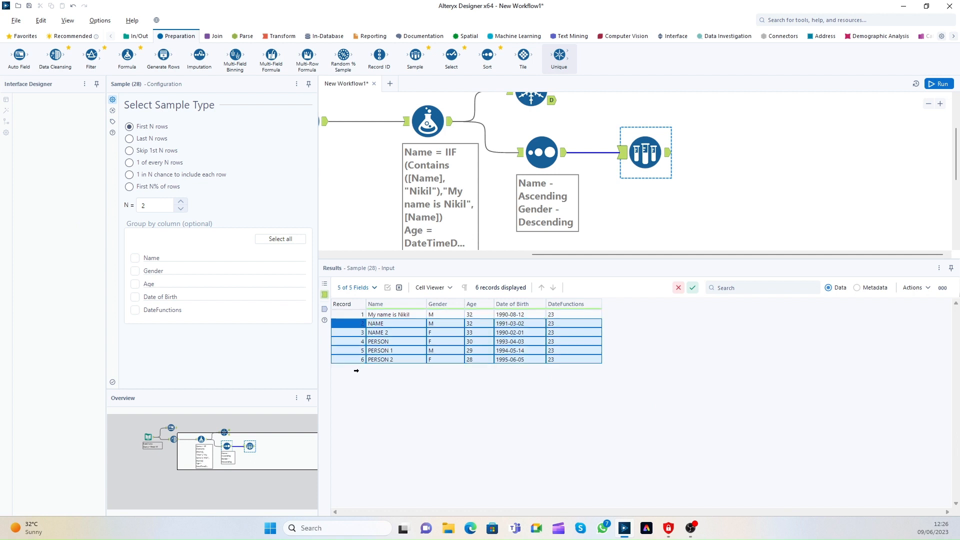
left_click_drag(354, 315, 354, 361)
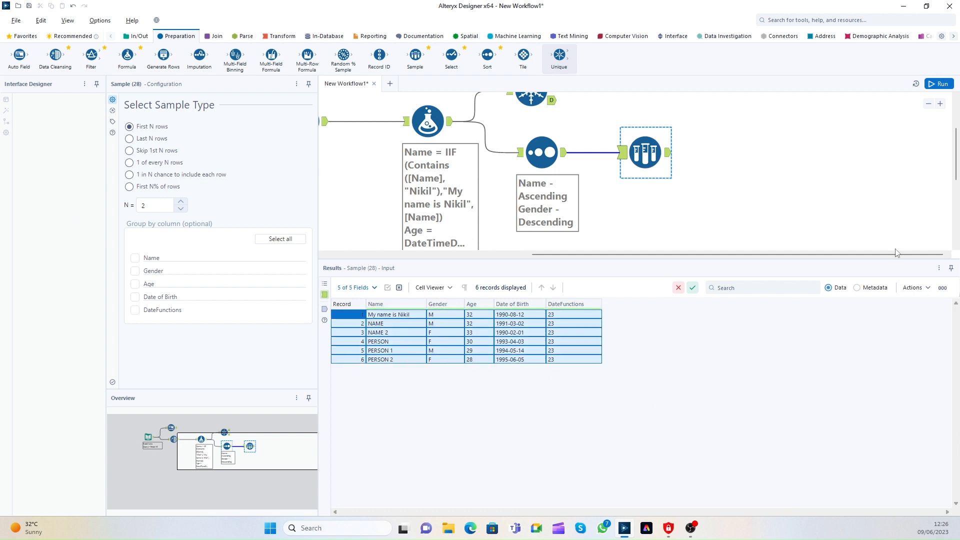
left_click(939, 84)
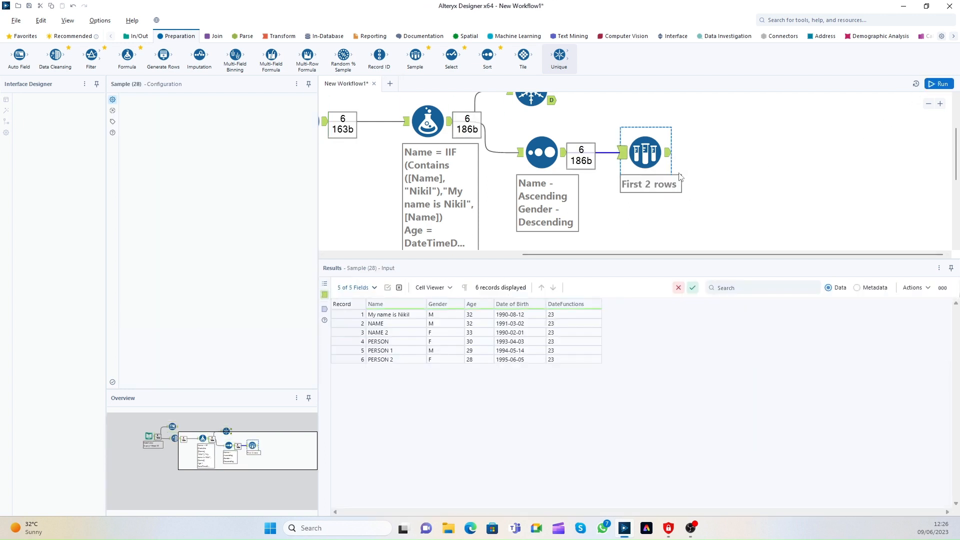
left_click(669, 155)
left_click_drag(350, 315, 480, 323)
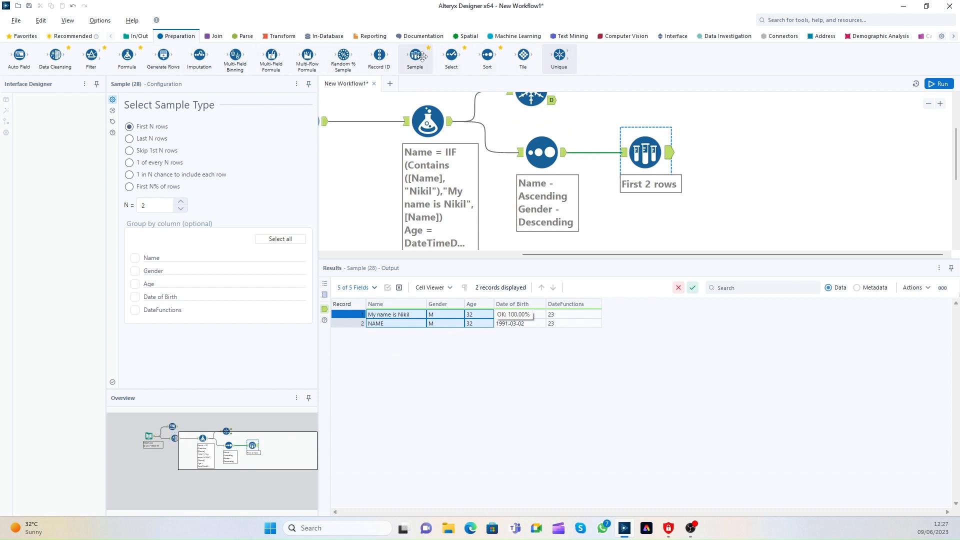
Add a second Sample tool on the Sort output, keep the last 4 rows, and run the workflow to view its output.
left_click_drag(415, 55, 660, 227)
left_click(150, 140)
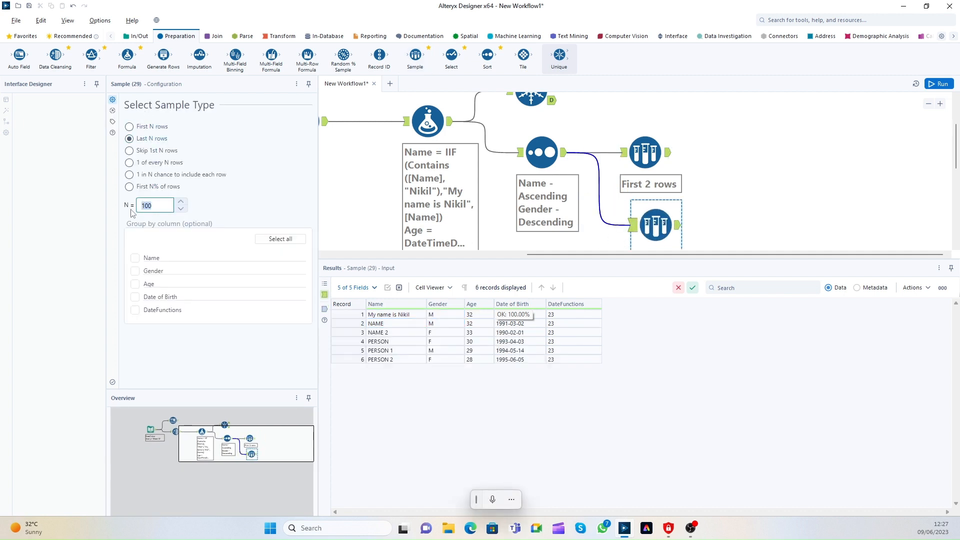
left_click(542, 152)
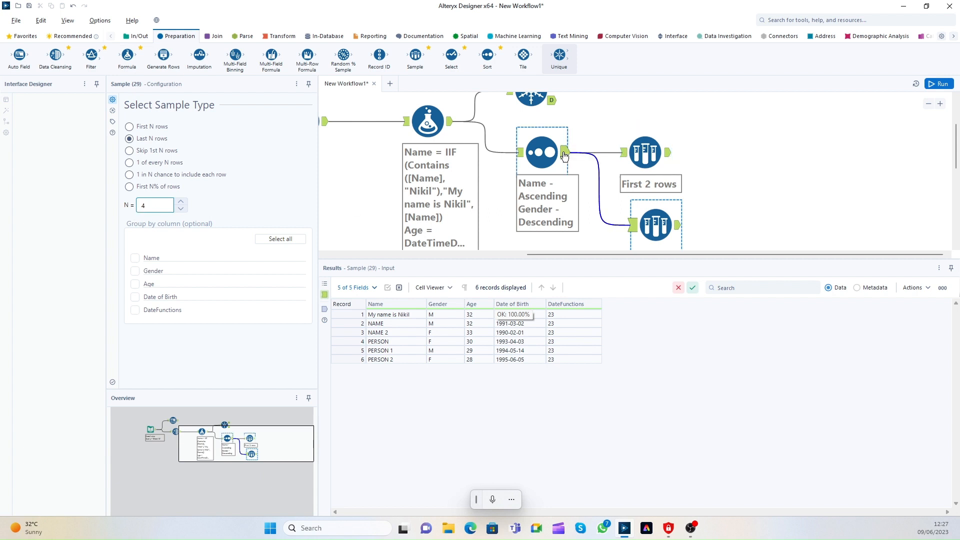
left_click(936, 85)
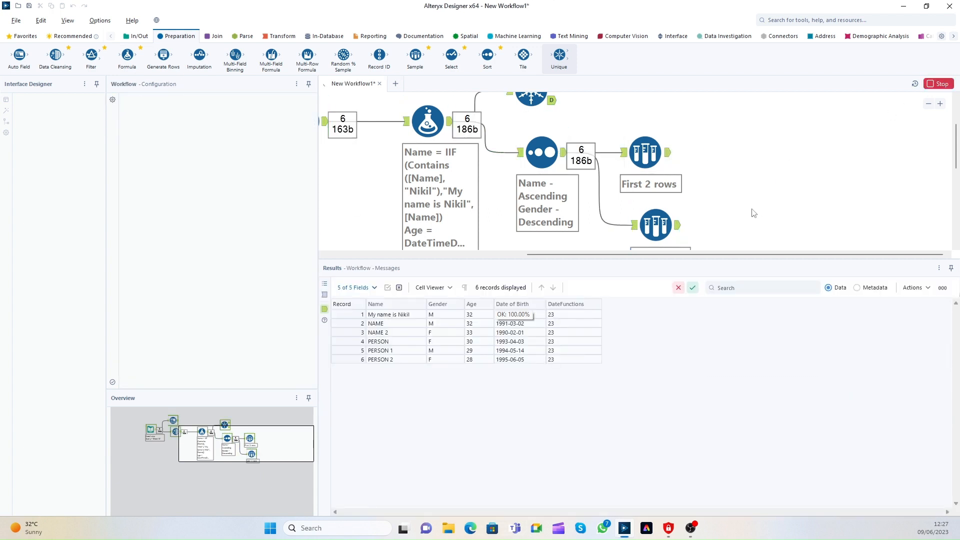
left_click(656, 225)
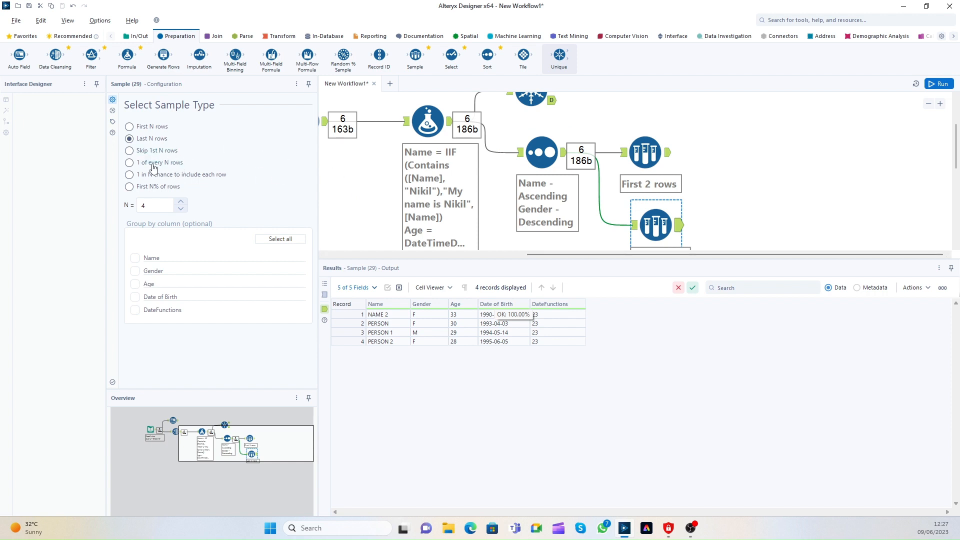
Add a third Sample tool below the Last 4 rows sample, enlarge the canvas area and connect the tool to the Sort output.
scroll(589, 144, "down", 2)
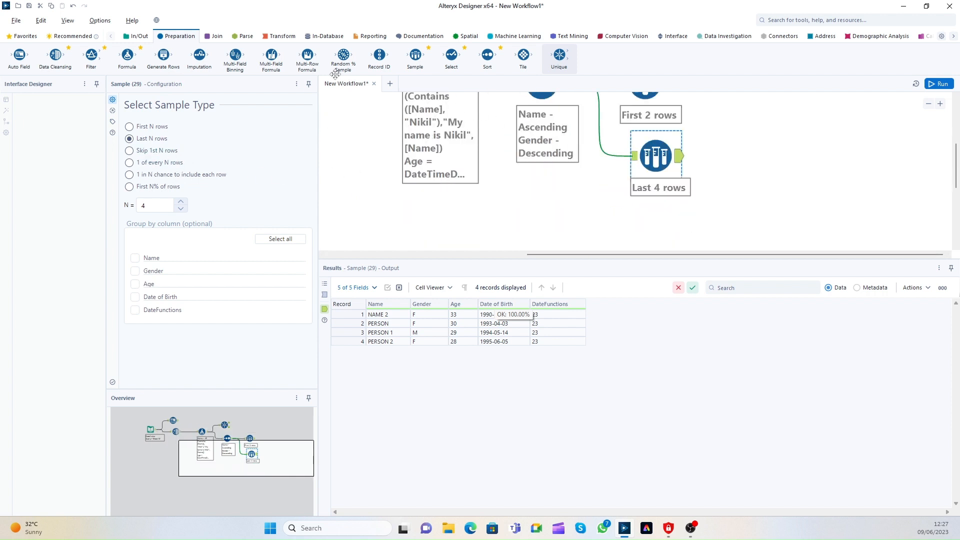
left_click_drag(426, 55, 594, 218)
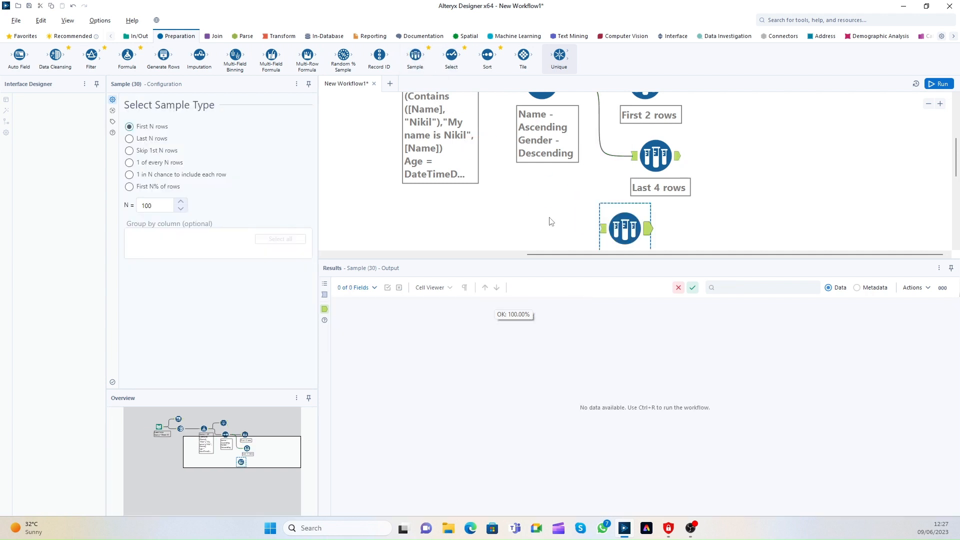
left_click(529, 202)
key("ctrl+r")
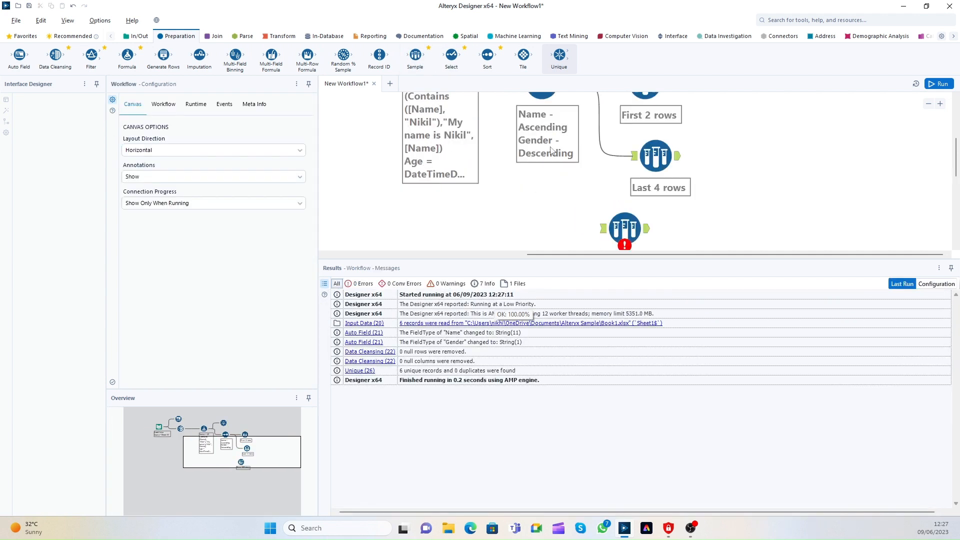
scroll(550, 158, "up", 2)
scroll(549, 162, "down", 1)
scroll(549, 164, "left", 1)
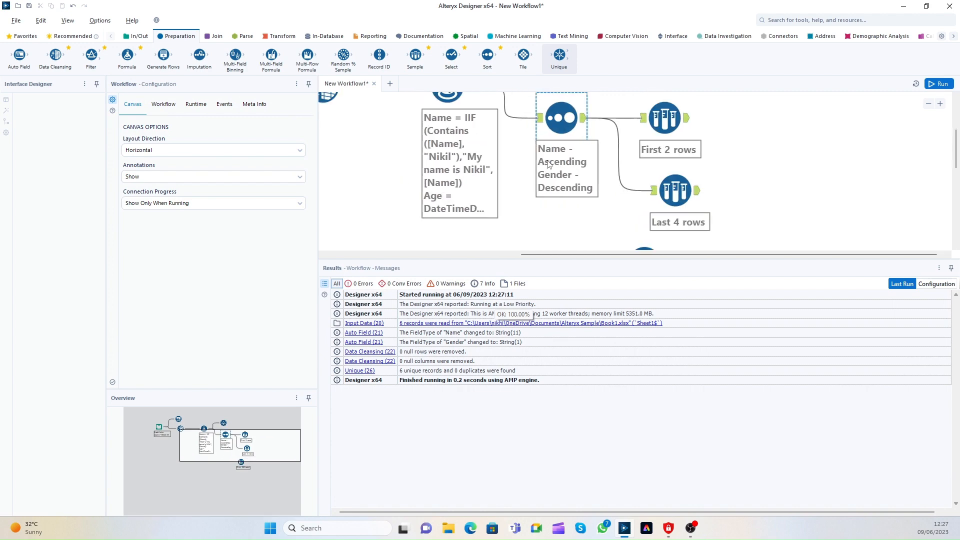
left_click_drag(519, 262, 512, 381)
left_click_drag(584, 118, 620, 263)
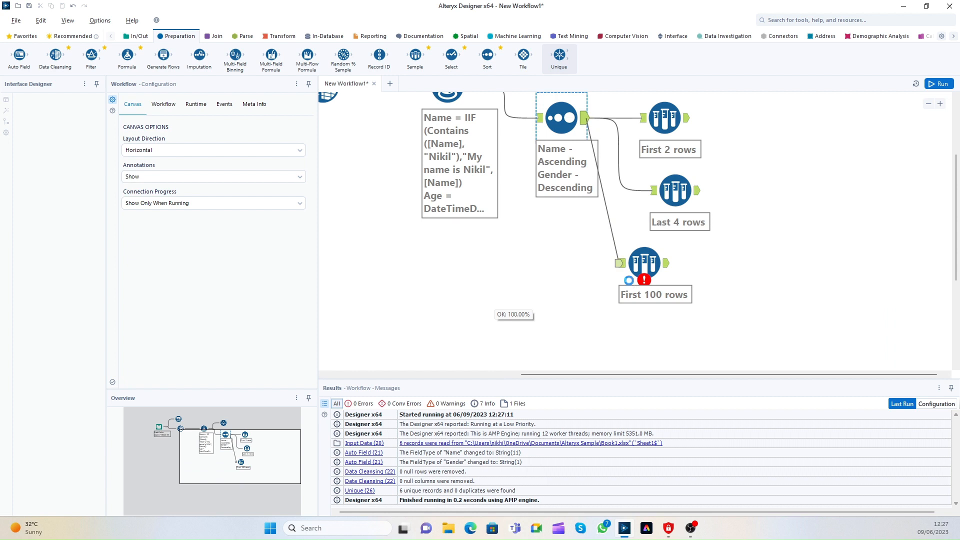
left_click(648, 278)
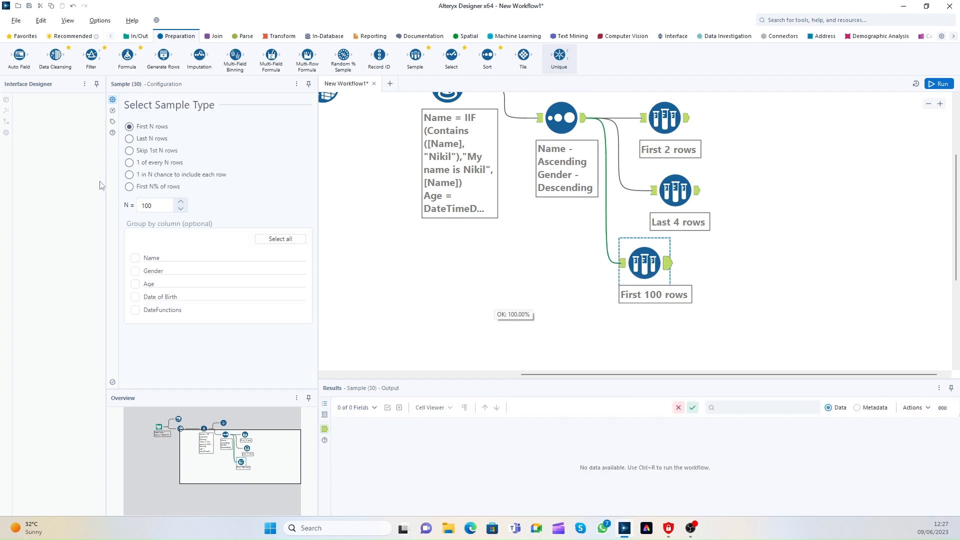
Set the third Sample tool to skip the first 2 rows, run the workflow and view its output records.
left_click(152, 153)
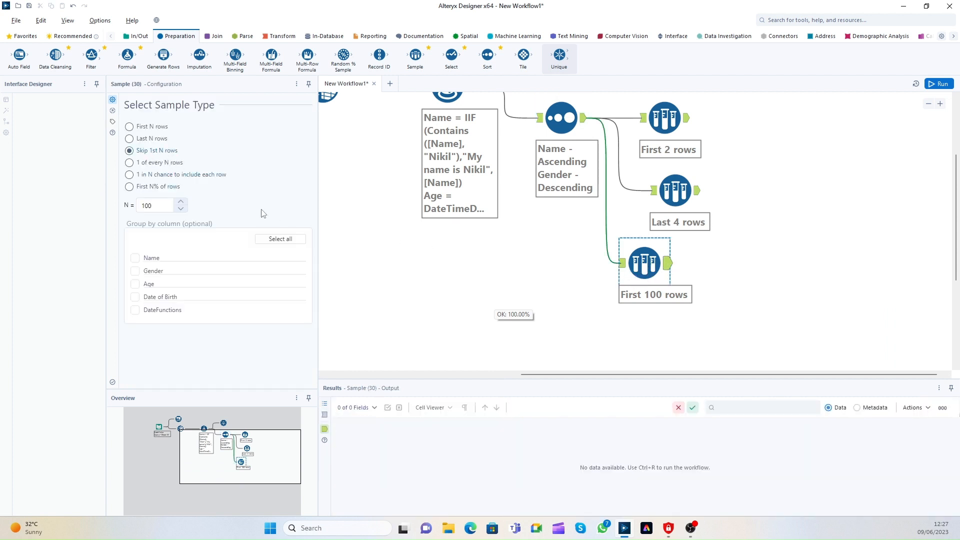
double_click(153, 206)
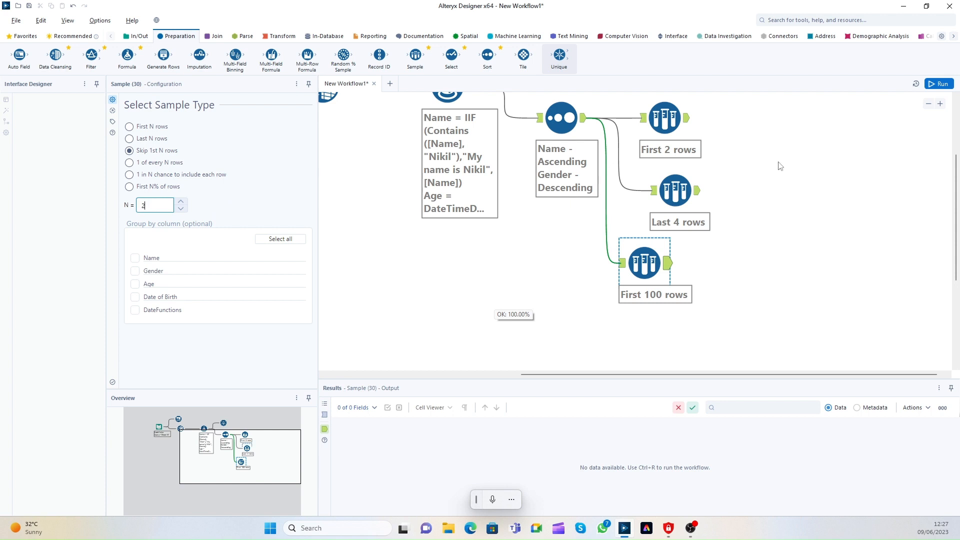
left_click(938, 83)
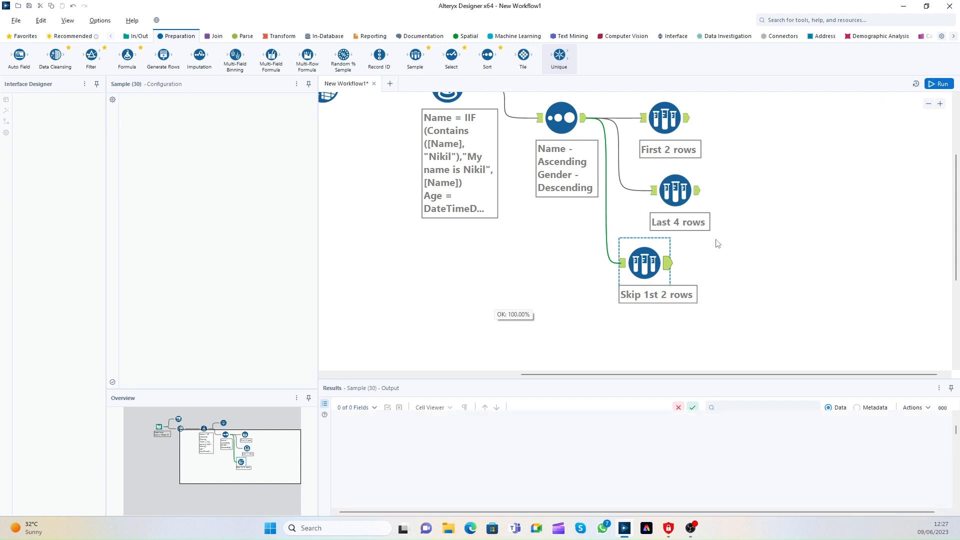
left_click(661, 264)
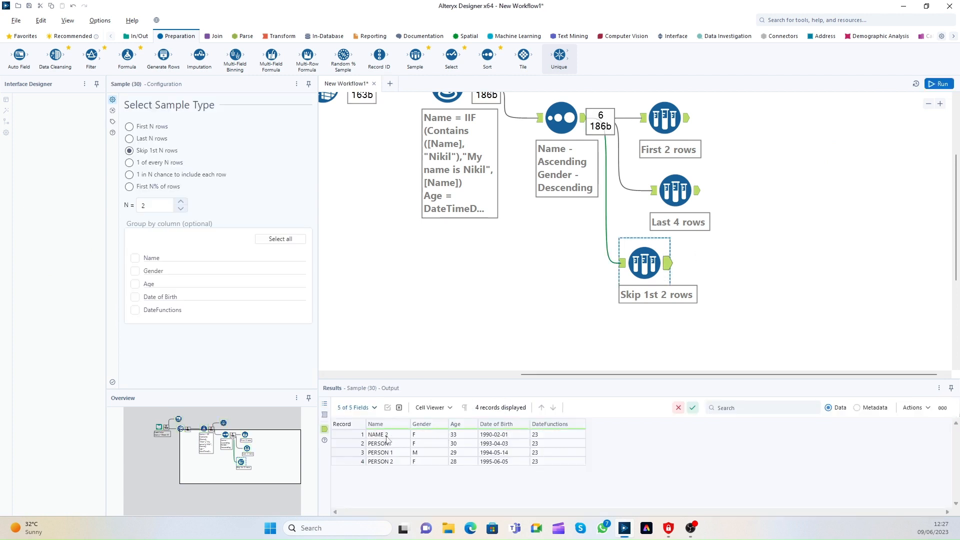
mouse_move(378, 436)
left_mouse_down()
mouse_move(507, 485)
mouse_move(382, 450)
left_mouse_up()
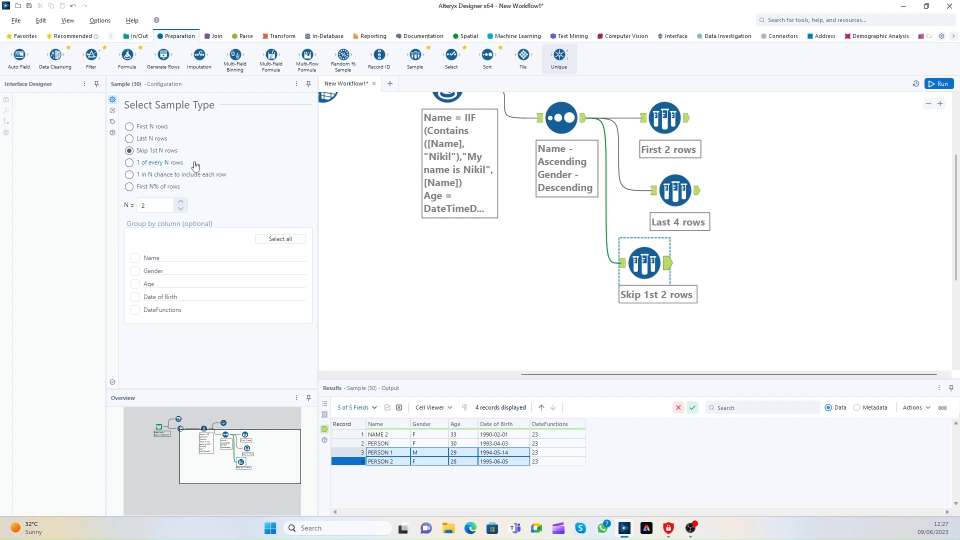
Set the third Sample tool to 1 of every 2 rows, run the workflow, and compare its input records with its output.
left_click(143, 164)
left_click(940, 84)
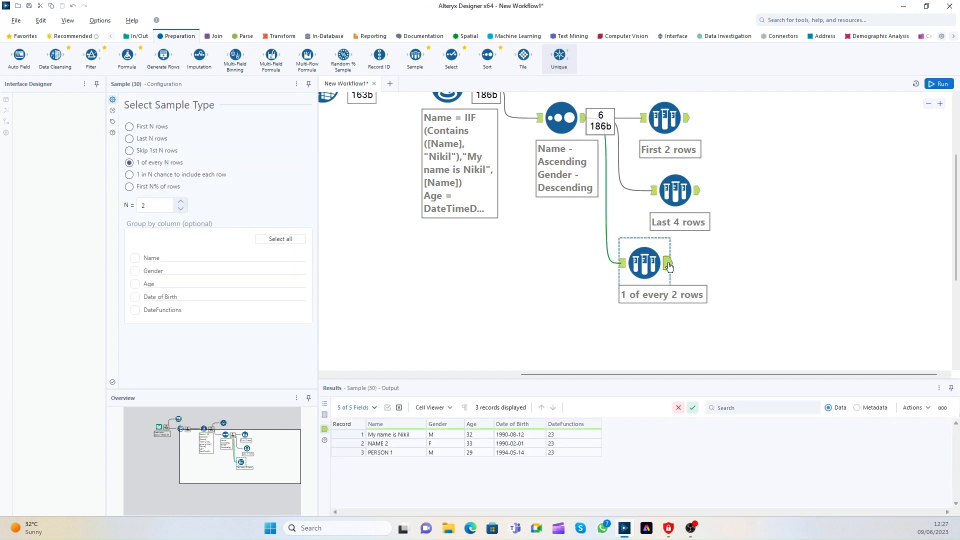
left_click(621, 273)
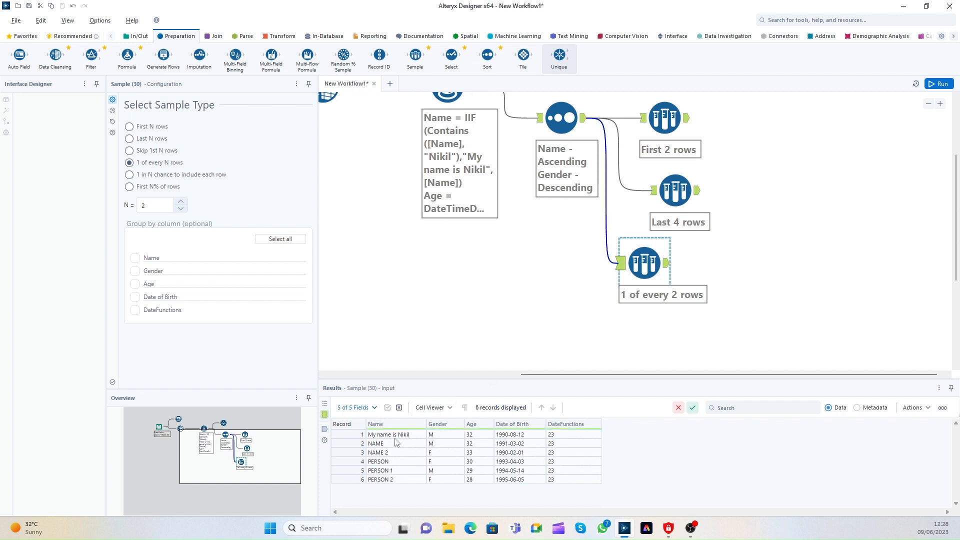
left_click(389, 436)
left_click(385, 444)
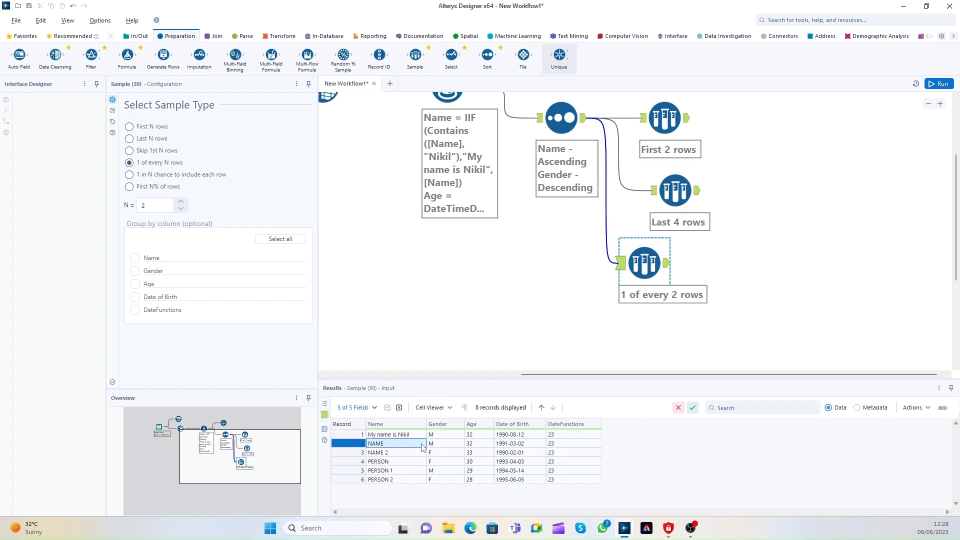
left_click(402, 453)
left_click(393, 462)
left_click(395, 471)
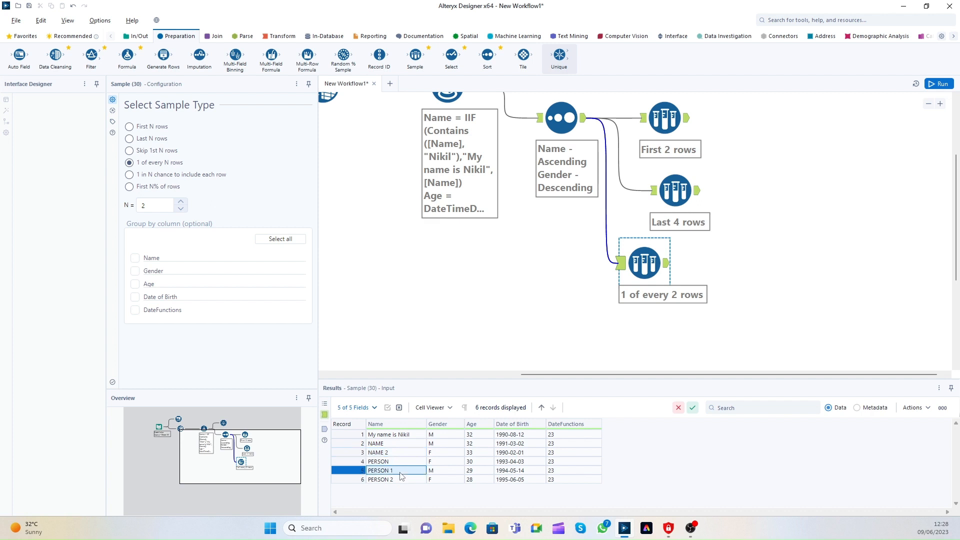
left_click(397, 480)
left_click(666, 263)
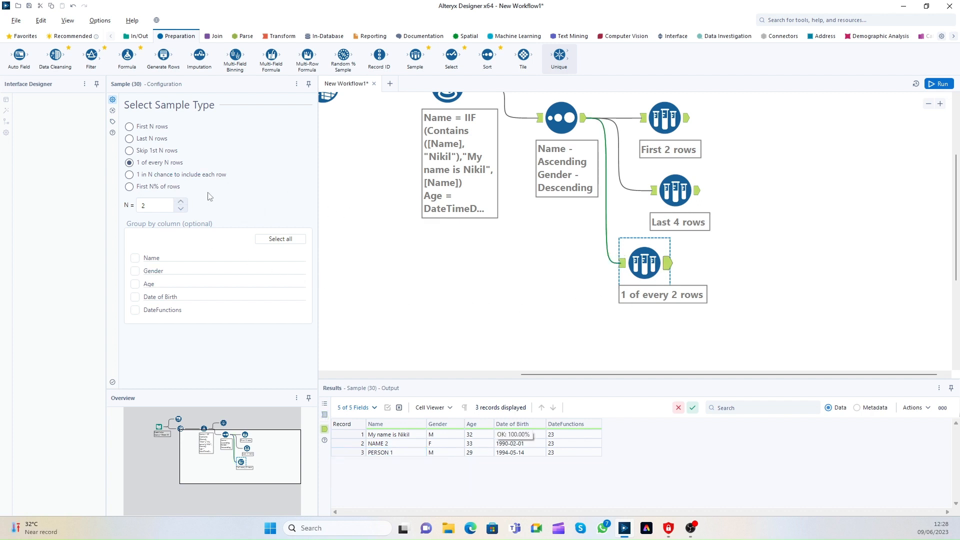
Set the third Sample tool to the first 1% of rows, run the workflow, and compare its input and output records.
left_click(159, 187)
double_click(156, 206)
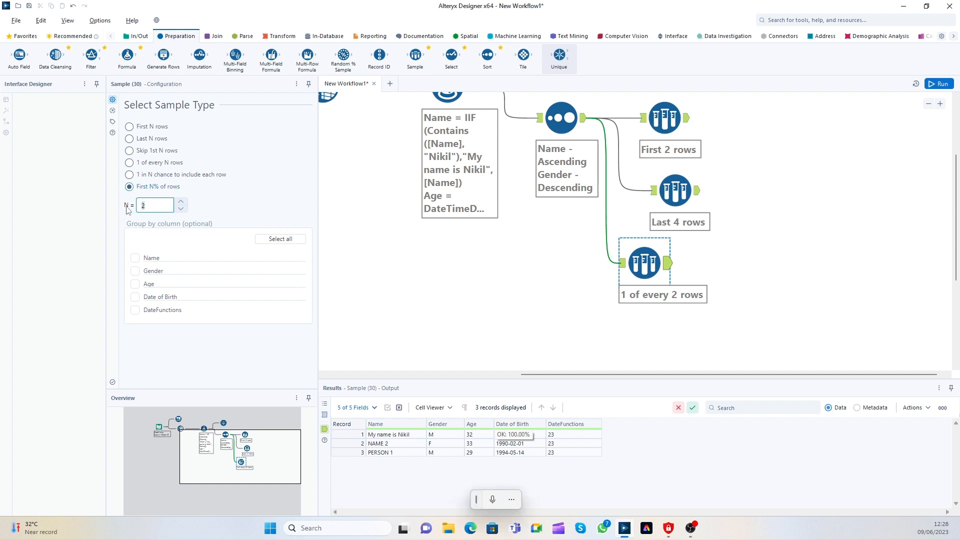
key("BackSpace")
type("1")
left_click(931, 85)
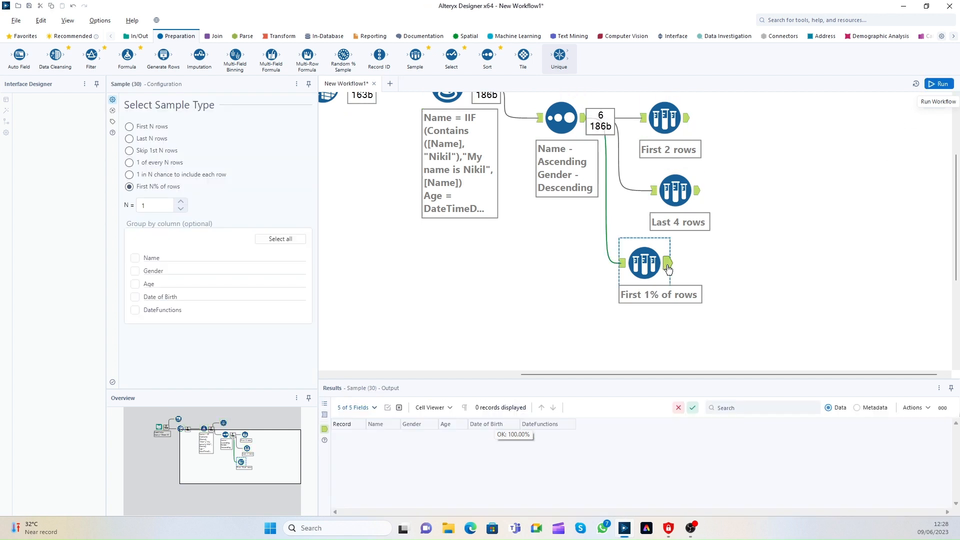
left_click(621, 263)
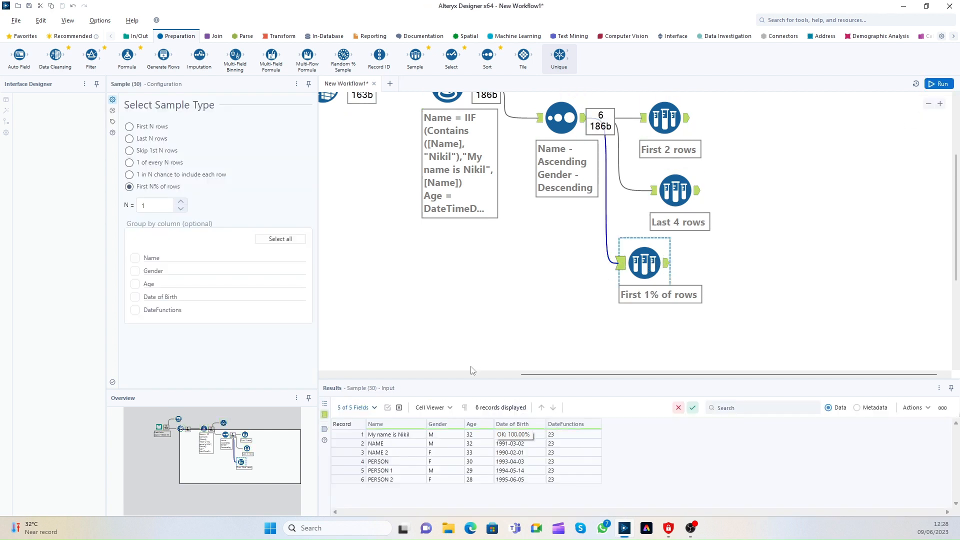
left_click_drag(349, 434, 564, 472)
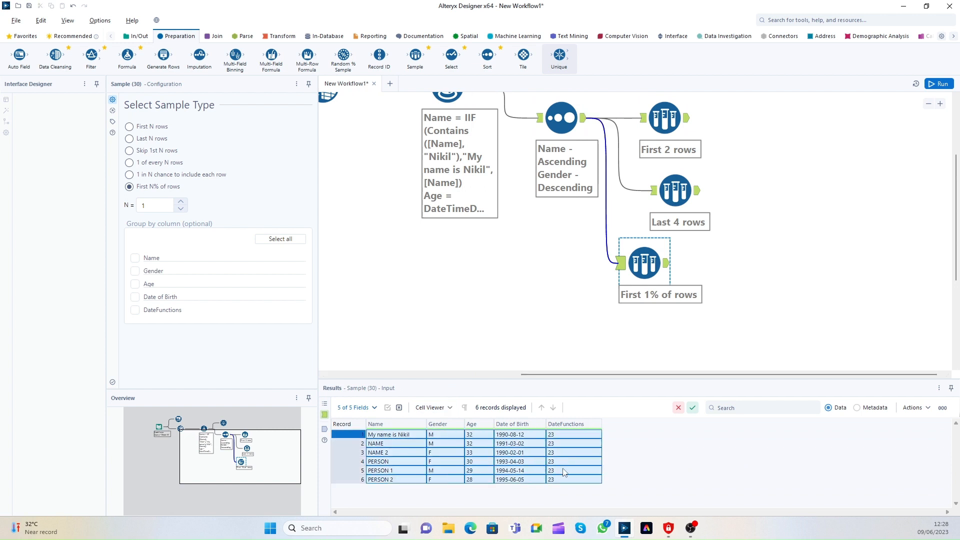
left_click(668, 263)
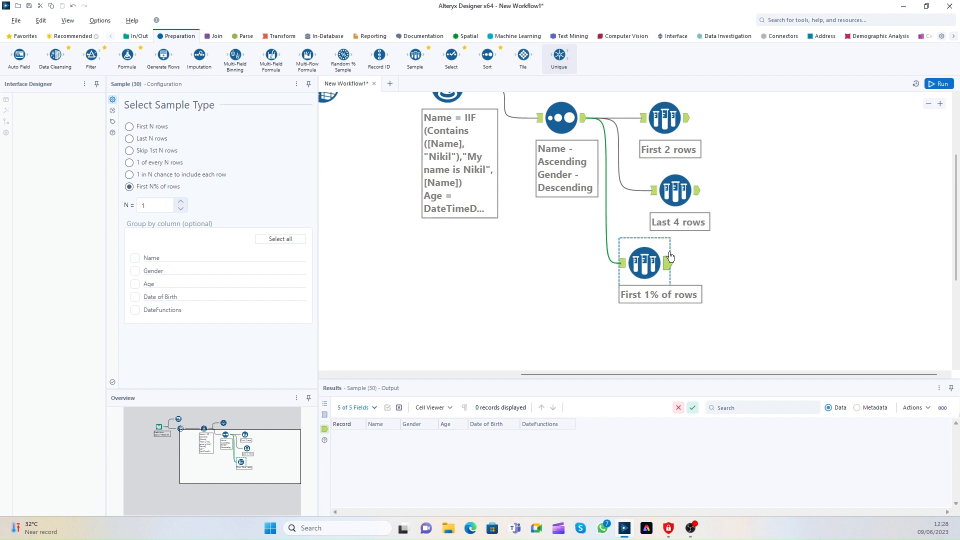
Connect a Record ID tool to the Unique tool's U output, place it farther along the canvas, and run the workflow.
scroll(730, 185, "up", 2)
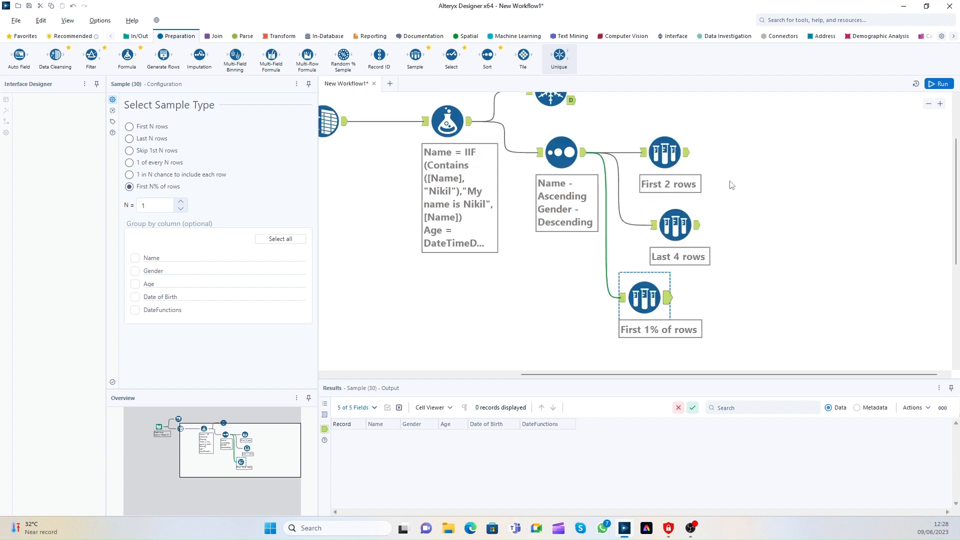
left_click_drag(726, 166, 647, 307)
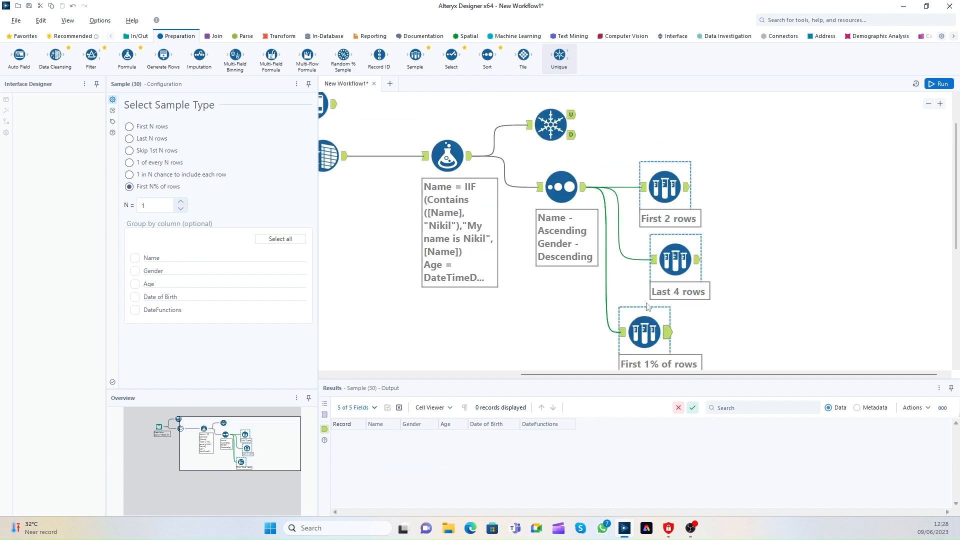
left_click(769, 157)
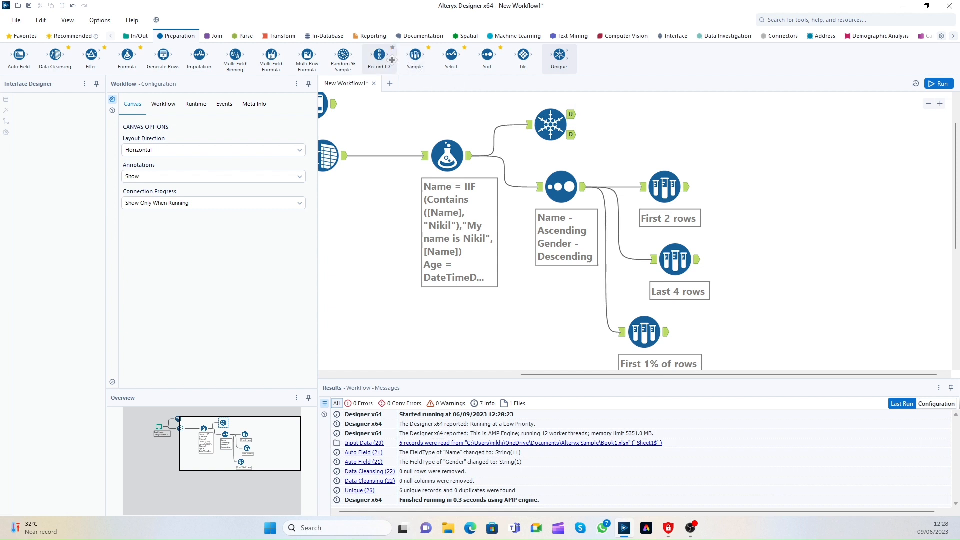
left_click_drag(379, 55, 679, 116)
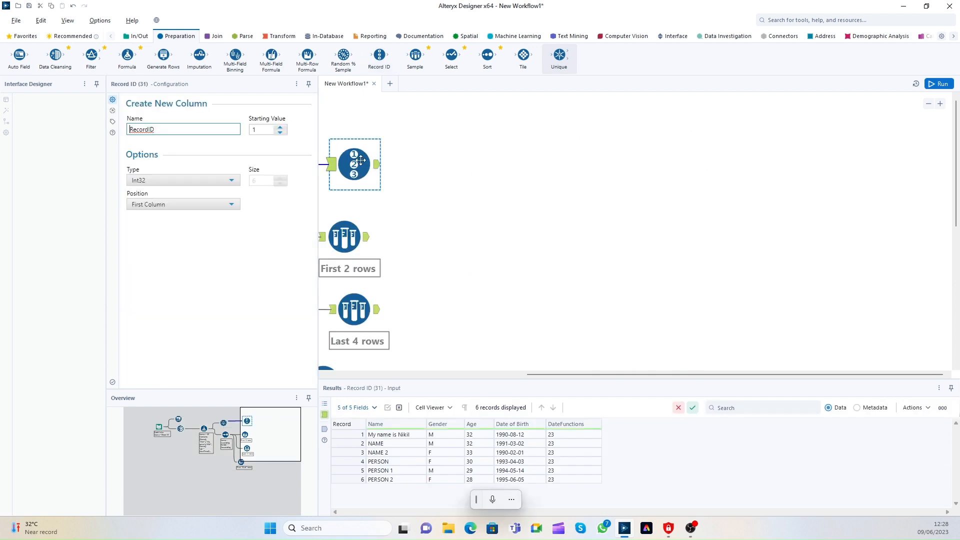
left_click_drag(354, 165, 561, 164)
left_click(931, 85)
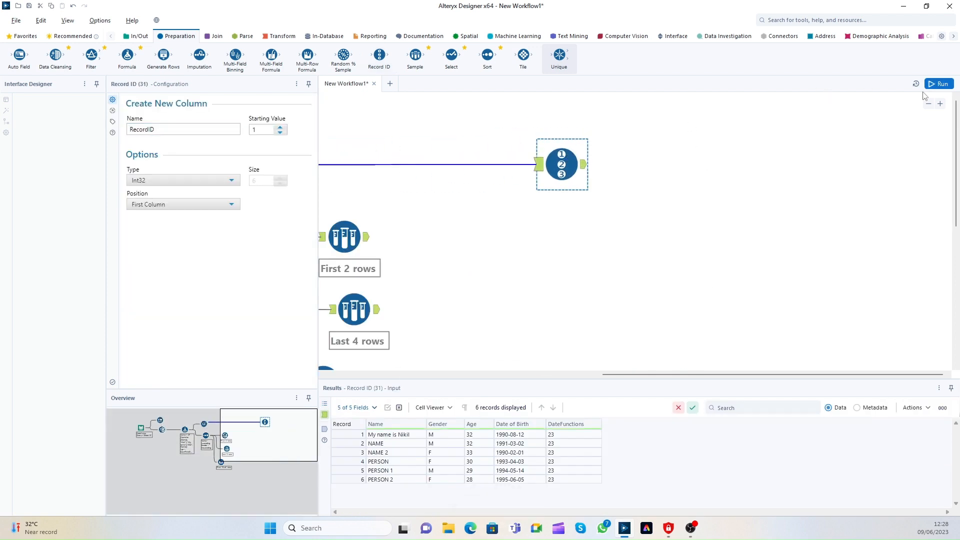
Examine the input records of the Record ID tool, going through the values in the Name column.
left_click(561, 170)
left_click(535, 166)
left_click(540, 167)
left_click(379, 437)
left_click(391, 453)
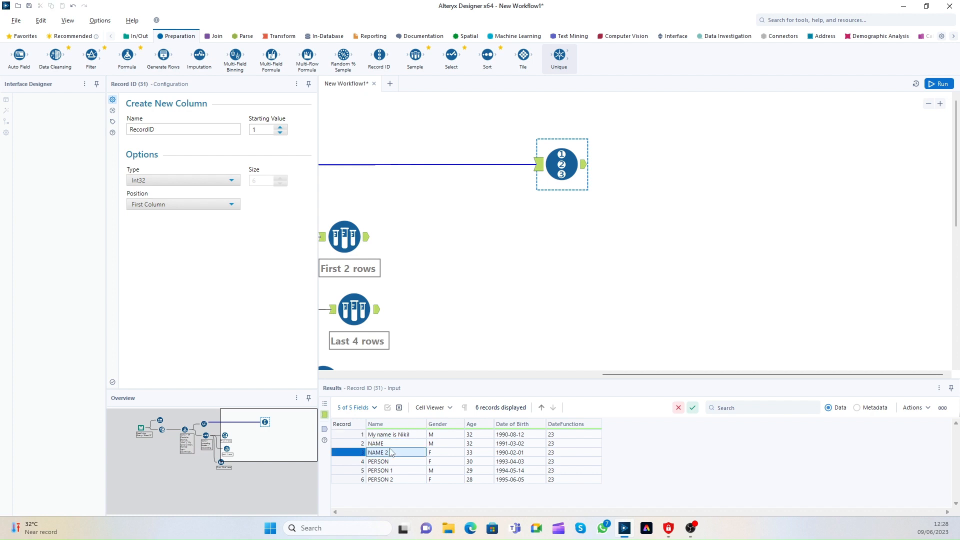
left_click(393, 444)
left_click(395, 452)
left_click(395, 461)
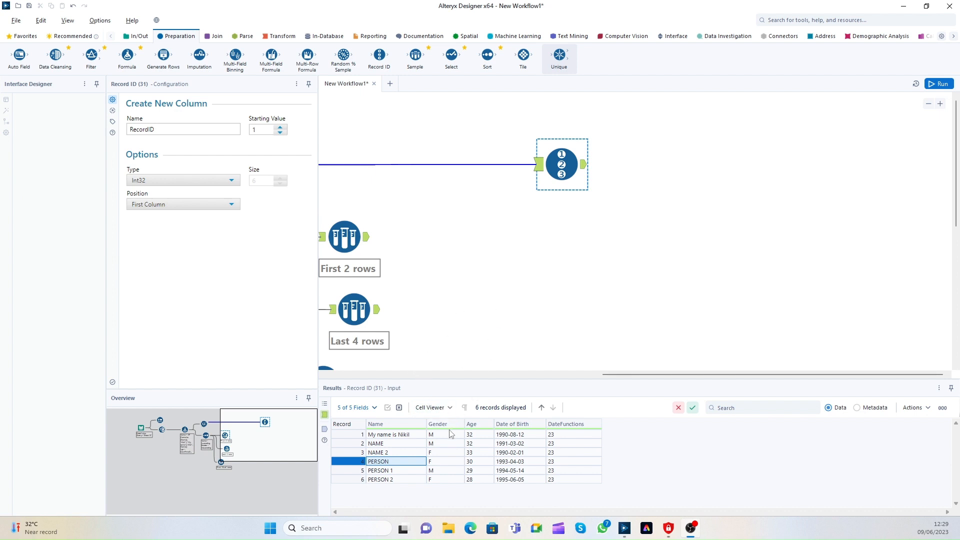
left_click(415, 438)
left_click(402, 453)
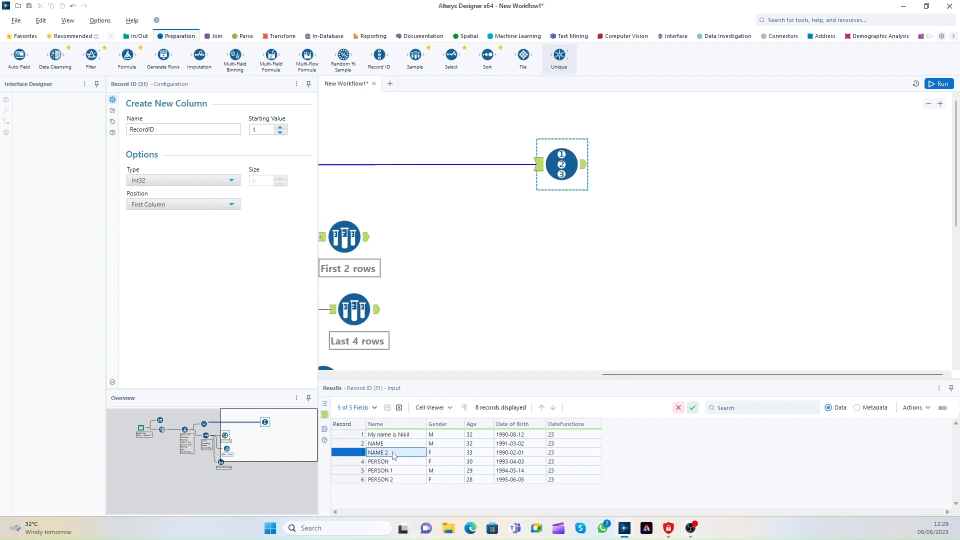
left_click(391, 464)
left_click(395, 478)
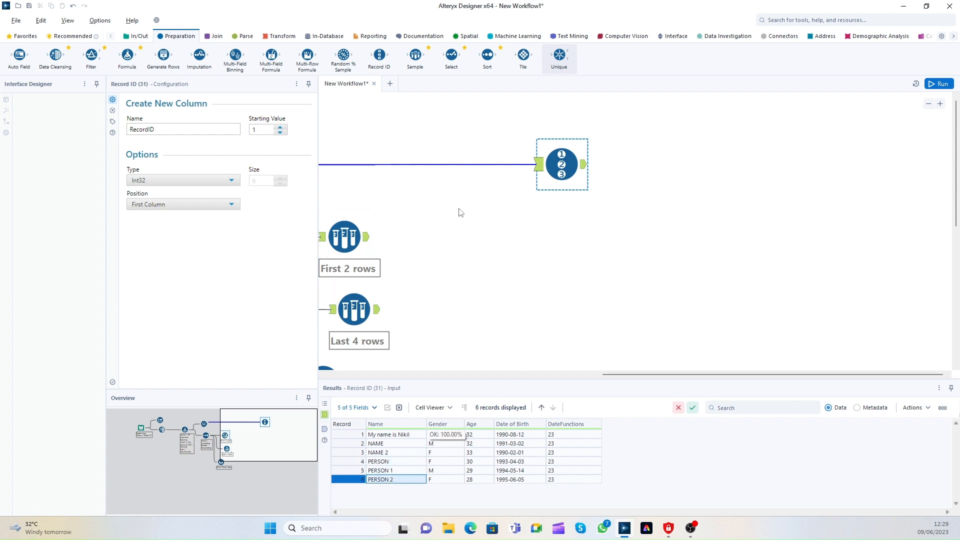
left_click_drag(392, 434, 400, 480)
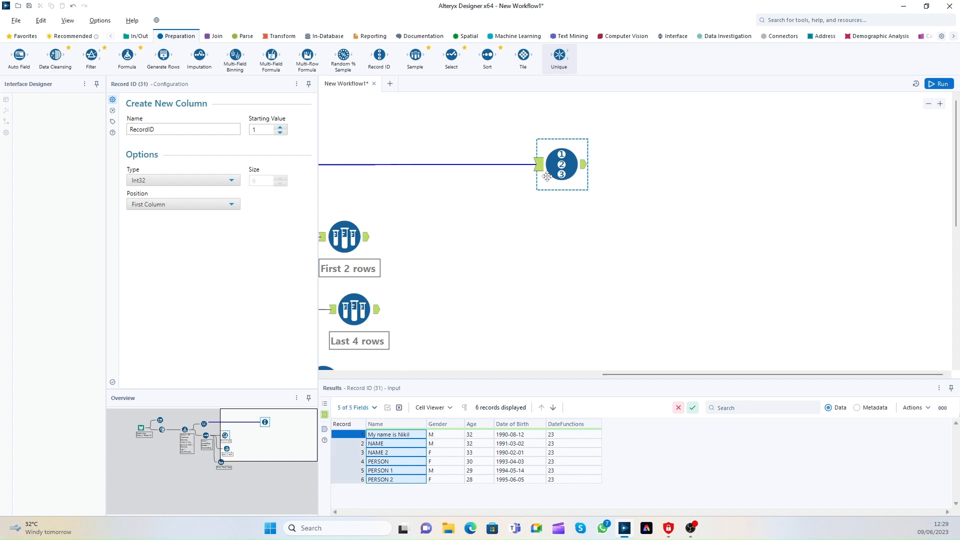
Name the Record ID column Index, keeping the Int32 type and the First Column position.
double_click(178, 129)
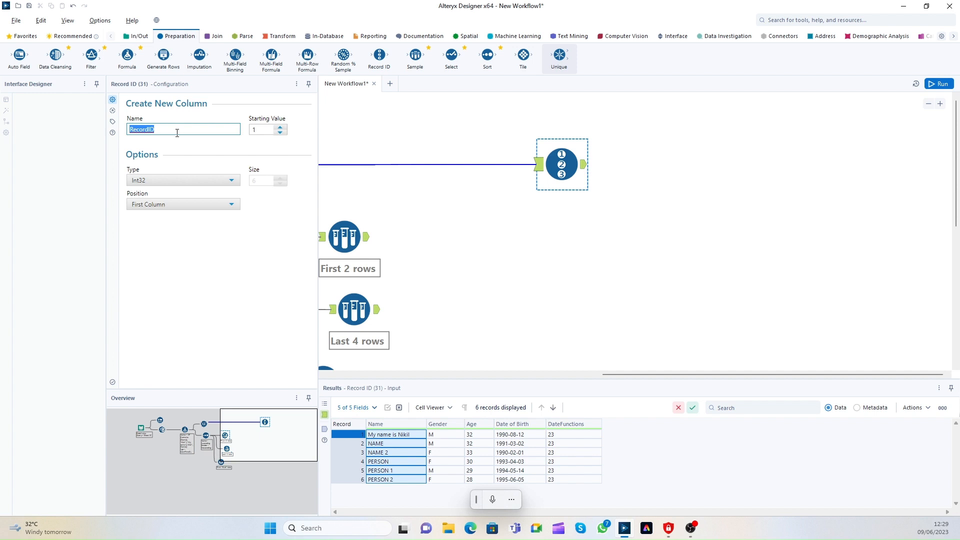
left_click_drag(174, 132, 114, 116)
key("BackSpace")
left_click(178, 181)
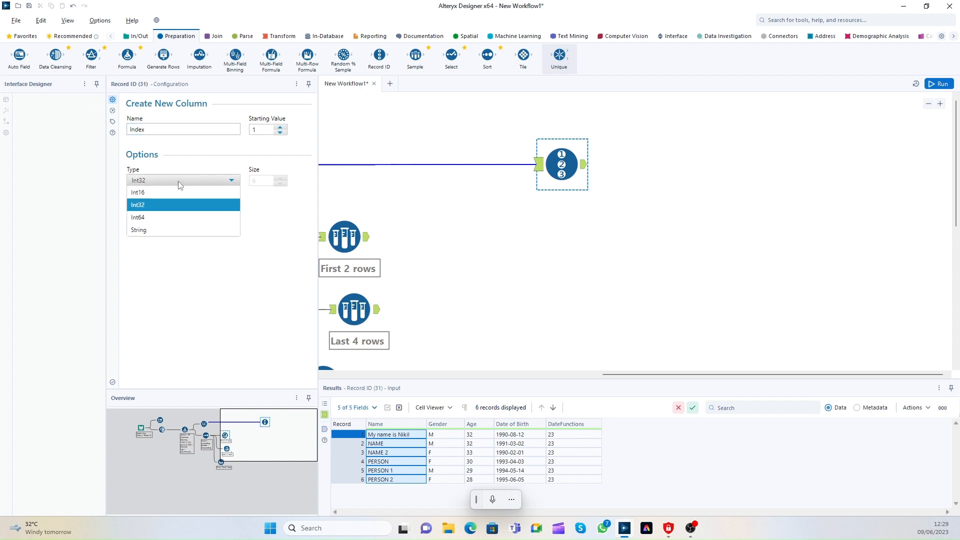
left_click(157, 211)
left_click(225, 181)
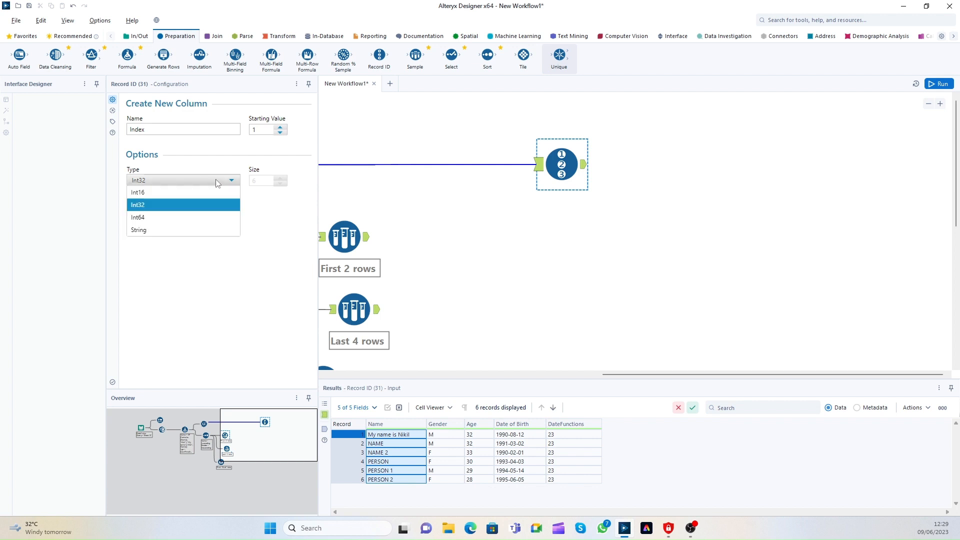
left_click(187, 205)
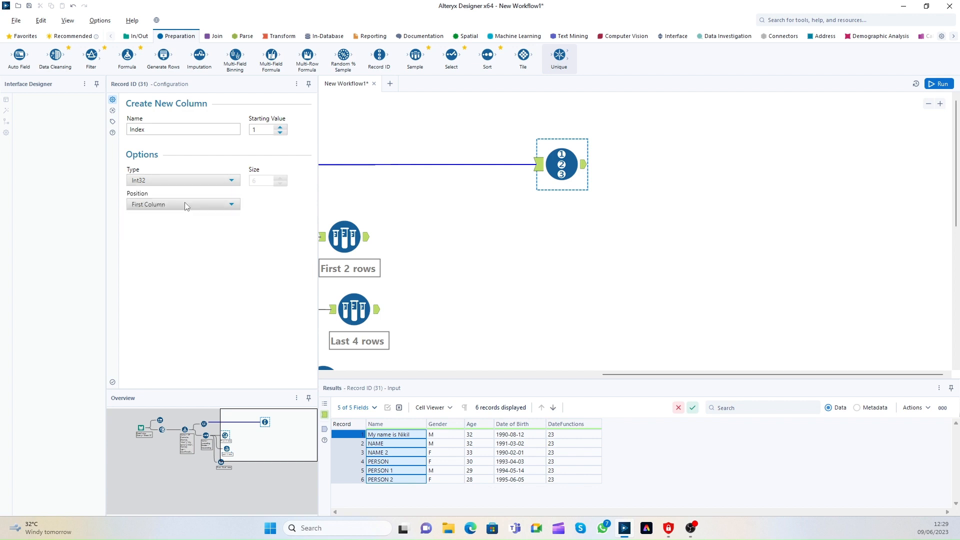
left_click(186, 206)
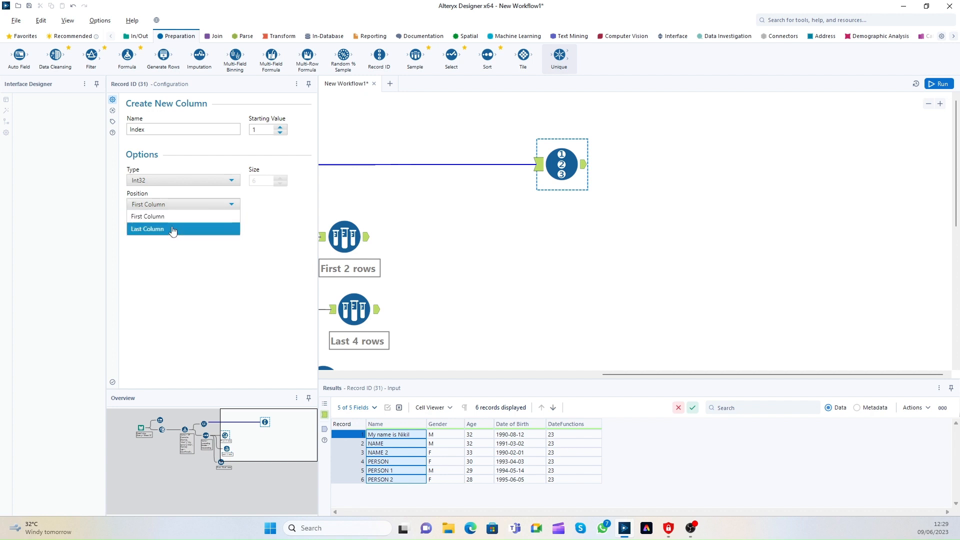
left_click(179, 218)
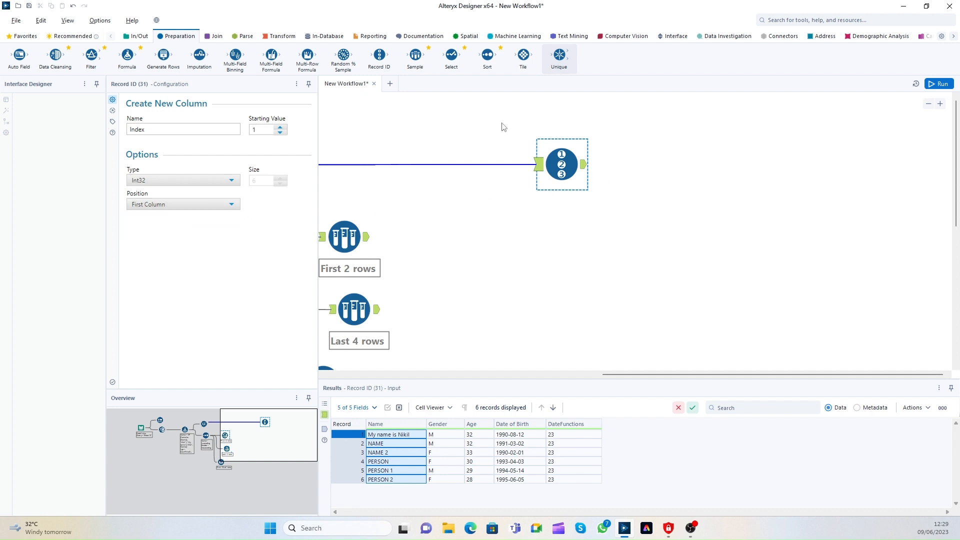
Run the workflow and examine the Index column alongside the other fields in the Record ID output.
left_click(929, 87)
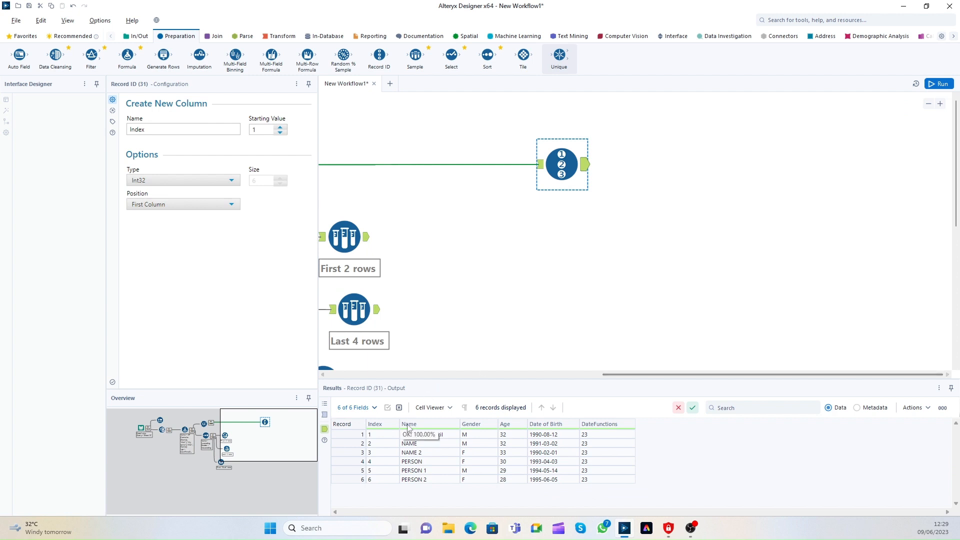
left_click_drag(381, 435, 381, 476)
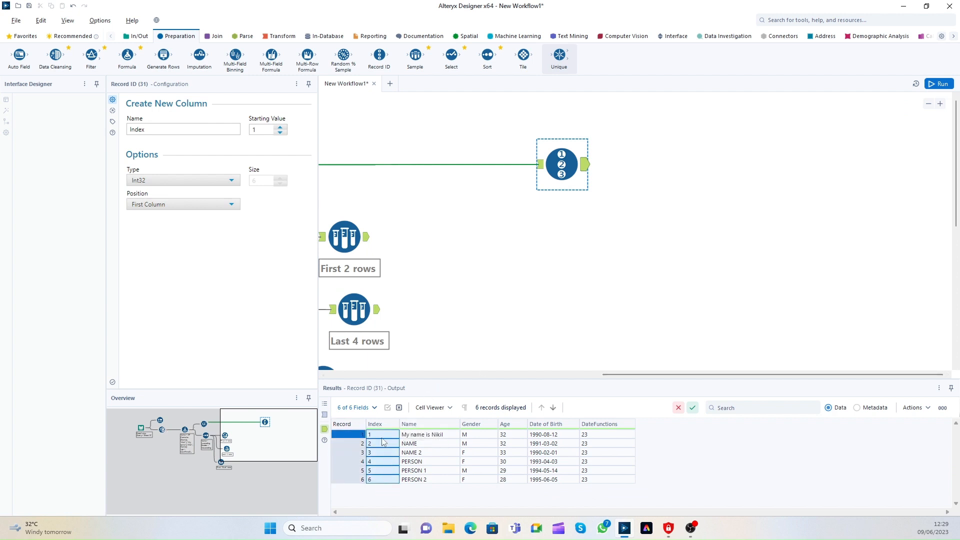
left_click_drag(381, 438, 573, 459)
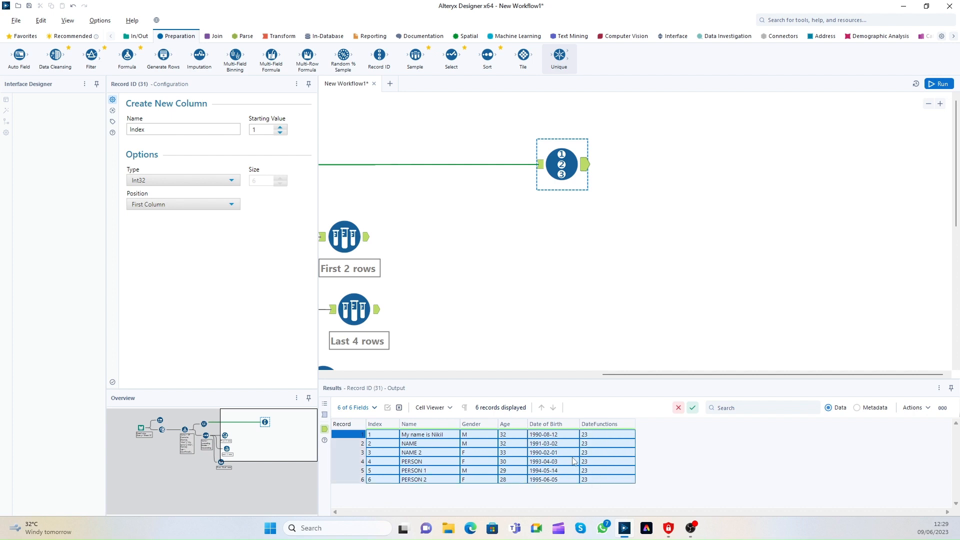
Set the Index column's position to Last Column and run the workflow again.
left_click(204, 206)
left_click(175, 228)
left_click(939, 84)
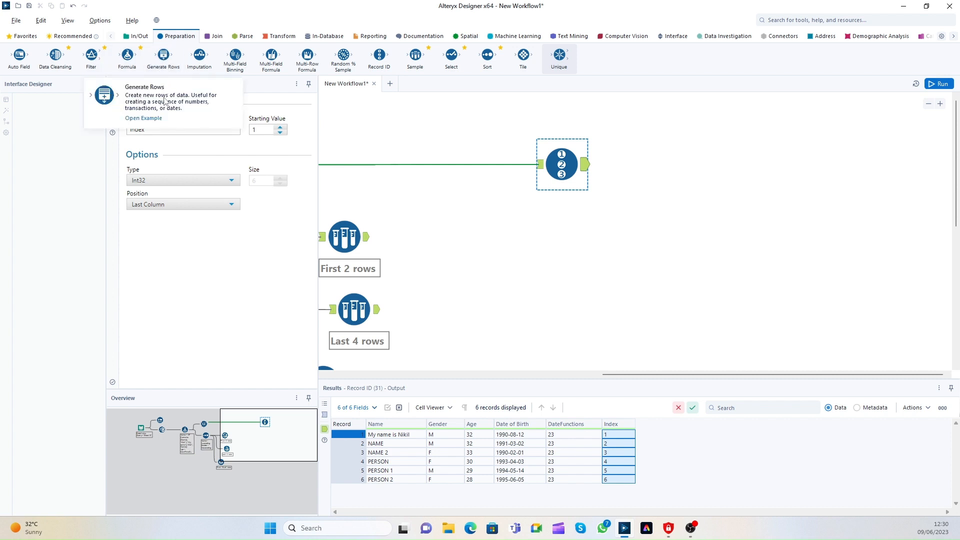
Add a Generate Rows tool after the Record ID tool and return to the Record ID output records.
left_click_drag(160, 70, 698, 165)
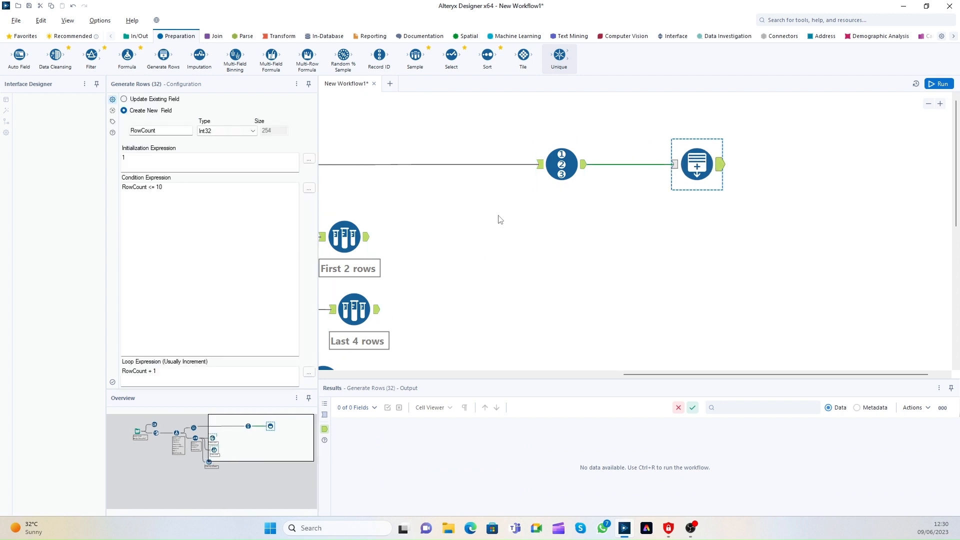
left_click(578, 175)
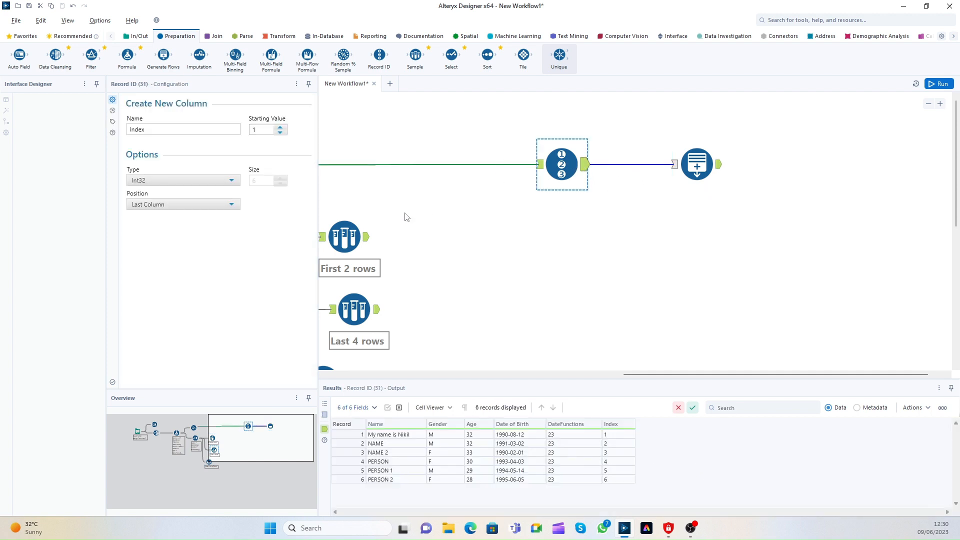
Examine the output records of the First 2 rows sample, checking the Name and Date of Birth values.
left_click(371, 243)
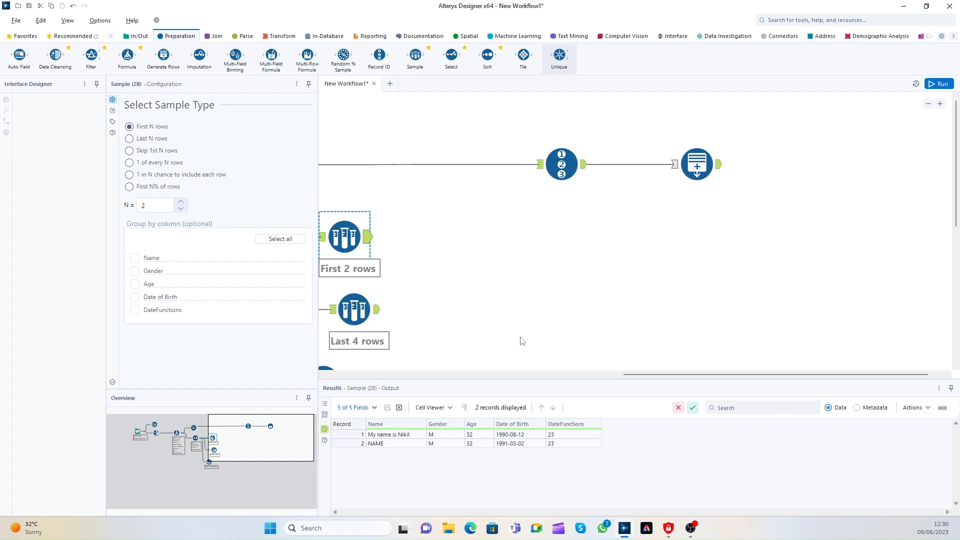
left_click(515, 442)
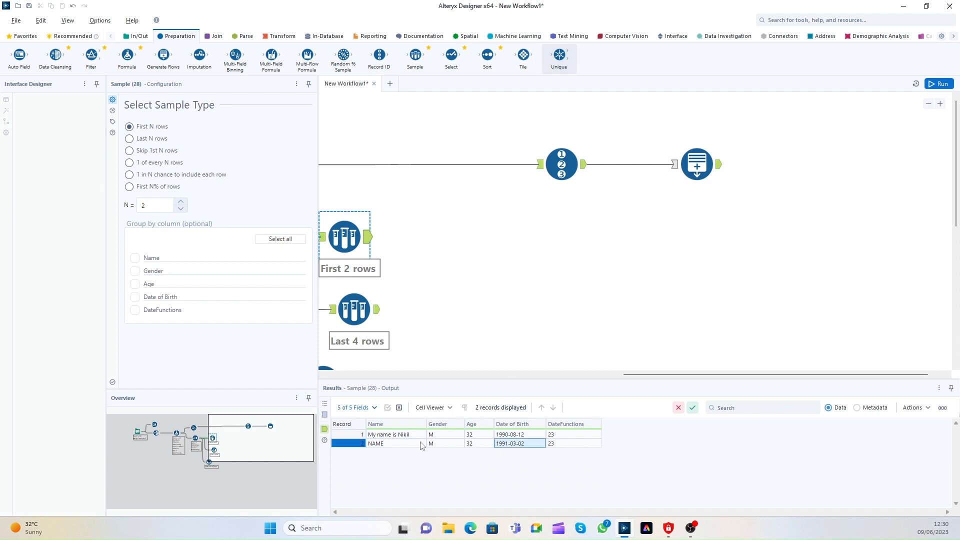
left_click(399, 442)
left_click_drag(390, 435, 528, 451)
left_click(534, 444)
left_click(459, 446)
left_click(409, 442)
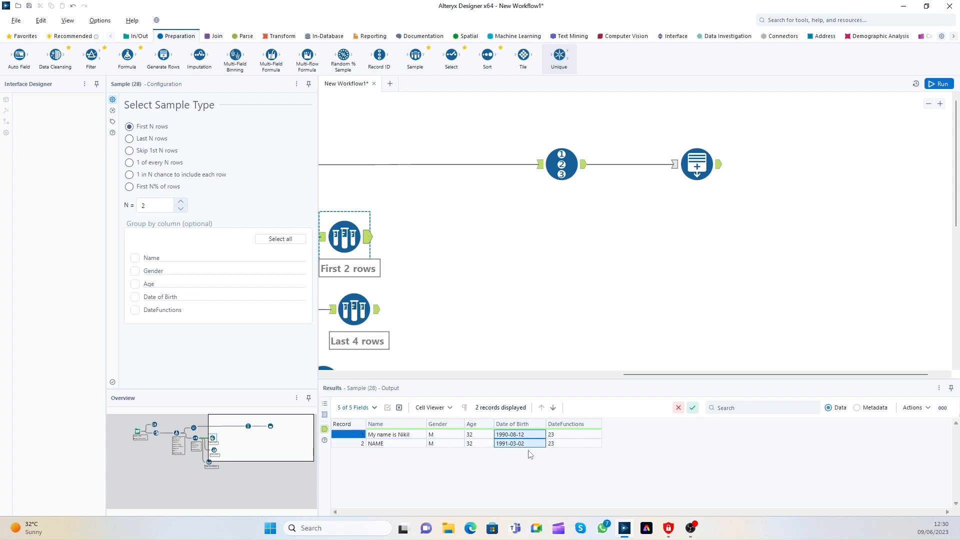
Examine the DateFunctions, Date of Birth and Name cells of the two sampled records individually.
double_click(554, 445)
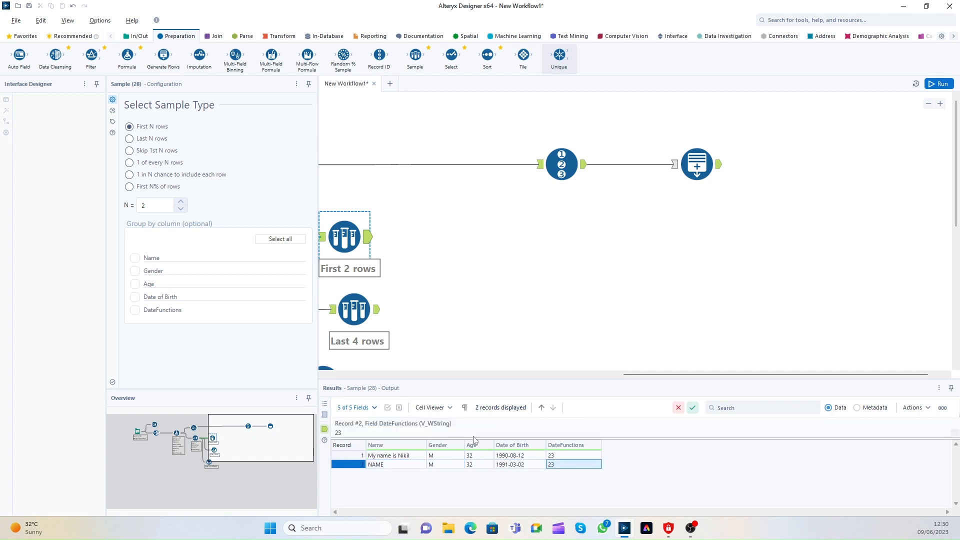
left_click_drag(470, 438, 478, 421)
left_click(518, 442)
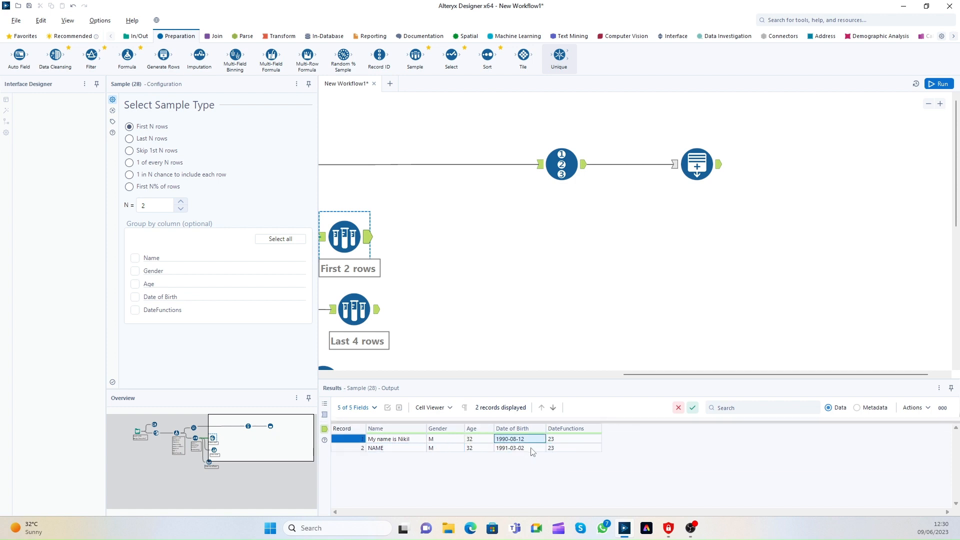
left_click(415, 450)
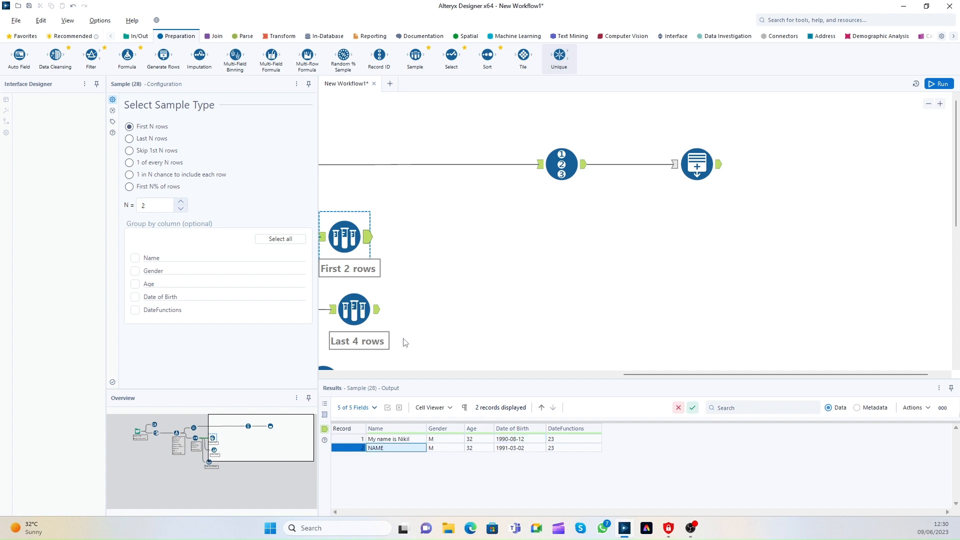
Delete the Generate Rows tool connected after the Record ID tool.
left_click(685, 170)
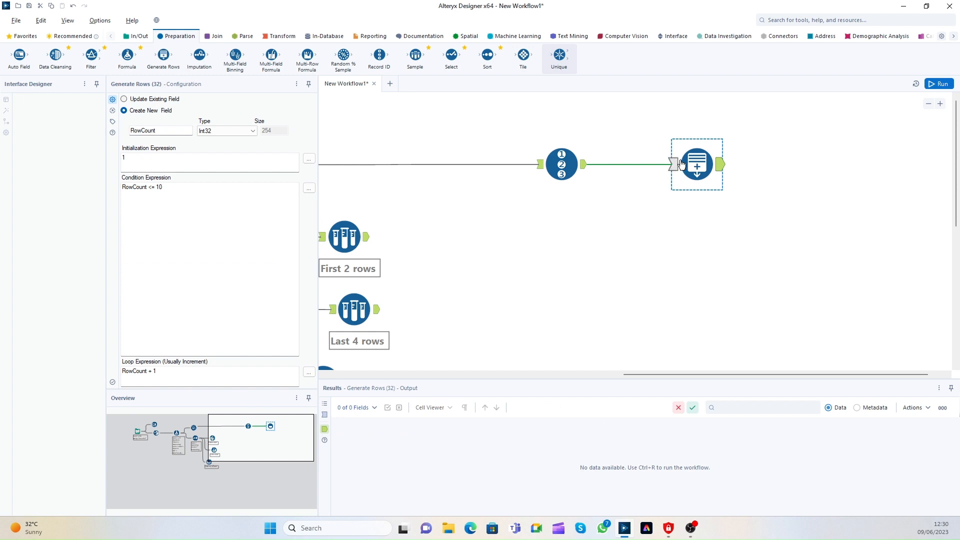
key("Delete")
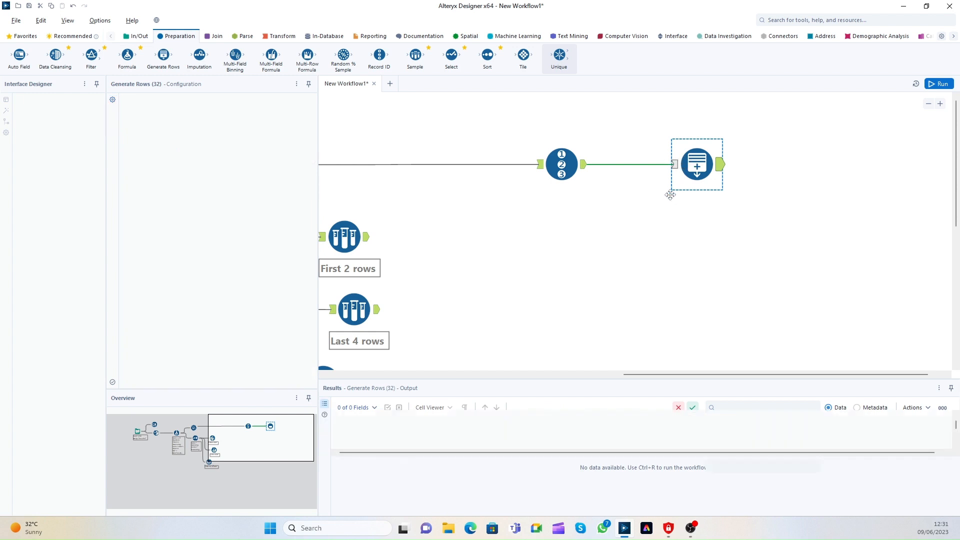
Set N to 1 in the First N rows sample, run the workflow and display that sample's output.
left_click(352, 244)
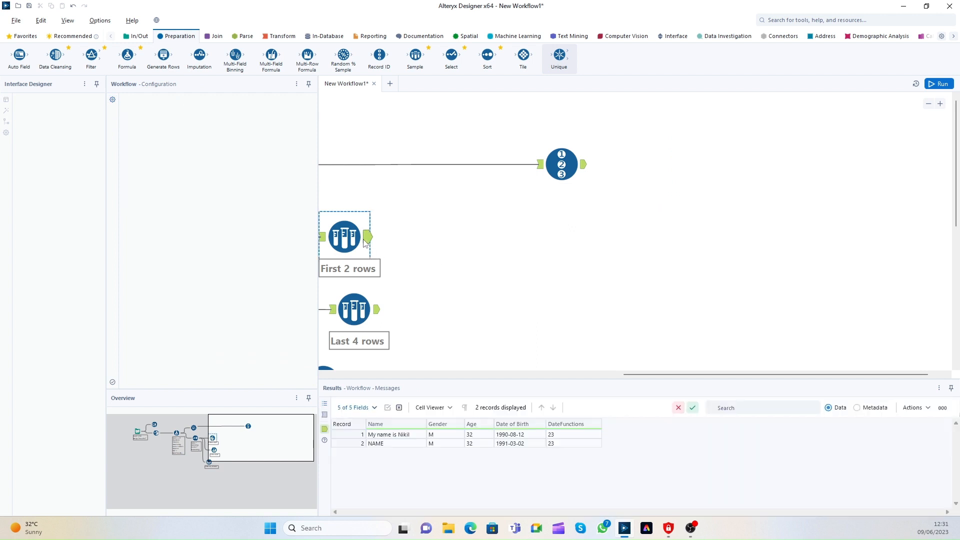
left_click(155, 211)
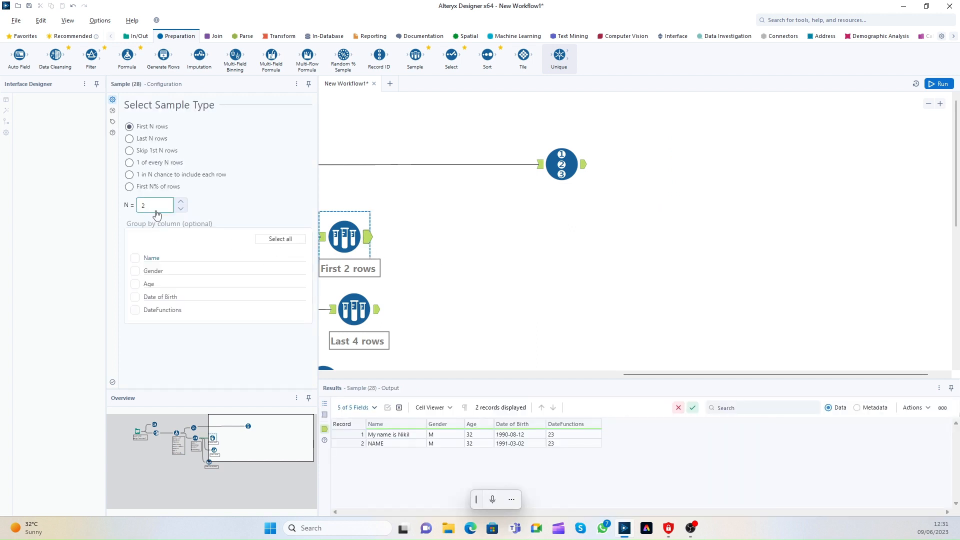
key("BackSpace")
type("1")
left_click(939, 83)
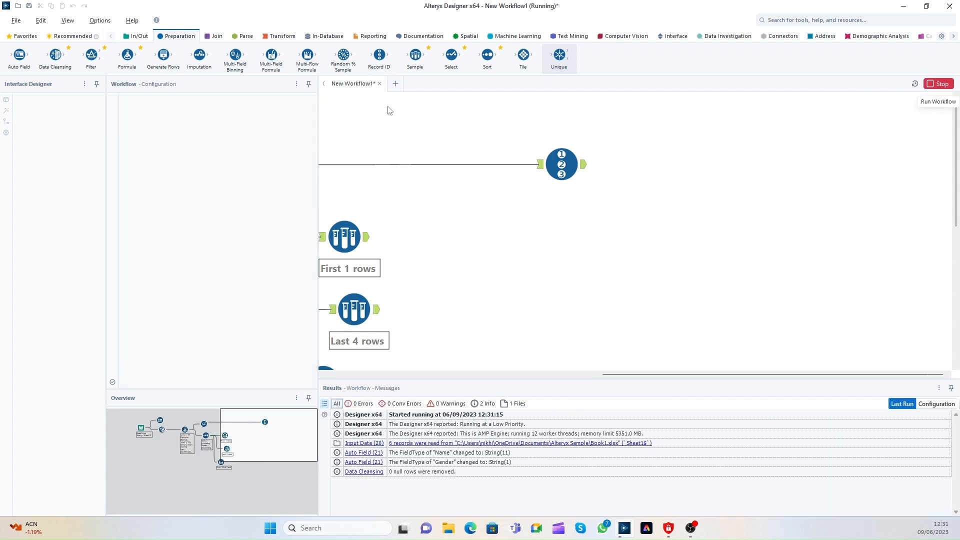
left_click(344, 237)
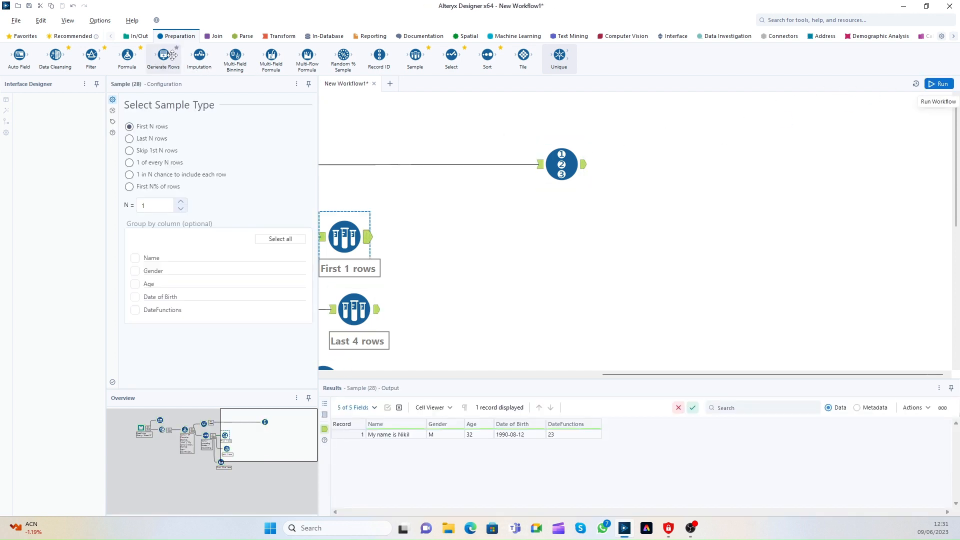
Add a Generate Rows tool after the First 1 rows sample, run the workflow and display the new tool's output.
left_click_drag(171, 55, 430, 237)
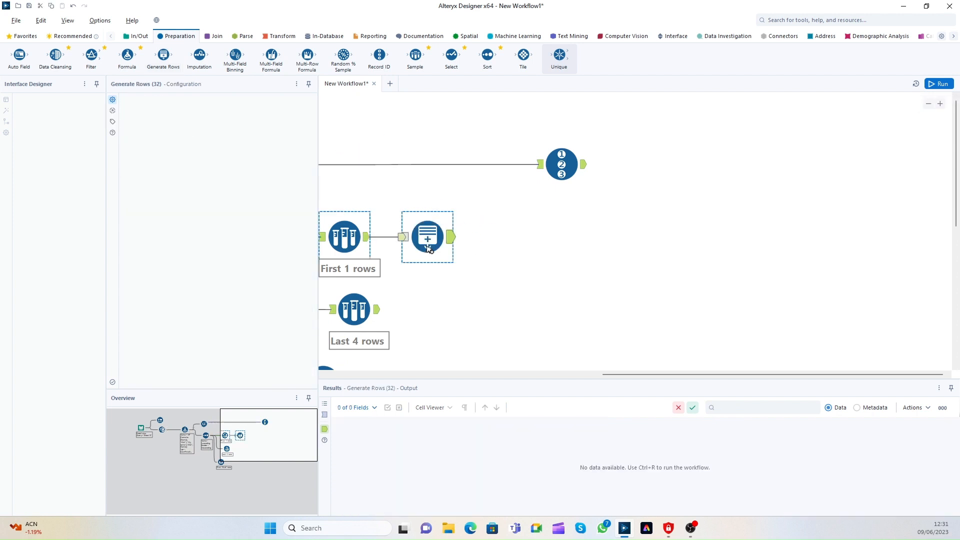
left_click_drag(422, 238, 548, 240)
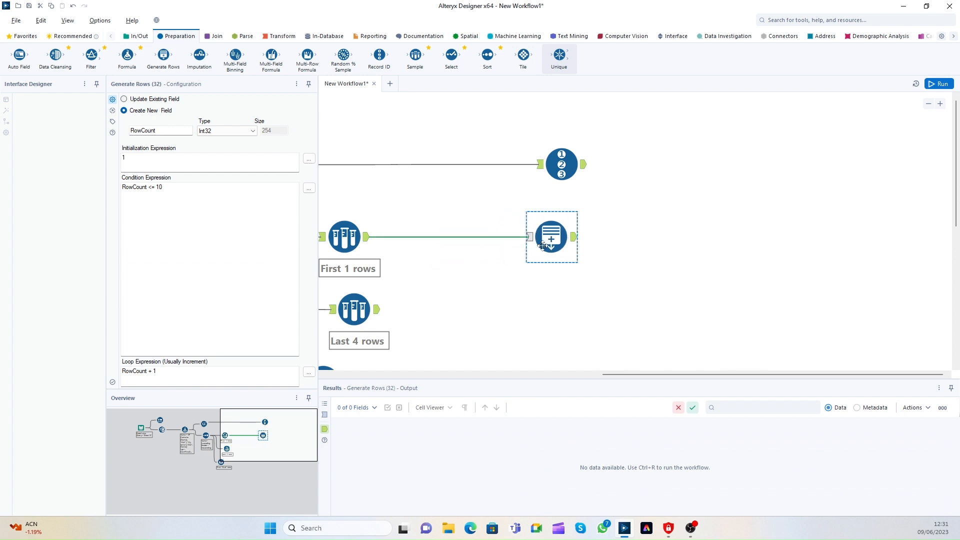
left_click(362, 244)
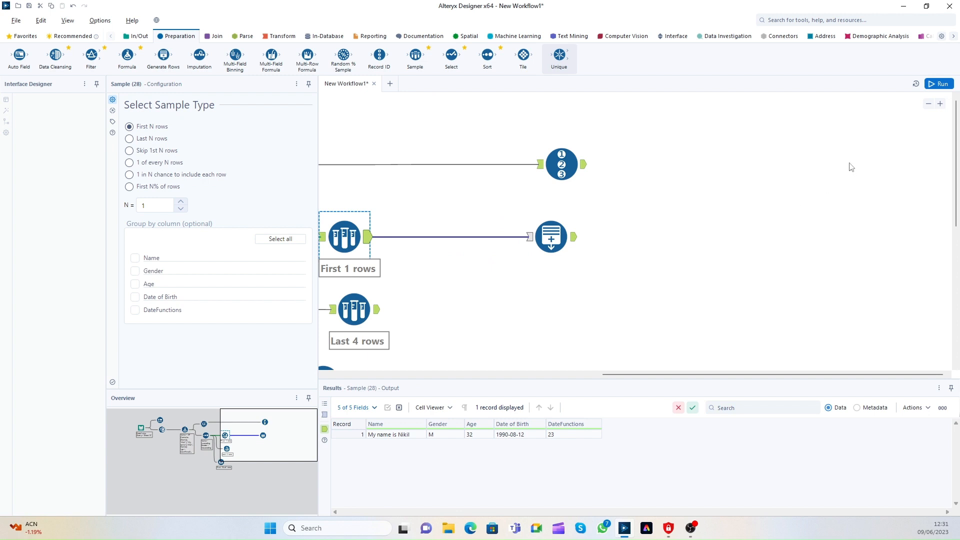
left_click(940, 83)
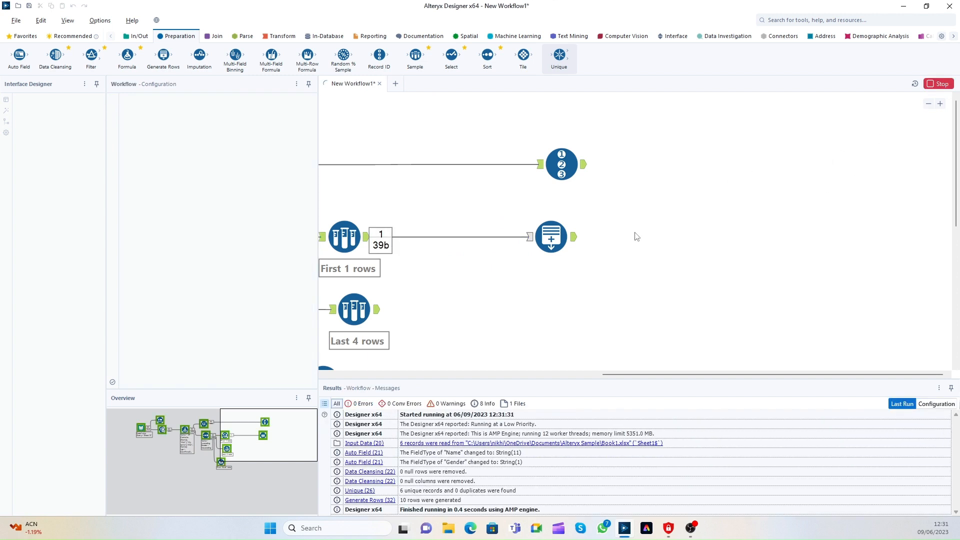
left_click(552, 236)
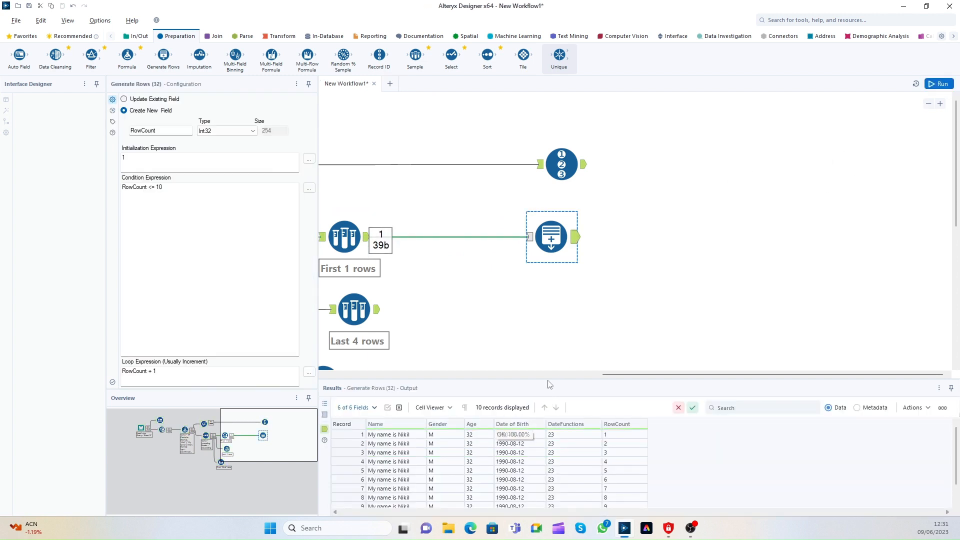
Compare the Generate Rows tool's input with its output, and review its place in the overall workflow.
left_click(529, 237)
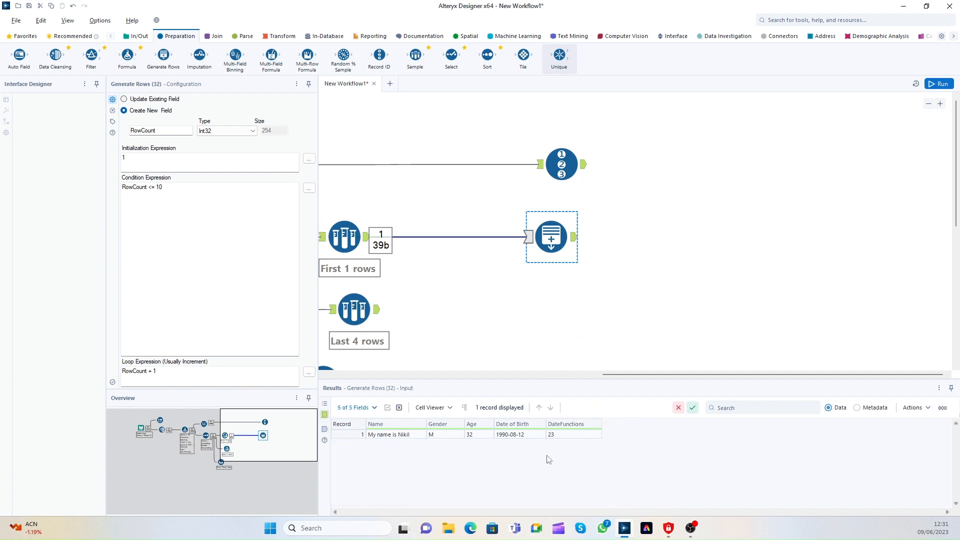
left_click(520, 435)
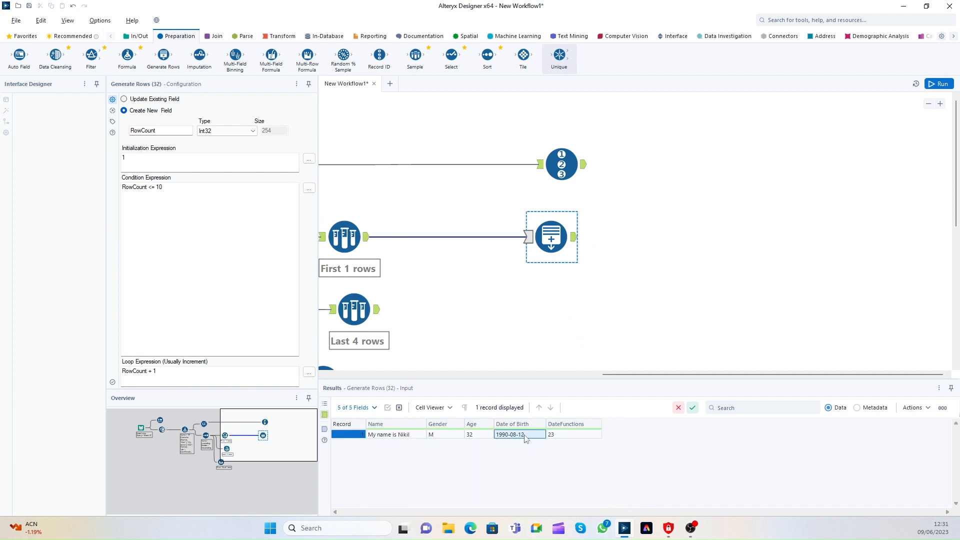
left_click(575, 237)
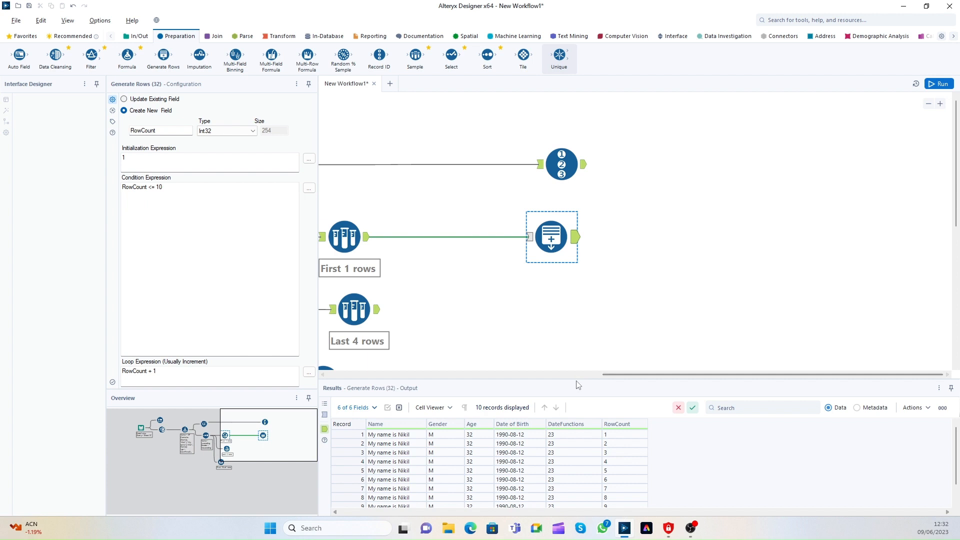
left_click(577, 374)
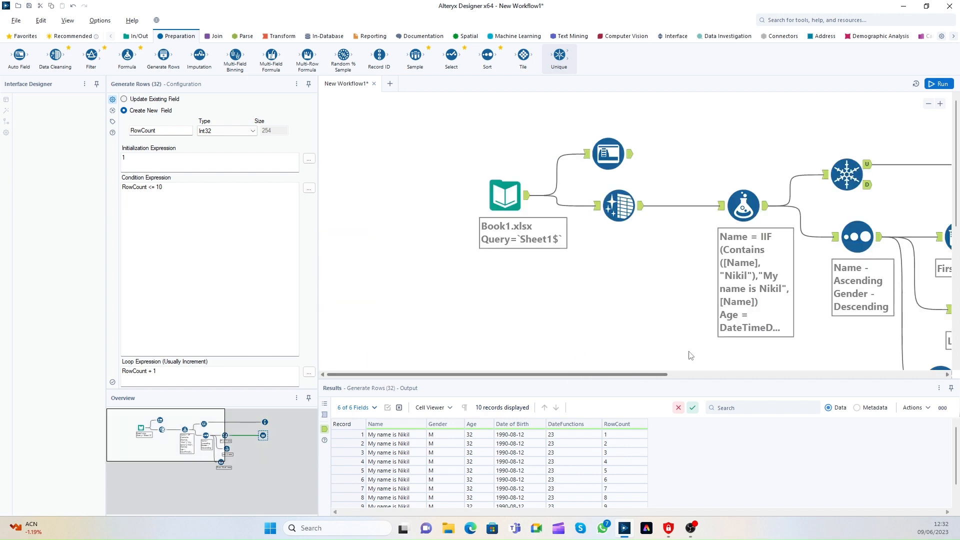
left_click(705, 376)
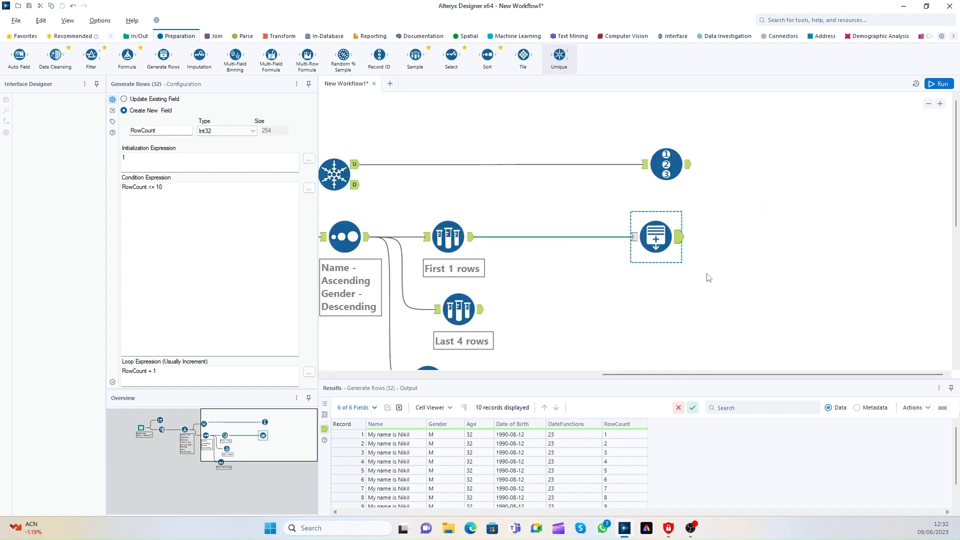
scroll(709, 277, "up", 1)
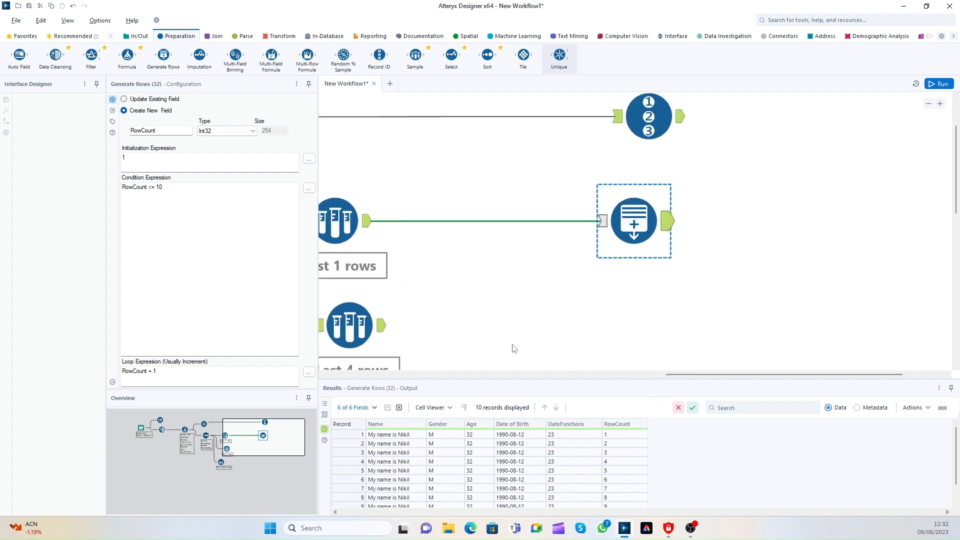
scroll(580, 454, "down", 1)
left_click(356, 229)
Examine the Initialization Expression of the Generate Rows tool in the formula editor, then close the editor without changes.
left_click(143, 164)
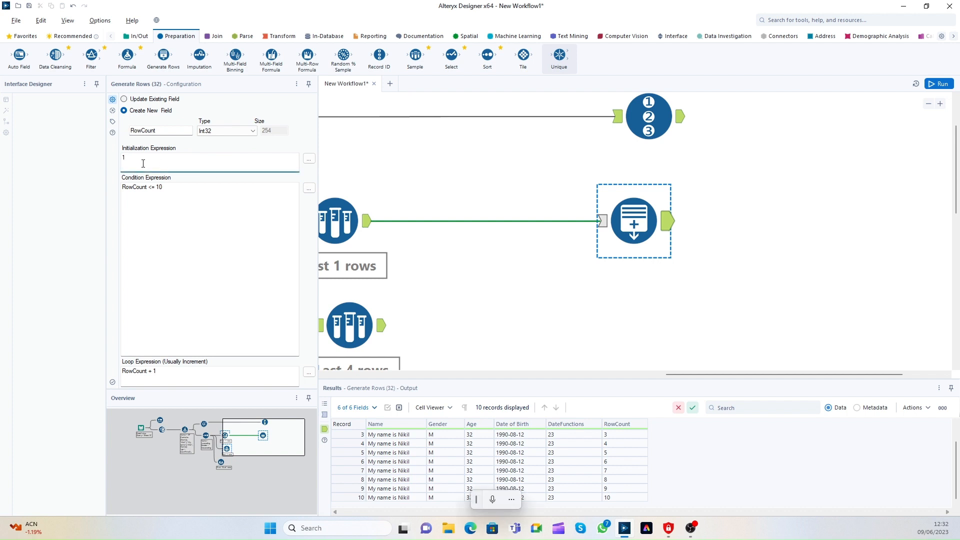
left_click(309, 158)
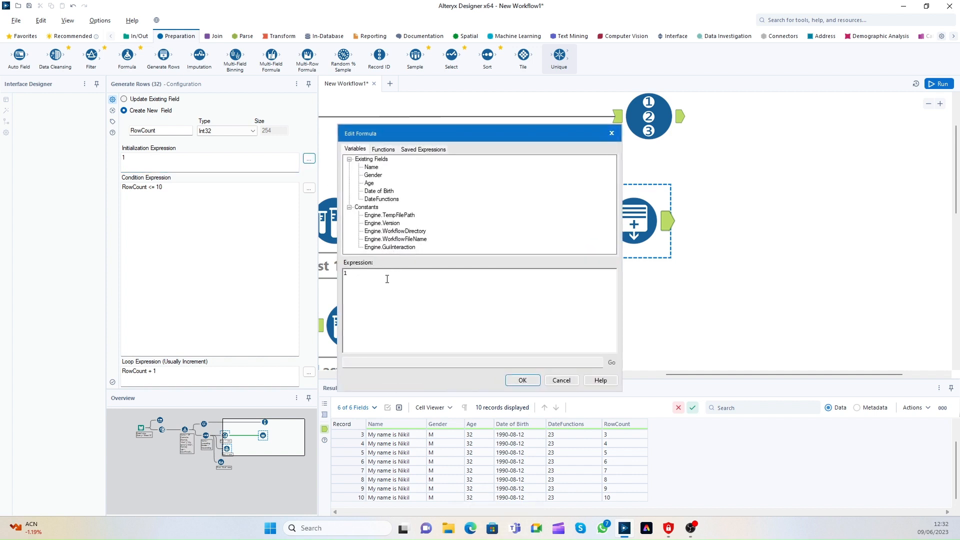
left_click(564, 381)
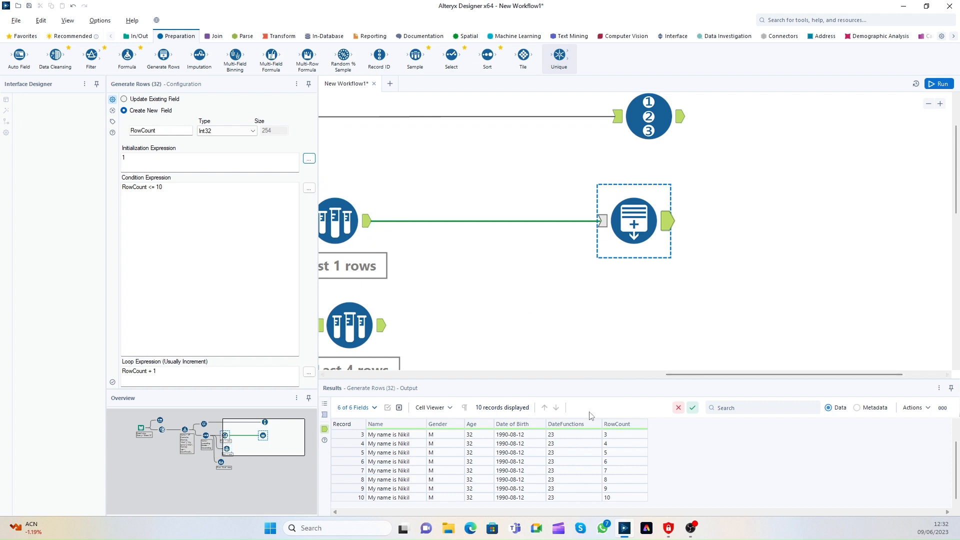
Examine how the initialization, condition and loop expressions relate to the RowCount values in the Generate Rows output.
left_click_drag(615, 435, 616, 497)
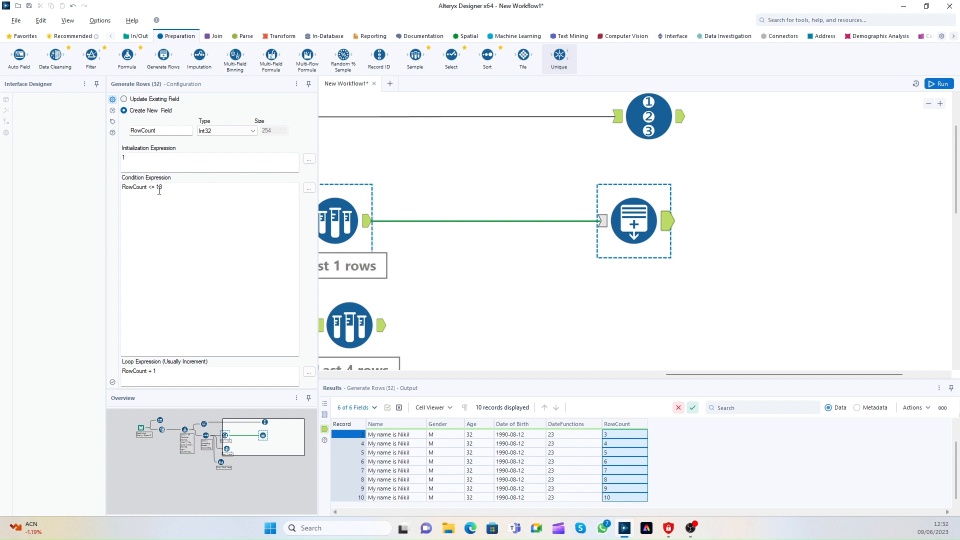
left_click_drag(164, 188, 99, 183)
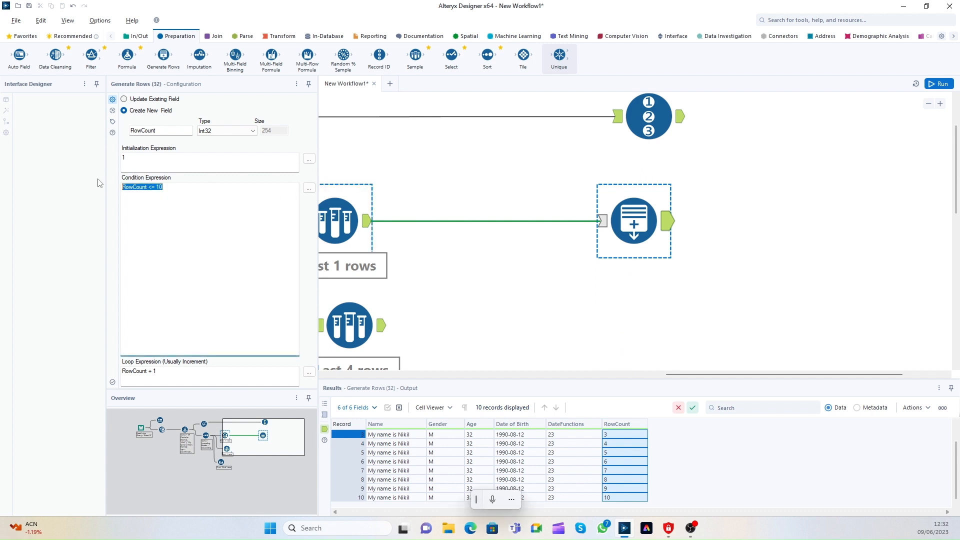
left_click(207, 191)
left_click_drag(198, 191, 118, 190)
left_click_drag(171, 376, 118, 375)
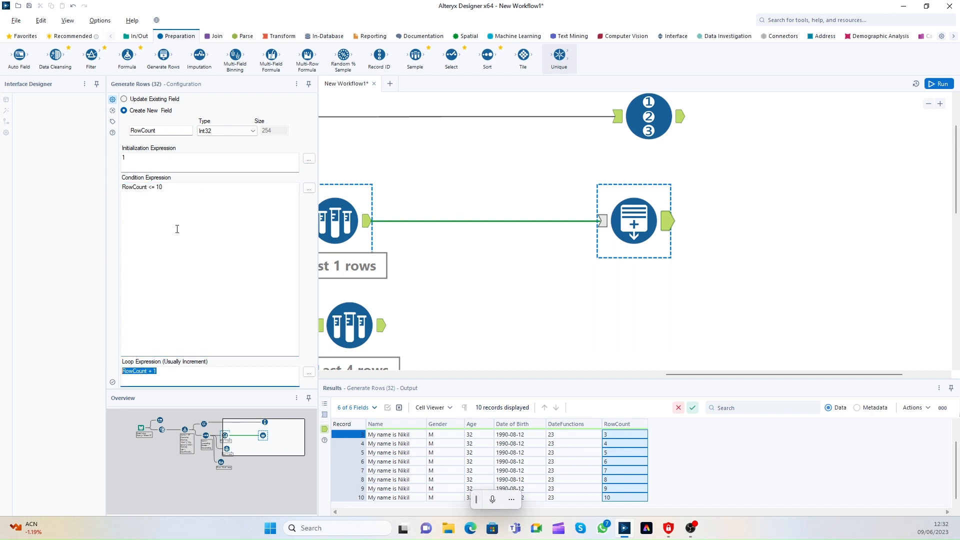
left_click_drag(146, 163, 110, 160)
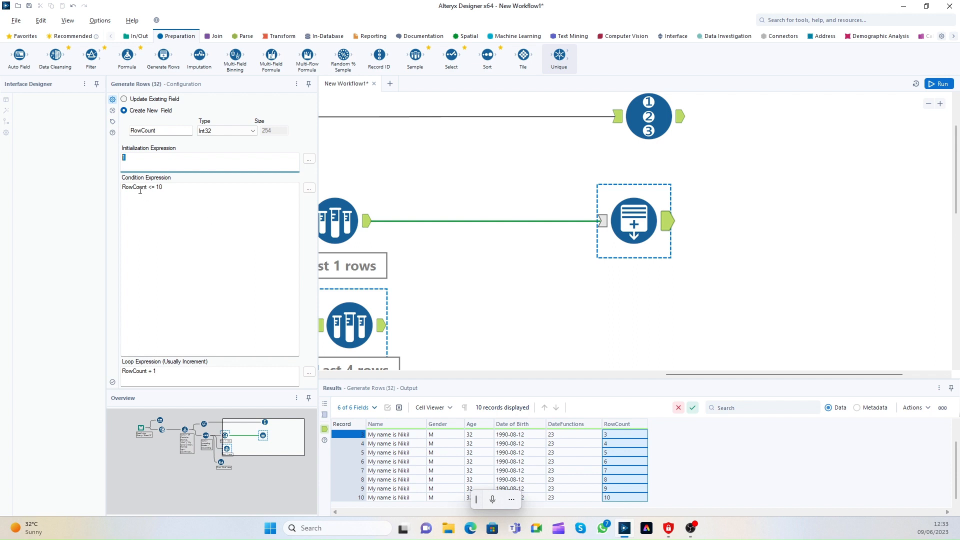
left_click_drag(168, 194, 111, 184)
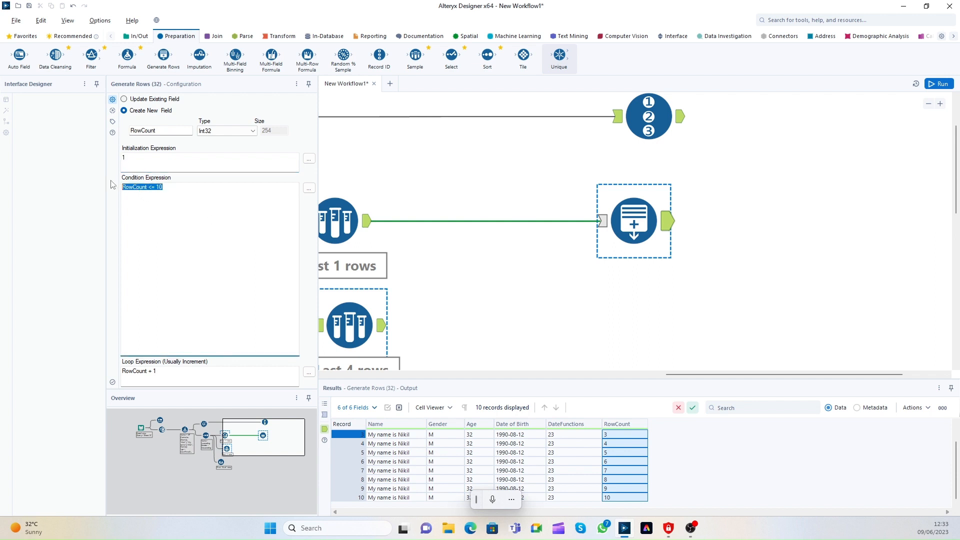
left_click(168, 189)
left_click_drag(161, 376, 97, 366)
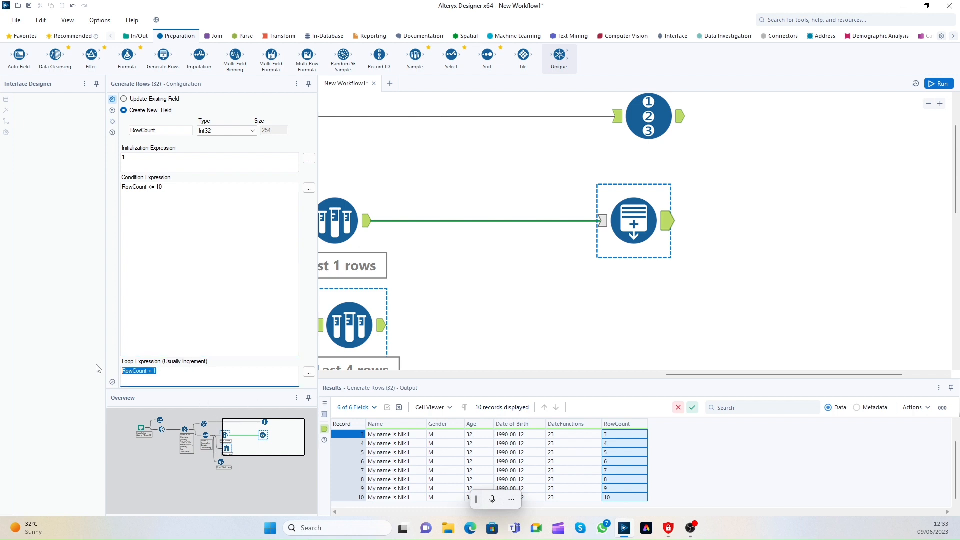
left_click(174, 372)
left_click_drag(175, 373, 122, 372)
scroll(620, 445, "up", 1)
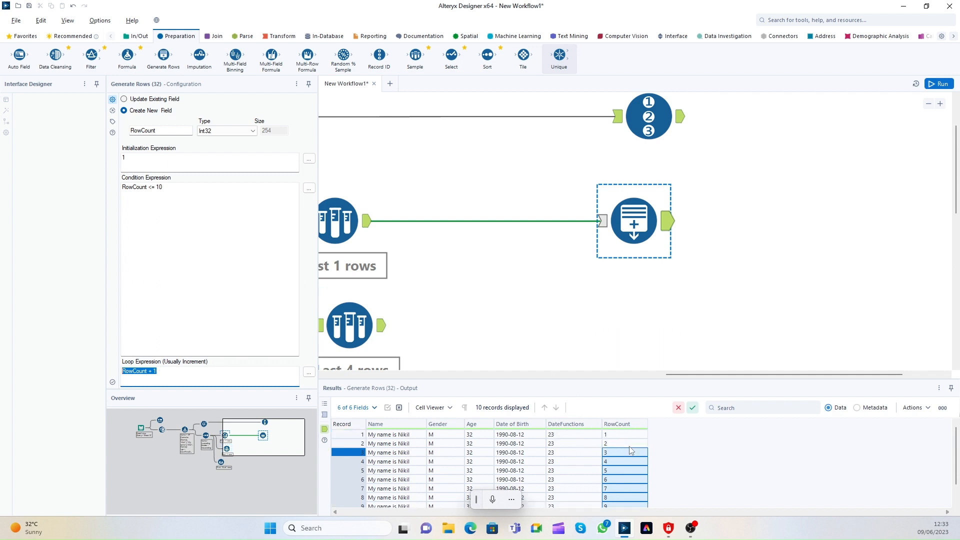
Try shortening the Generate Rows loop expression to RowCount, run the workflow and inspect the tool's messages.
left_click(191, 374)
left_click(939, 83)
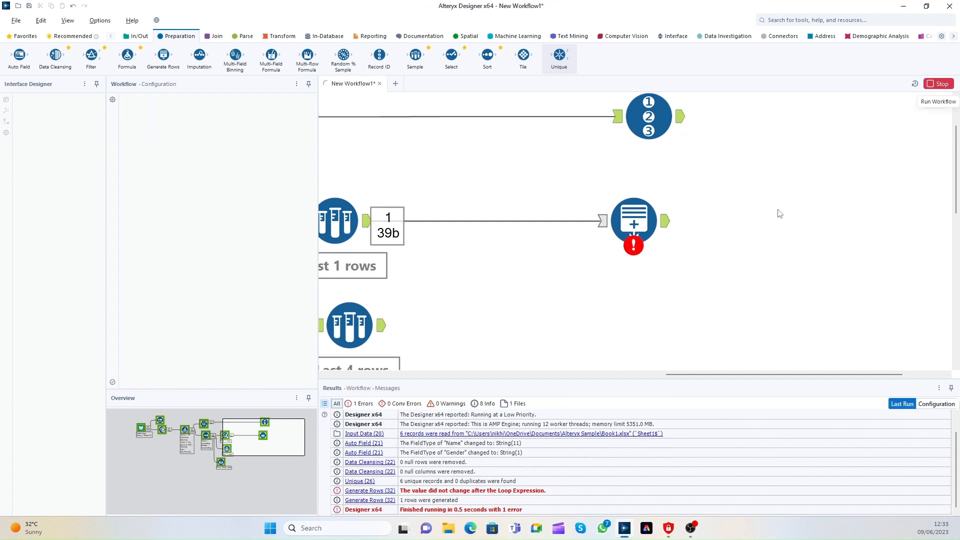
left_click(652, 232)
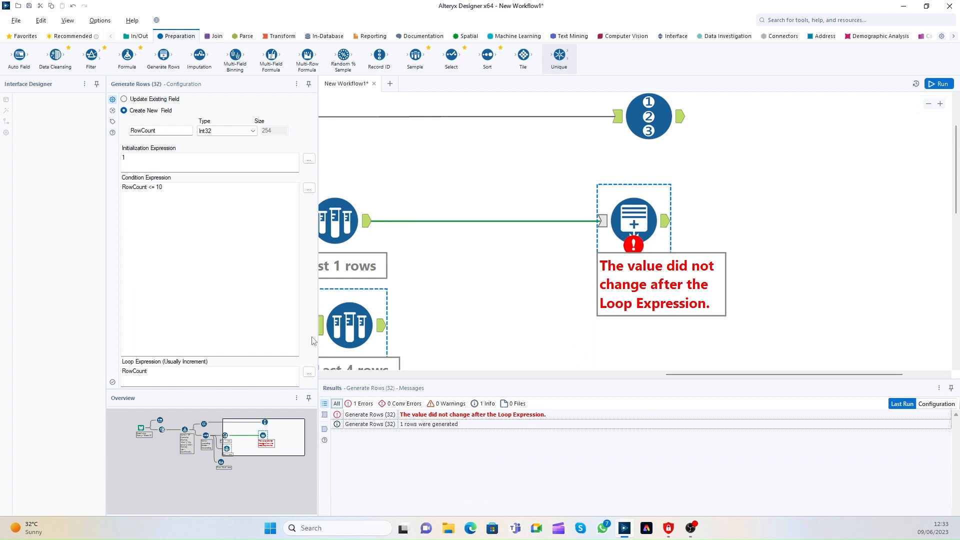
Set the Generate Rows loop expression to RowCount + 1, run the workflow and display the tool's output.
left_click(195, 372)
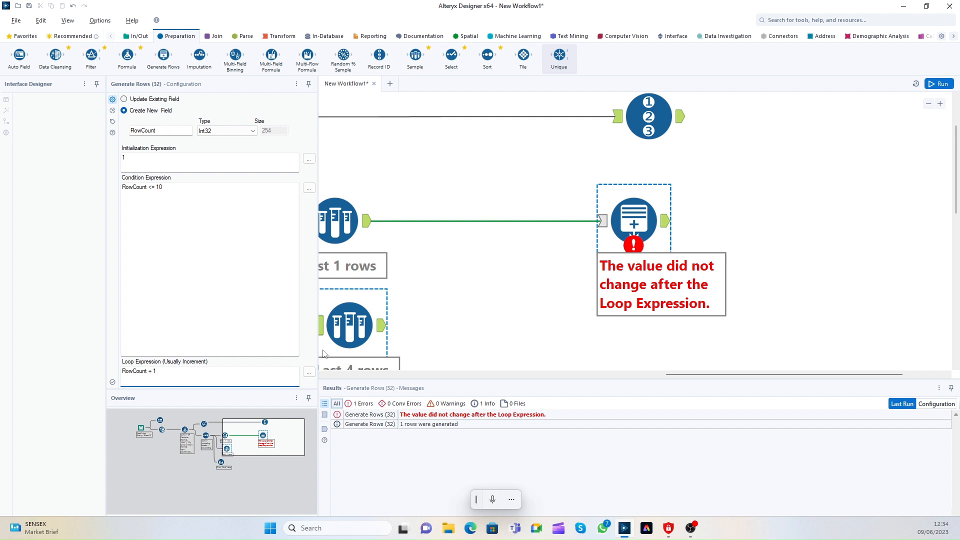
left_click(939, 84)
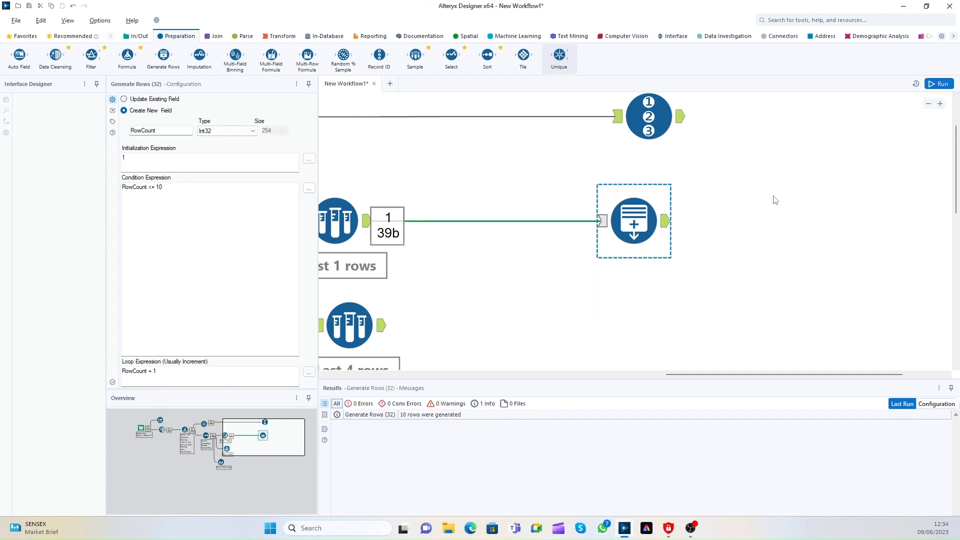
left_click(668, 223)
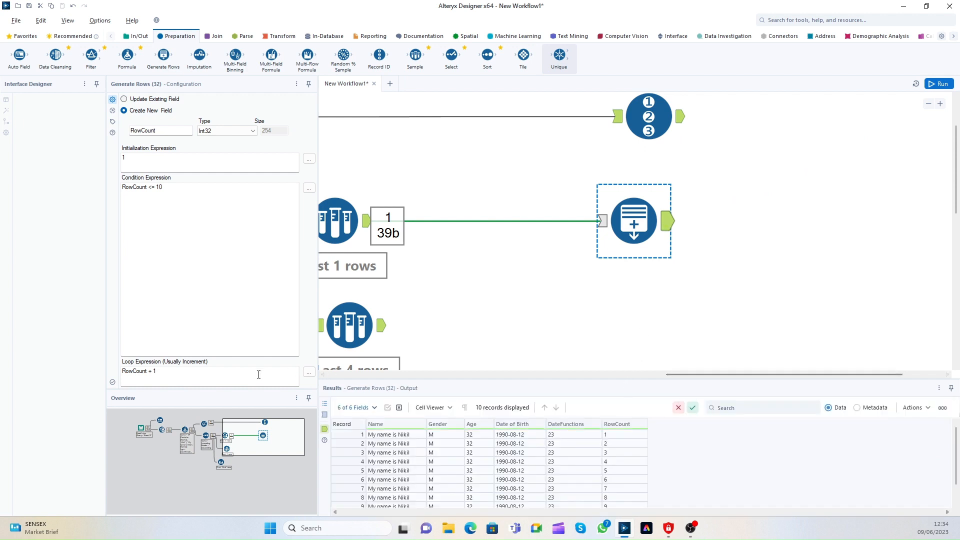
Set the Generate Rows loop expression to RowCount + 2 and run the workflow.
left_click(239, 376)
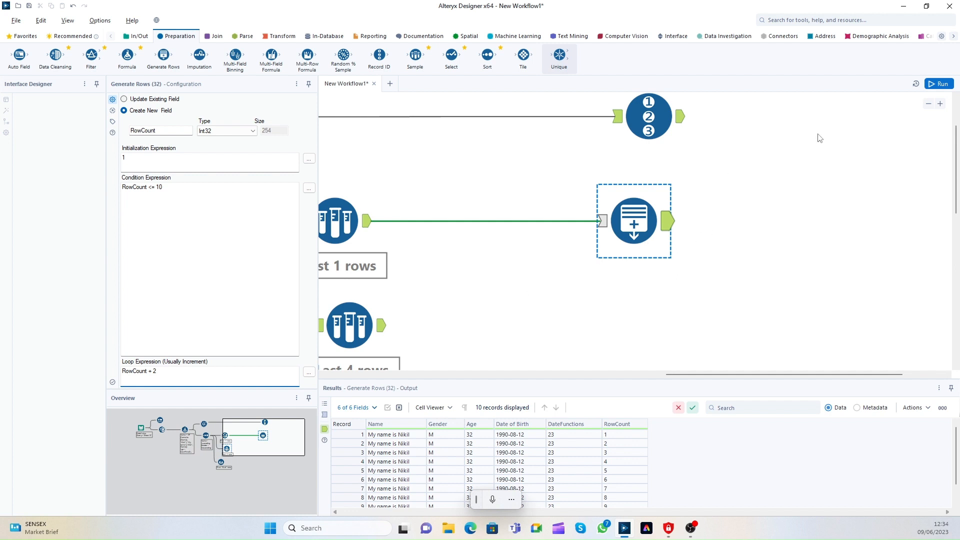
left_click(939, 84)
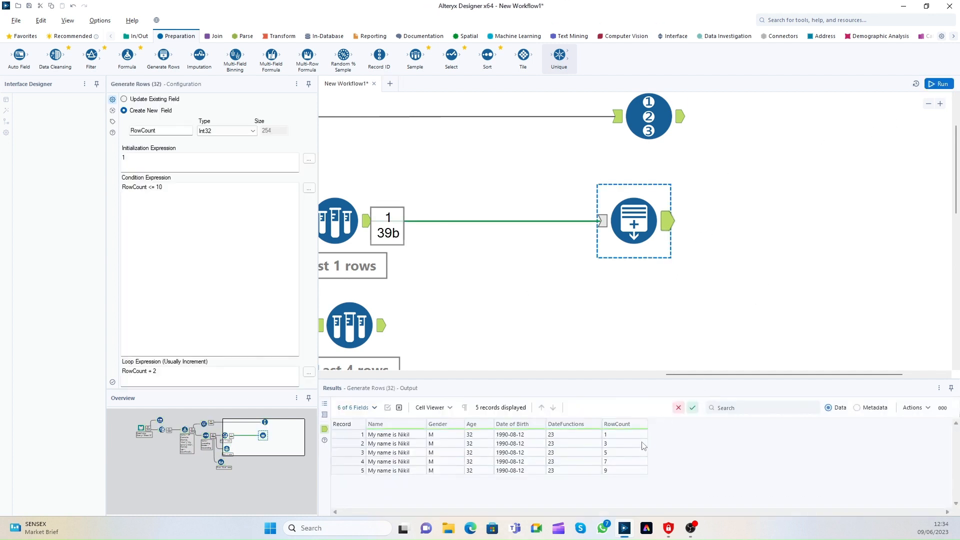
Examine how the RowCount values in the Generate Rows output follow from the condition and loop expressions.
left_click(632, 445)
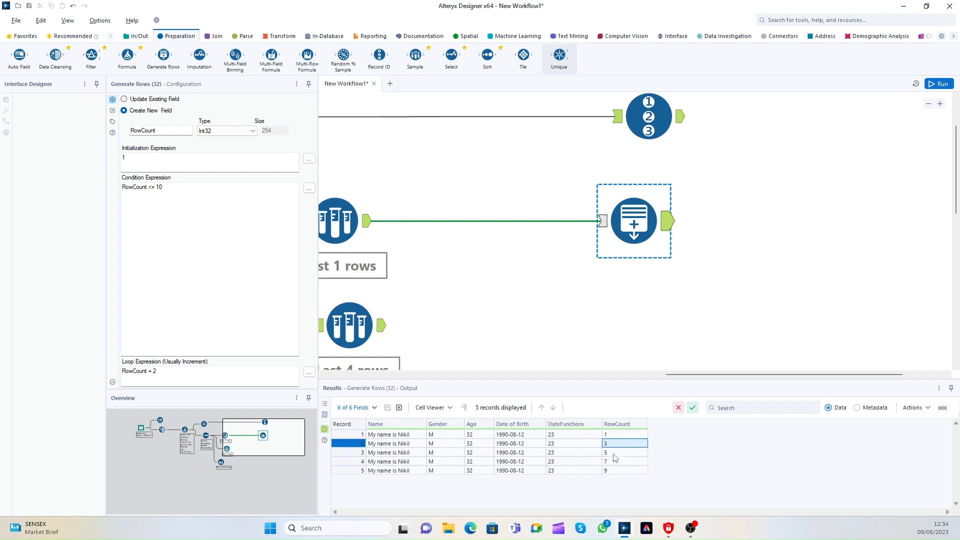
left_click(614, 454)
left_click(615, 462)
left_click(615, 470)
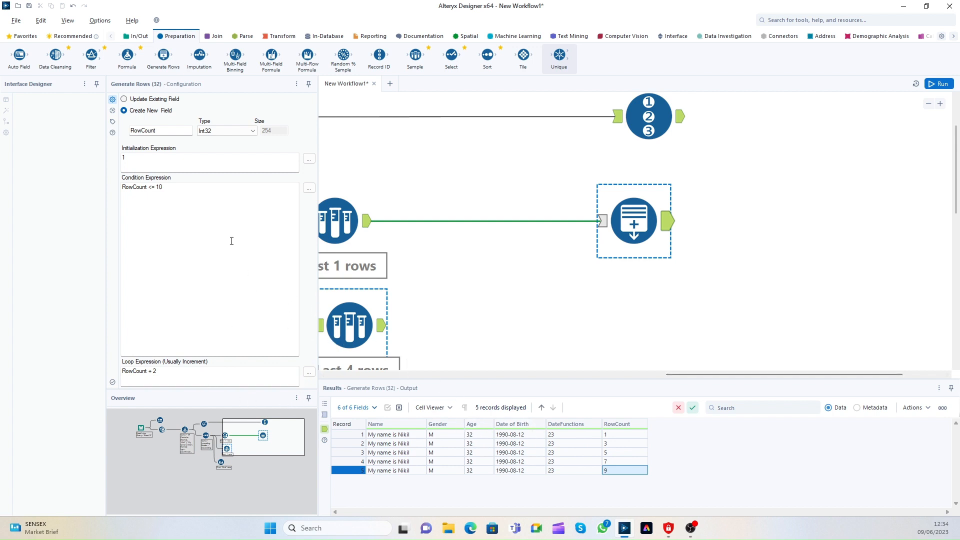
left_click_drag(130, 187, 180, 191)
left_click(182, 191)
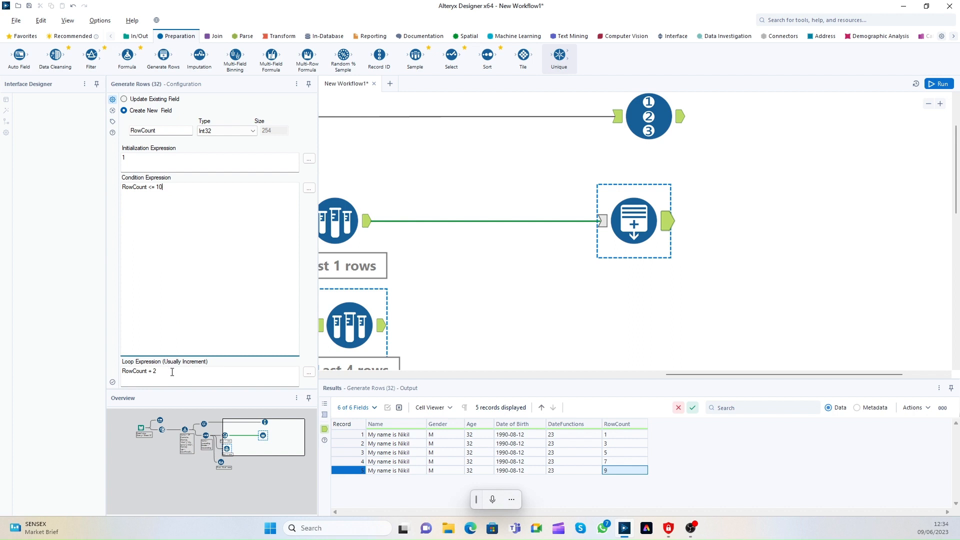
left_click_drag(159, 371, 99, 366)
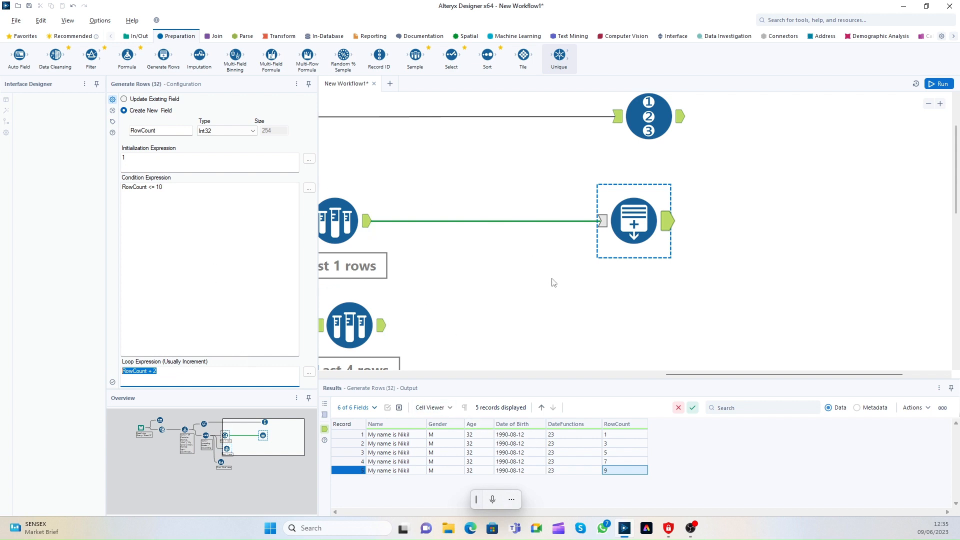
left_click(645, 222)
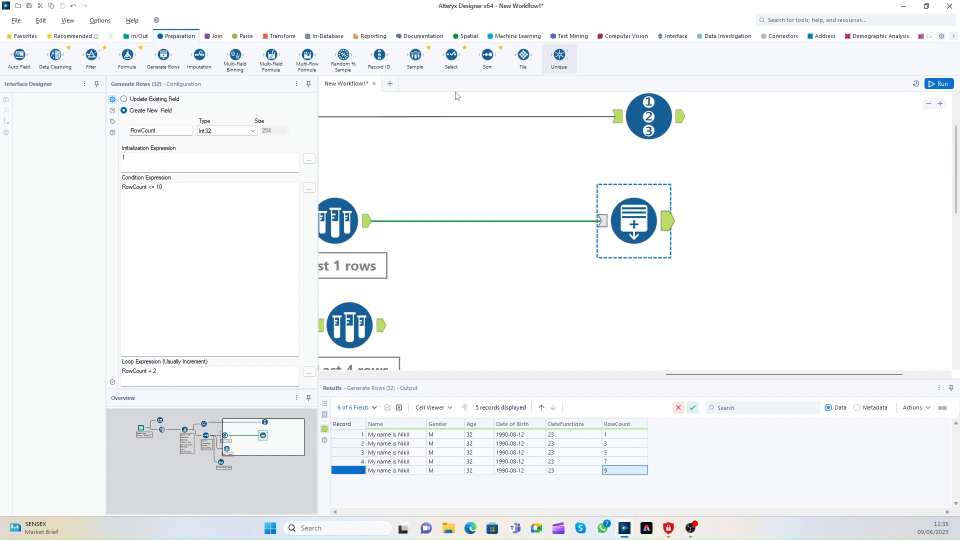
Add a second Generate Rows tool below the first, connect it to the 1-row Sample output, and insert a Formula tool on that connection.
left_click_drag(163, 55, 440, 259)
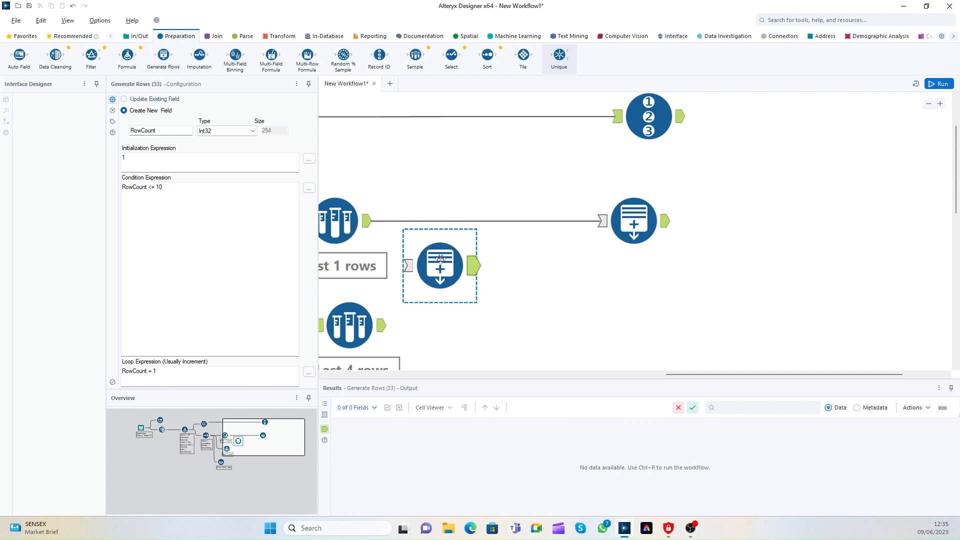
left_click_drag(369, 221, 576, 296)
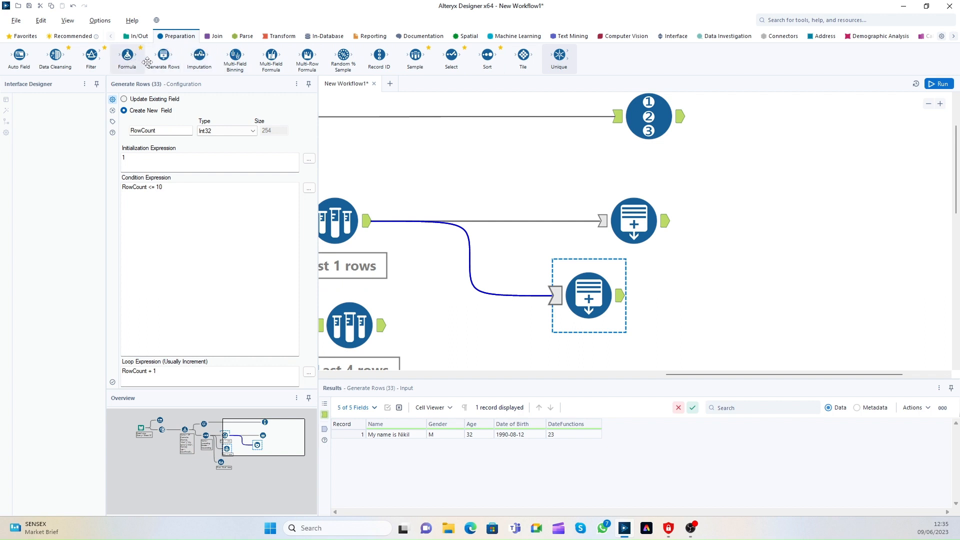
left_click_drag(125, 59, 468, 264)
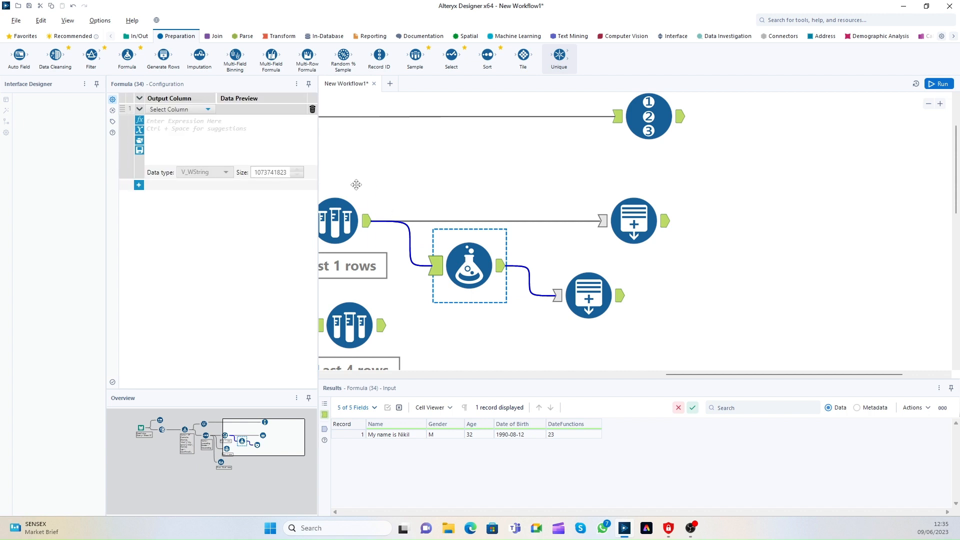
Add a new output column named DateToday in the Formula tool and start entering its expression.
left_click(162, 111)
left_click(165, 123)
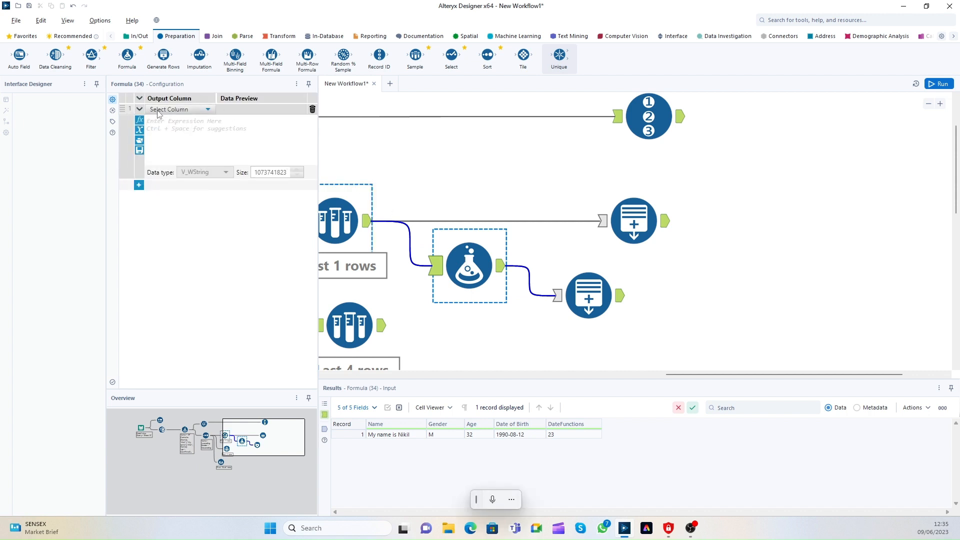
left_click(162, 110)
left_click(159, 121)
left_click(165, 110)
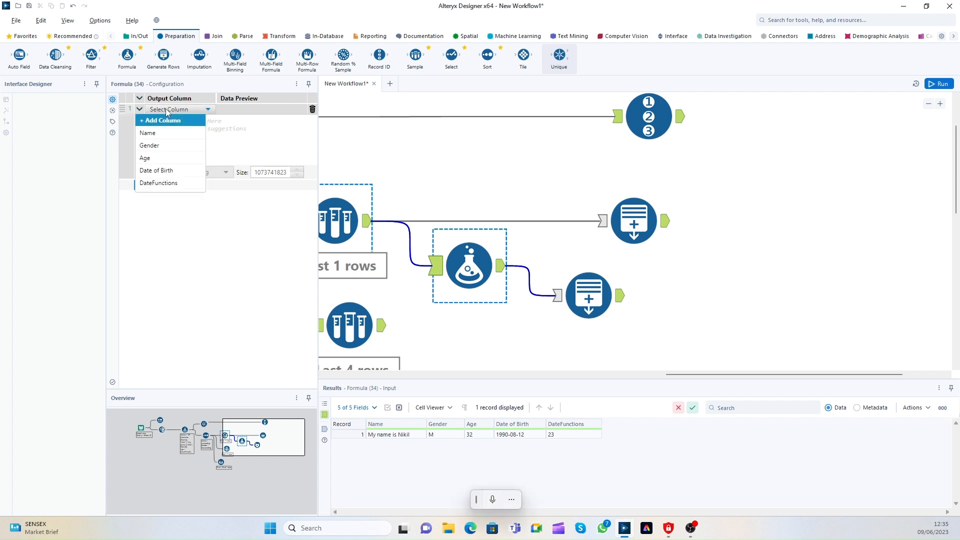
left_click(167, 121)
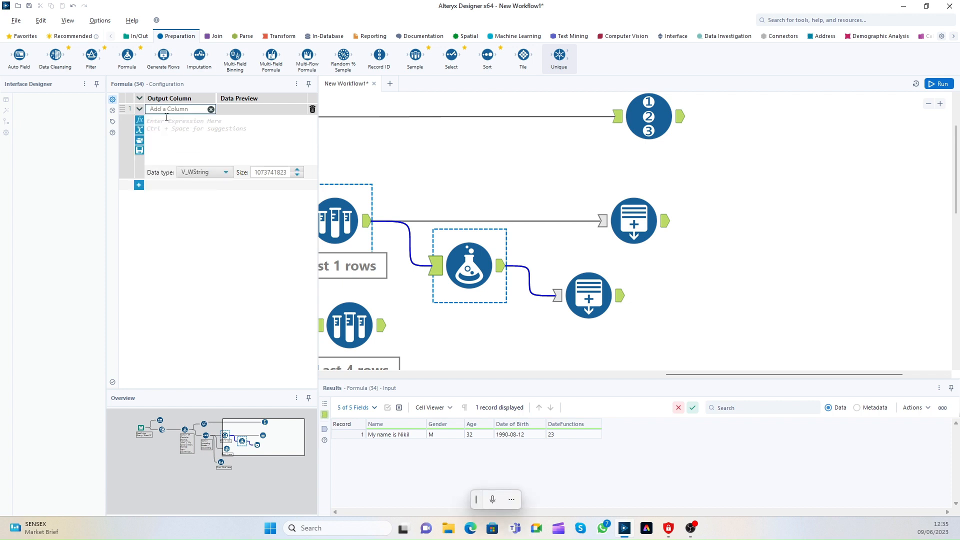
type("DateToday")
left_click(171, 128)
type("T")
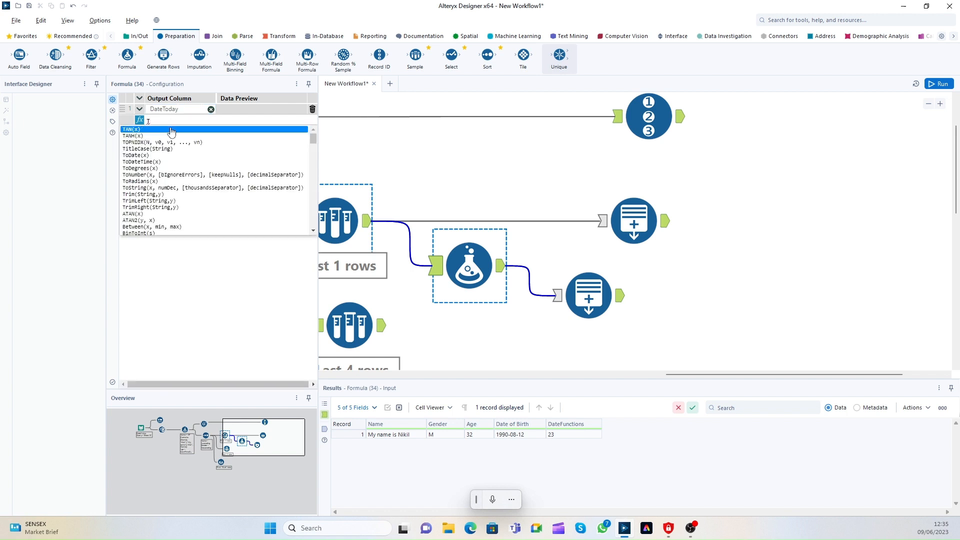
Enter DateTimeNow() as the expression for the DateToday output column in the Formula tool.
key("BackSpace")
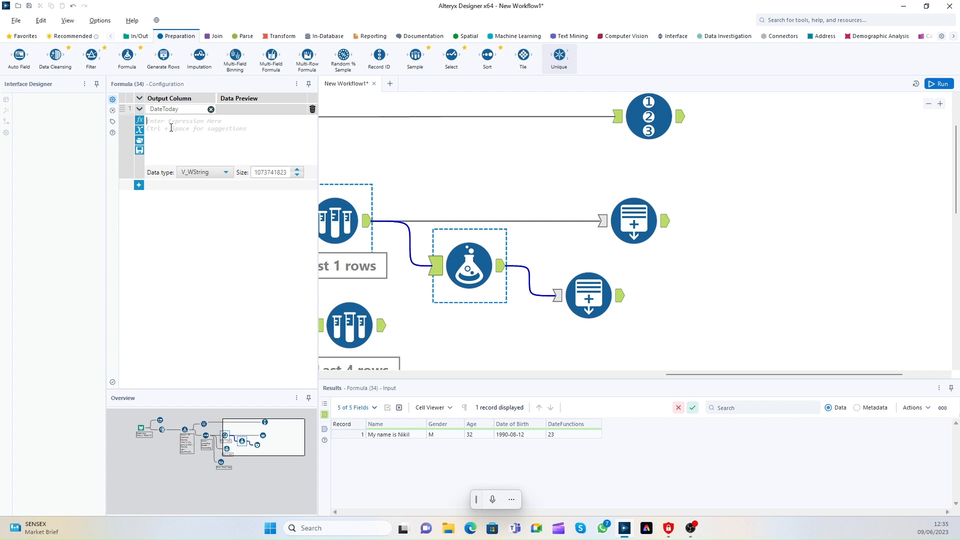
type("toda")
key("BackSpace")
key("BackSpace")
key("BackSpace")
key("BackSpace")
type("dateto")
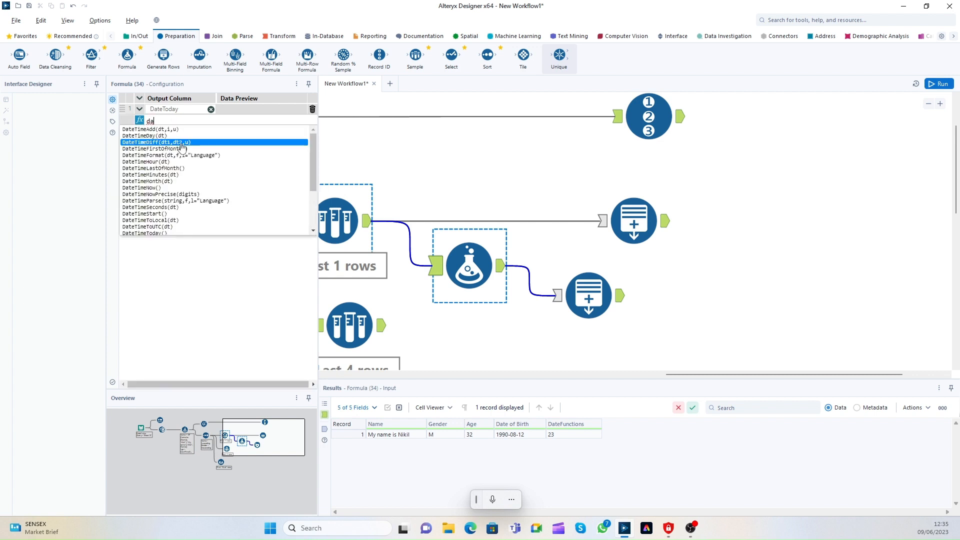
key("BackSpace")
key("BackSpace")
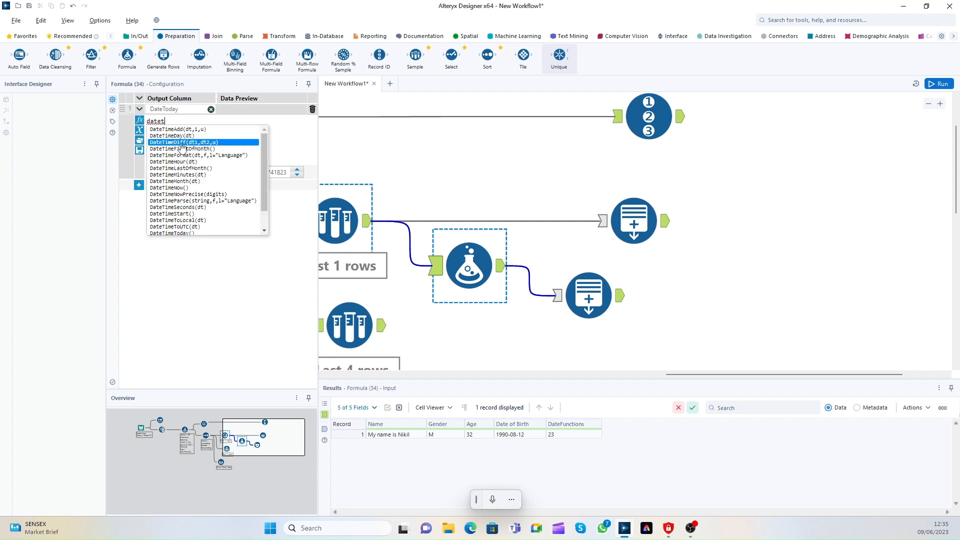
type("imeno")
key("Return")
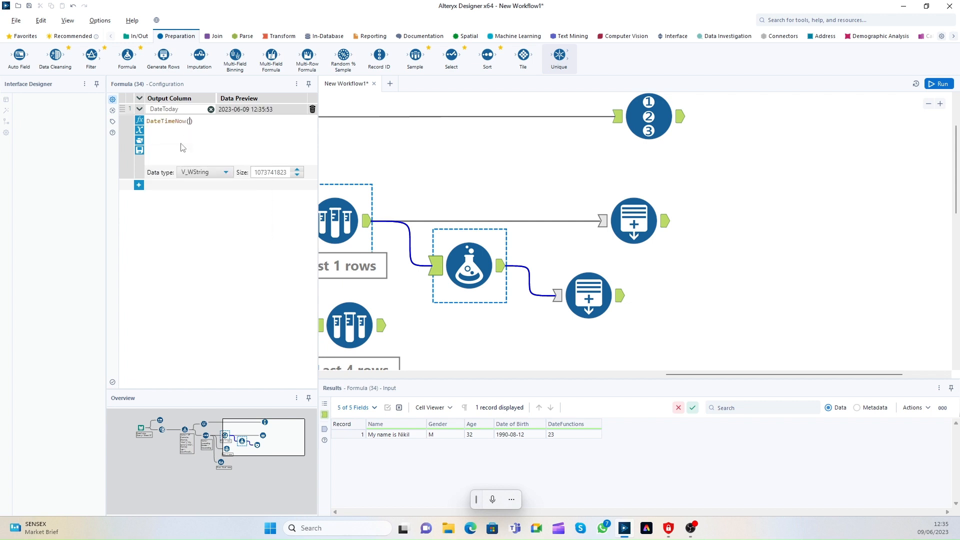
Set the data type of the DateToday column to Date.
left_click(200, 172)
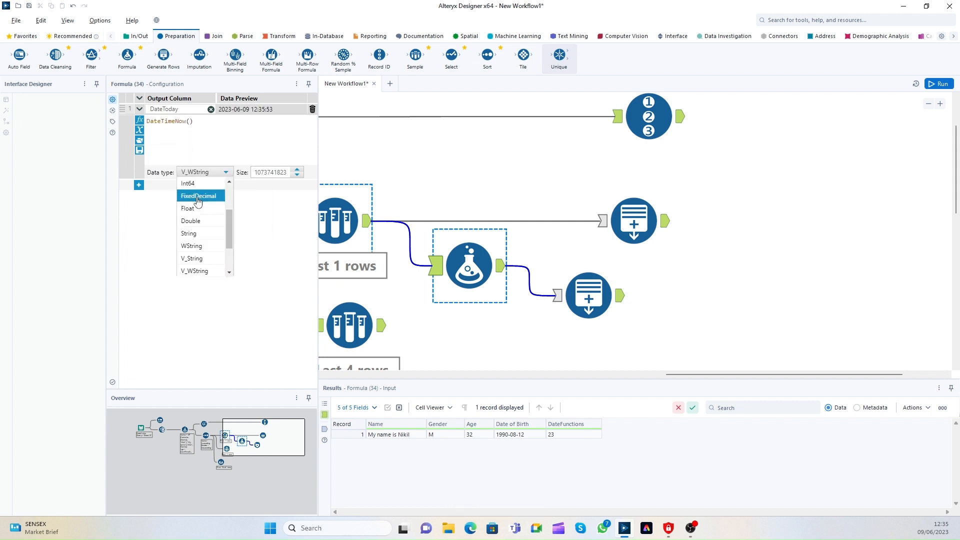
scroll(194, 226, "down", 3)
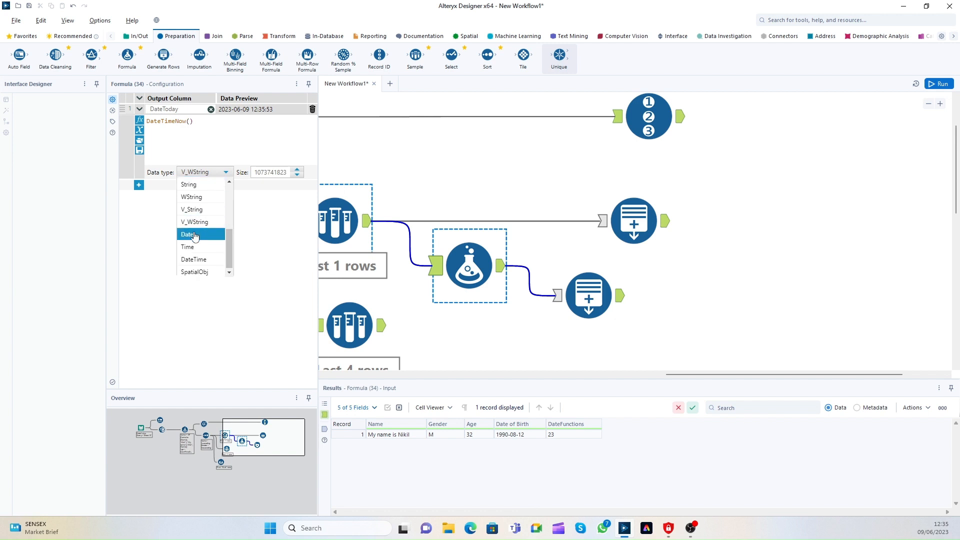
left_click(196, 236)
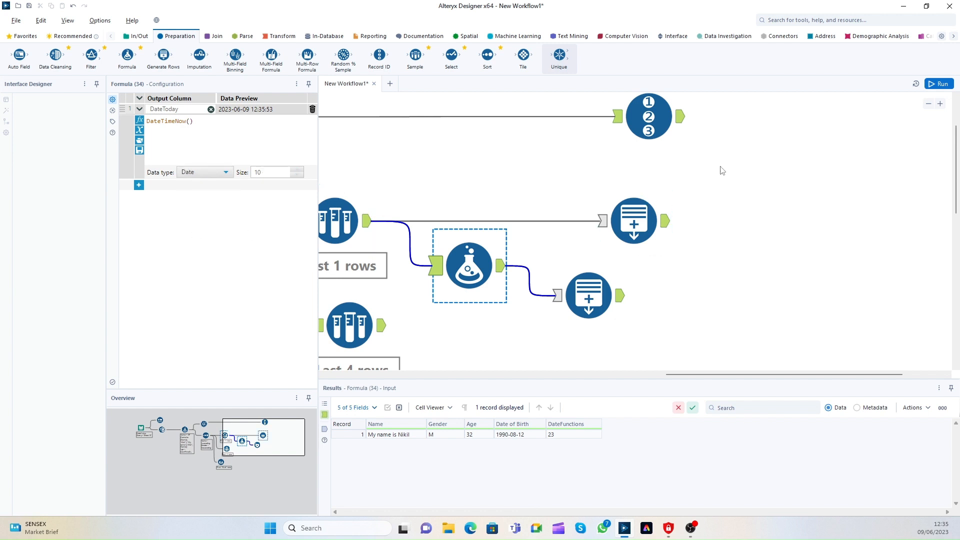
Run the workflow and check the DateToday and Date of Birth values in the Formula tool's output.
left_click(939, 84)
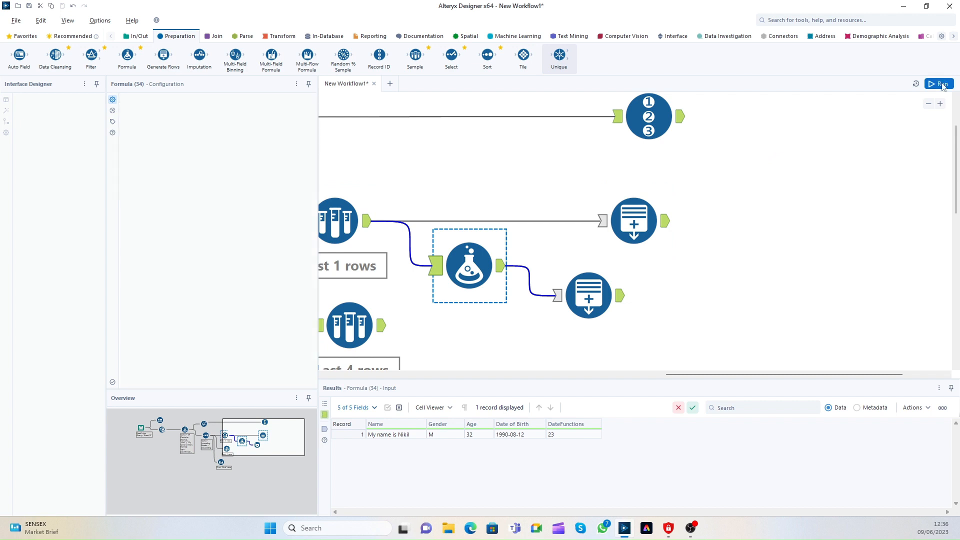
left_click(503, 269)
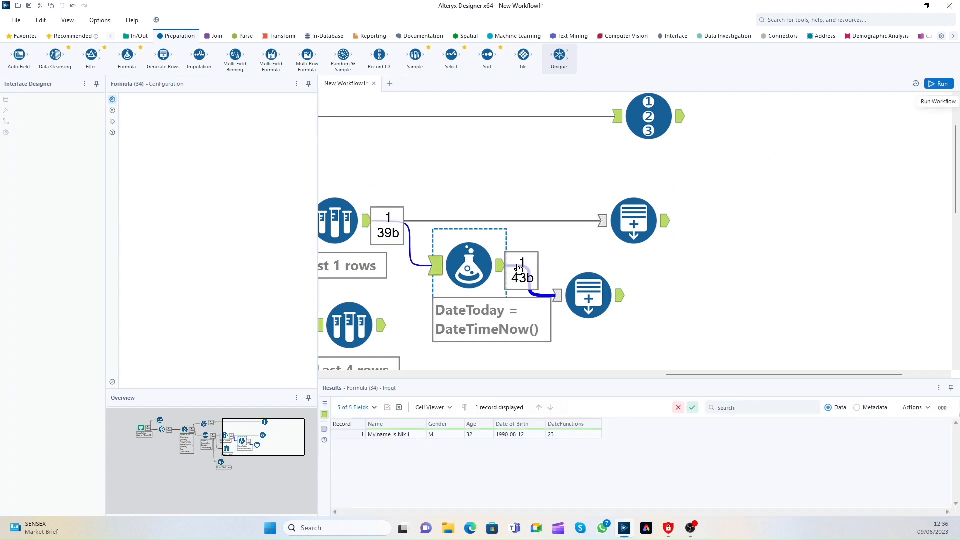
left_click(503, 269)
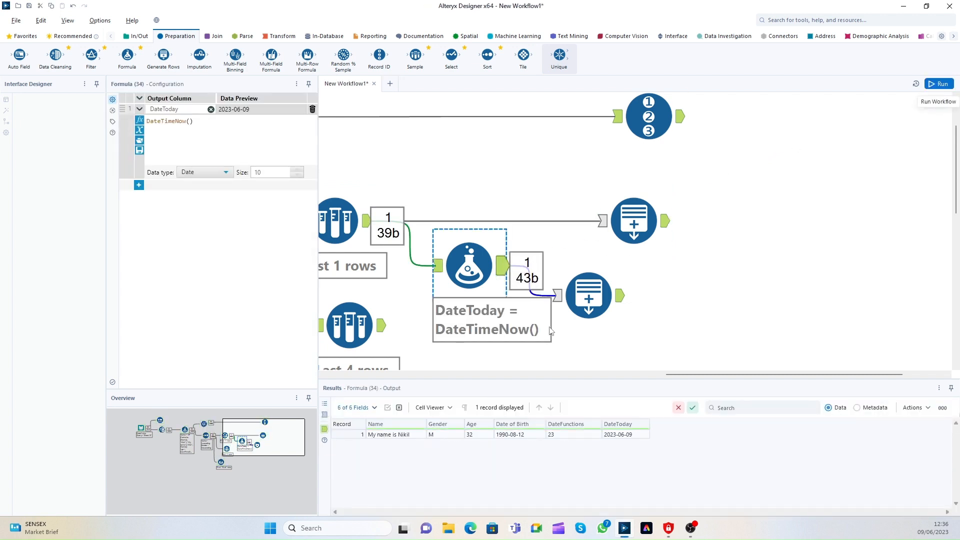
left_click(620, 437)
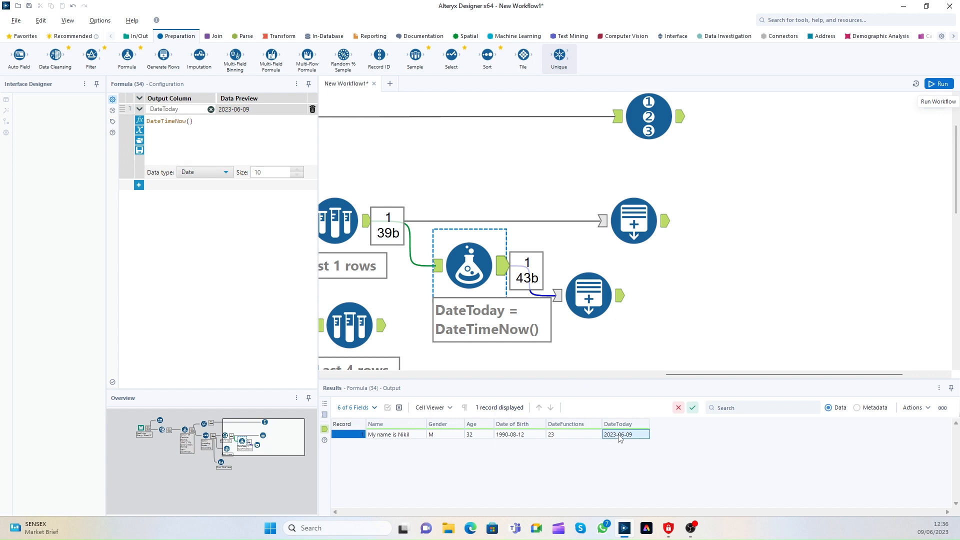
left_click(531, 437)
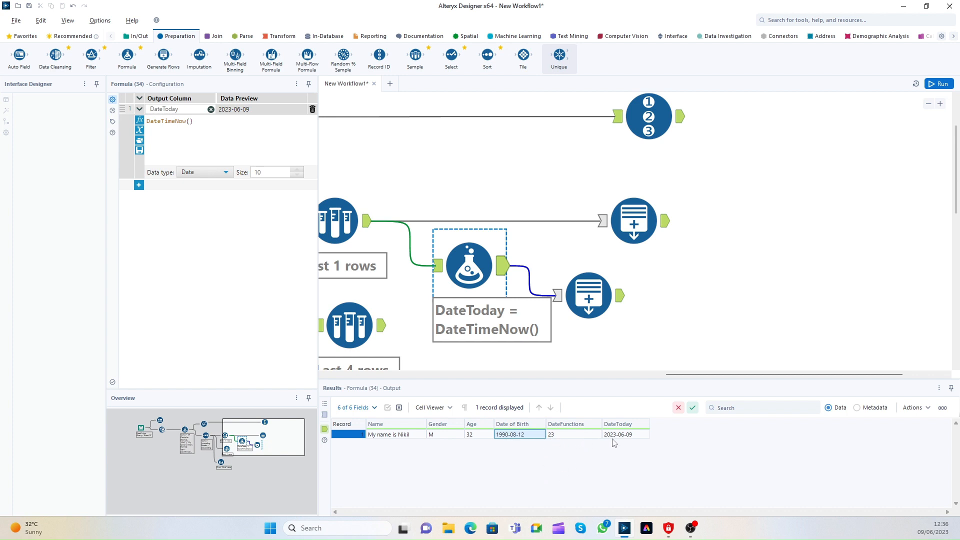
Set the initialization expression of the Generate Rows tool fed by the Formula tool to [Date of Birth].
left_click(594, 300)
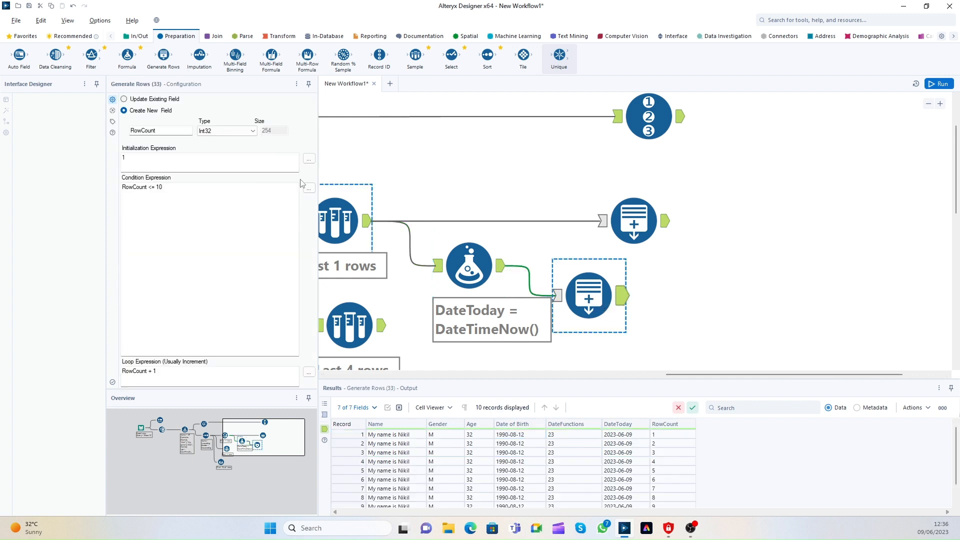
left_click(173, 160)
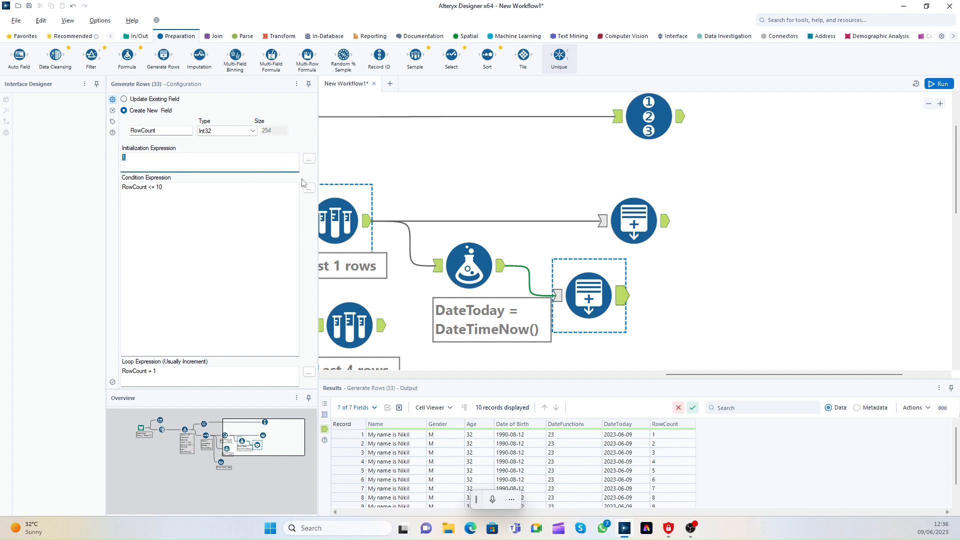
left_click(309, 159)
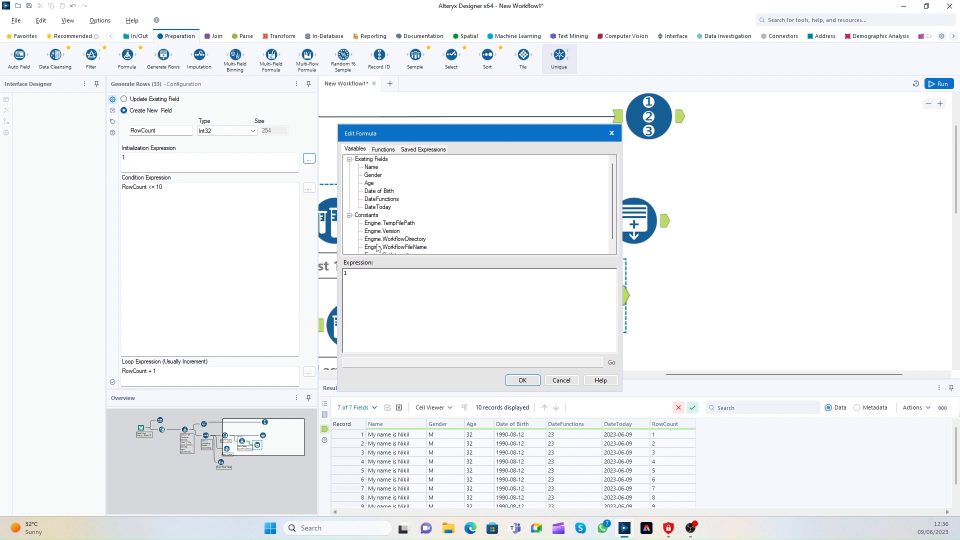
left_click(364, 275)
key("BackSpace")
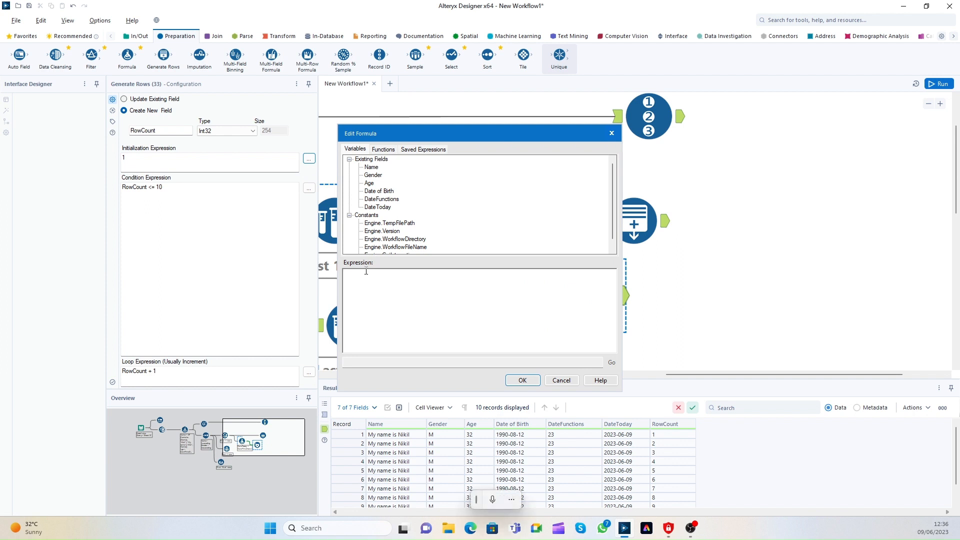
double_click(383, 192)
left_click(522, 380)
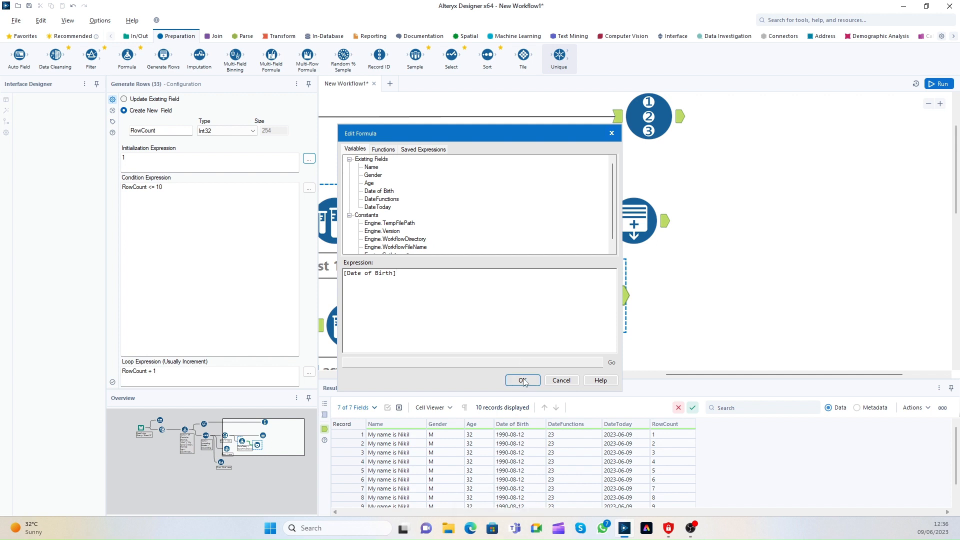
Change the Generate Rows condition expression to RowCount <= [DateToday].
left_click(180, 188)
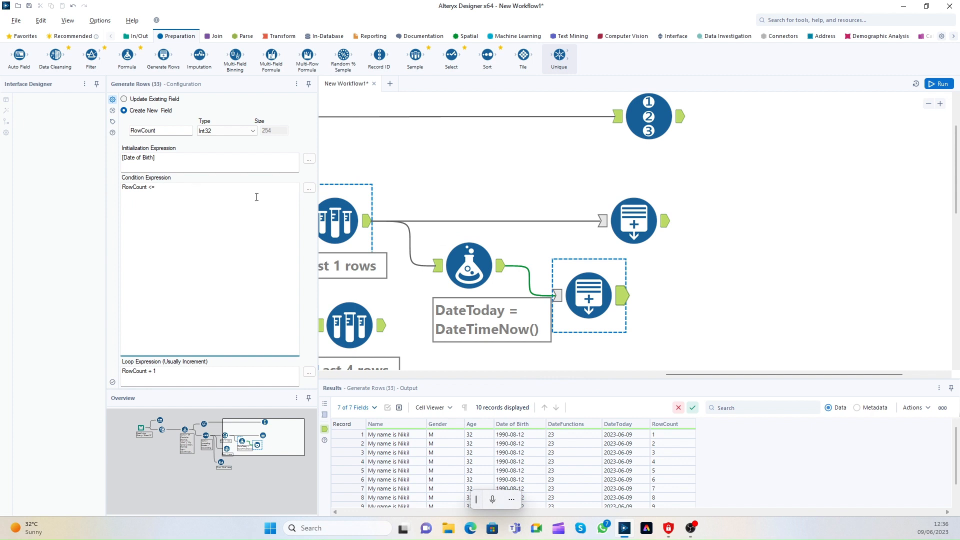
left_click(309, 188)
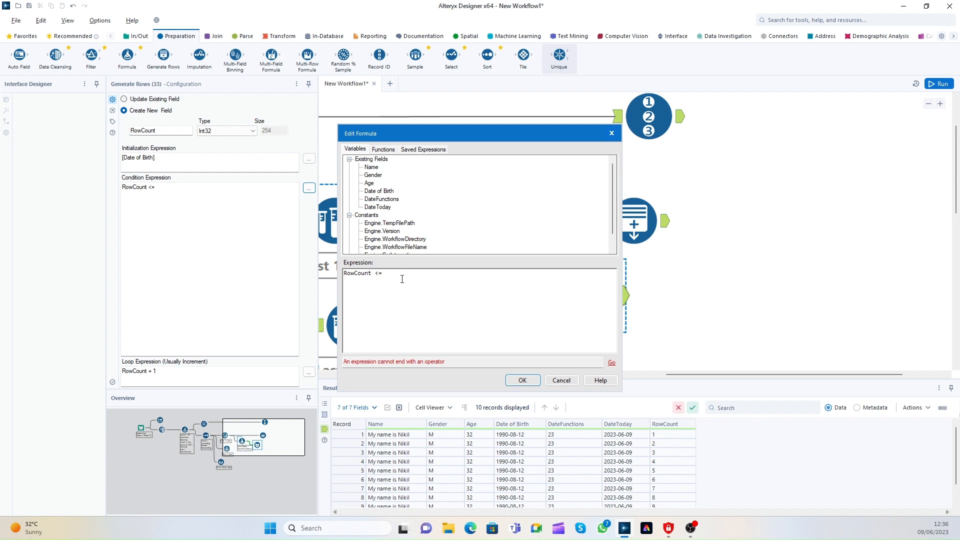
left_click(384, 208)
double_click(384, 207)
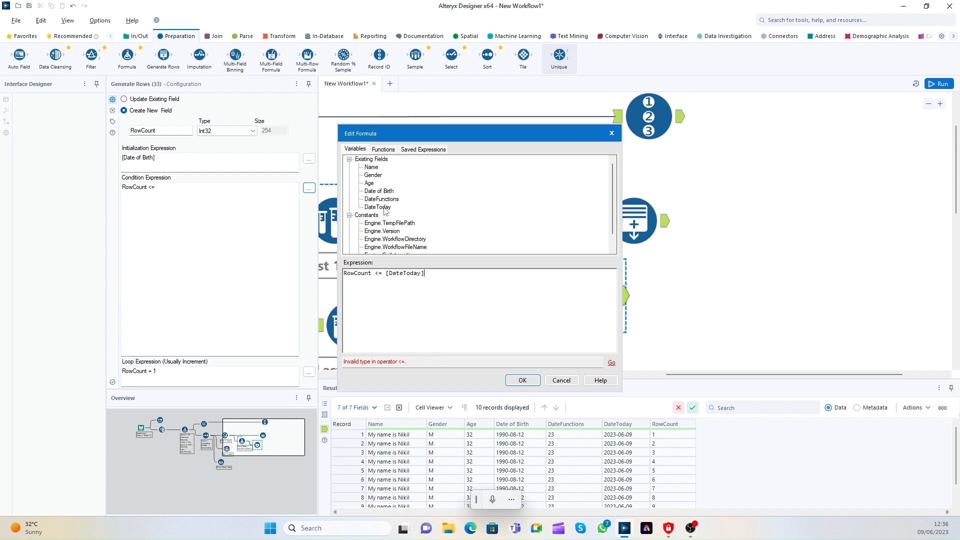
left_click(523, 380)
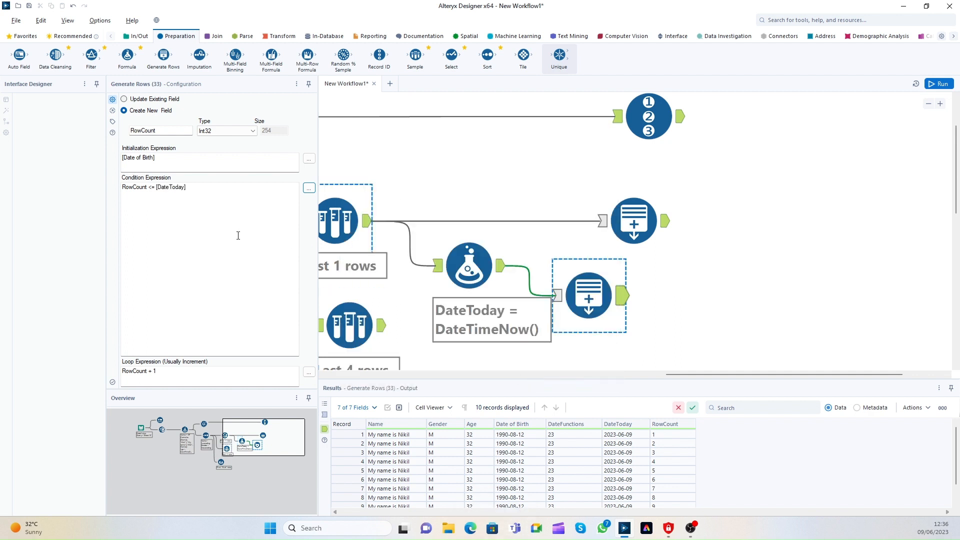
Replace the Generate Rows loop expression with DateTimeAdd([RowCount], 1, "years").
left_click_drag(168, 371, 85, 376)
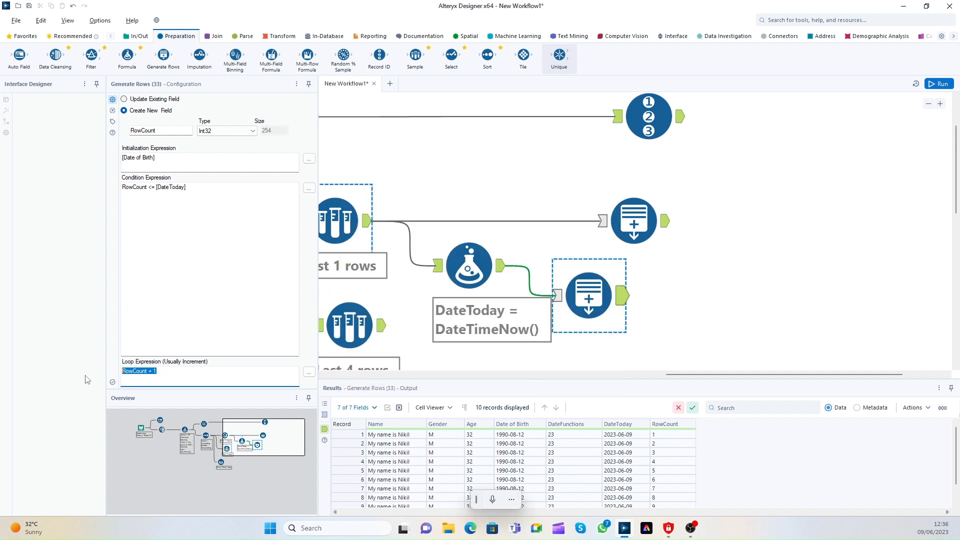
key("BackSpace")
type("DateTimeAdd([")
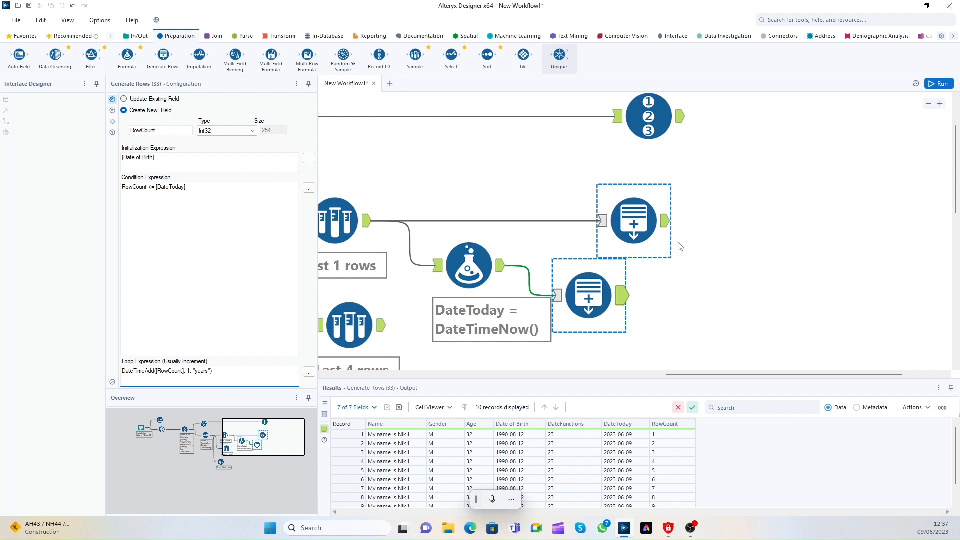
Run the workflow and read the messages reported for the Generate Rows tool.
left_click(934, 84)
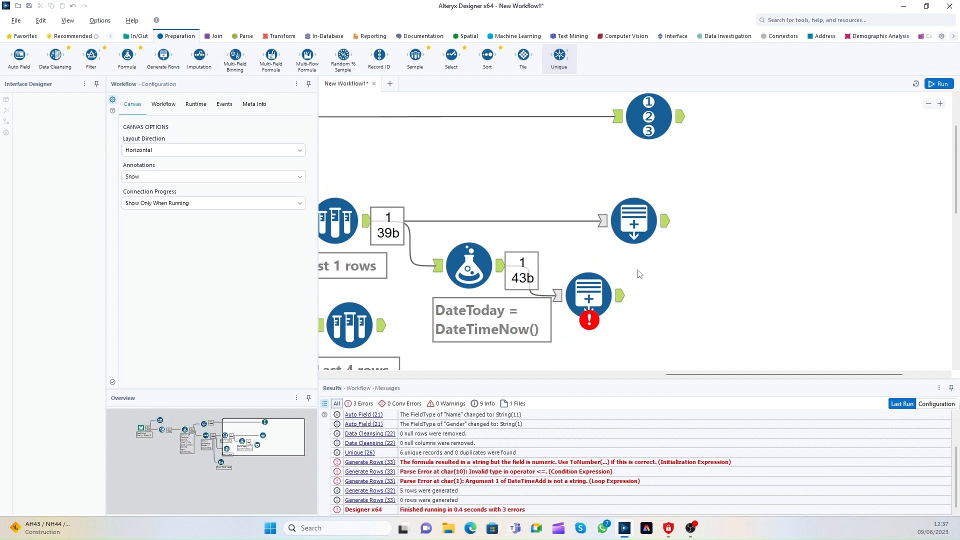
left_click(600, 292)
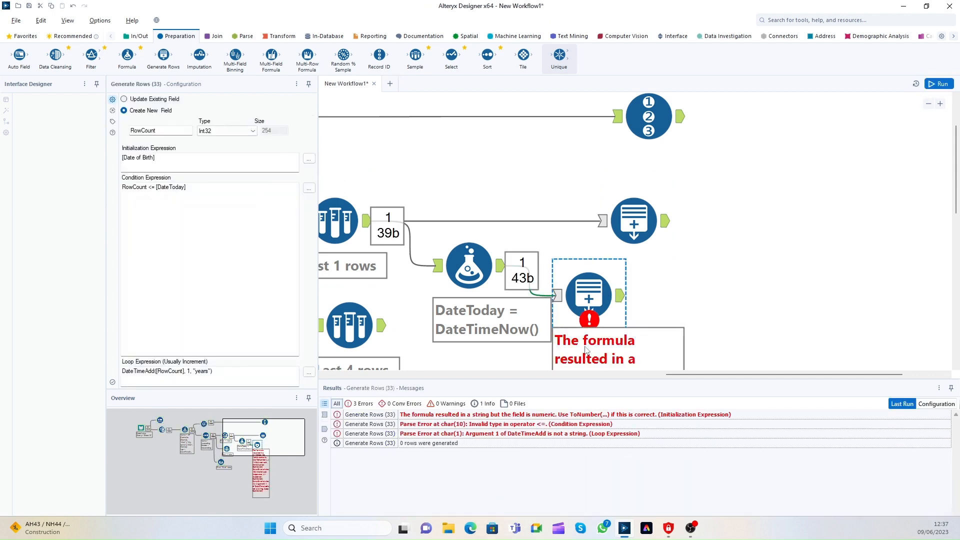
scroll(629, 323, "down", 3)
scroll(629, 322, "down", 1)
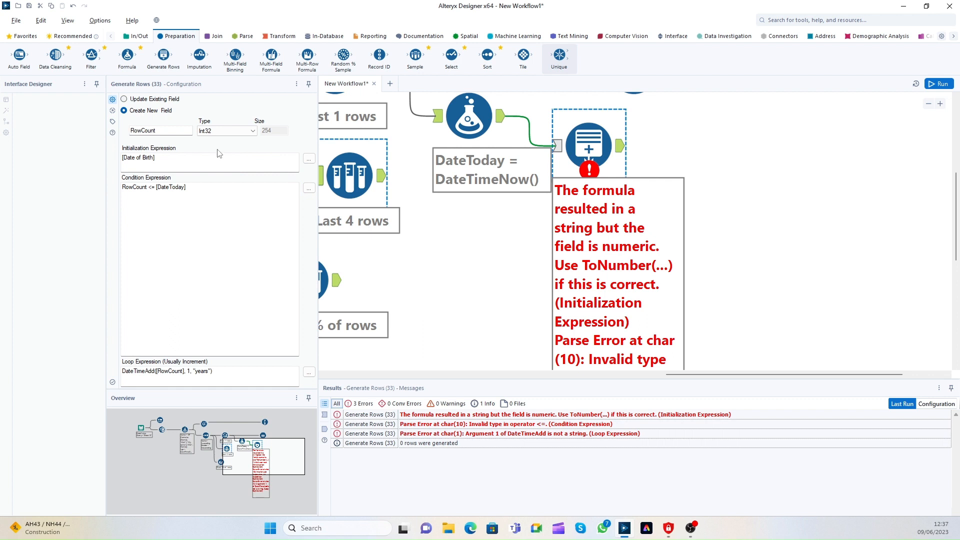
Set the type of the new RowCount field to Date and rerun the workflow.
left_click(226, 131)
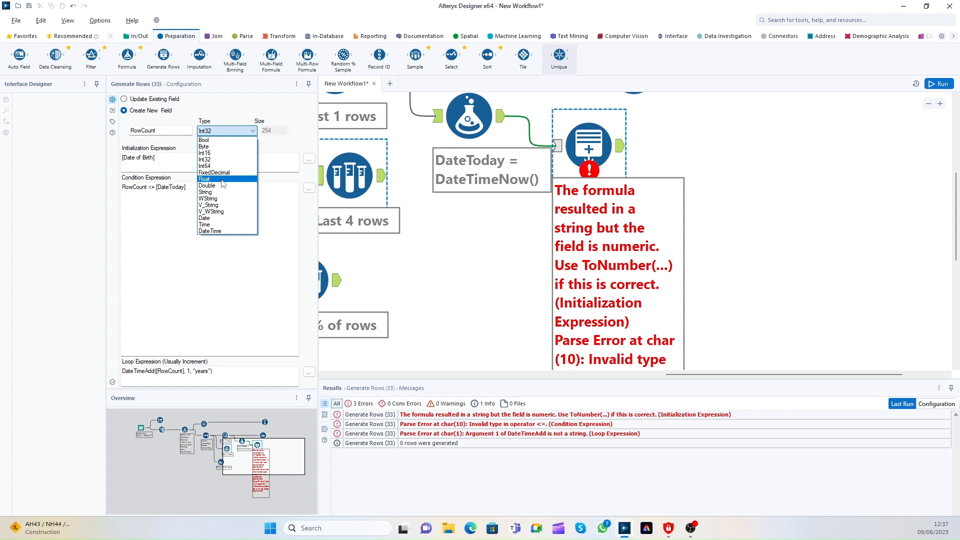
left_click(217, 223)
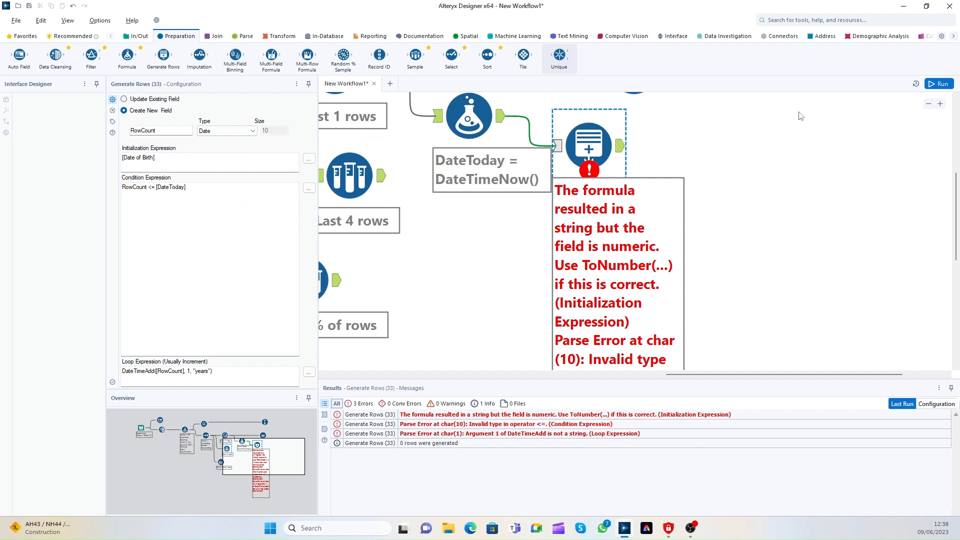
left_click(938, 85)
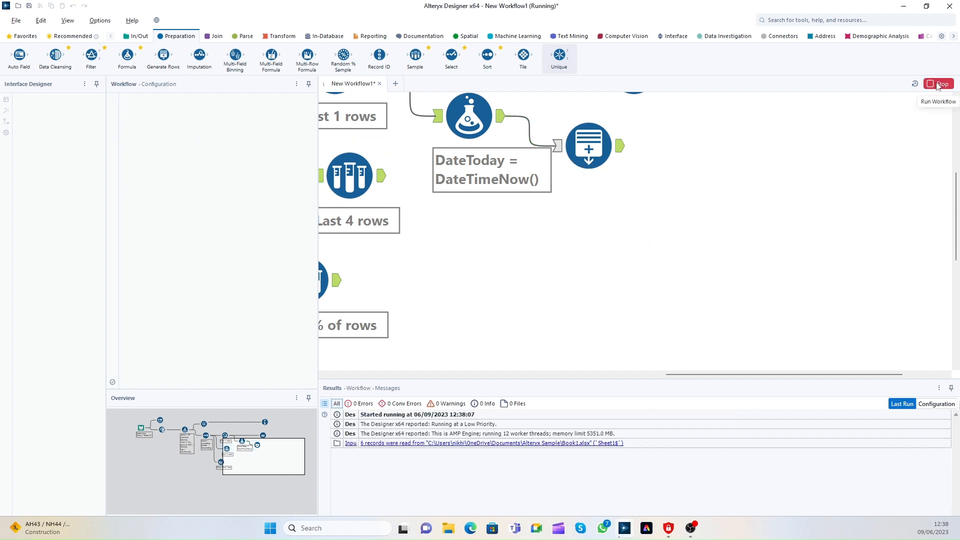
Open the Generate Rows output, enlarge the results area and examine the yearly RowCount dates through the last record.
left_click(629, 147)
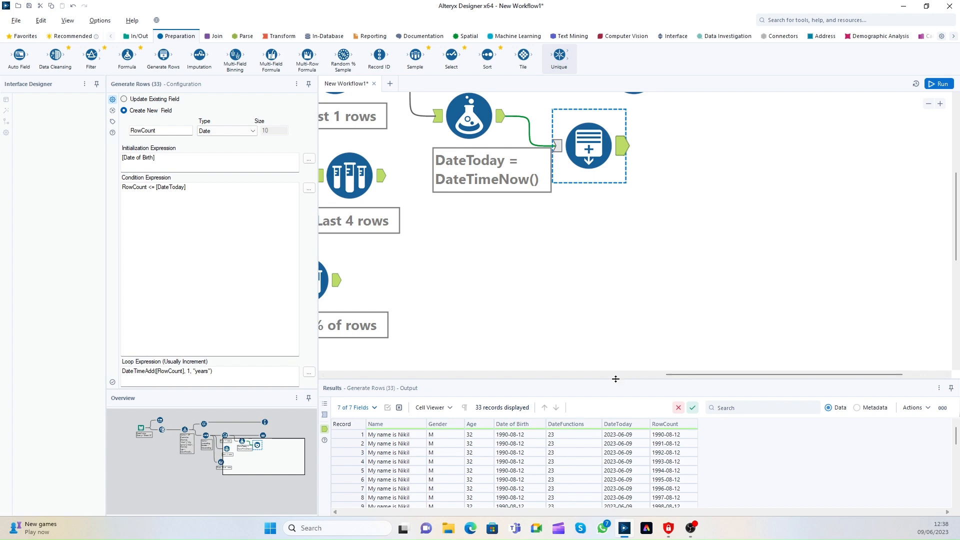
left_click_drag(615, 379, 613, 197)
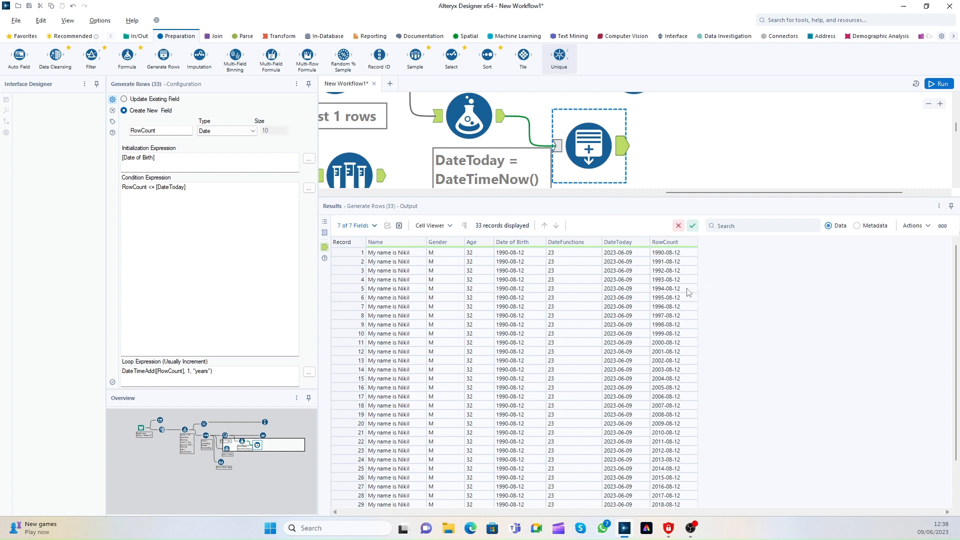
left_click(681, 261)
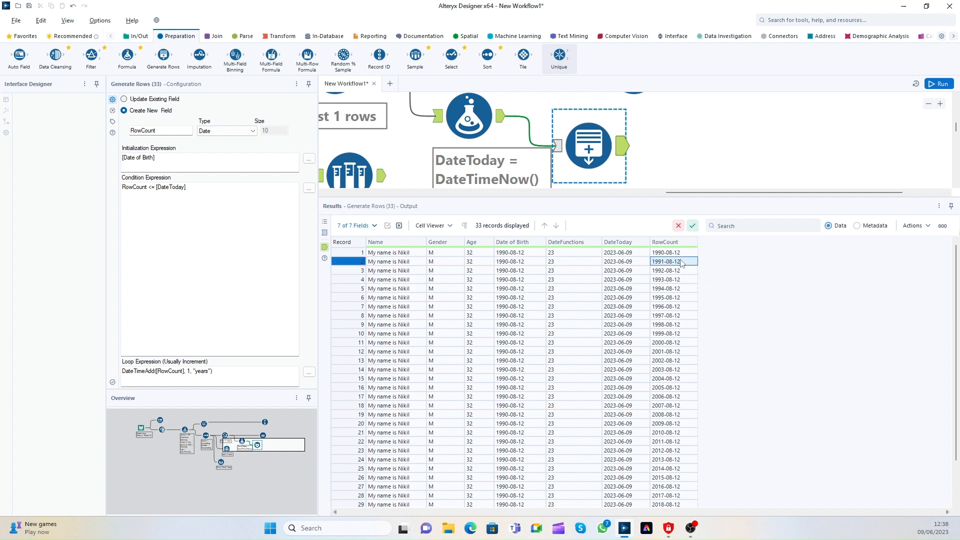
left_click(683, 253)
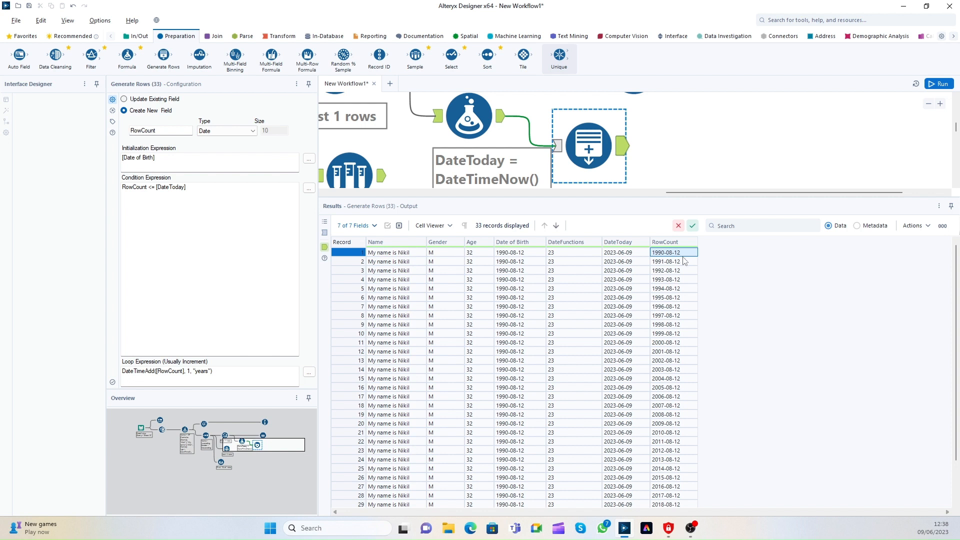
left_click(683, 261)
left_click(679, 270)
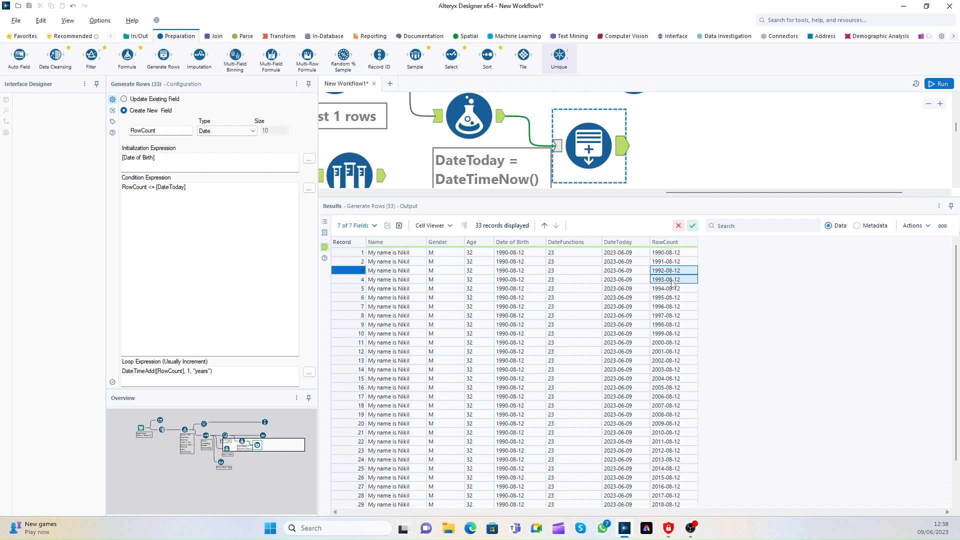
left_click(673, 280)
left_click(670, 289)
scroll(667, 365, "down", 2)
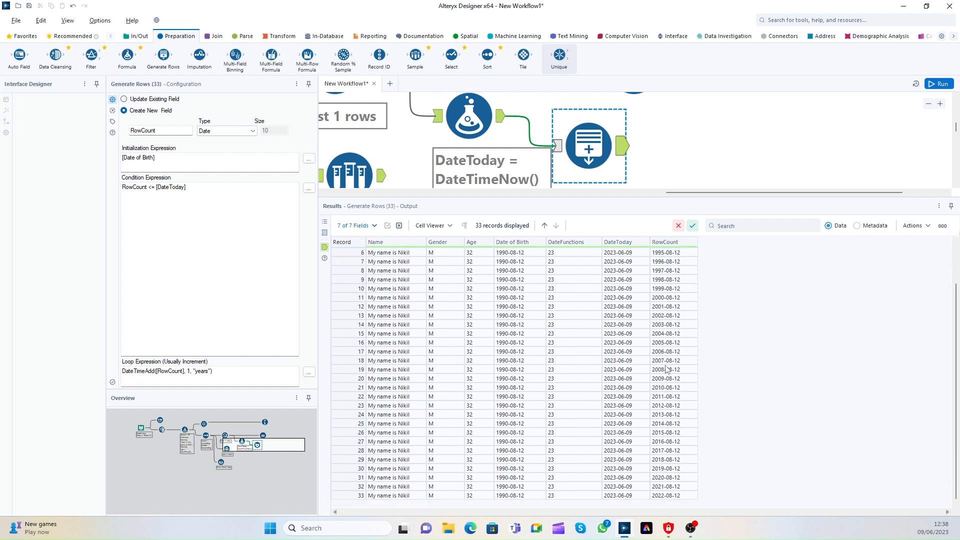
Shrink the results area and add a Multi-Field Formula tool fed by the "Last 4 rows" Sample tool.
left_click(666, 496)
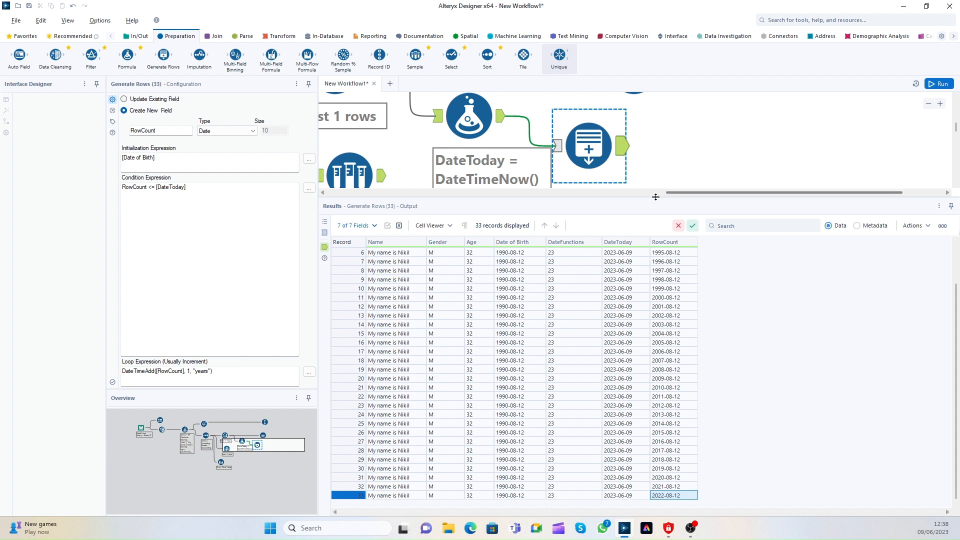
left_click_drag(655, 197, 626, 431)
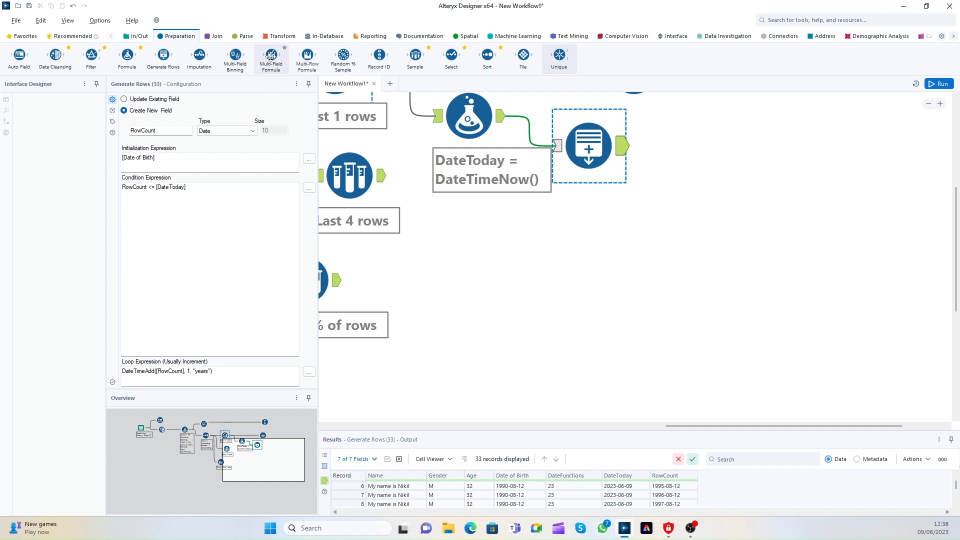
left_click_drag(271, 57, 514, 257)
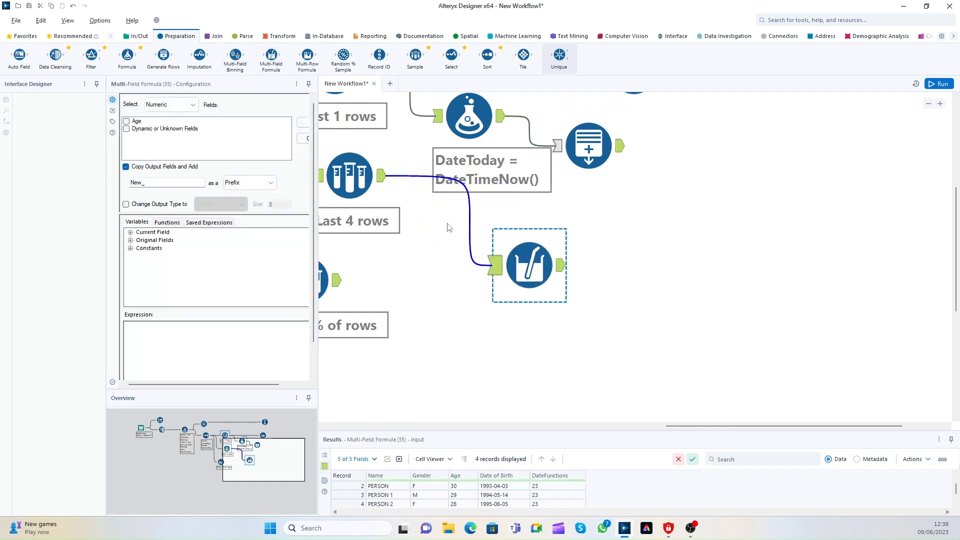
Review the Multi-Field Formula's field type options, and compare the Sample tool's output with the data entering the new tool.
left_click(179, 106)
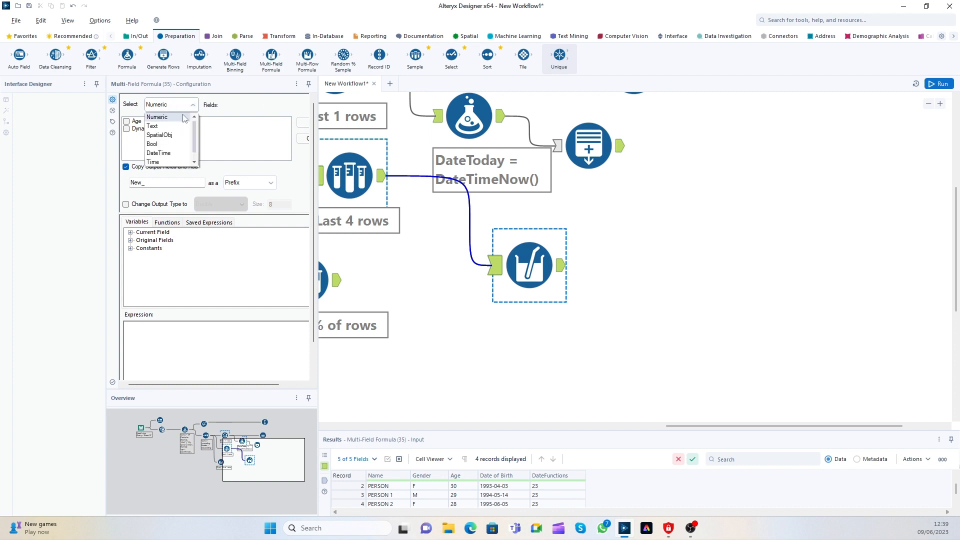
left_click(176, 118)
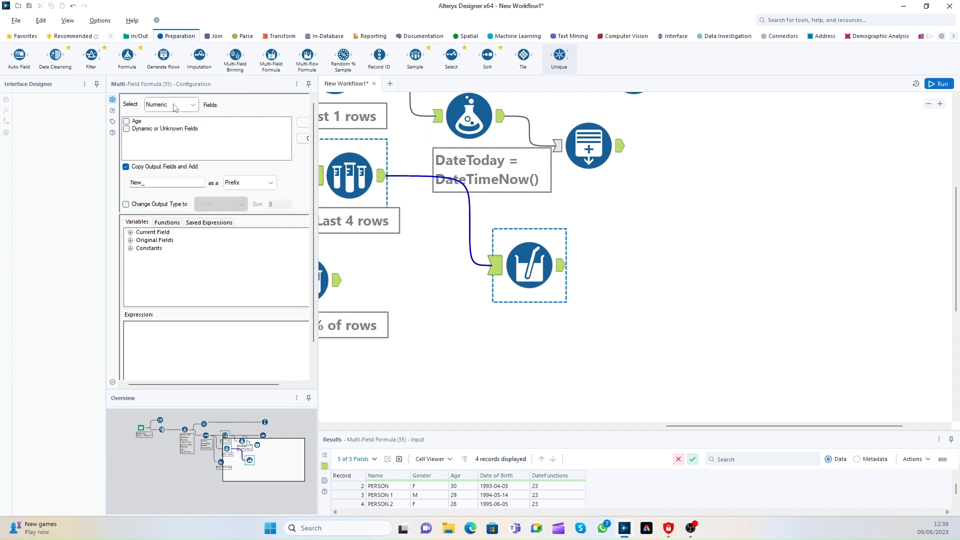
left_click(176, 106)
left_click(132, 106)
left_click(384, 175)
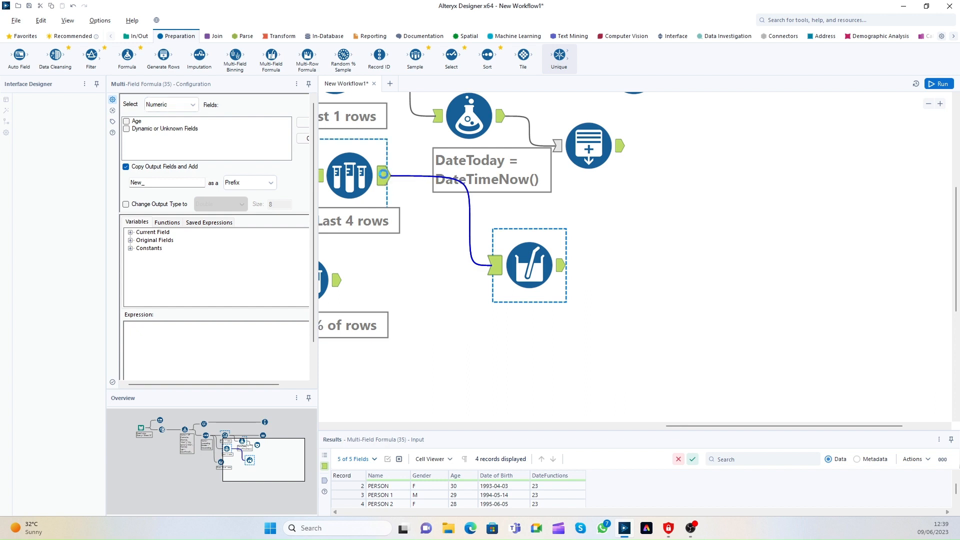
left_click(496, 273)
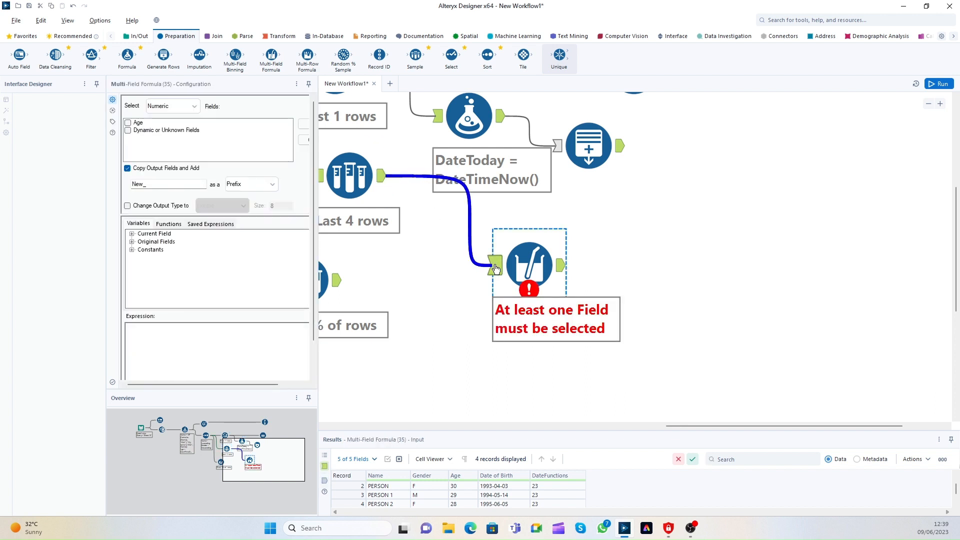
left_click(383, 181)
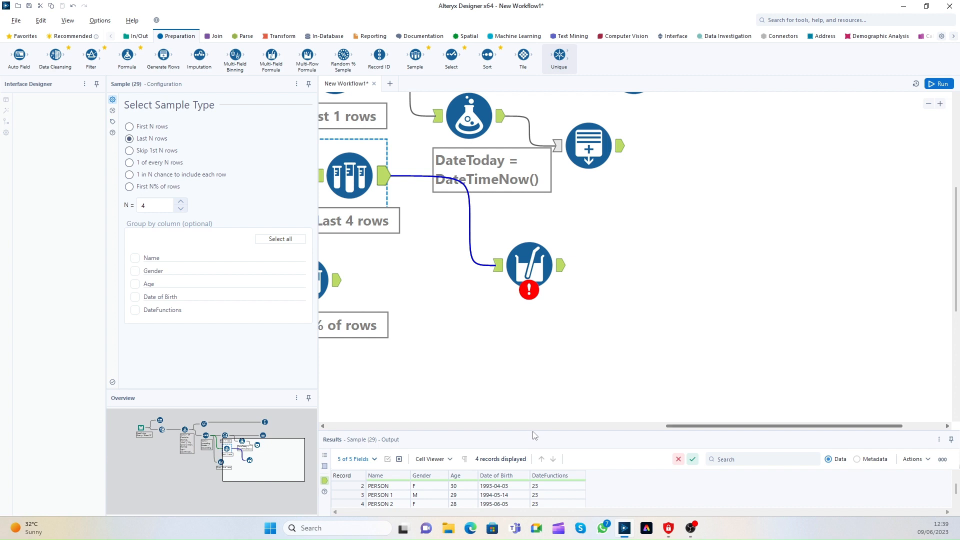
left_click(505, 273)
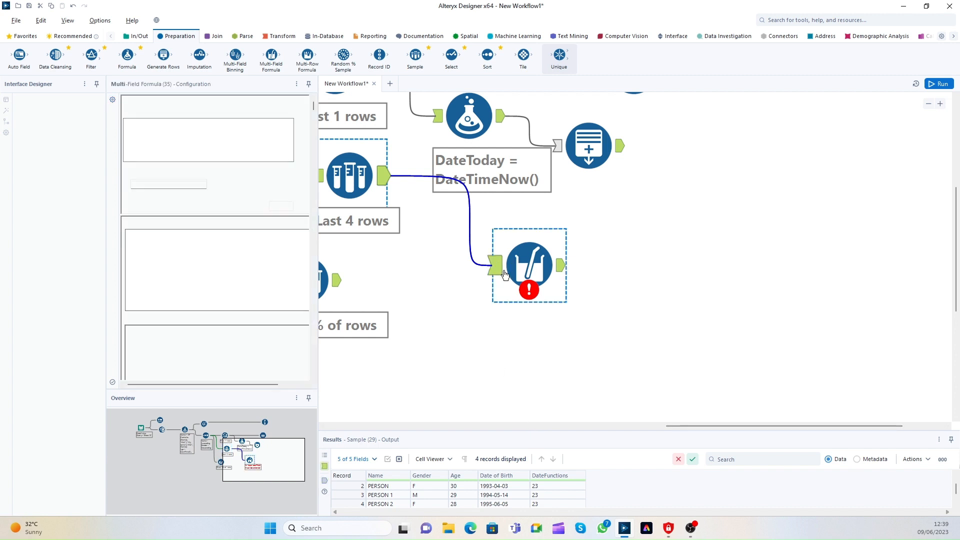
left_click(460, 497)
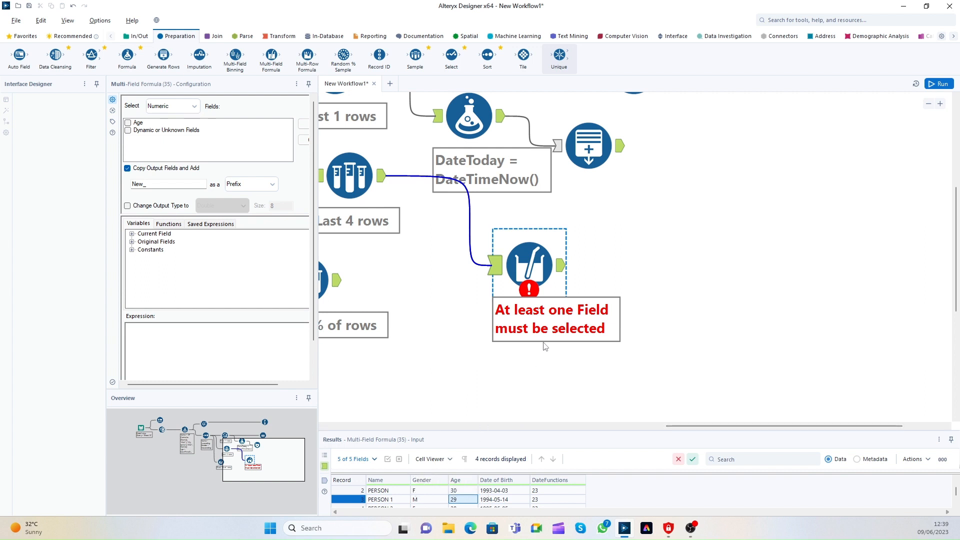
Set the Multi-Field Formula to work on Text fields and select the Name field.
left_click(171, 107)
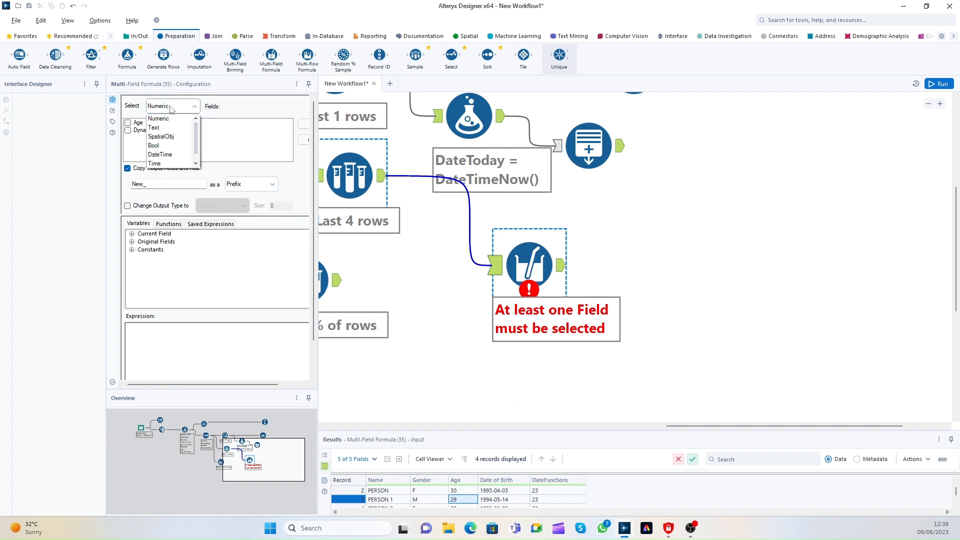
left_click(167, 146)
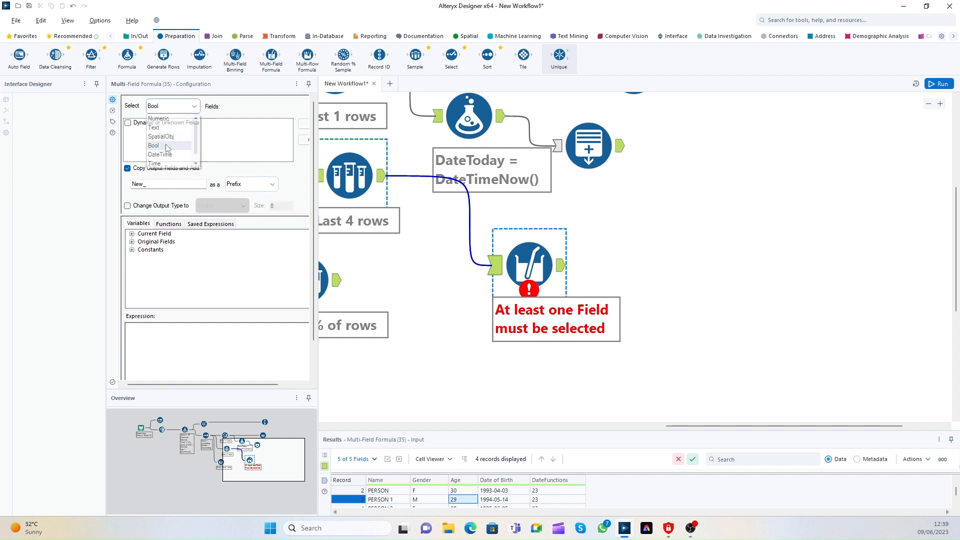
left_click(195, 107)
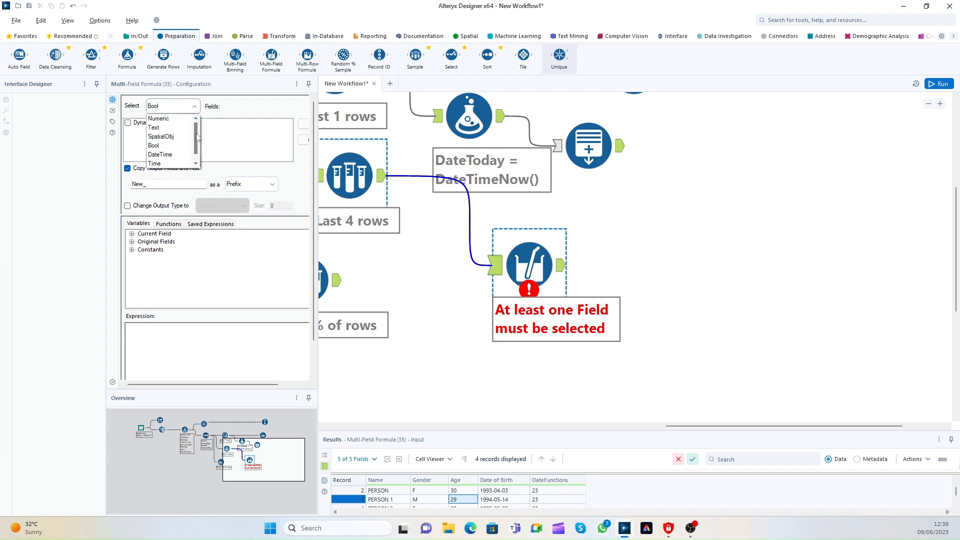
mouse_move(196, 133)
left_mouse_down()
mouse_move(196, 143)
mouse_move(201, 130)
left_mouse_up()
left_click(168, 128)
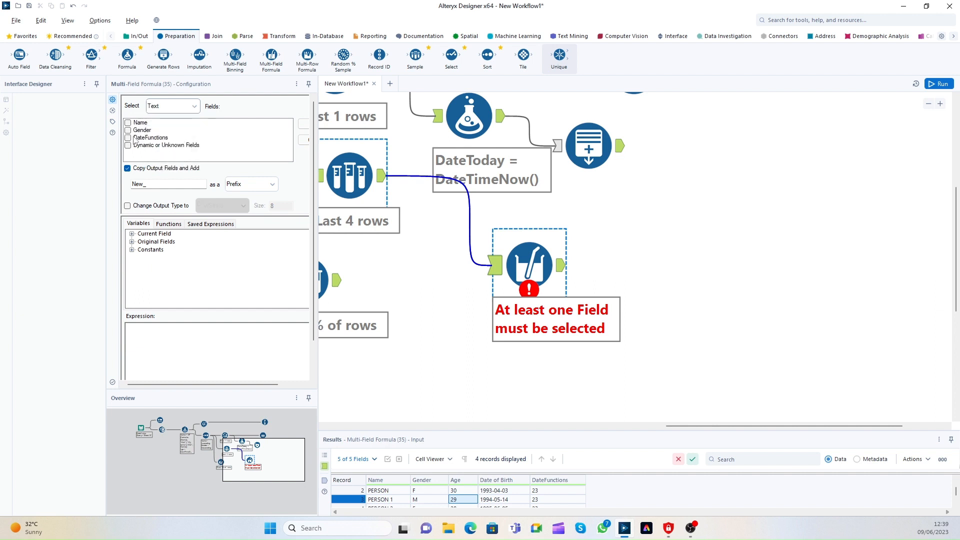
left_click_drag(127, 123, 128, 136)
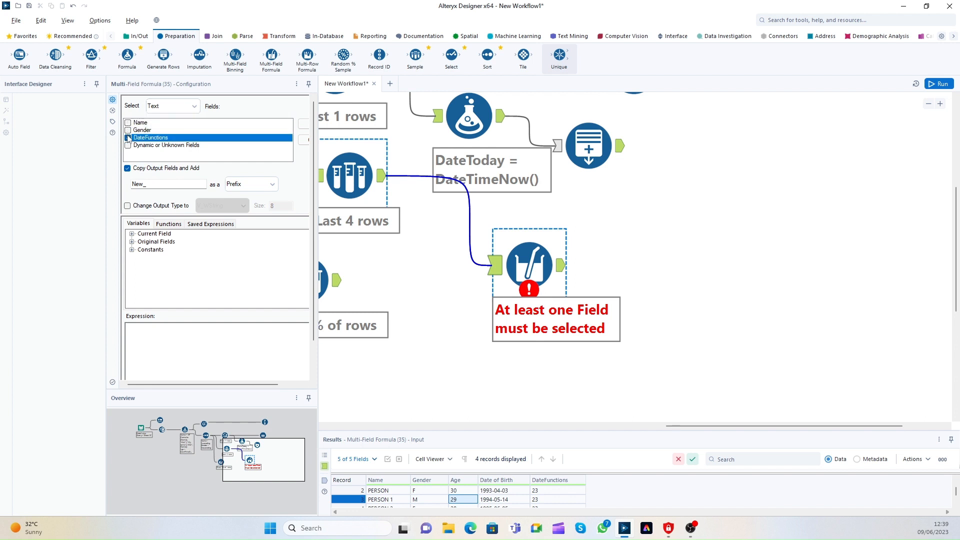
left_click(129, 124)
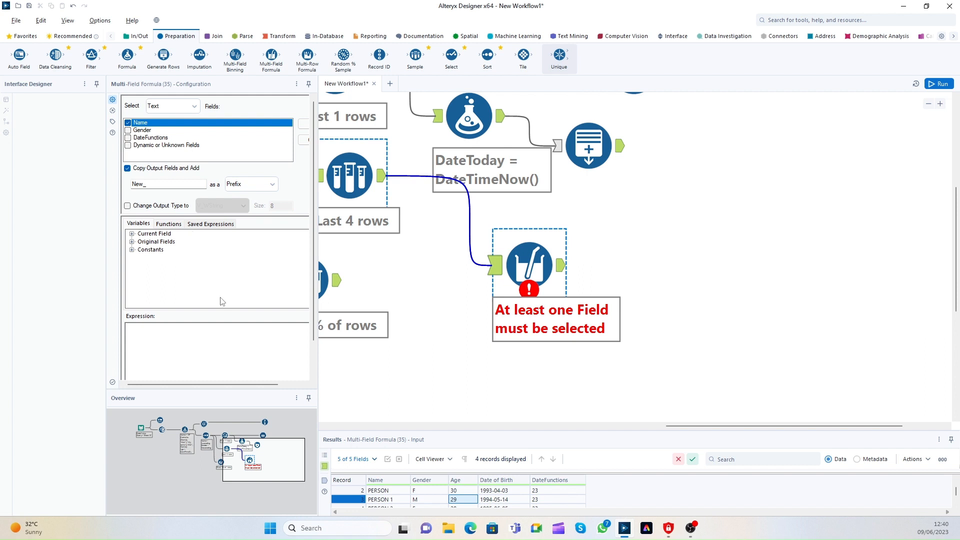
Enter the Multi-Field Formula expression "My name is " + [_CurrentField_], inserting the current field variable from the variables list.
left_click(178, 329)
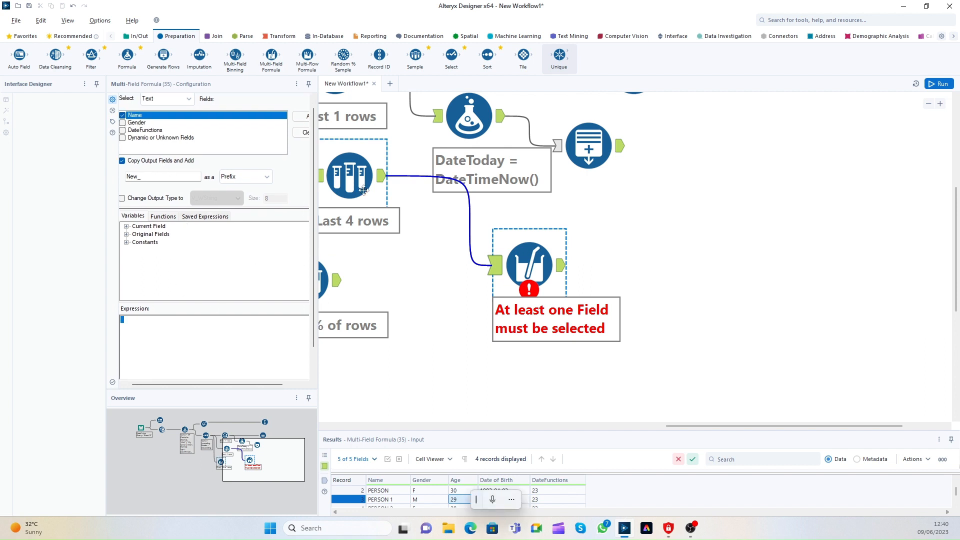
left_click(381, 179)
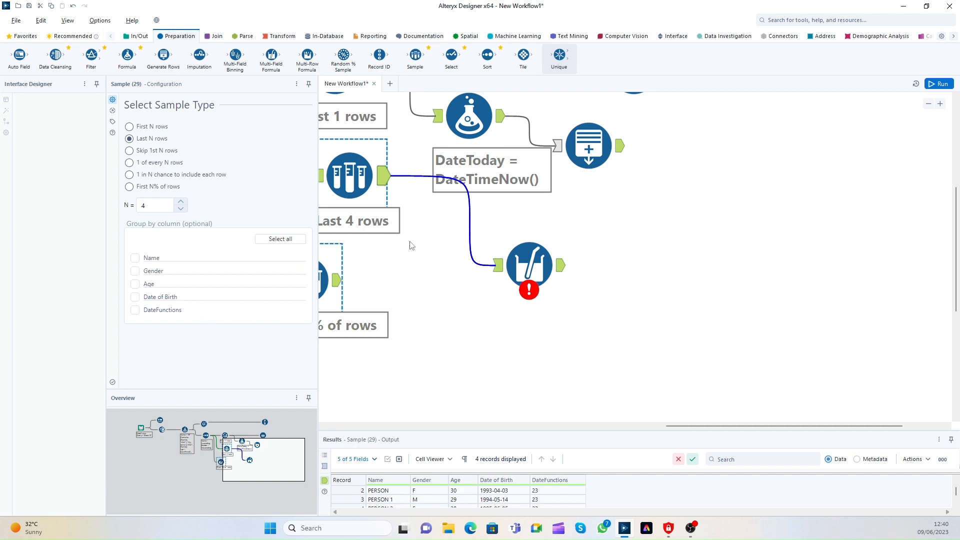
left_click(529, 264)
left_click(215, 347)
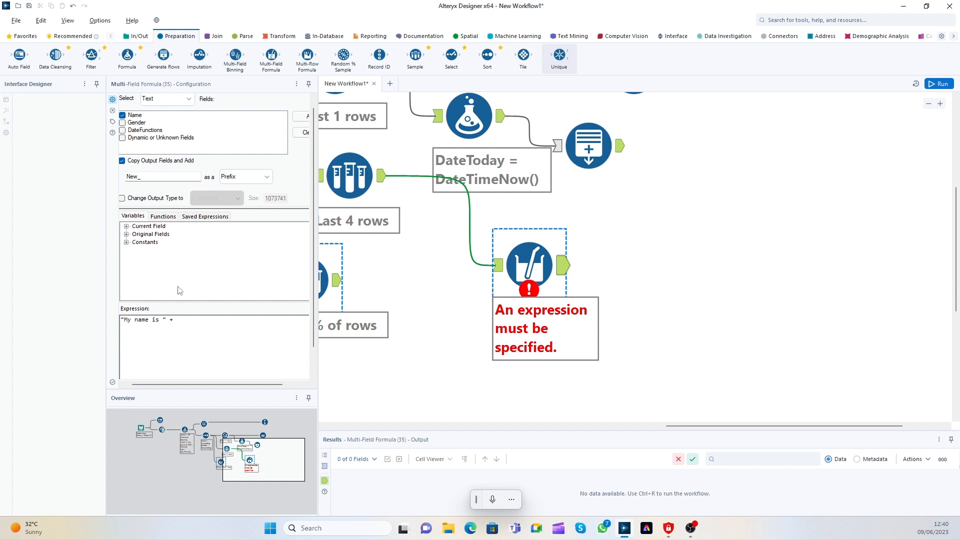
left_click(126, 226)
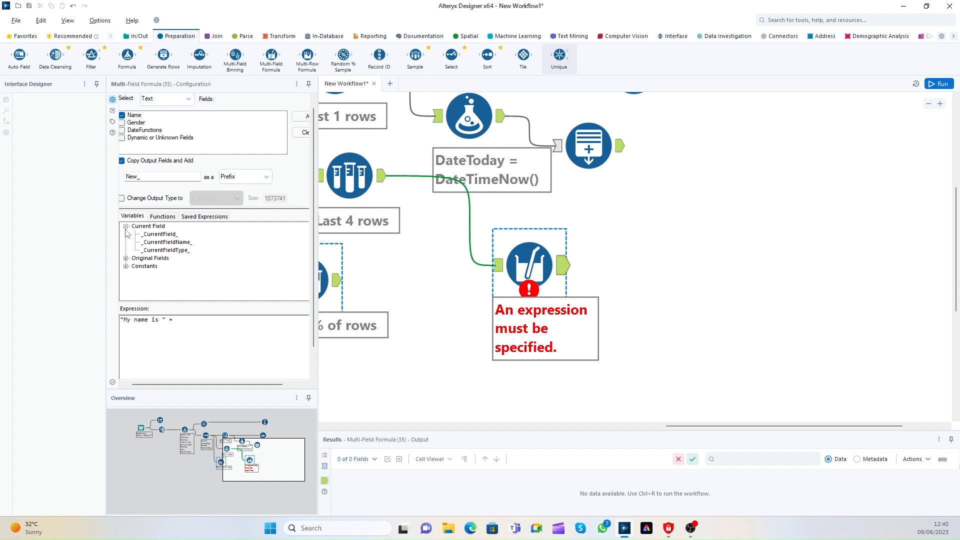
double_click(156, 235)
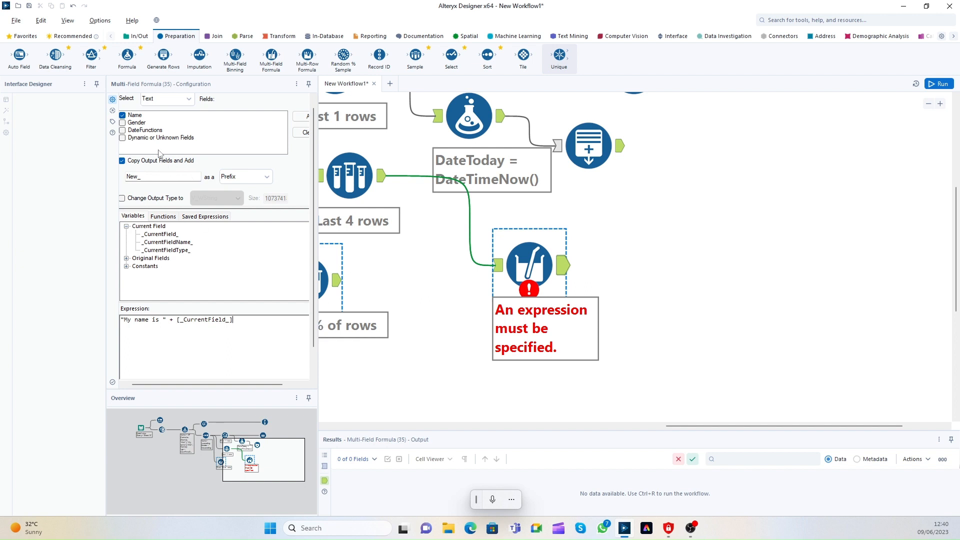
Try selecting Name, Gender, DateFunctions and Dynamic or Unknown Fields together, with Copy Output Fields and Add switched off and on.
left_click(125, 120)
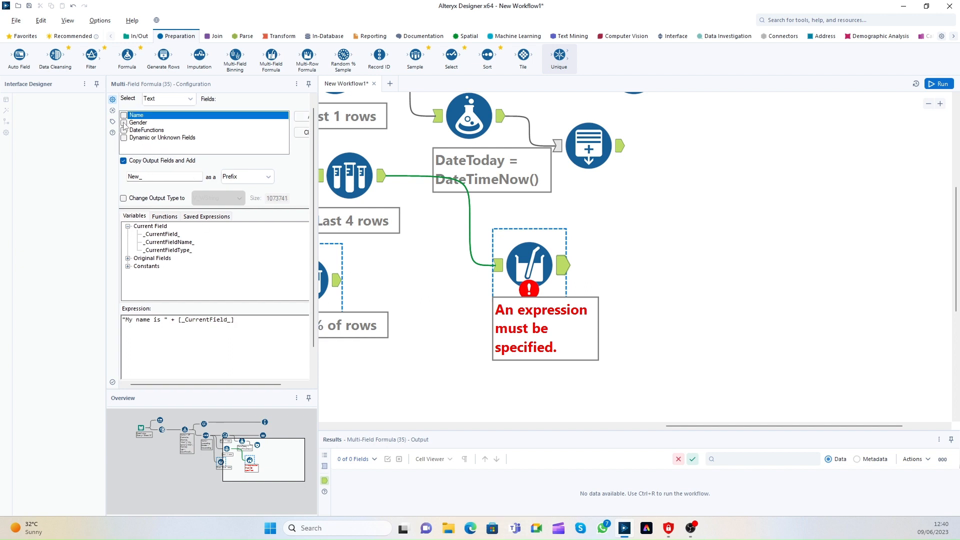
left_click(123, 161)
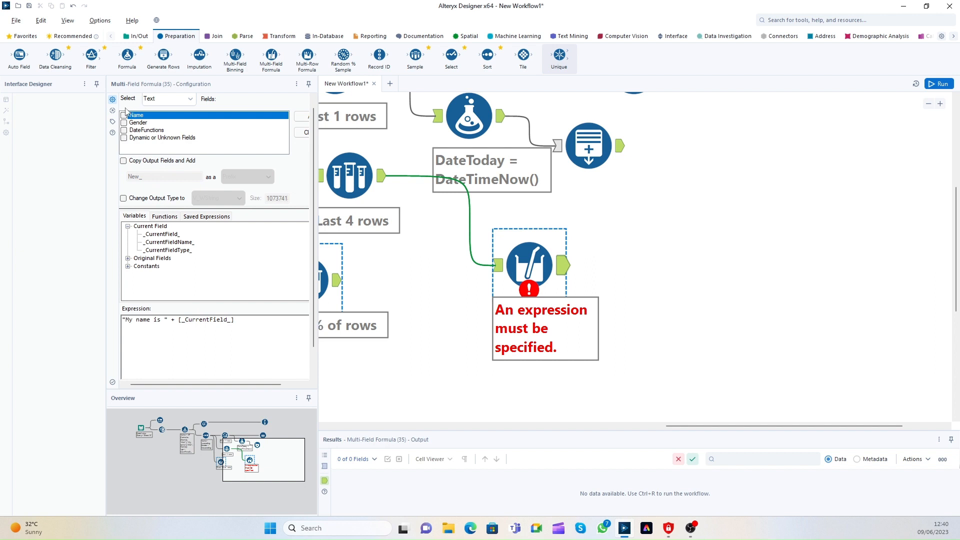
left_click(124, 123)
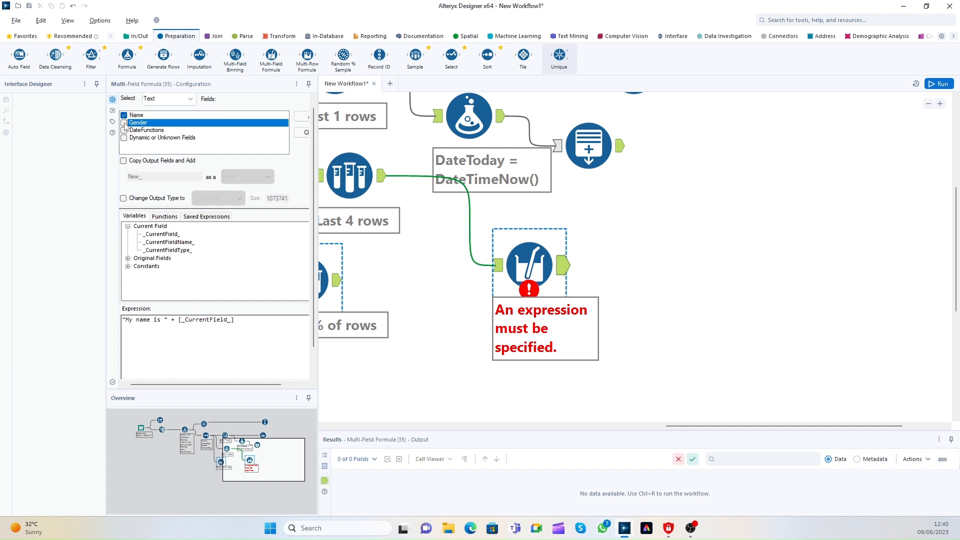
left_click(124, 131)
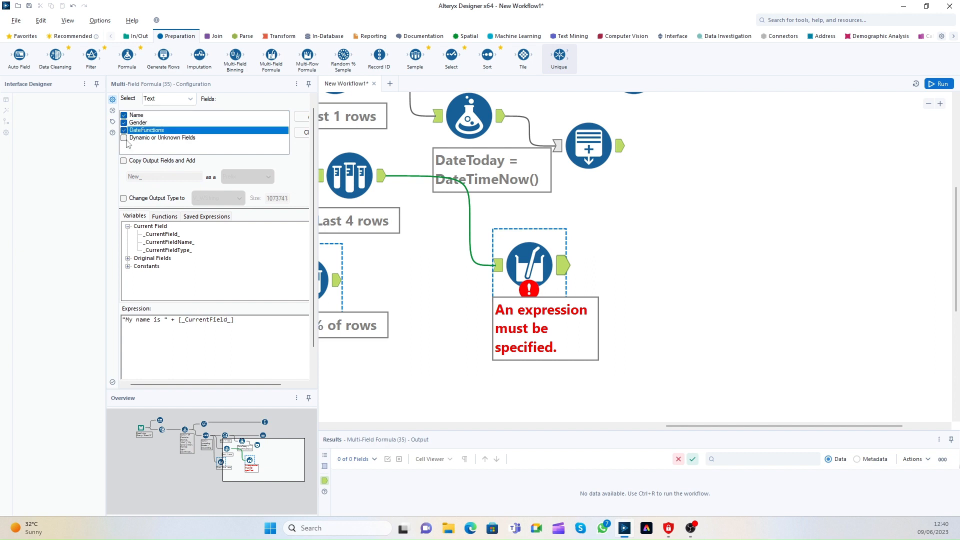
left_click(124, 138)
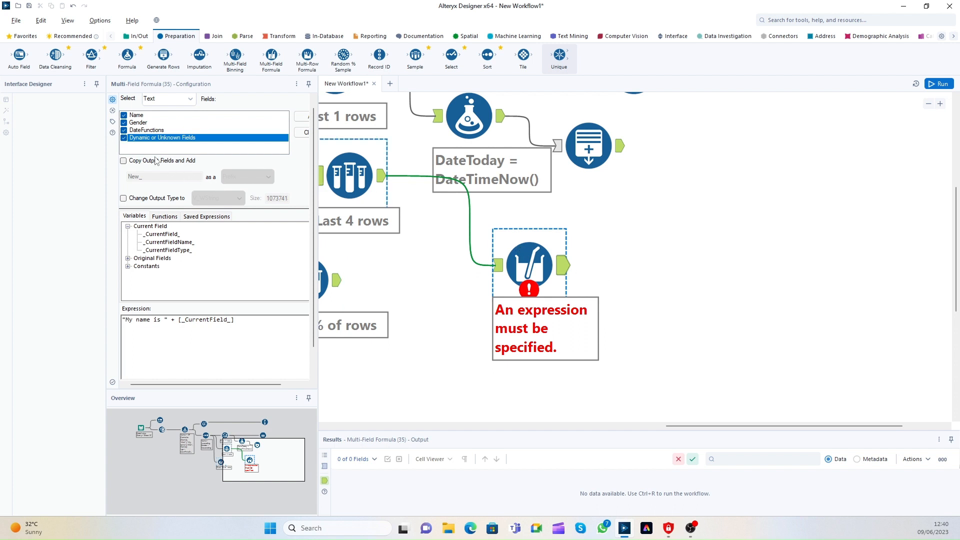
left_click(124, 161)
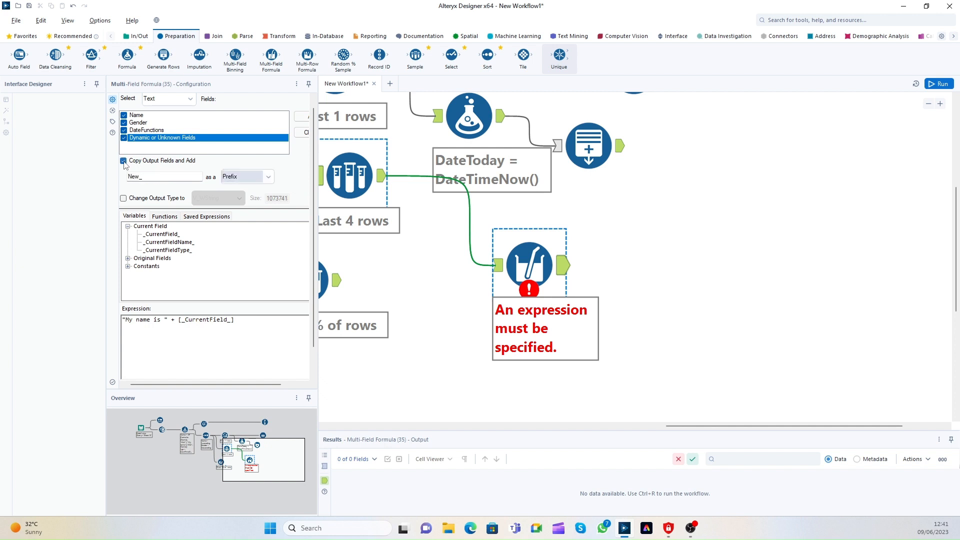
left_click(124, 161)
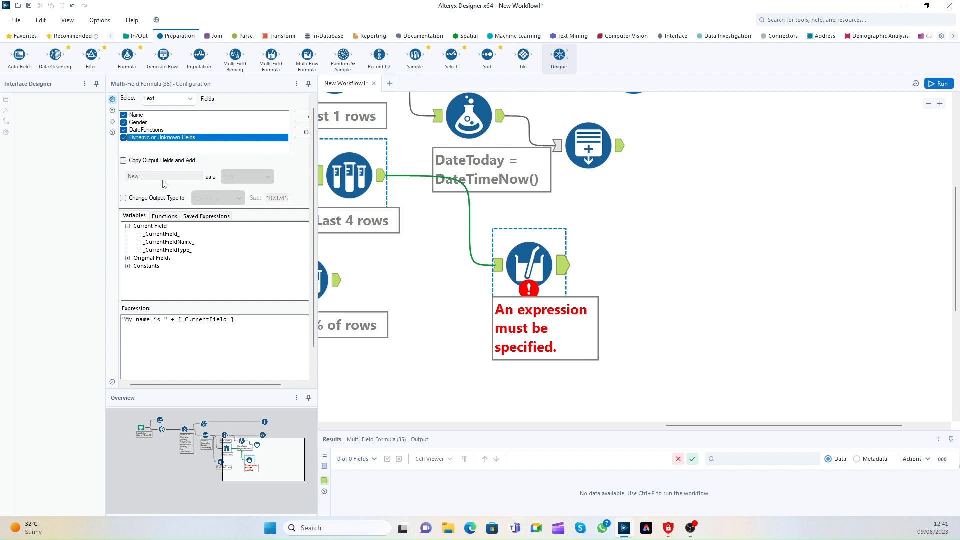
left_click(132, 165)
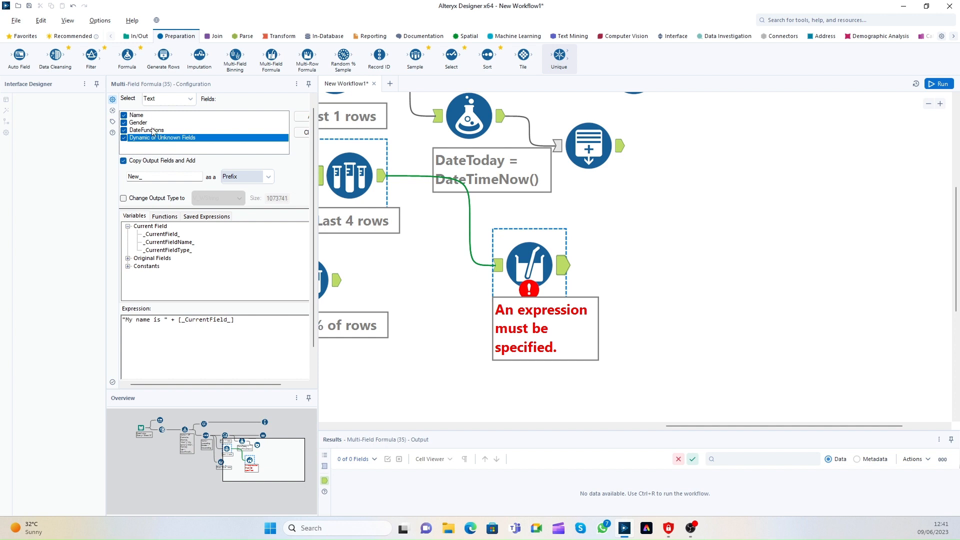
scroll(153, 132, "up", 1)
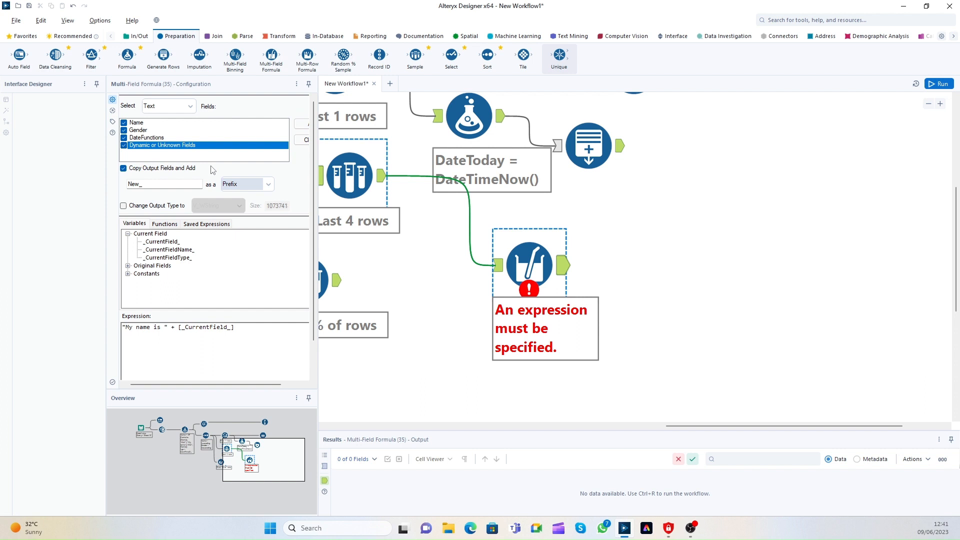
Leave only the Name field selected with Copy Output Fields and Add turned off, and run the workflow.
left_click(124, 138)
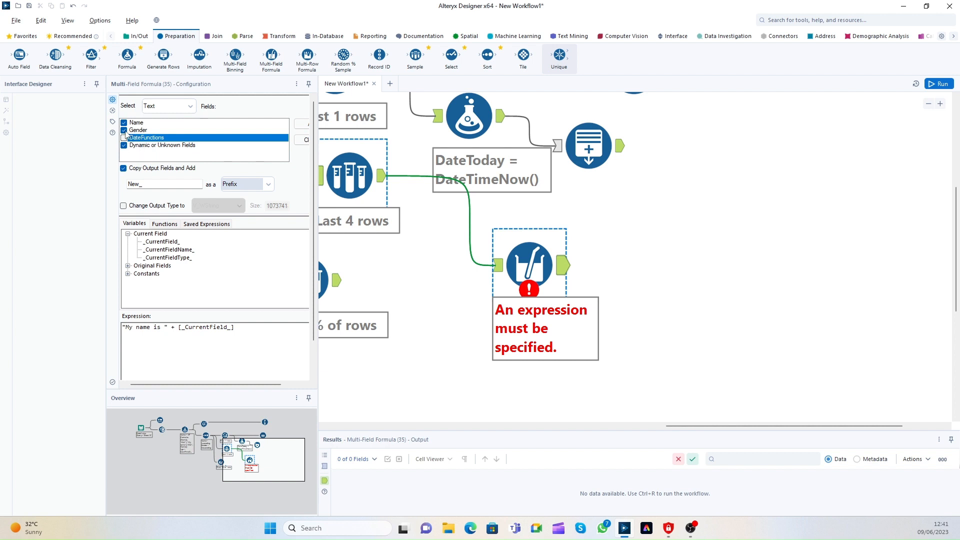
left_click(125, 131)
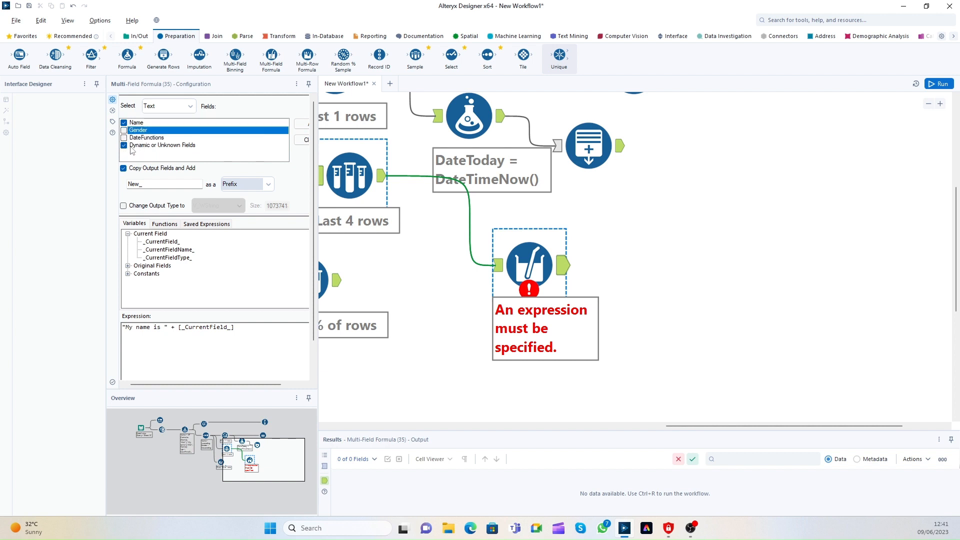
left_click(124, 145)
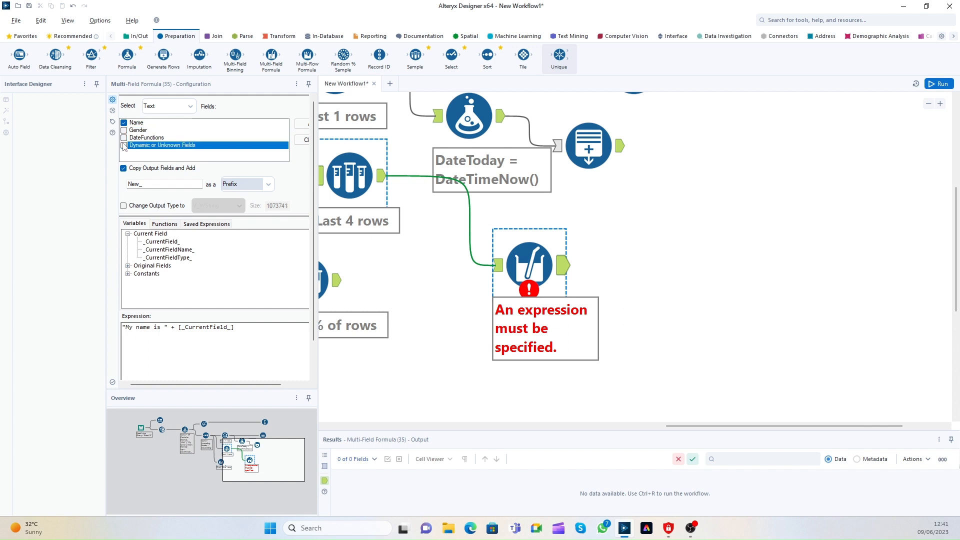
left_click(140, 170)
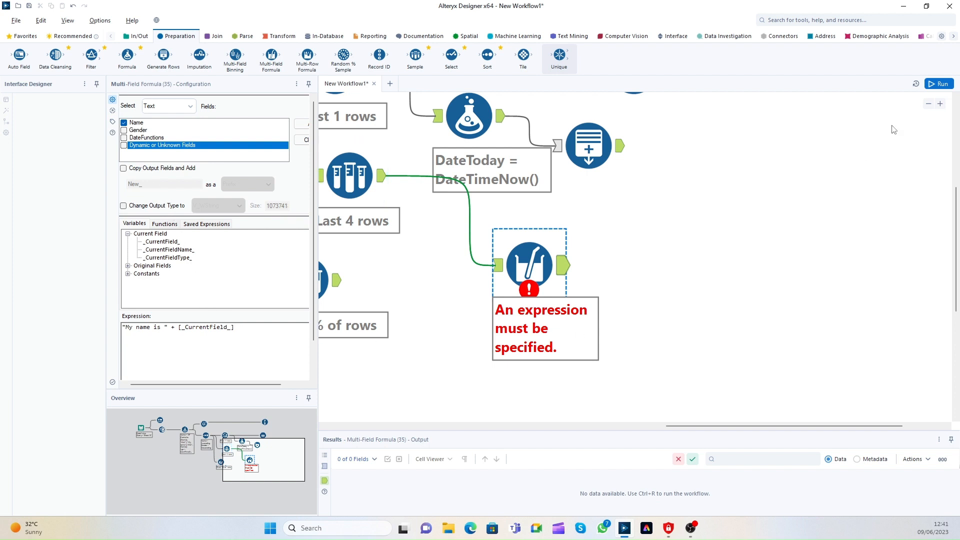
left_click(942, 83)
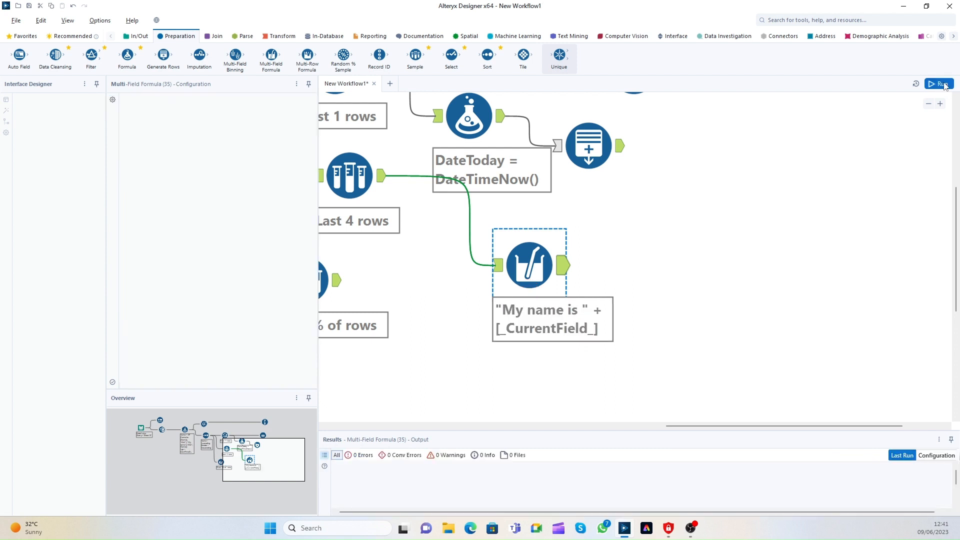
Inspect the Name values in the Multi-Field Formula tool's output results.
left_click(567, 269)
left_click(571, 271)
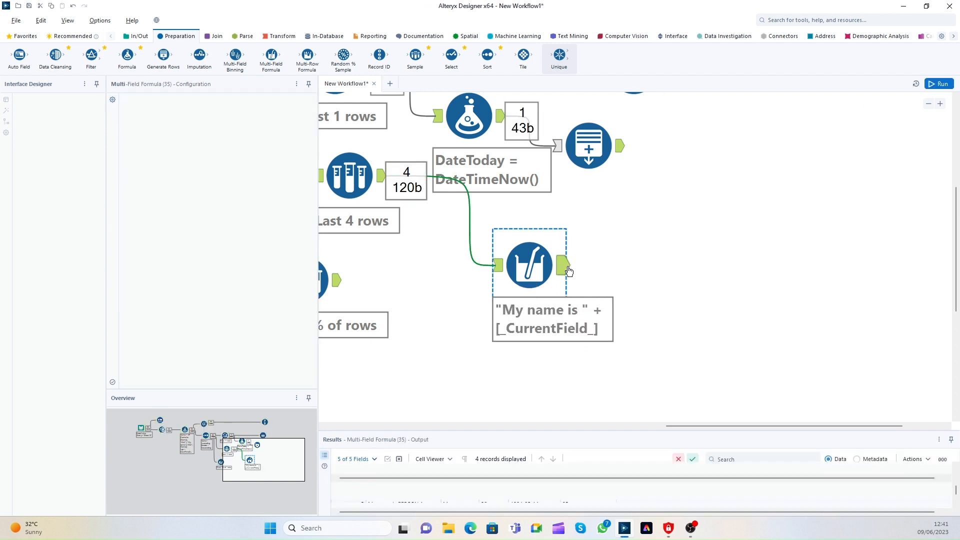
left_click(566, 274)
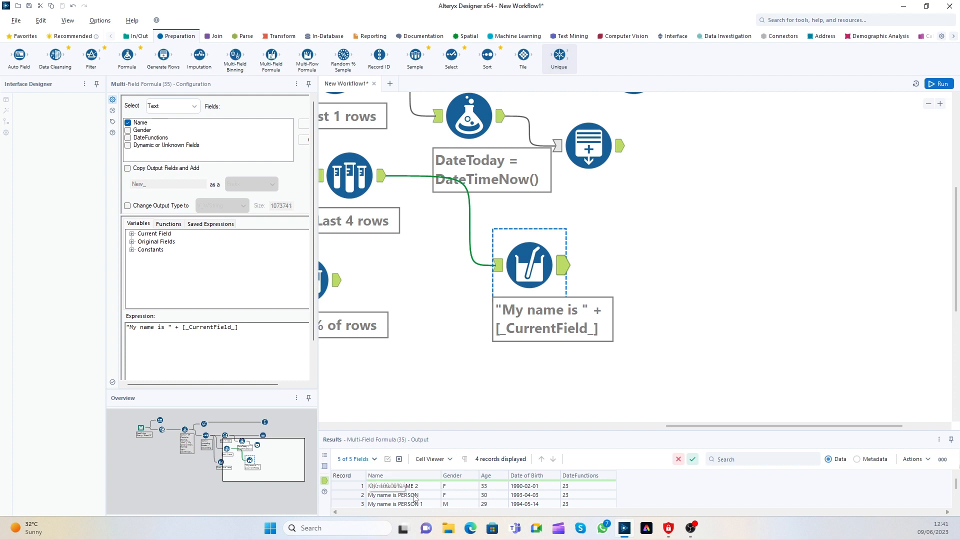
left_click(395, 495)
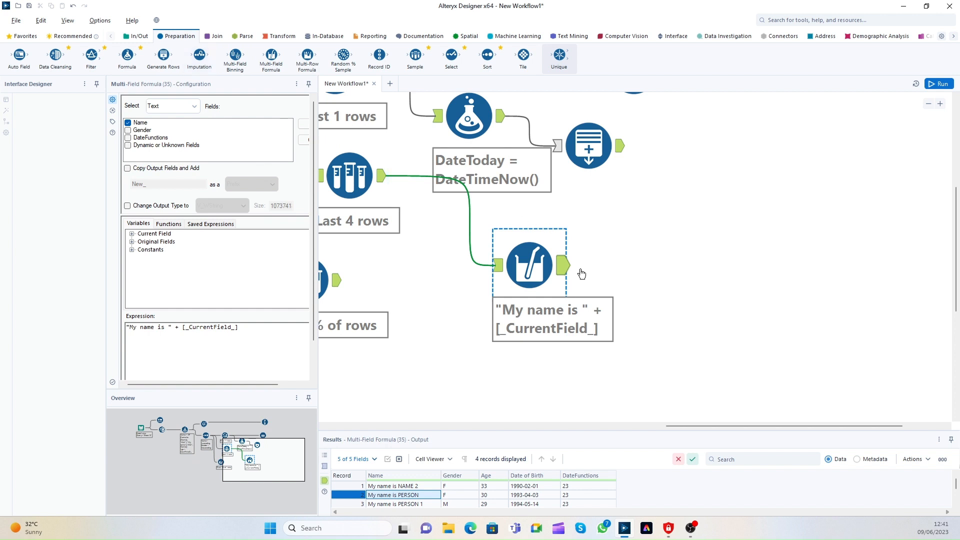
Connect a Browse tool to the Multi-Field Formula output, run the workflow, and space the Browse tool farther away from the formula tool.
left_click(566, 266)
left_click(531, 265)
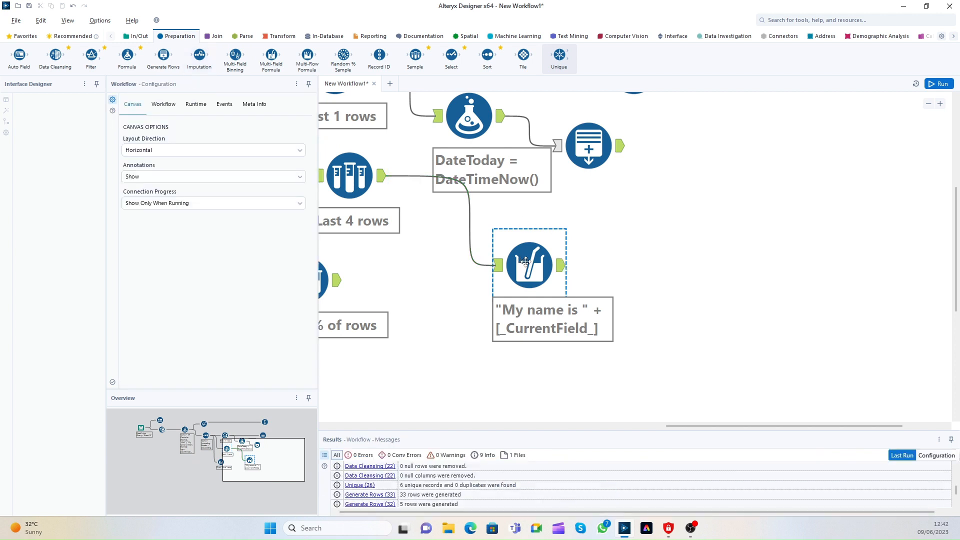
left_click(139, 37)
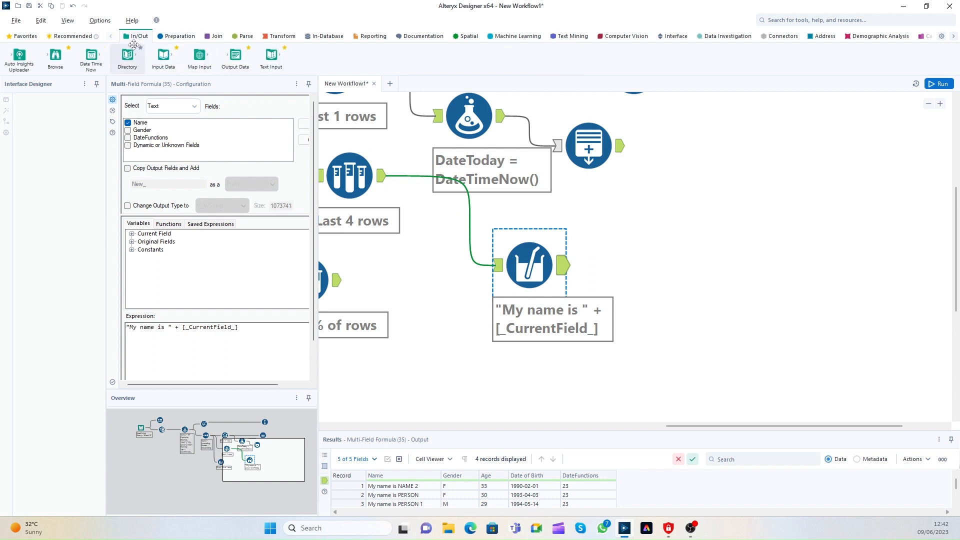
double_click(56, 56)
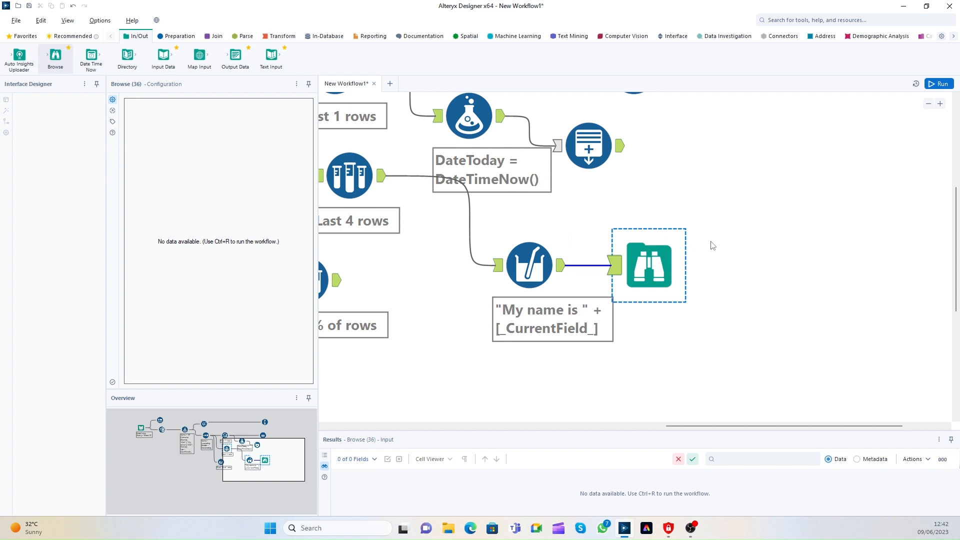
left_click(936, 86)
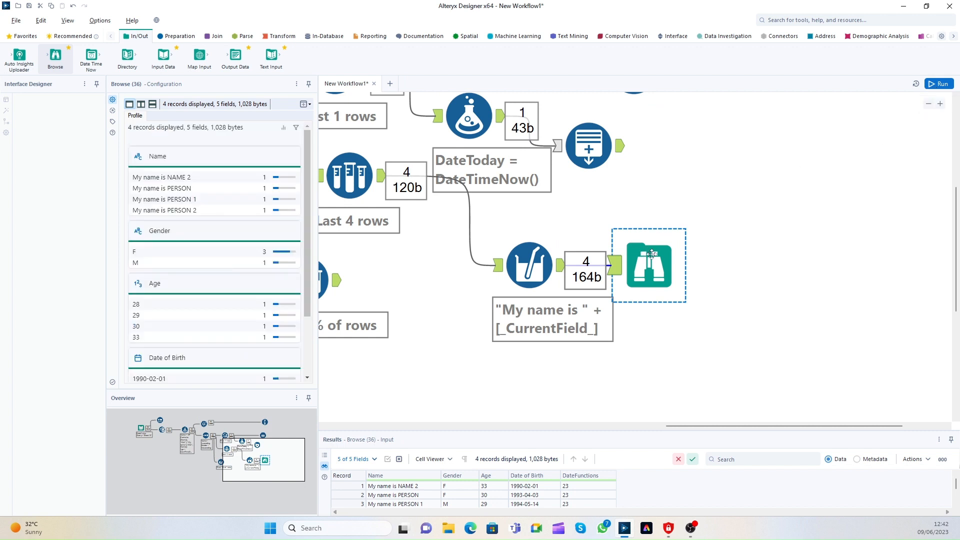
left_click_drag(650, 254, 724, 258)
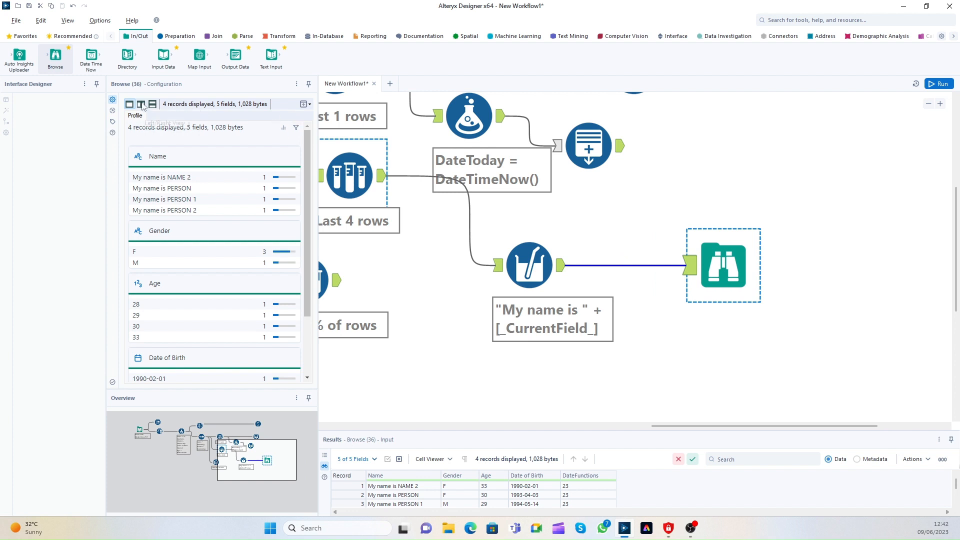
View the Browse results as a table in a separate window, highlight the Name and Gender values, and close the window.
left_click(304, 103)
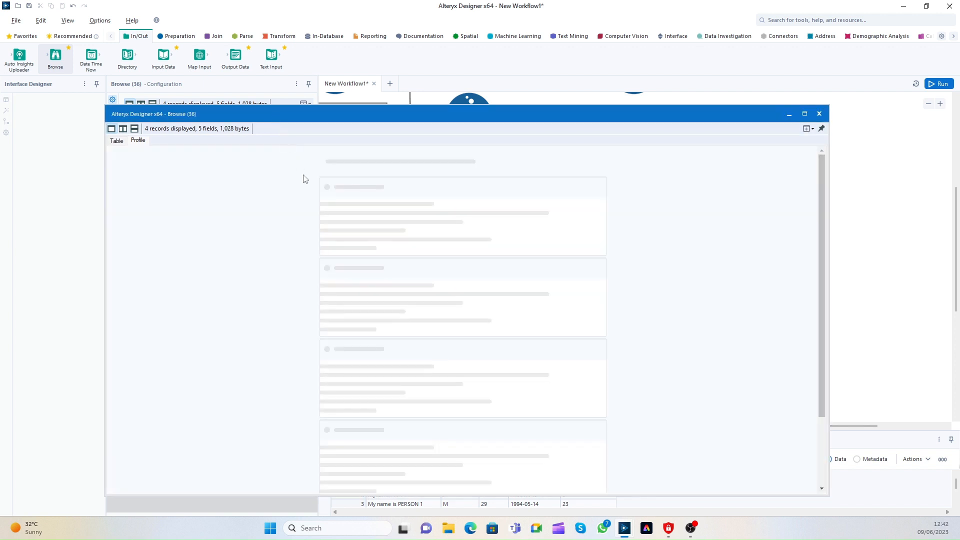
left_click(118, 142)
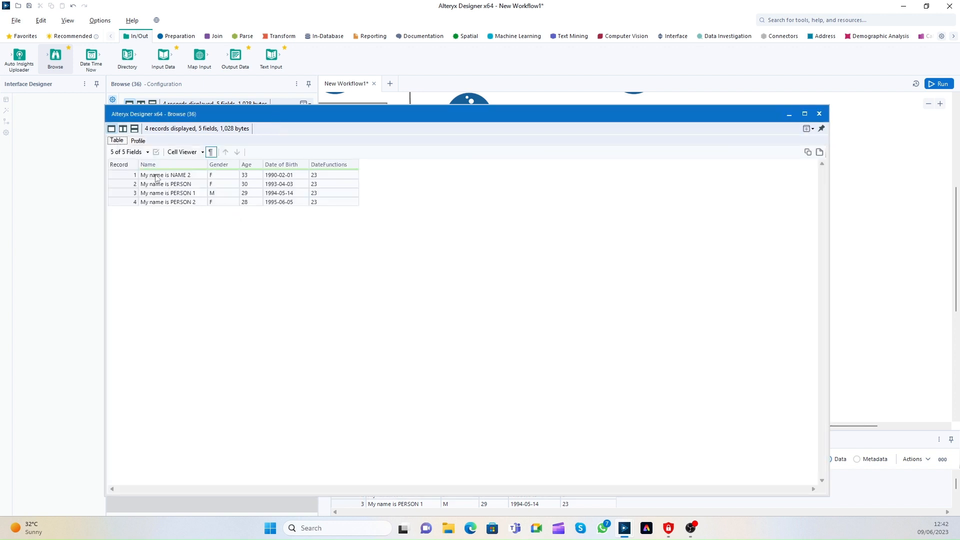
left_click_drag(156, 176, 240, 206)
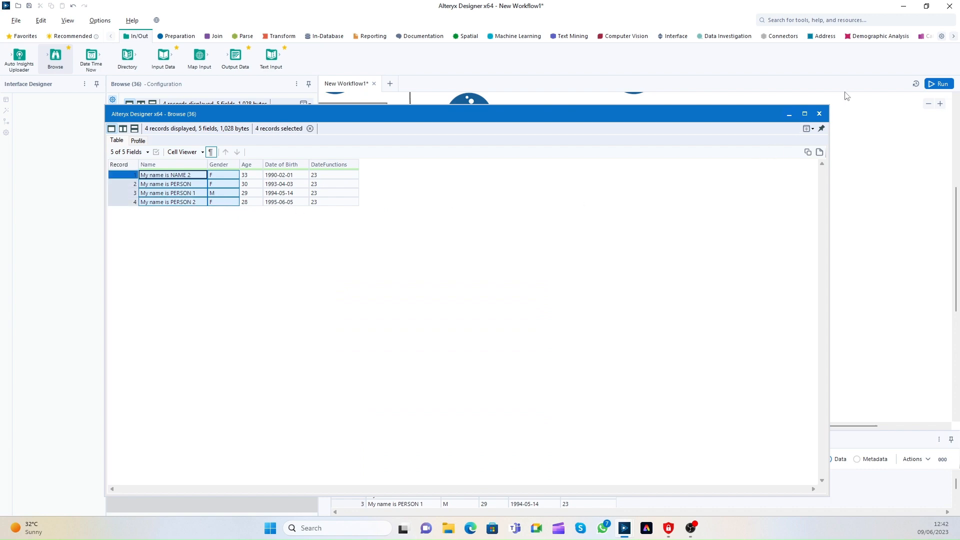
left_click(819, 114)
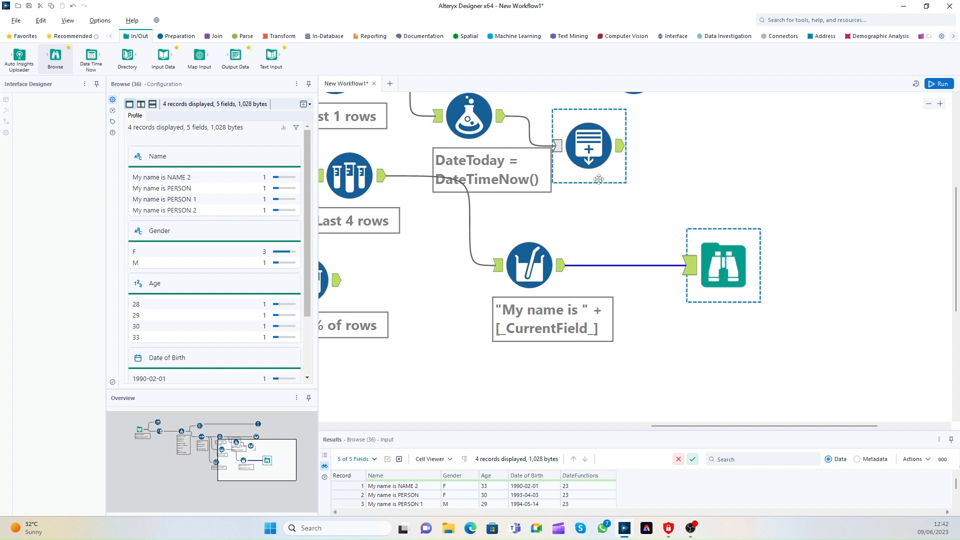
Open all Browse records in a new window and show them as a table, closing the duplicate window.
left_click(306, 104)
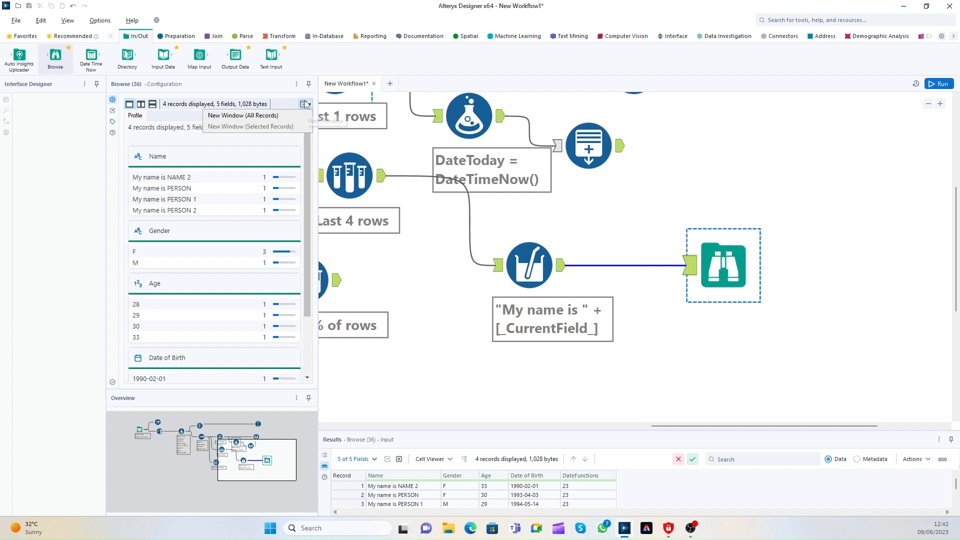
left_click(266, 117)
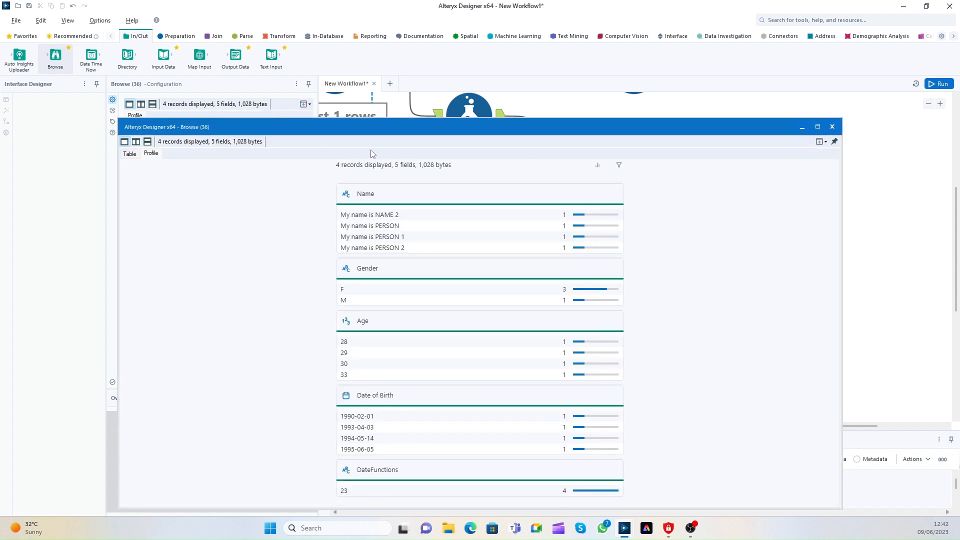
left_click(819, 142)
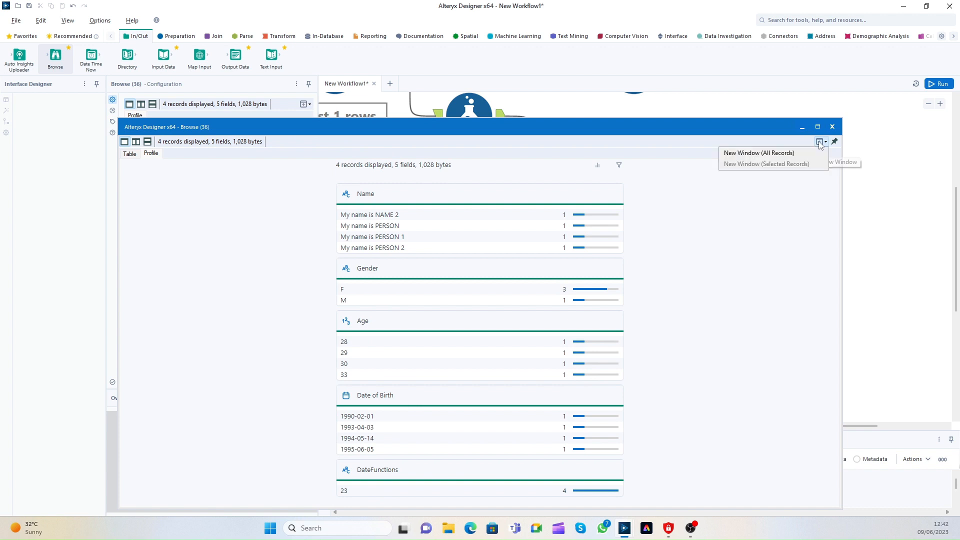
left_click(774, 158)
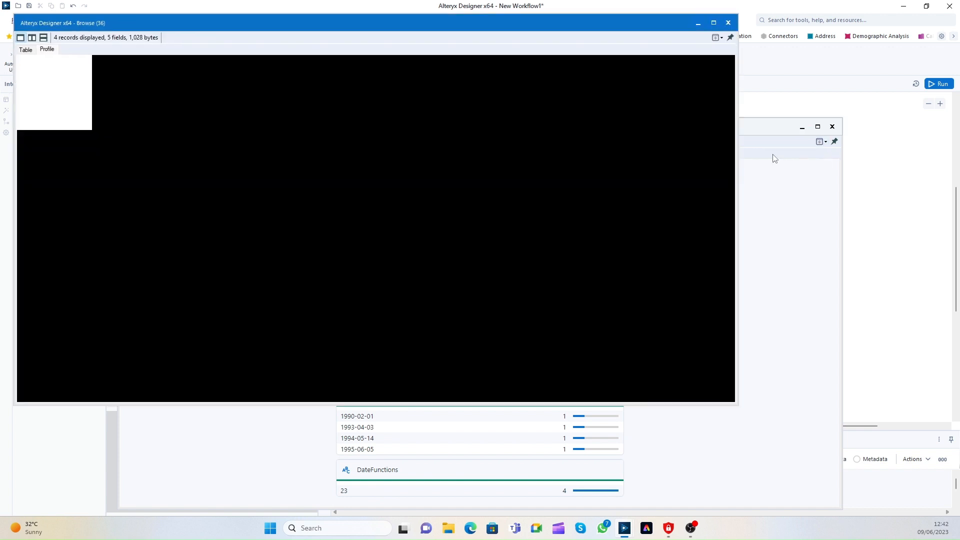
left_click(728, 23)
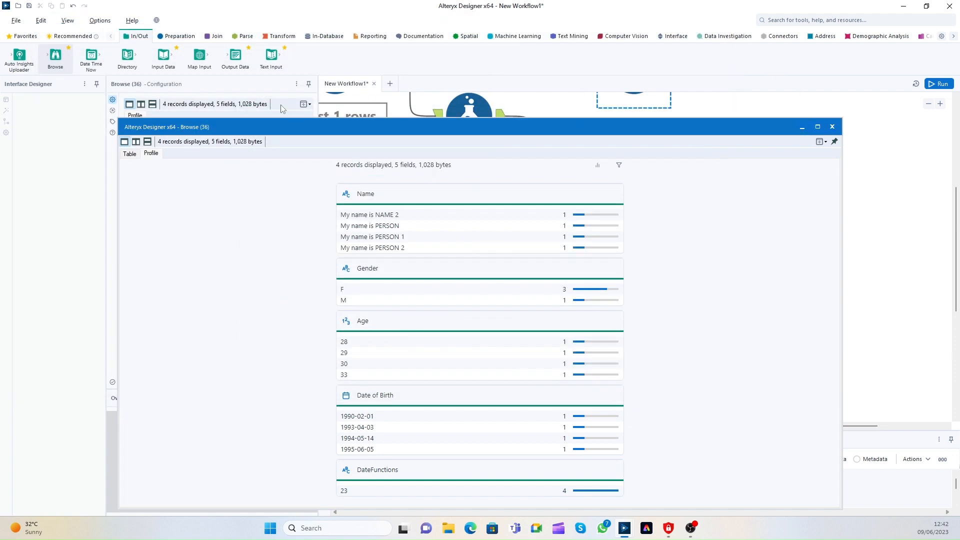
left_click(130, 154)
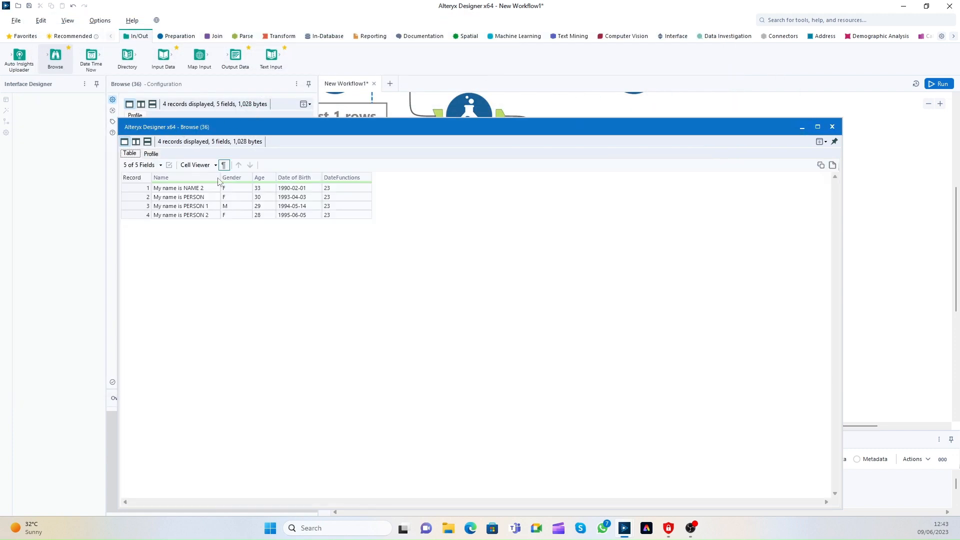
Examine the copy options for the Browse table, with and without the Name column header selected.
left_click(821, 166)
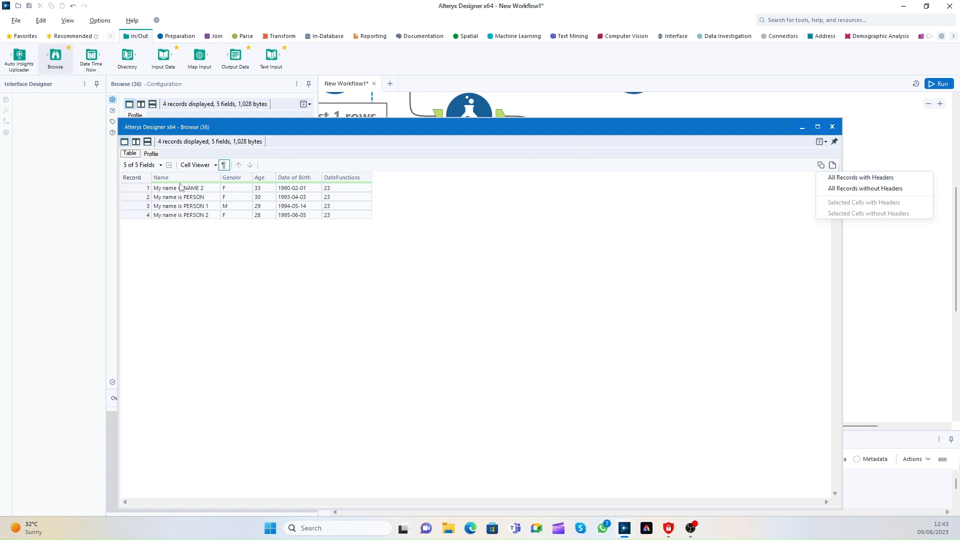
left_click(158, 177)
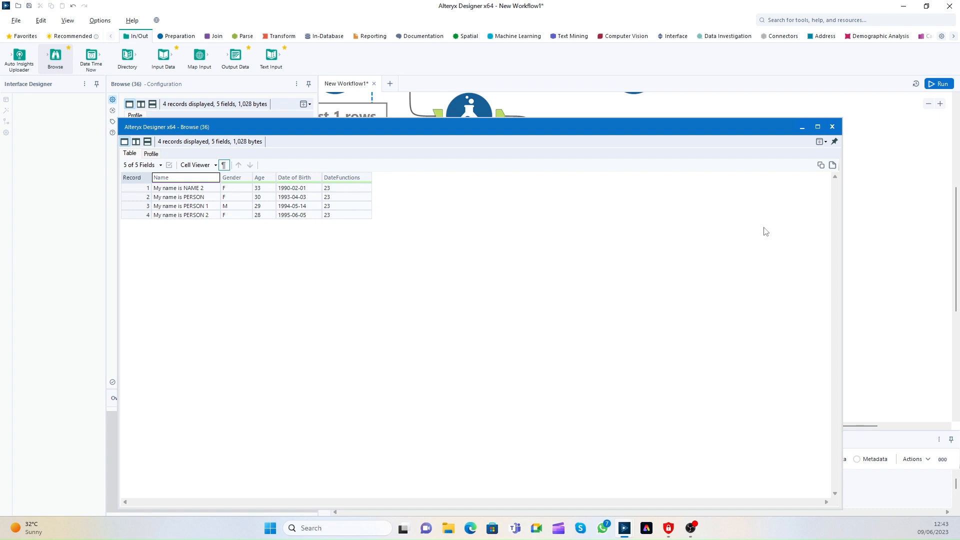
left_click(821, 165)
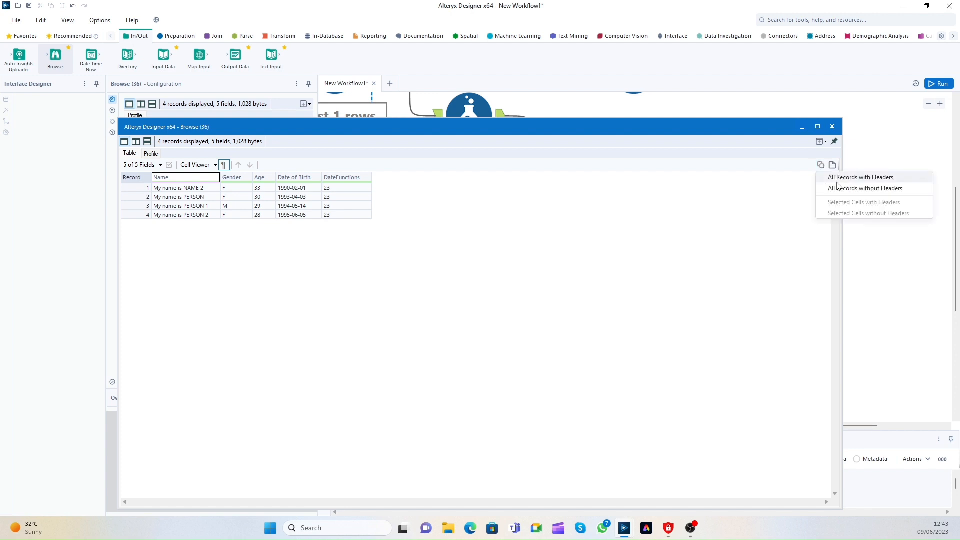
left_click(805, 197)
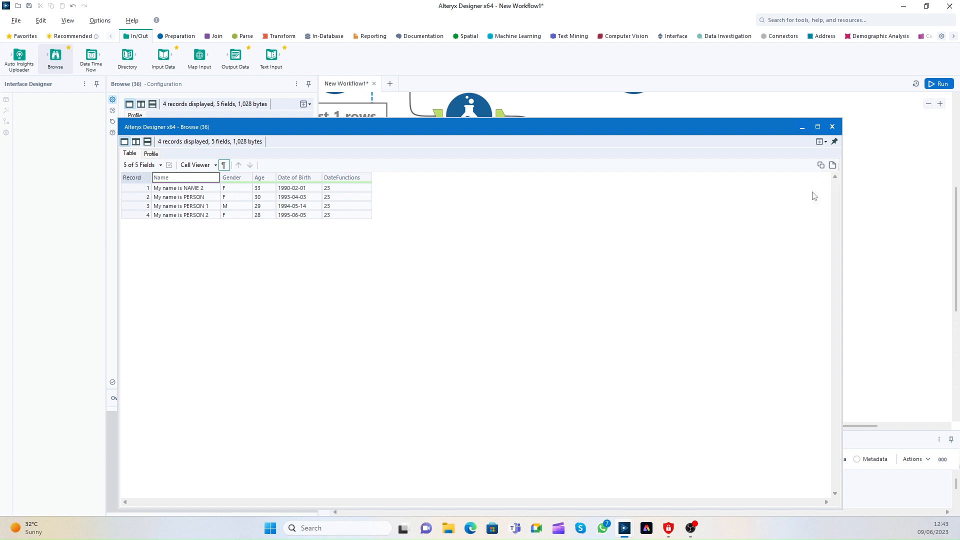
Select all fields of records 2 to 4 and try exporting only the selected cells to a data file.
left_click(833, 165)
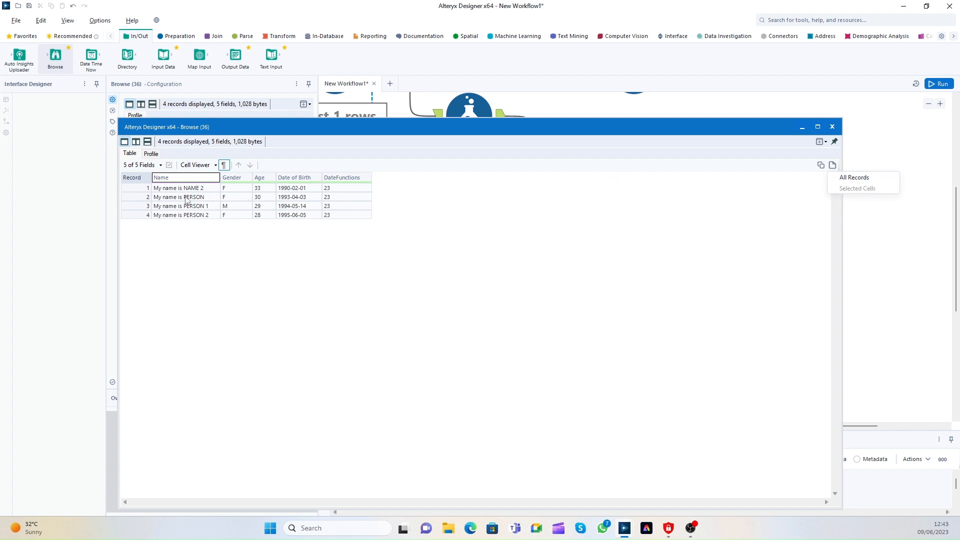
left_click_drag(178, 199, 335, 216)
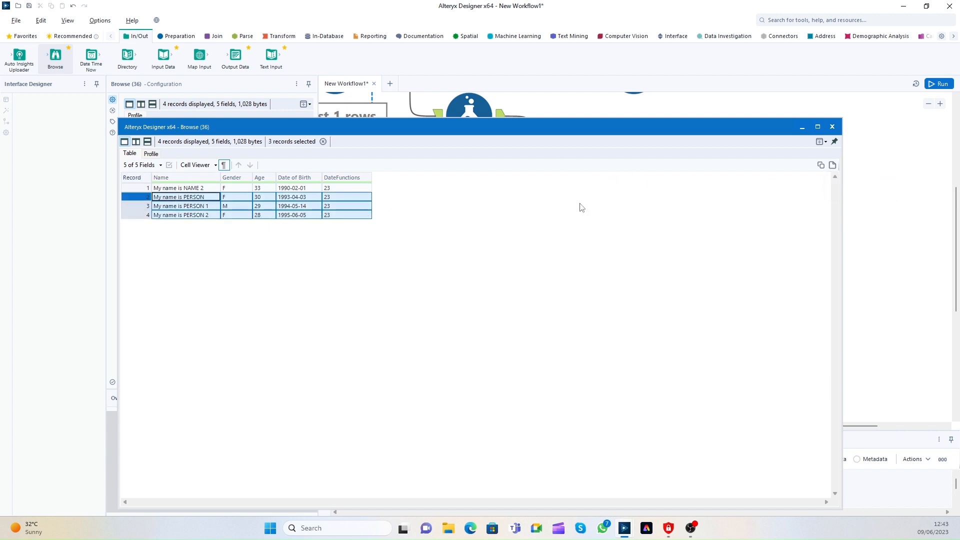
left_click(833, 165)
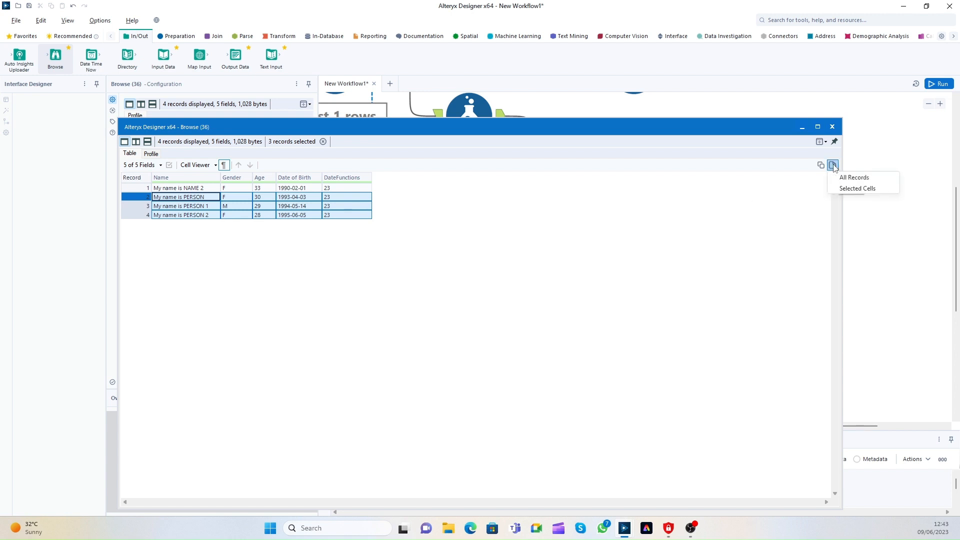
left_click(850, 191)
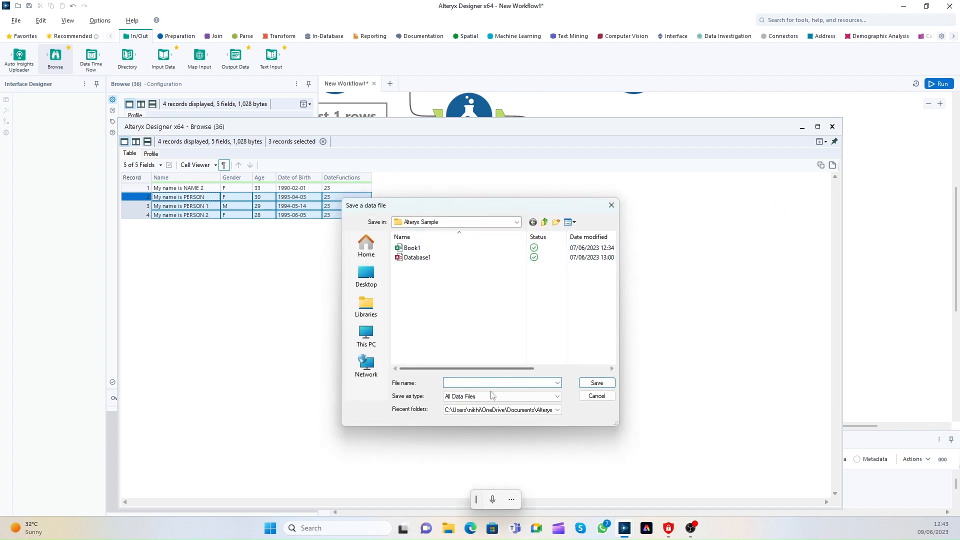
left_click(611, 205)
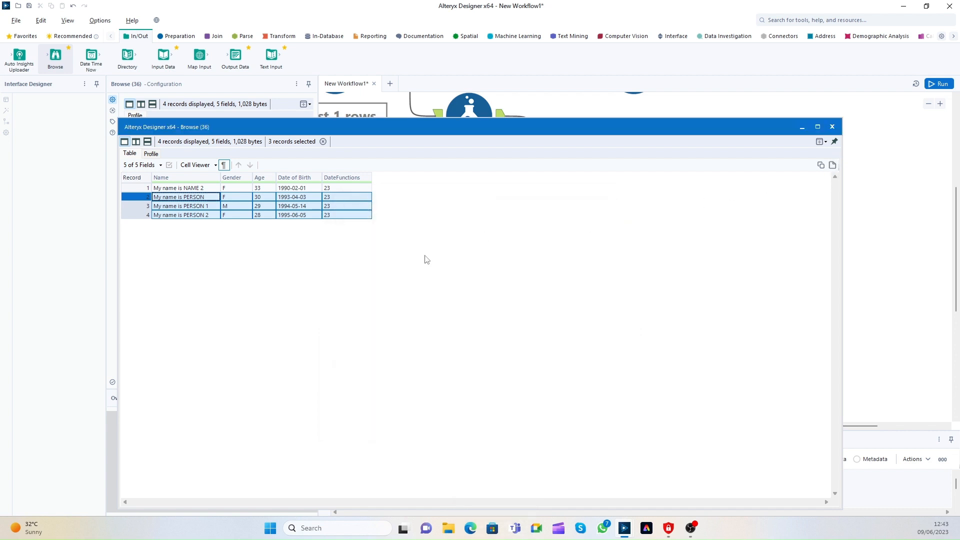
Export all records of the Browse table to the Alteryx Sample folder as newbook.csv.
left_click(832, 165)
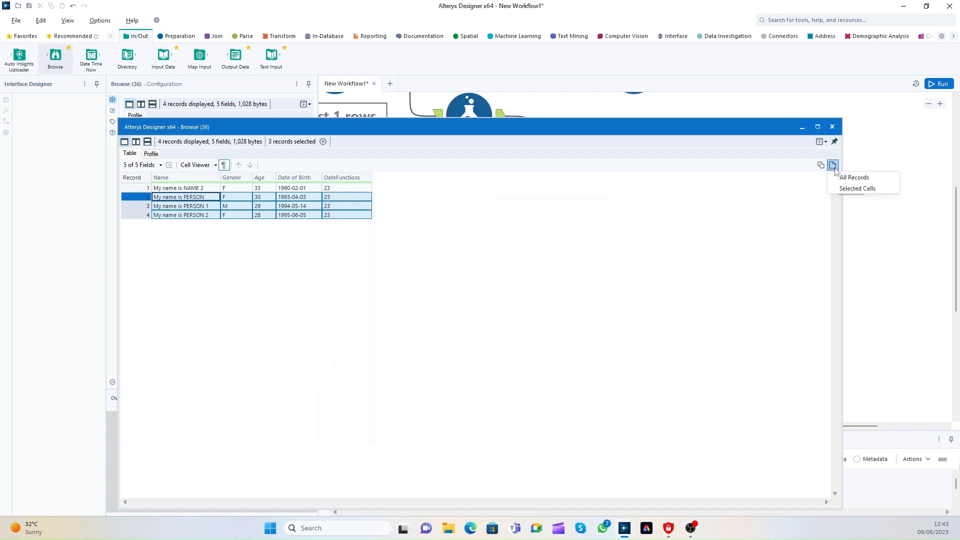
left_click(850, 182)
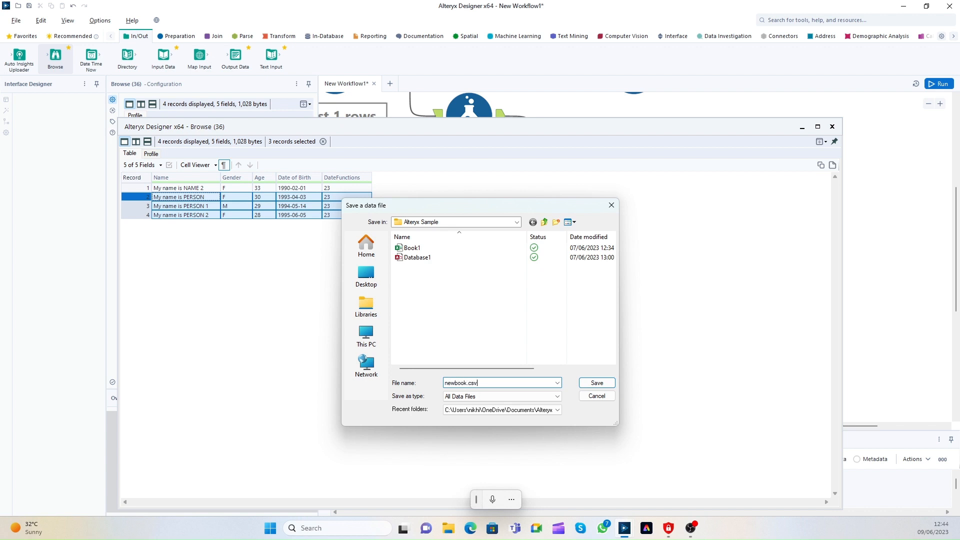
left_click(597, 383)
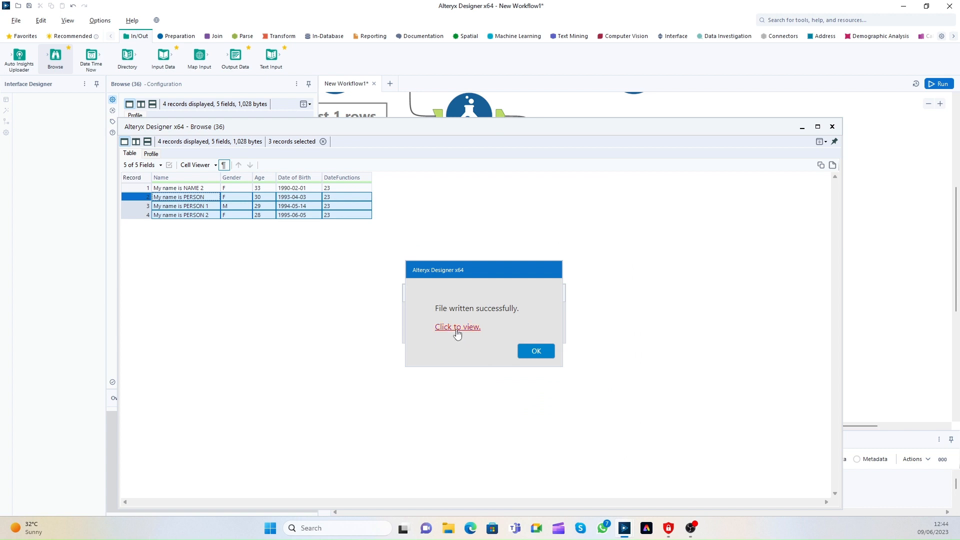
View the exported newbook file in Excel, then close it and dismiss the export message.
left_click(457, 327)
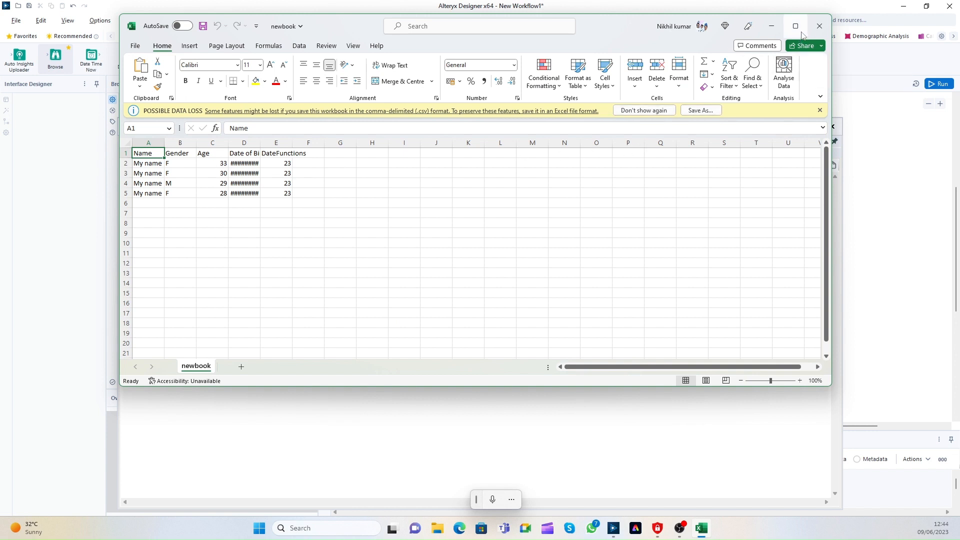
left_click(820, 25)
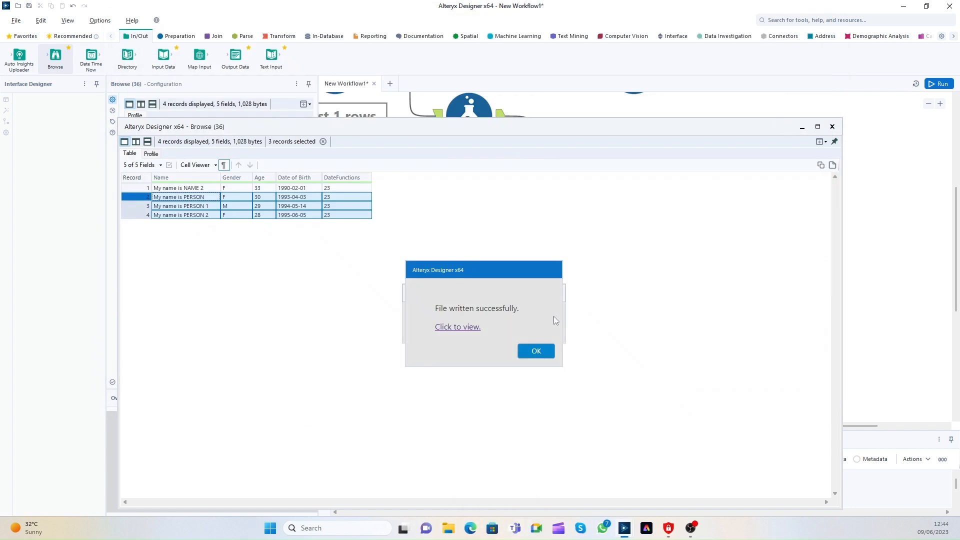
left_click(535, 350)
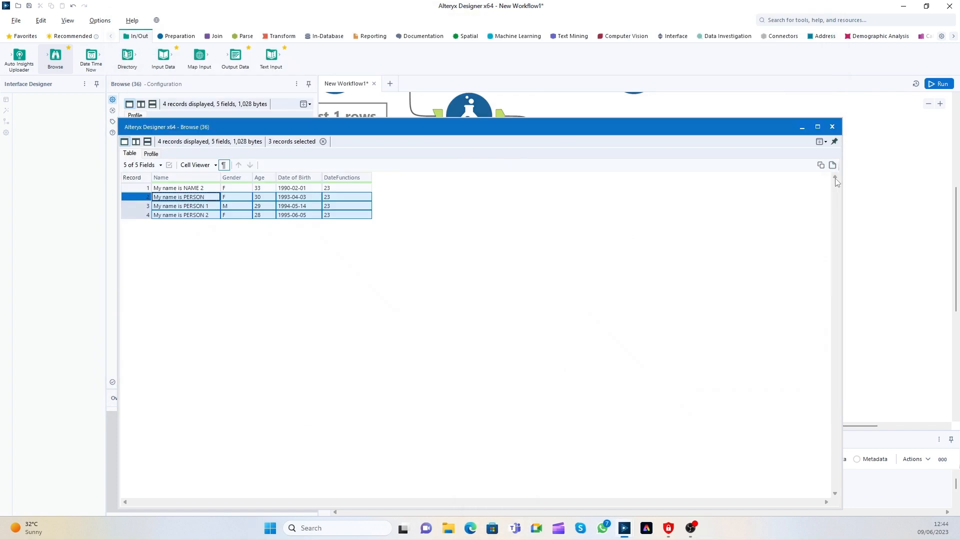
Export all records of the Browse table as newbook.xlsx in the Alteryx Sample folder, naming the worksheet "MySheetFfrom Browse tool".
left_click(833, 165)
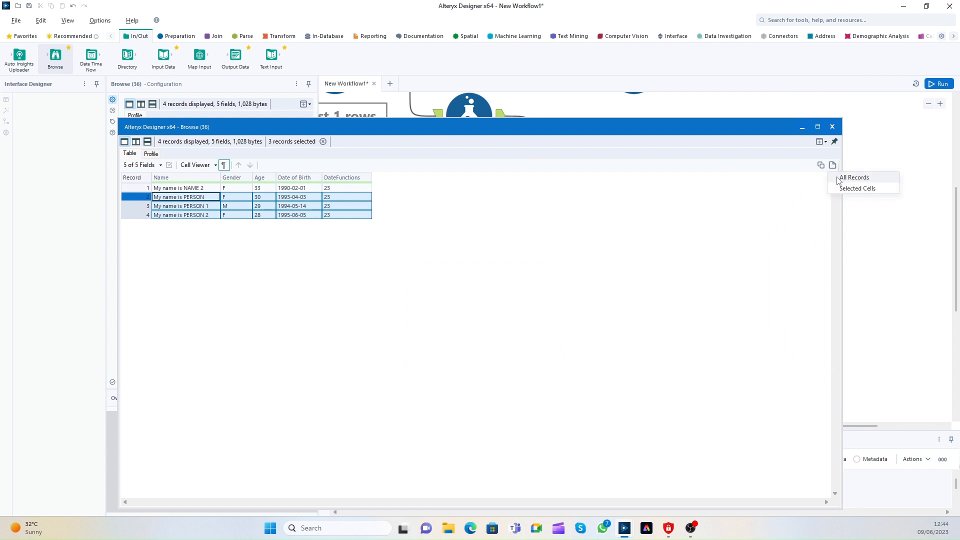
left_click(850, 177)
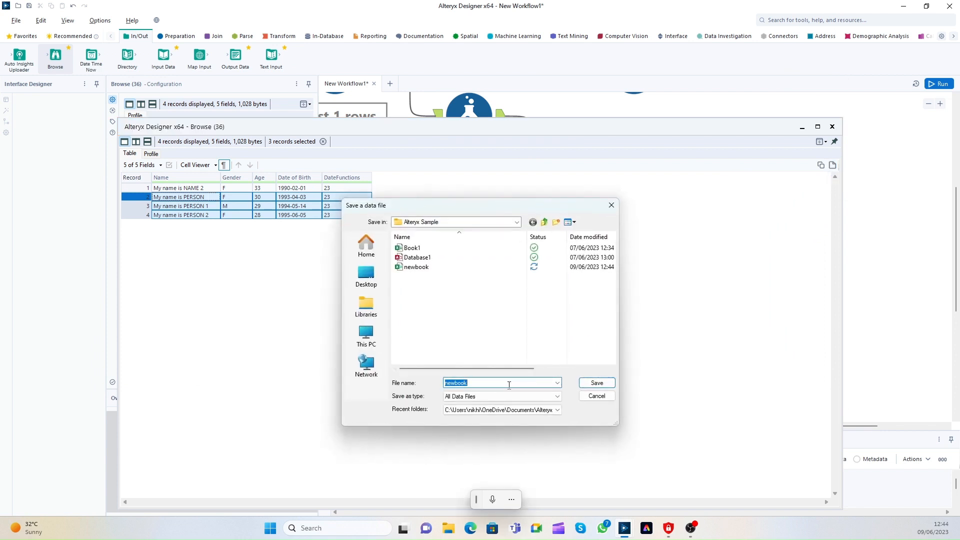
left_click(509, 385)
type(".")
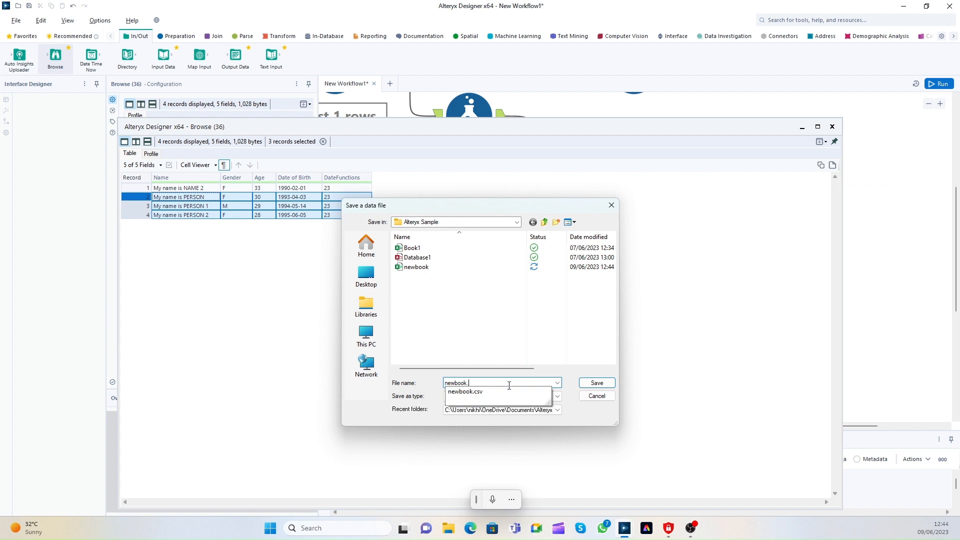
type("xlsx")
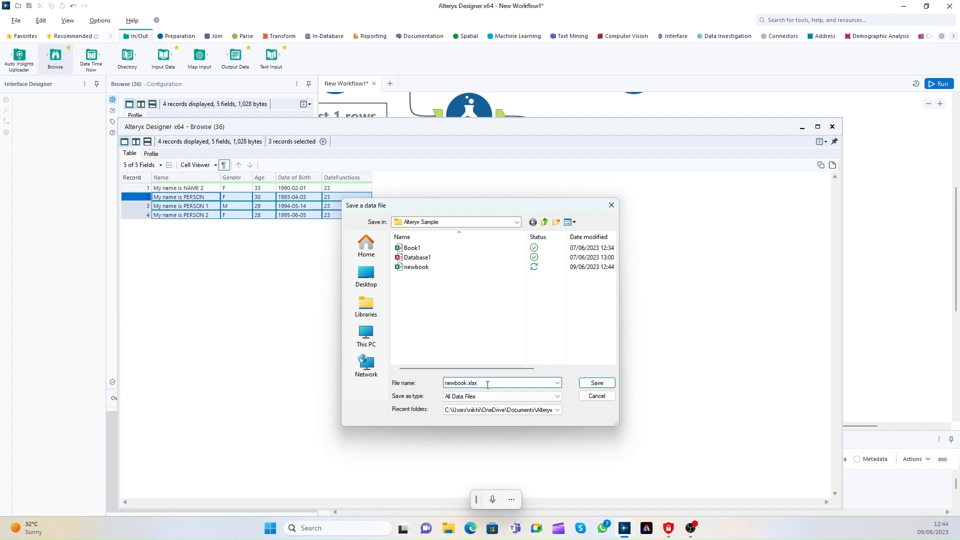
left_click(597, 383)
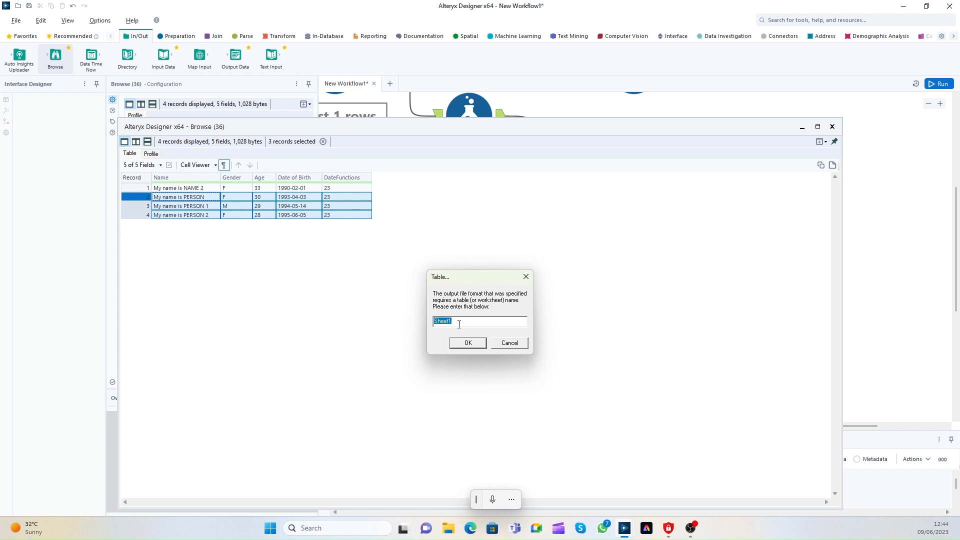
left_click_drag(459, 324, 431, 320)
type("My")
left_click(459, 343)
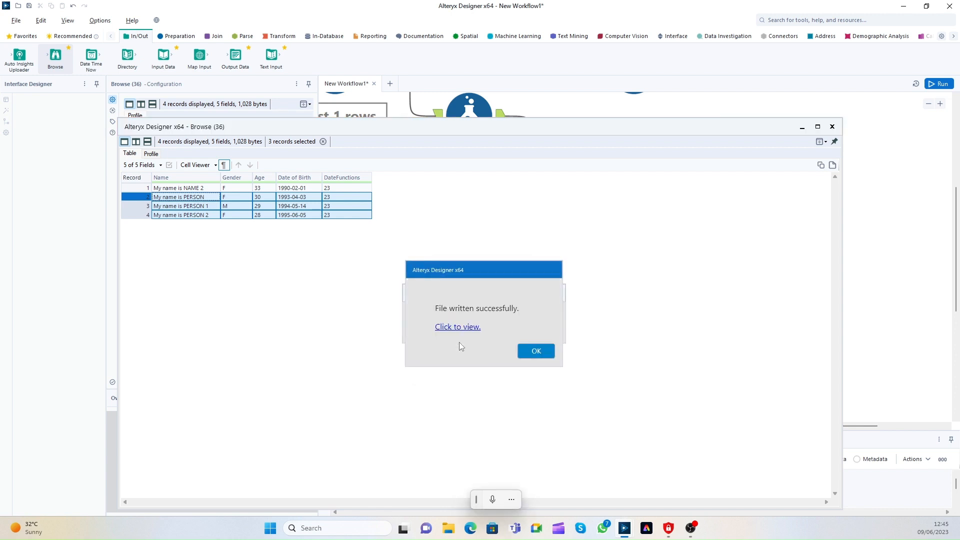
View the exported newbook workbook in Excel, then close it, the export message and the separate Browse window.
left_click(459, 330)
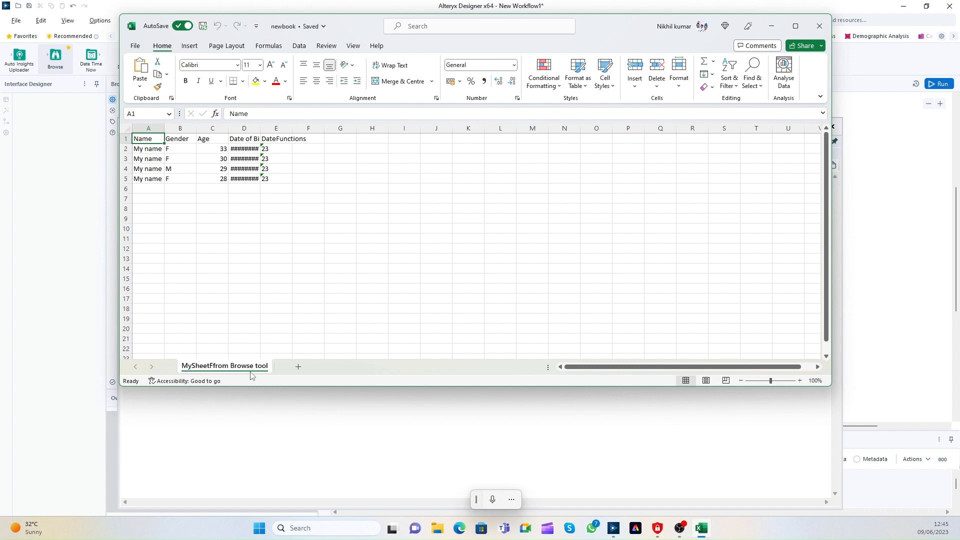
left_click(818, 36)
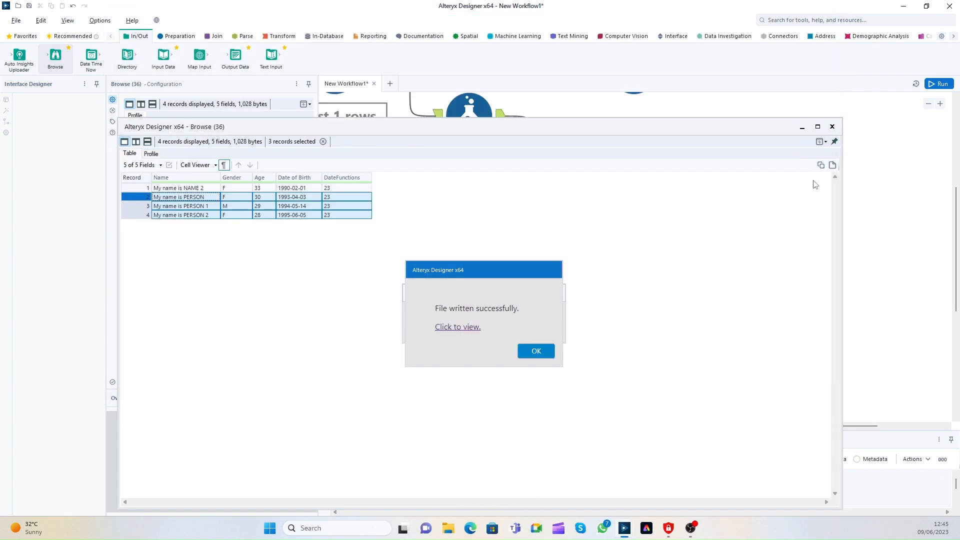
left_click(527, 351)
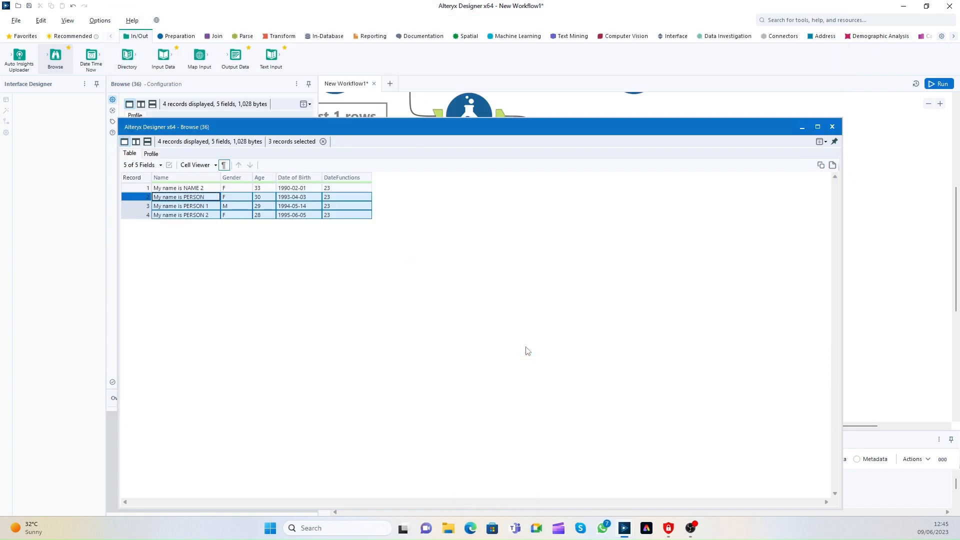
left_click(832, 127)
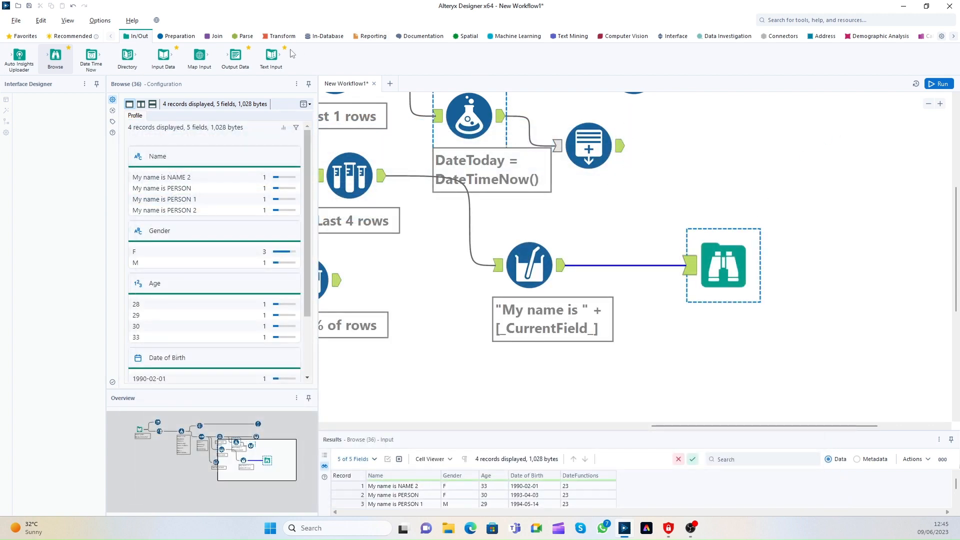
Add a Multi-Row Formula tool from the Preparation tools, connected to the output of the Generate Rows tool.
left_click(183, 38)
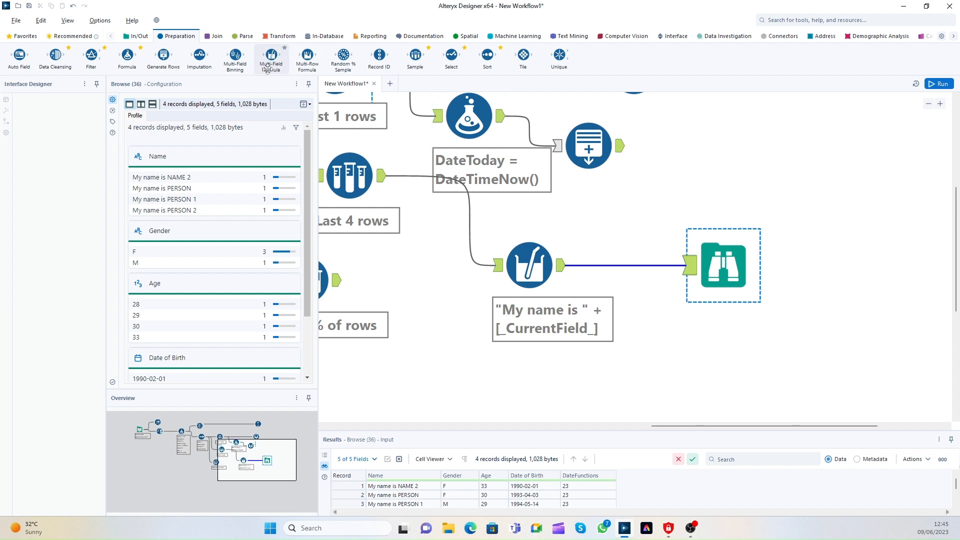
left_click(532, 262)
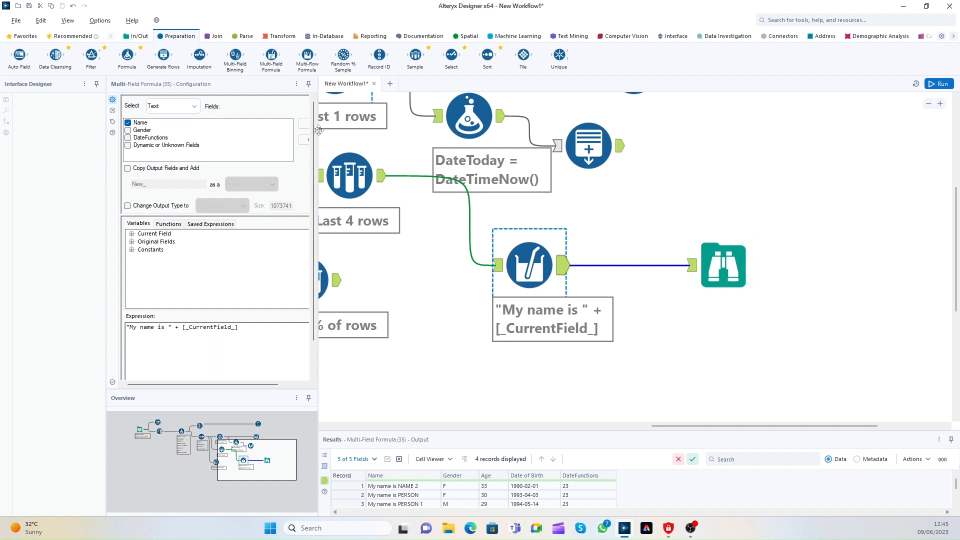
left_click_drag(308, 64, 686, 141)
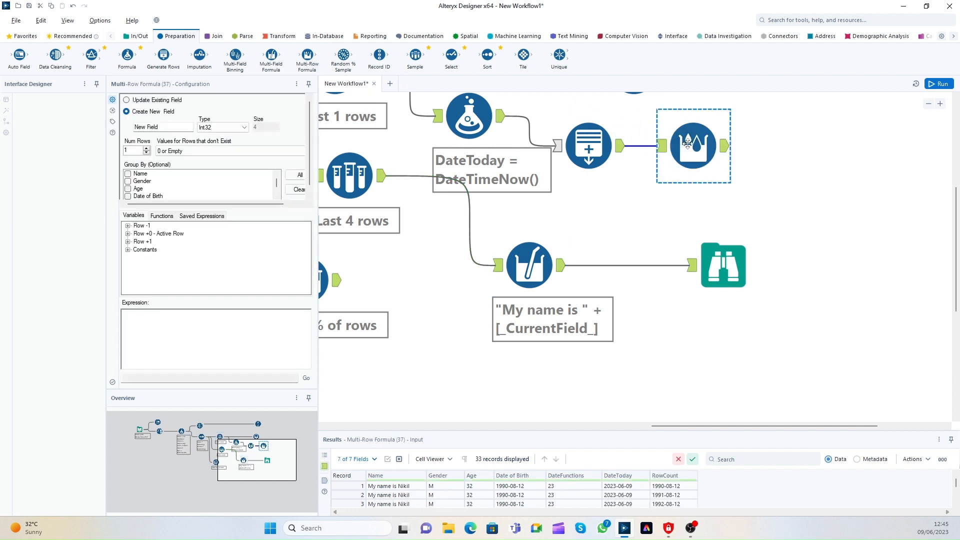
Examine the Generate Rows output records from first to last, including the DateToday and RowCount values.
left_click(609, 146)
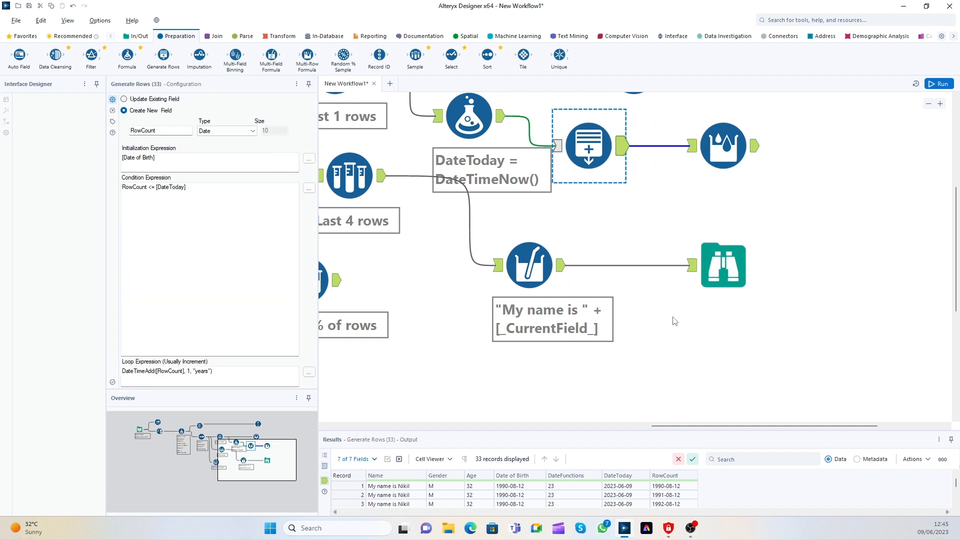
left_click(465, 504)
scroll(465, 504, "down", 10)
scroll(465, 505, "up", 10)
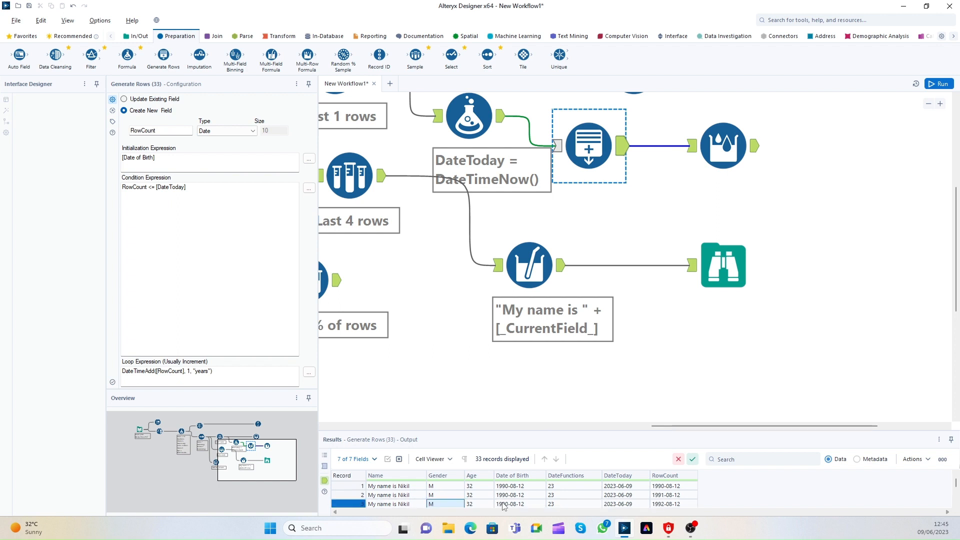
scroll(502, 505, "down", 10)
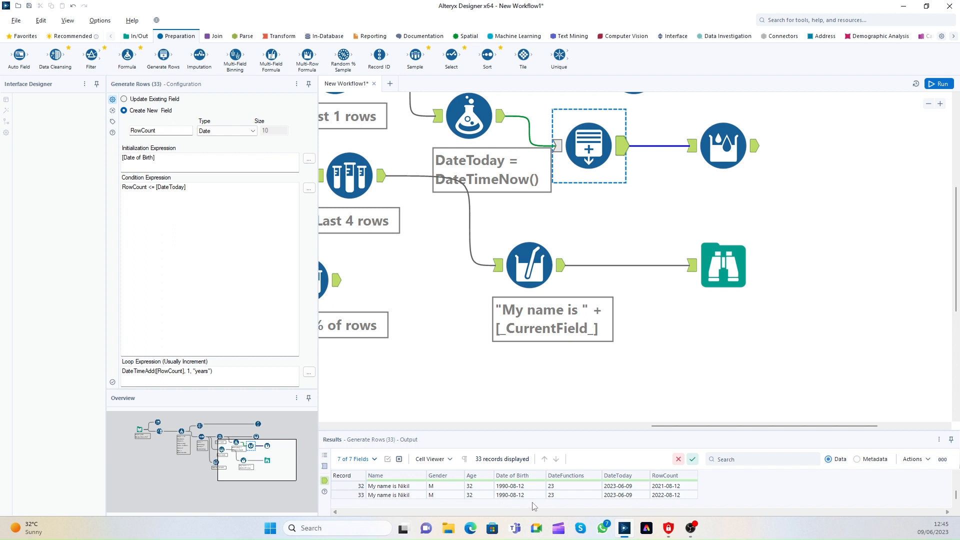
scroll(534, 506, "up", 10)
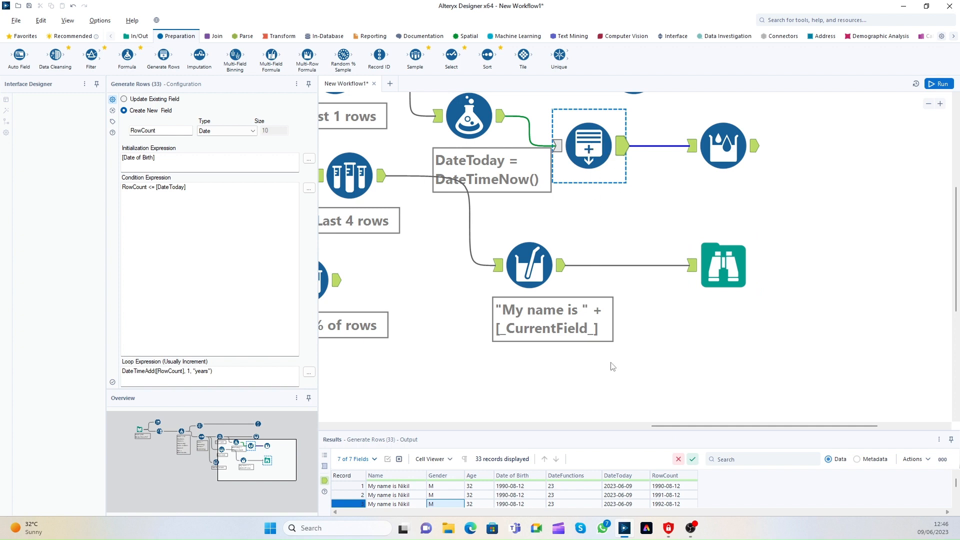
left_click(617, 495)
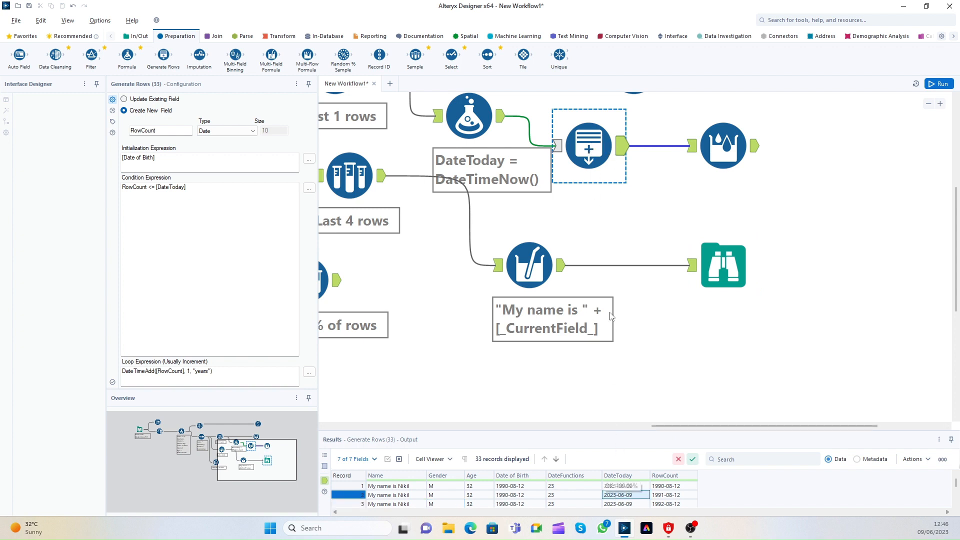
Include the Gender field in the Multi-Field Formula alongside Name, run the workflow and check the tool's output.
left_click(531, 265)
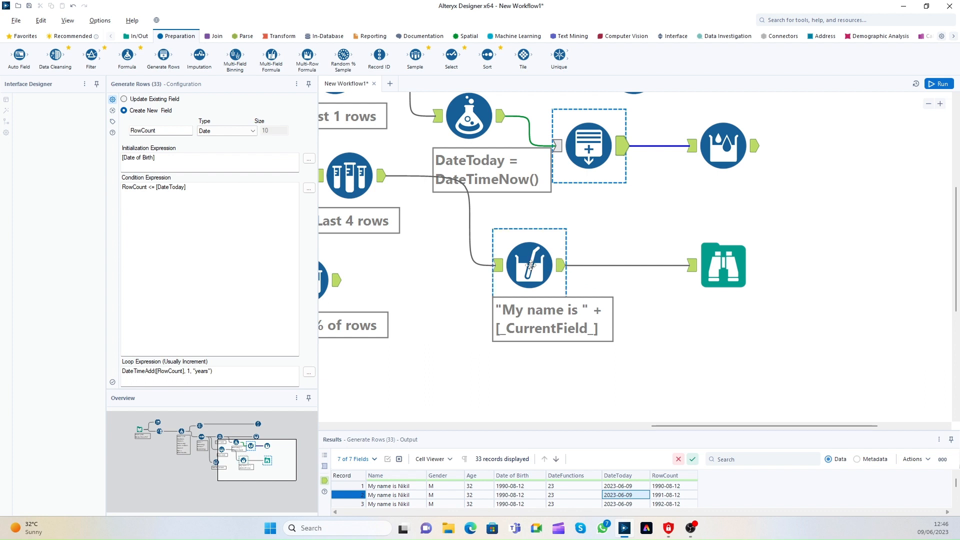
left_click(531, 265)
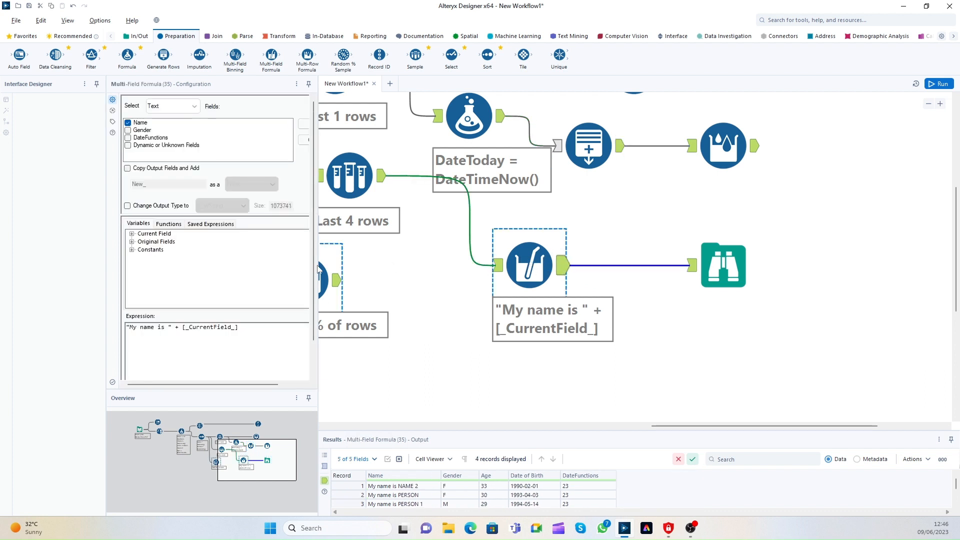
left_click_drag(239, 320, 134, 329)
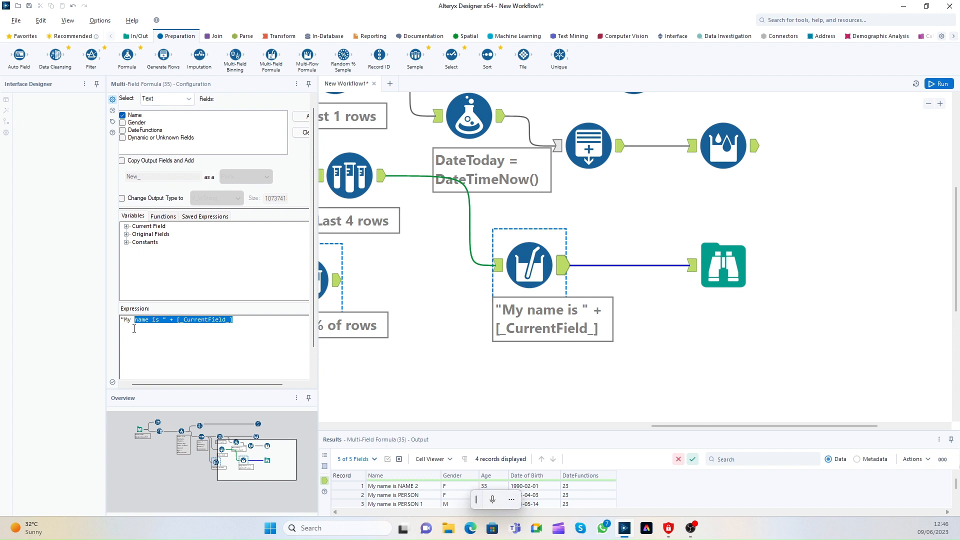
left_click(125, 123)
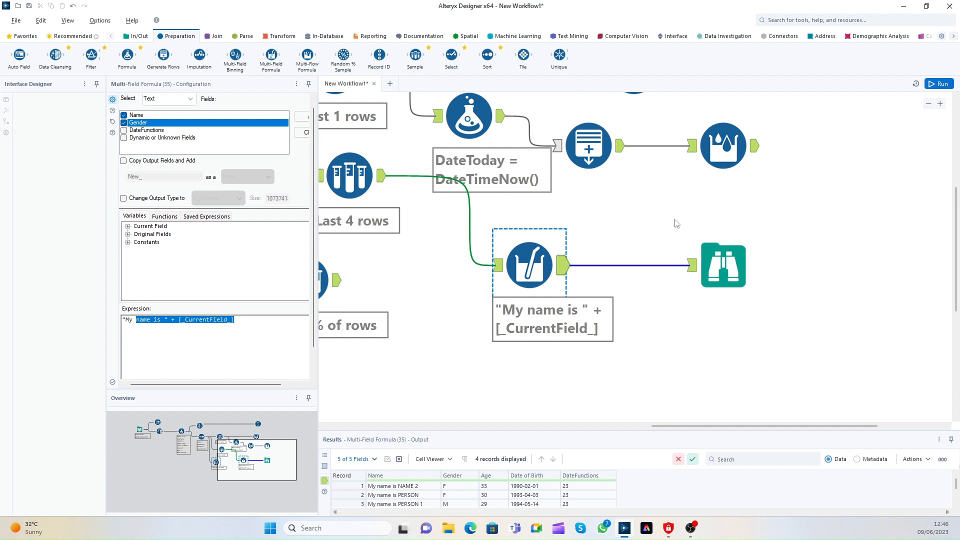
left_click(936, 85)
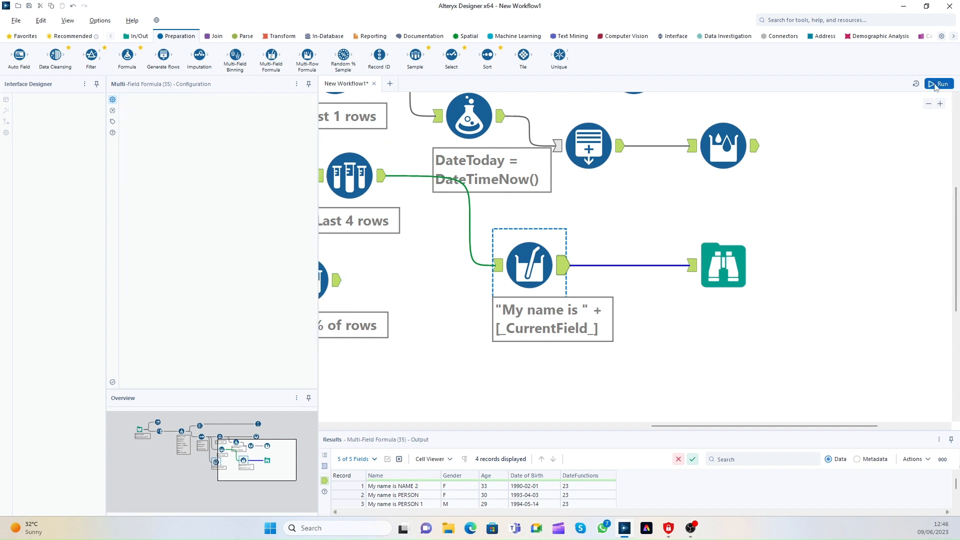
left_click(503, 270)
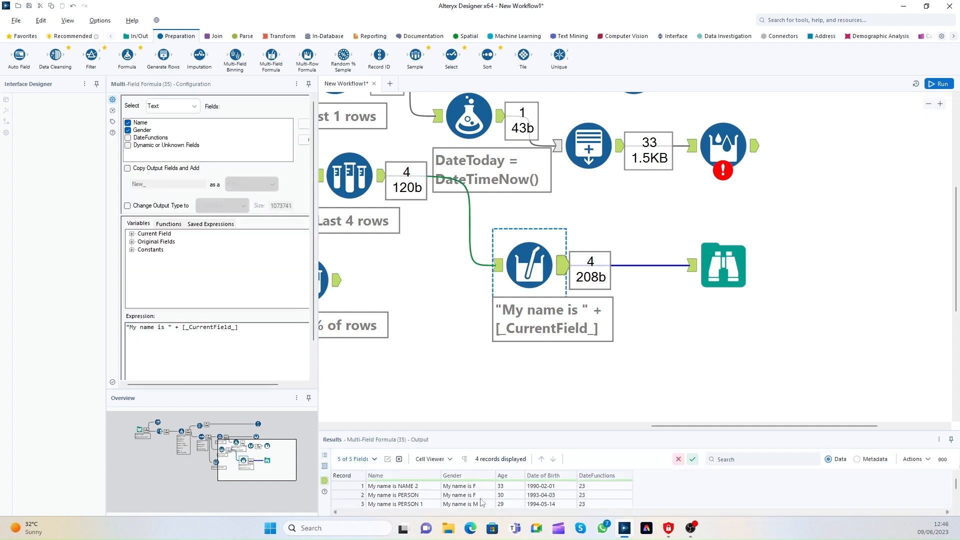
scroll(481, 500, "down", 1)
scroll(440, 492, "up", 1)
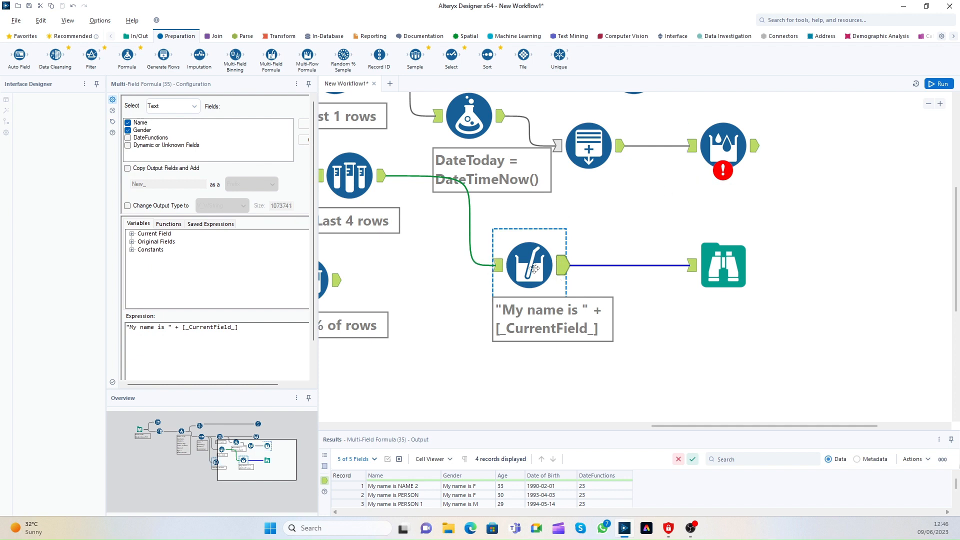
Examine the Multi-Row Formula configuration, including the group-by fields and the Row -1 and Row +1 variables.
left_click(705, 166)
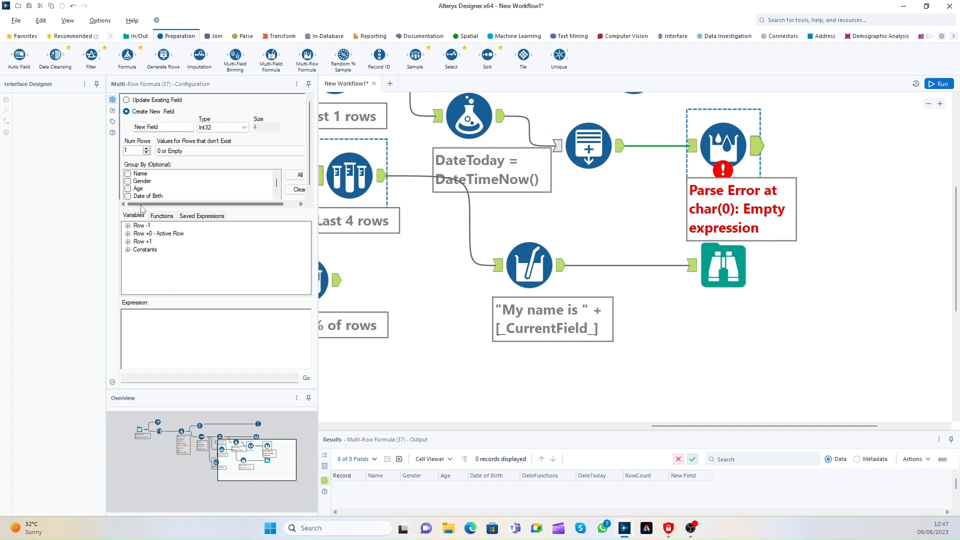
left_click(129, 175)
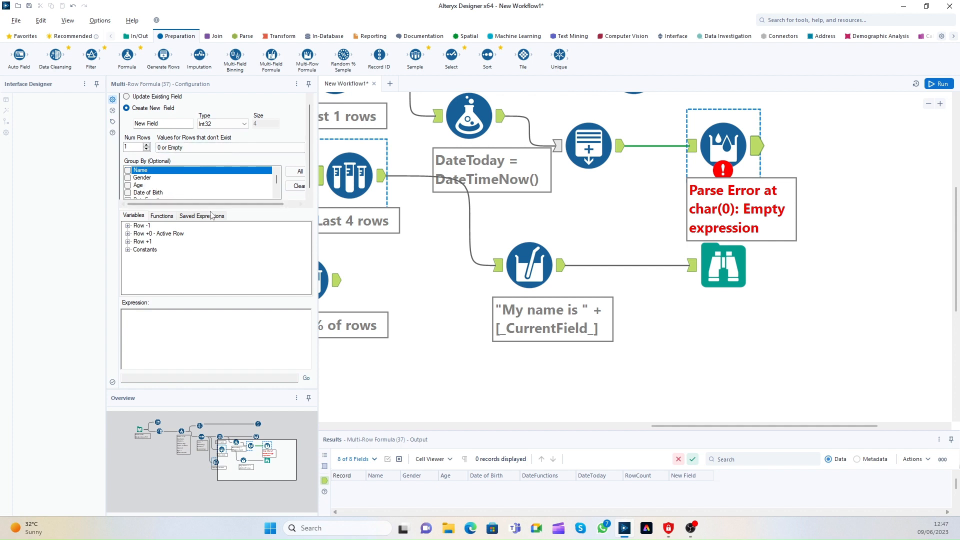
left_click(128, 226)
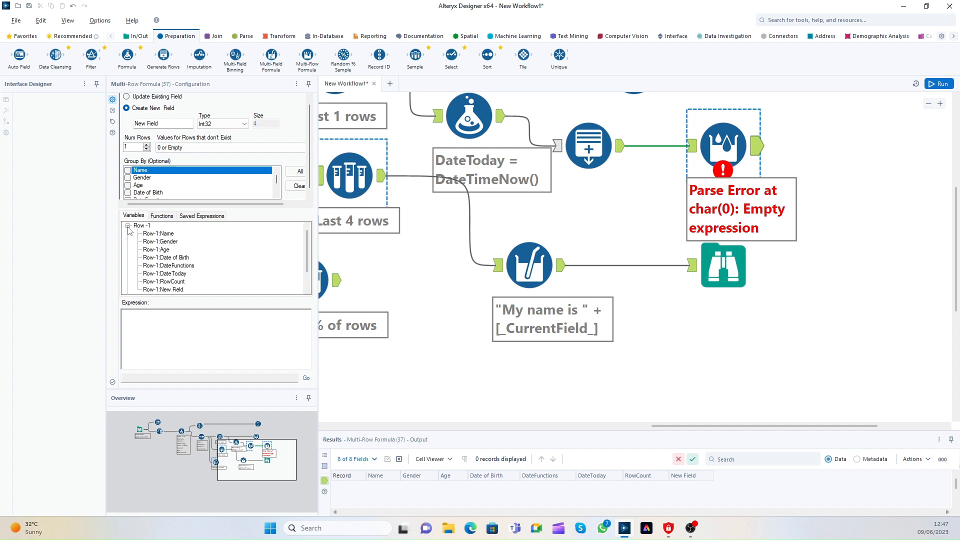
left_click(128, 226)
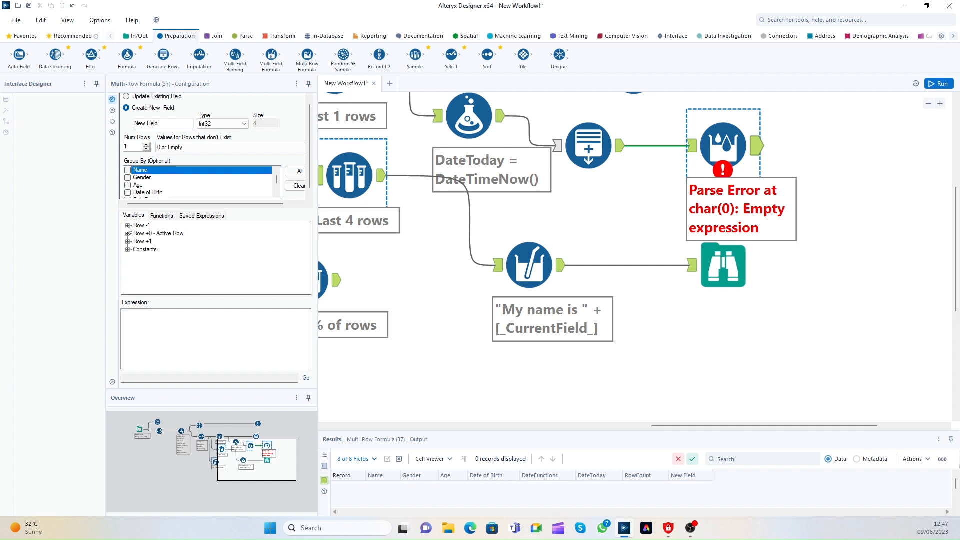
left_click(128, 241)
left_click(128, 241)
left_click(128, 241)
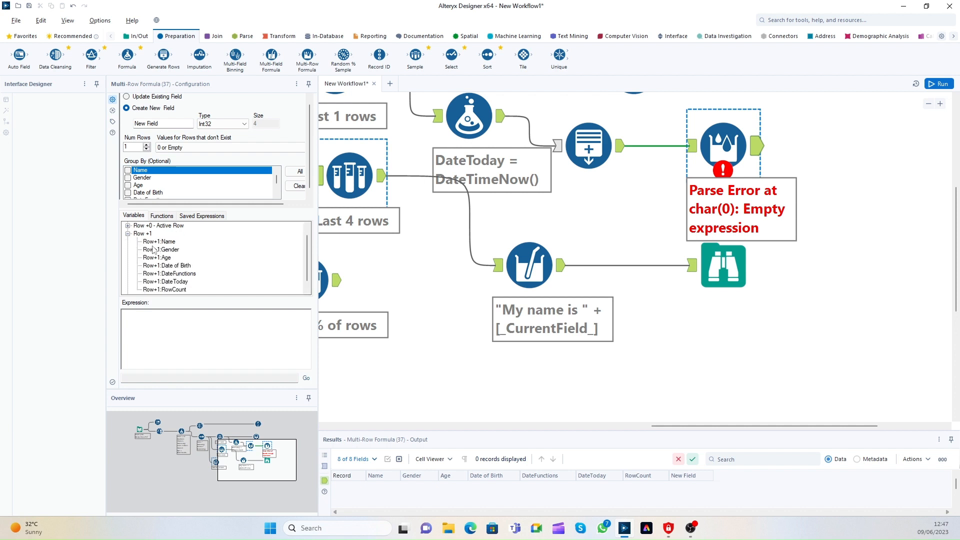
left_click(128, 234)
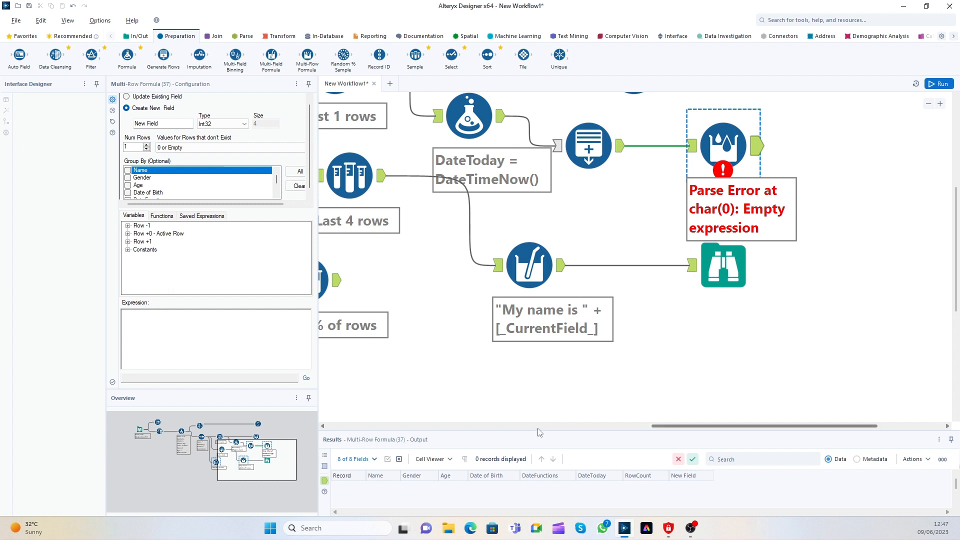
Enlarge the results area and rerun the workflow to show the Multi-Row Formula tool's input records.
left_click_drag(538, 431, 550, 314)
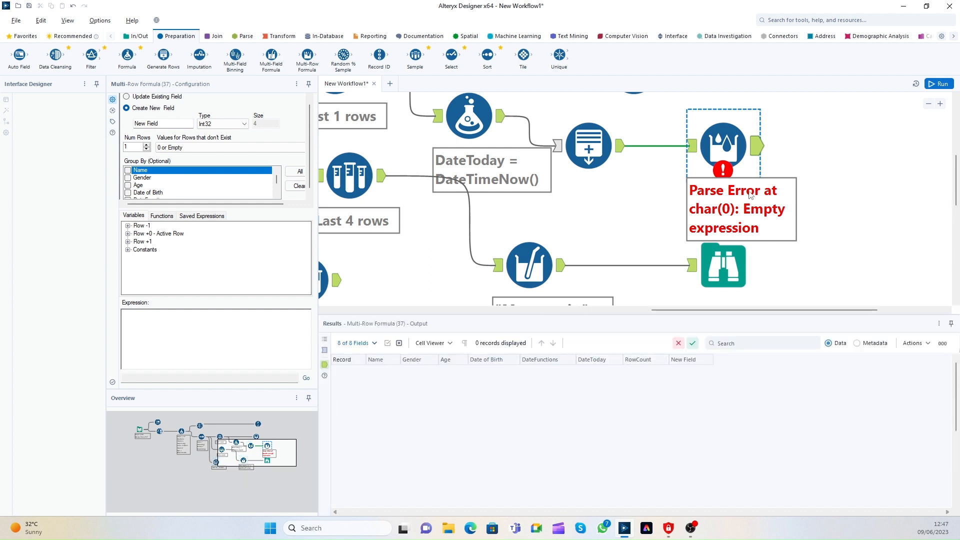
left_click(622, 150)
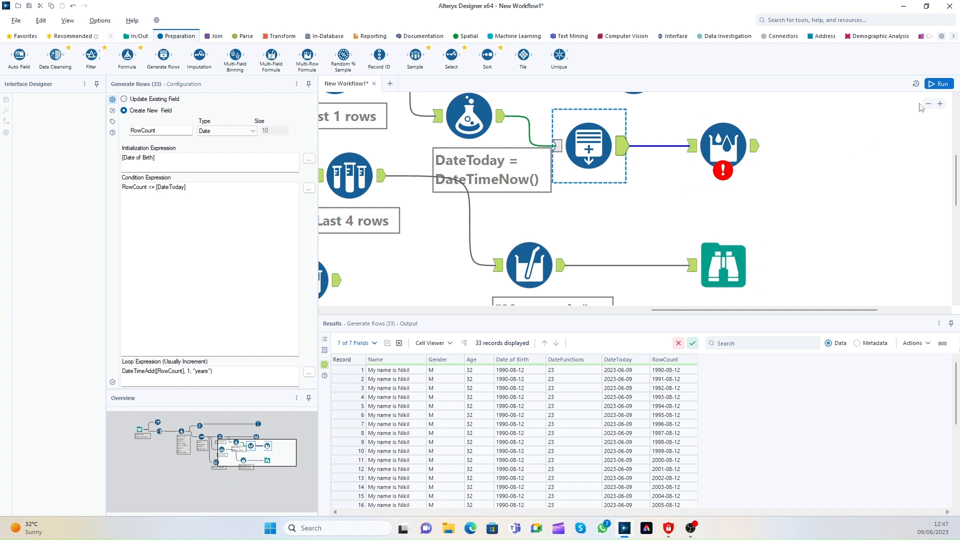
left_click(939, 84)
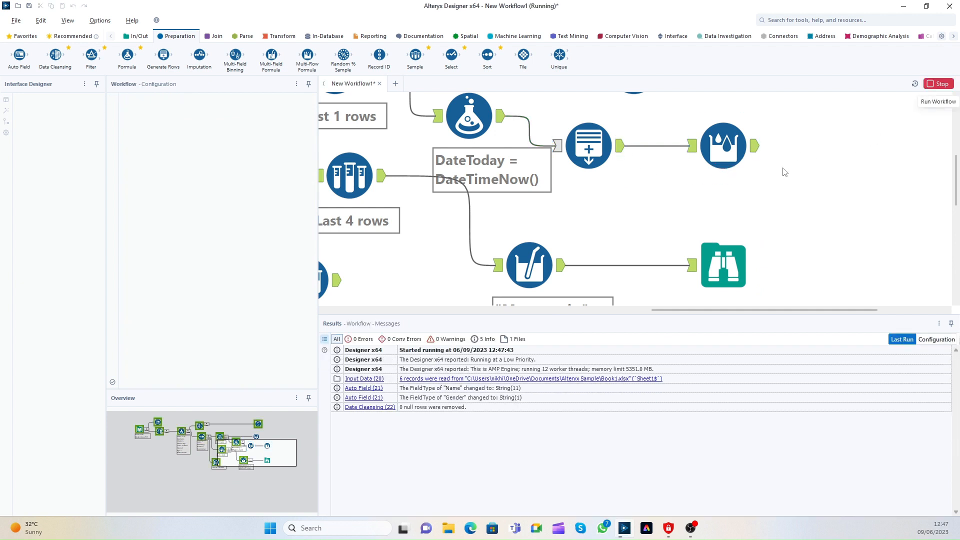
left_click(697, 151)
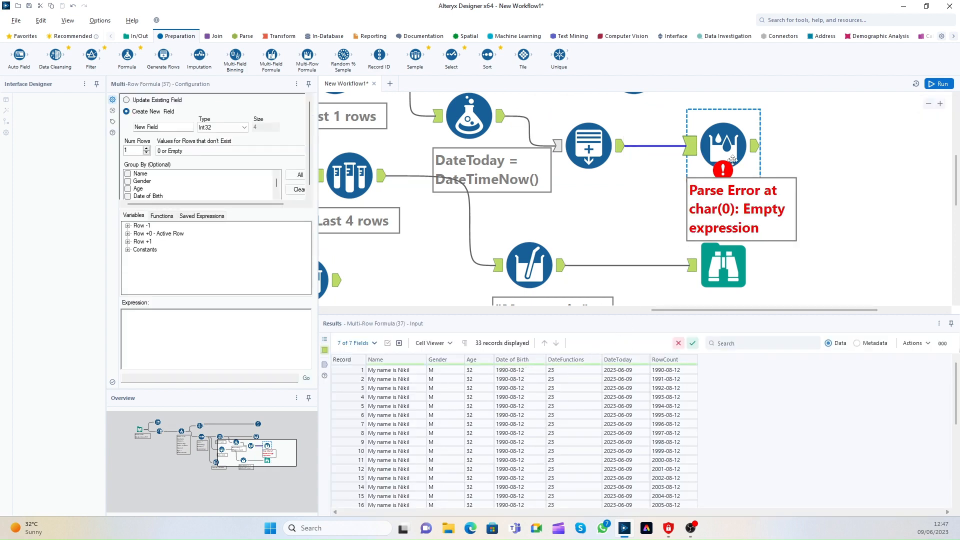
Expand the Row -1 variables and compare them with the first and second input records.
left_click(605, 408)
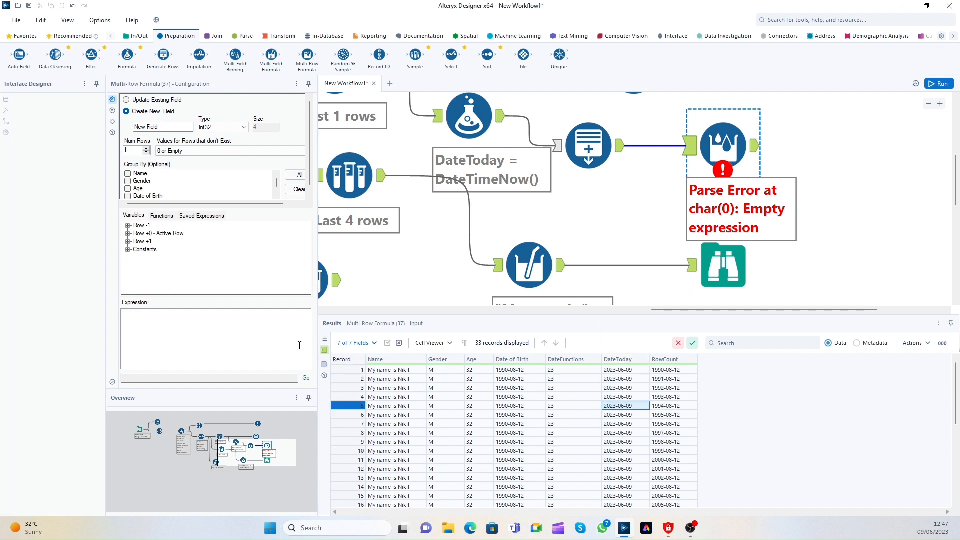
left_click(128, 226)
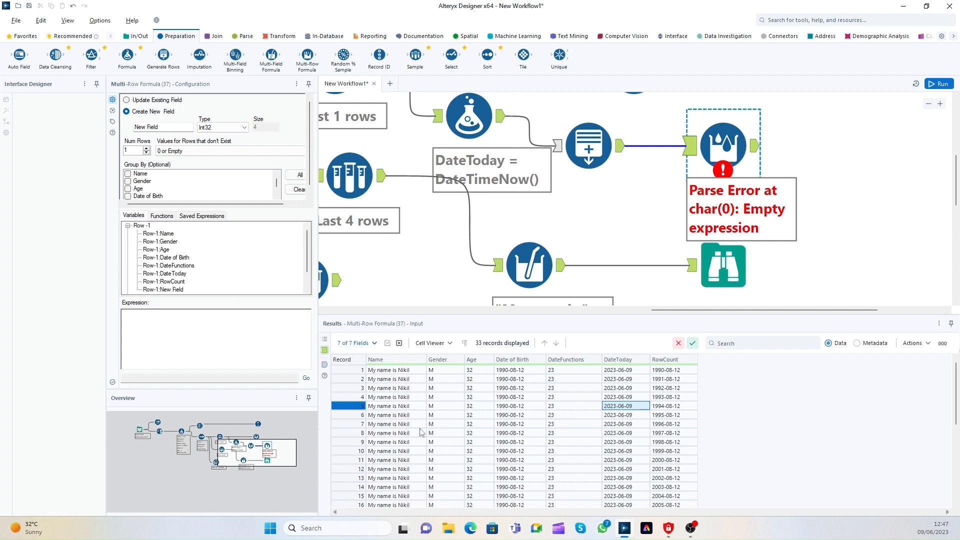
left_click(398, 389)
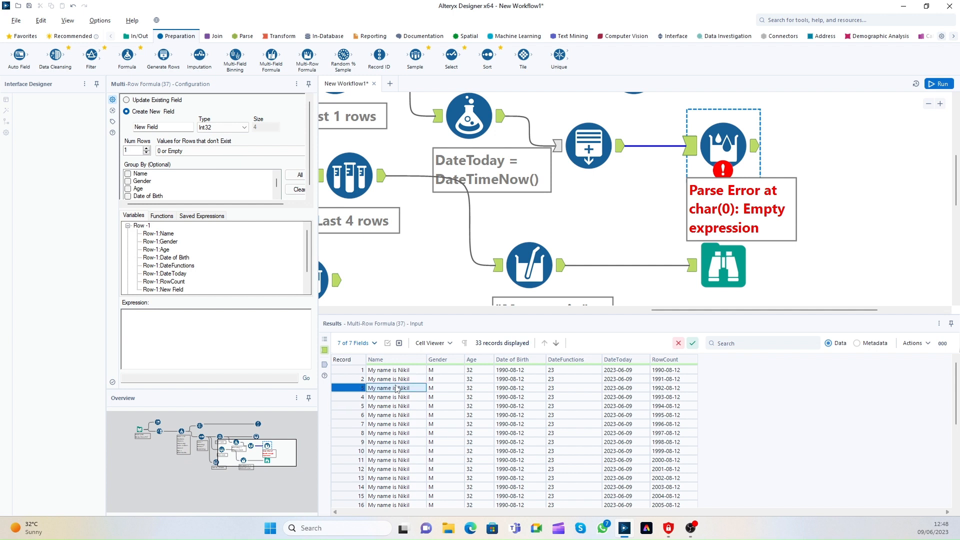
left_click(397, 374)
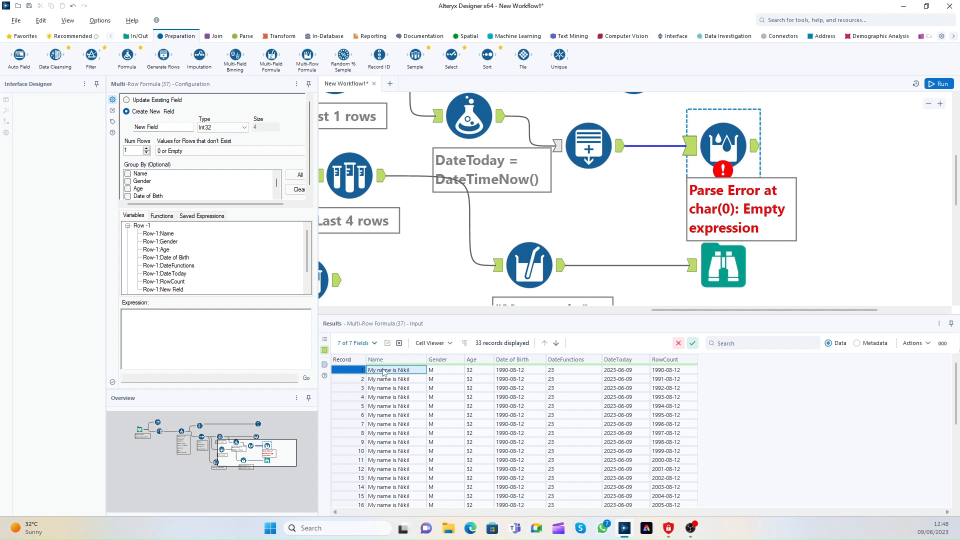
left_click_drag(386, 374, 596, 374)
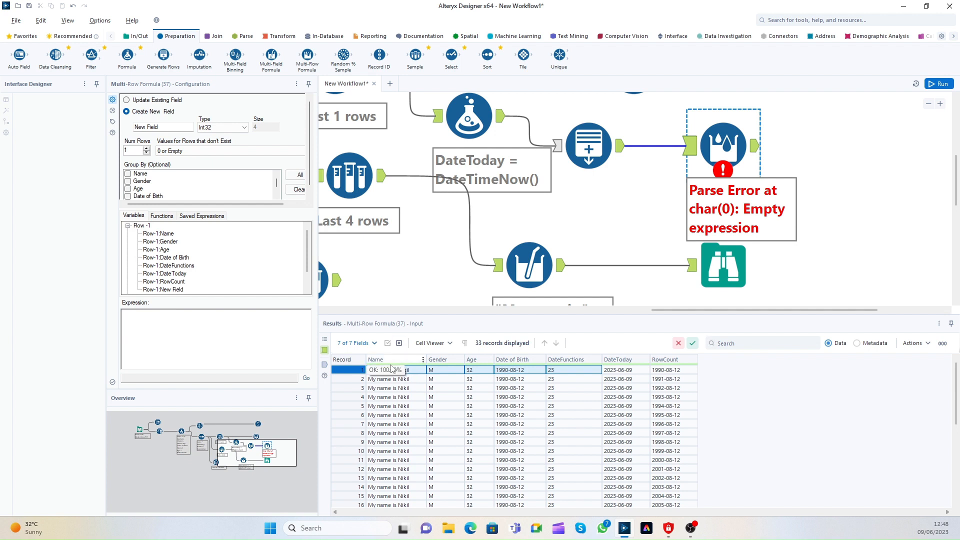
left_click(352, 379)
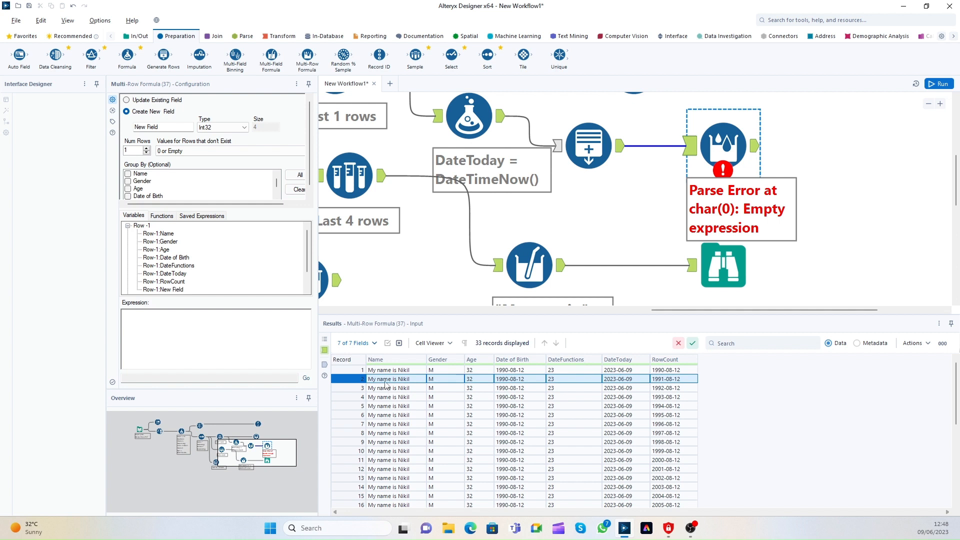
left_click_drag(385, 383, 583, 384)
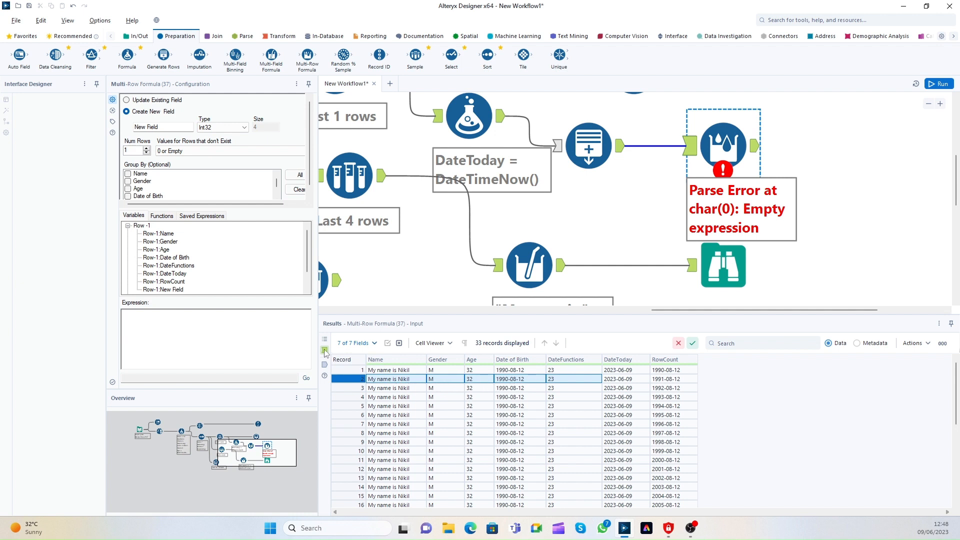
Examine how consecutive input records relate to their previous rows, from the first records through the last one.
left_click(379, 374)
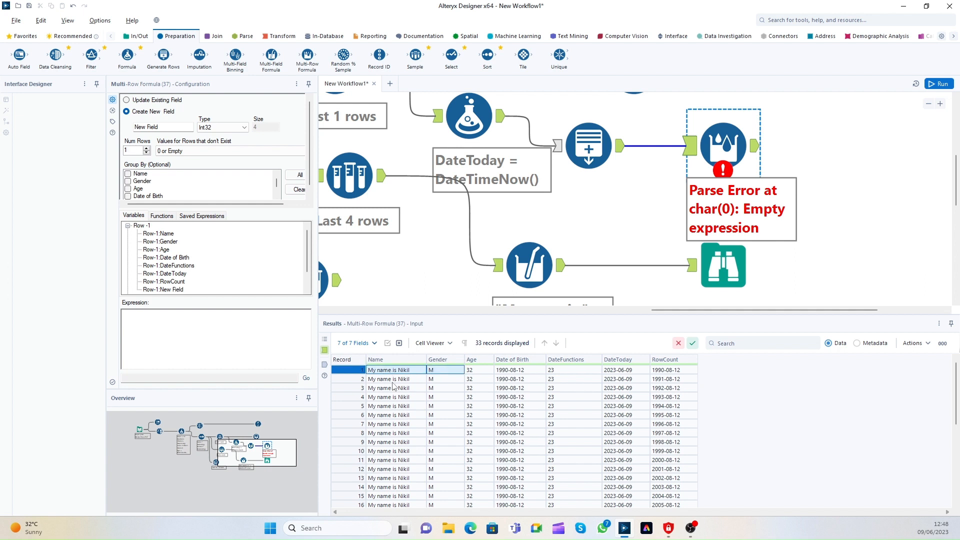
left_click(393, 381)
left_click(407, 389)
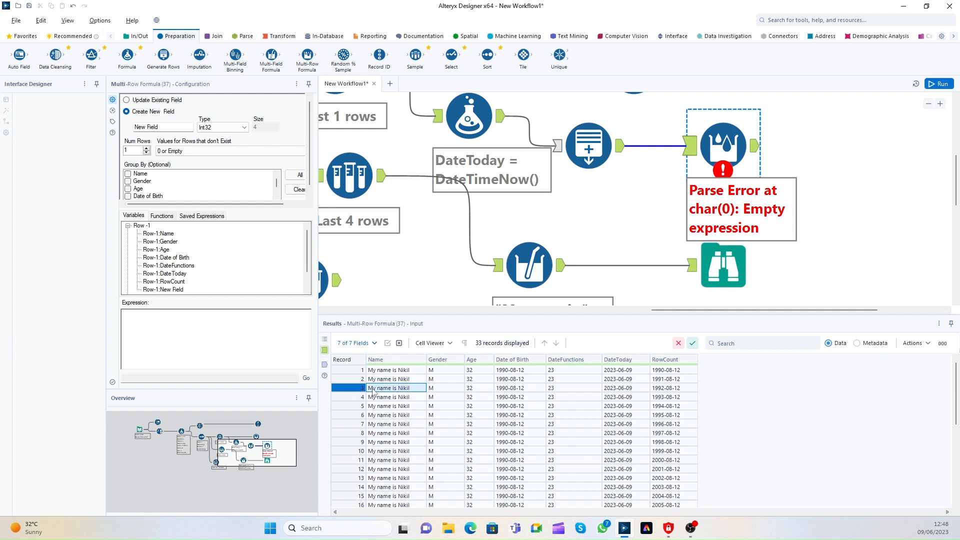
left_click(431, 389)
left_click(410, 398)
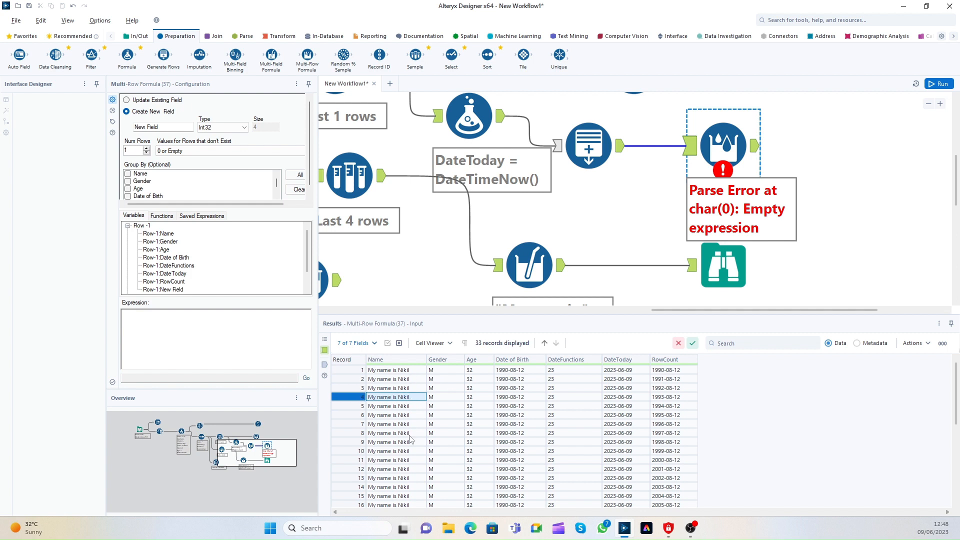
scroll(409, 438, "down", 6)
left_click(376, 497)
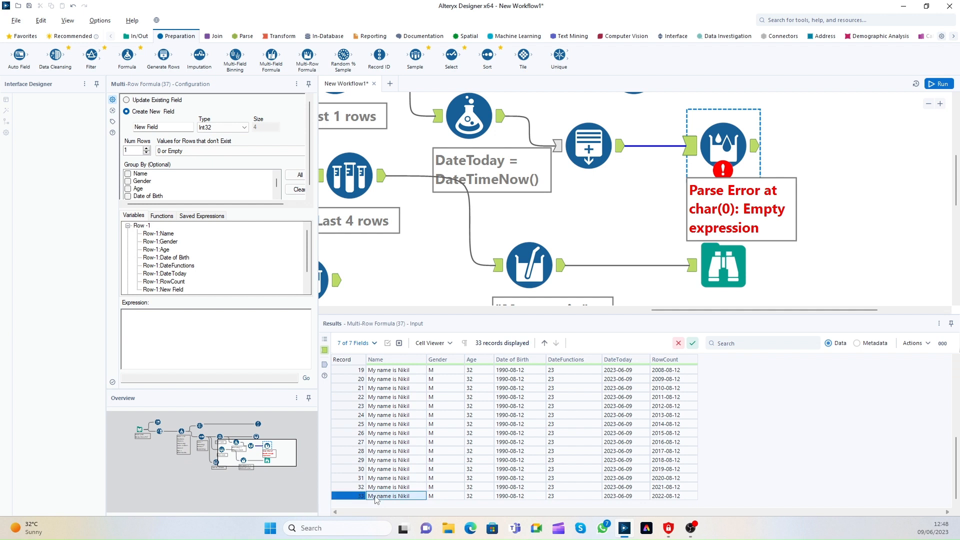
left_click_drag(376, 488, 459, 490)
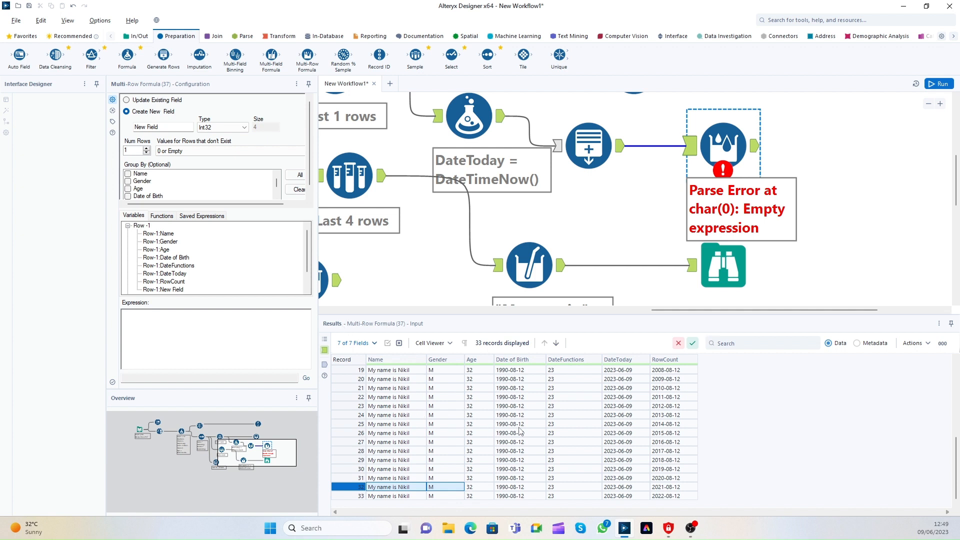
scroll(520, 431, "up", 6)
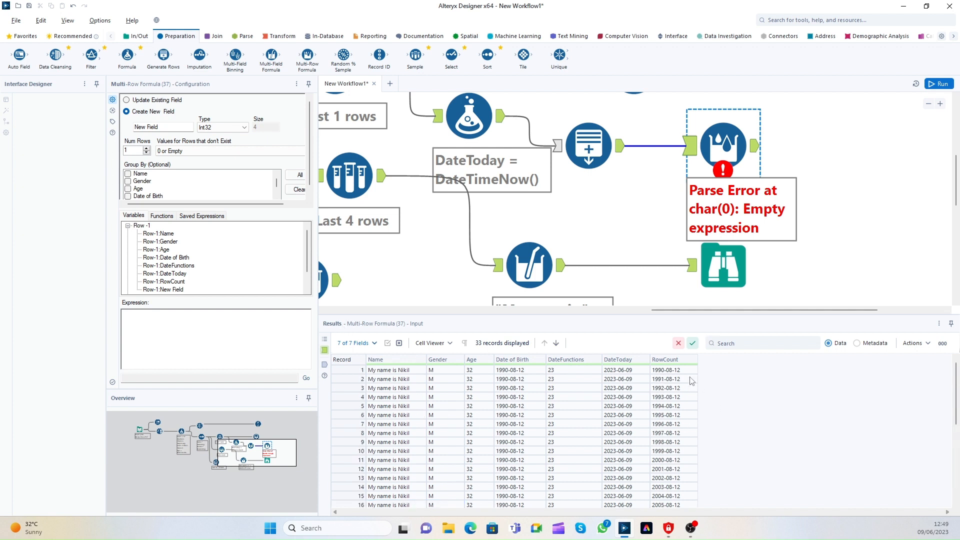
Examine the Row +0 - Active Row and Row +1 variables against the input records.
left_click(309, 235)
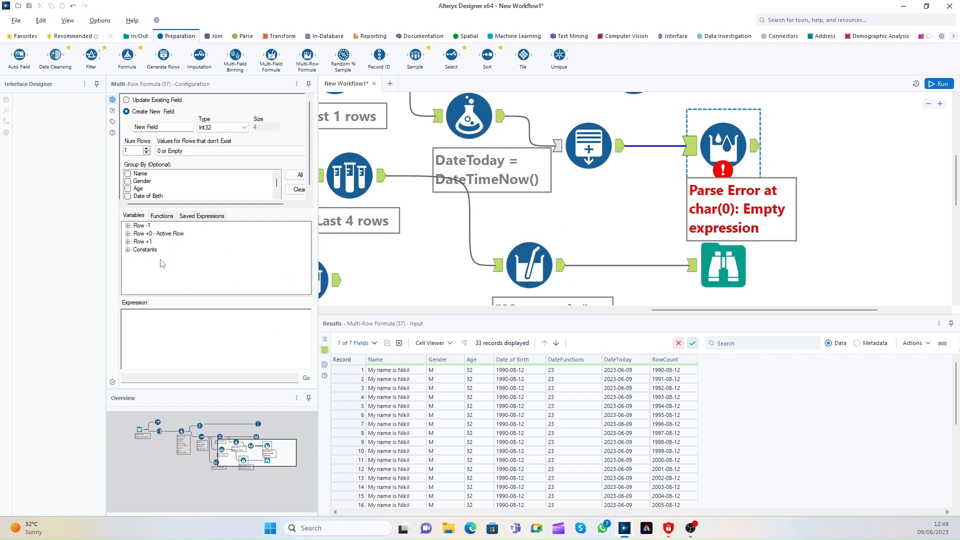
left_click(128, 235)
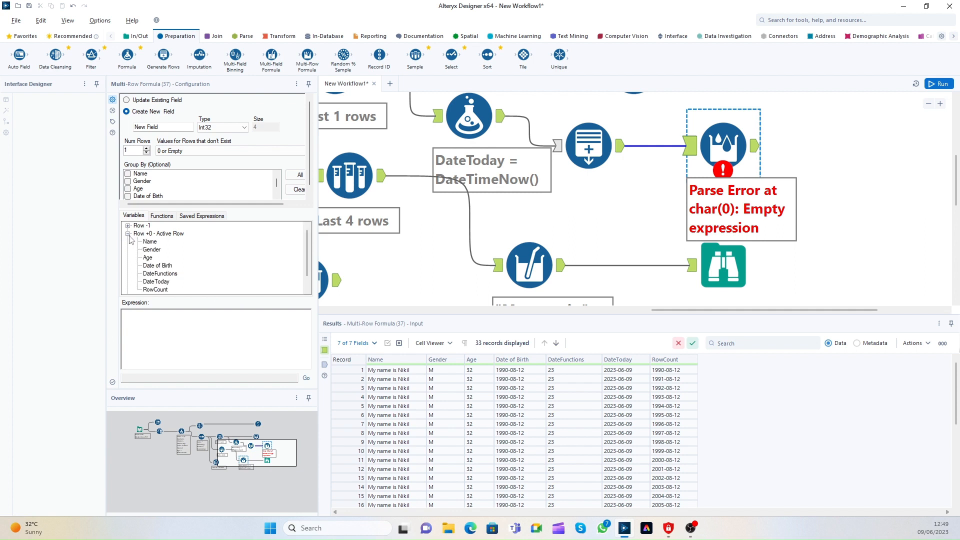
left_click(128, 235)
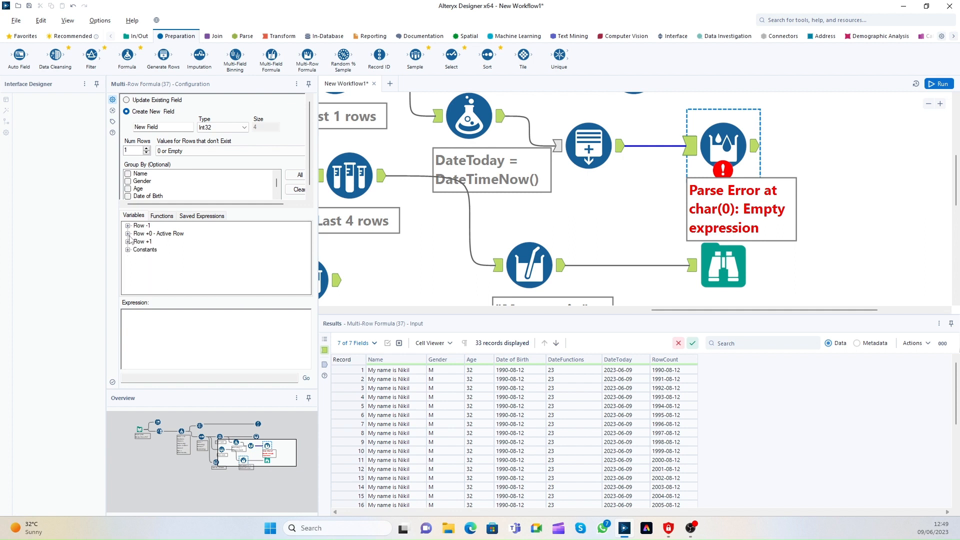
left_click(129, 235)
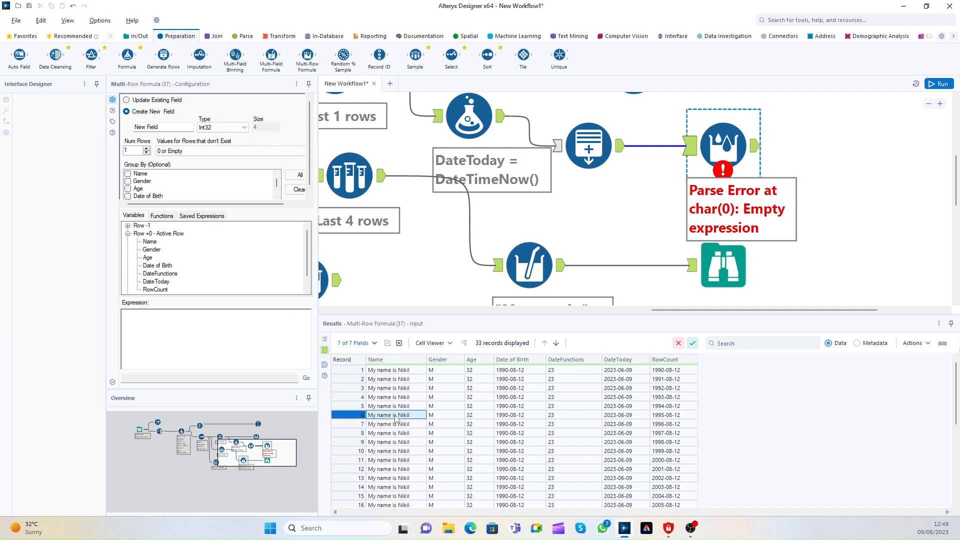
left_click(395, 388)
left_click(389, 406)
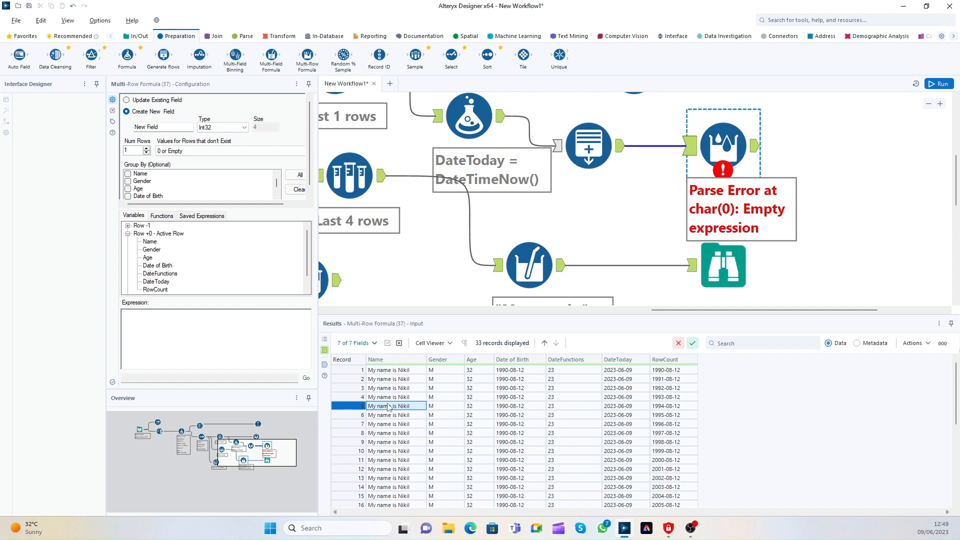
left_click(394, 397)
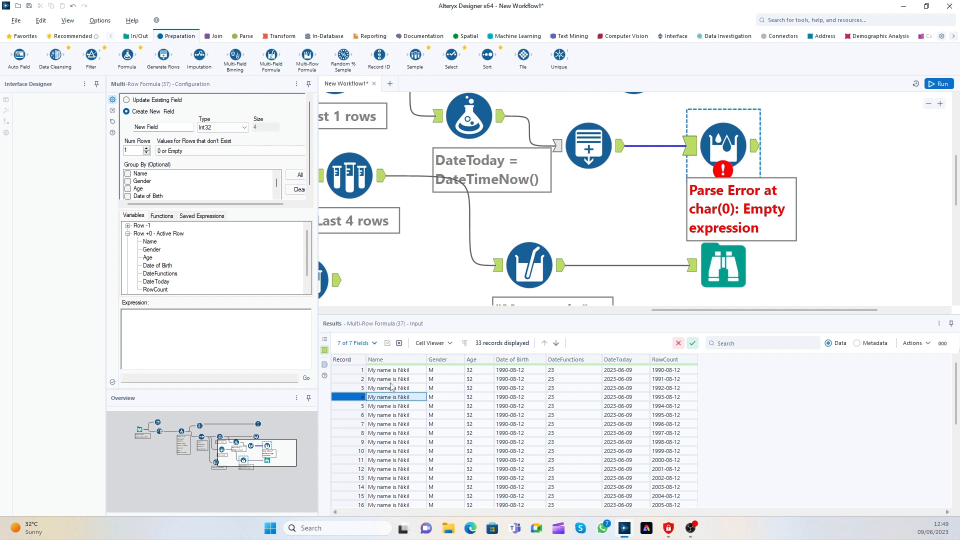
left_click(392, 373)
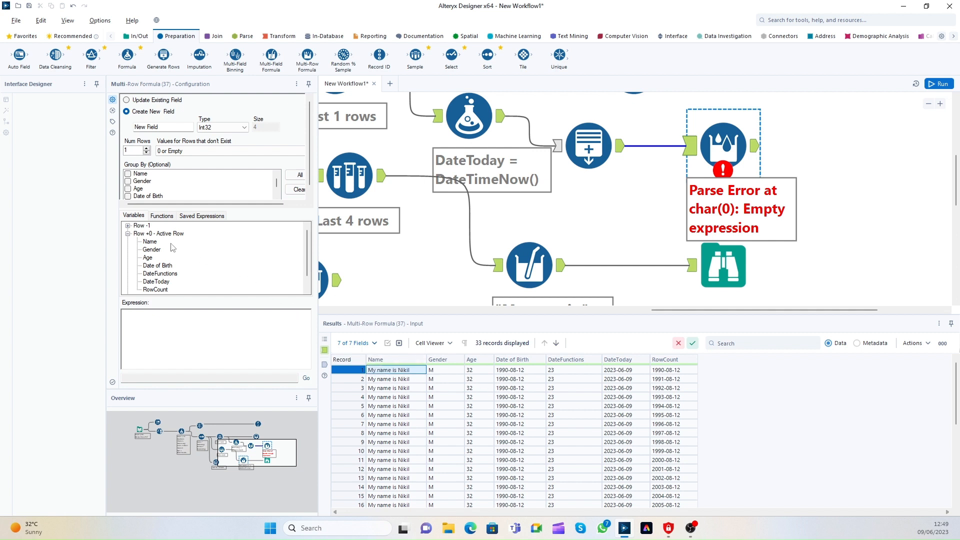
left_click(152, 240)
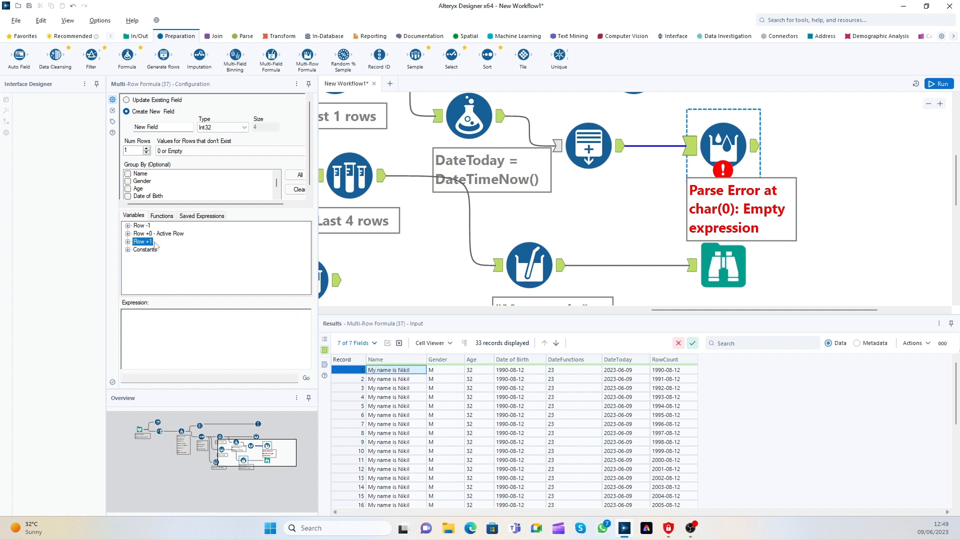
left_click(128, 242)
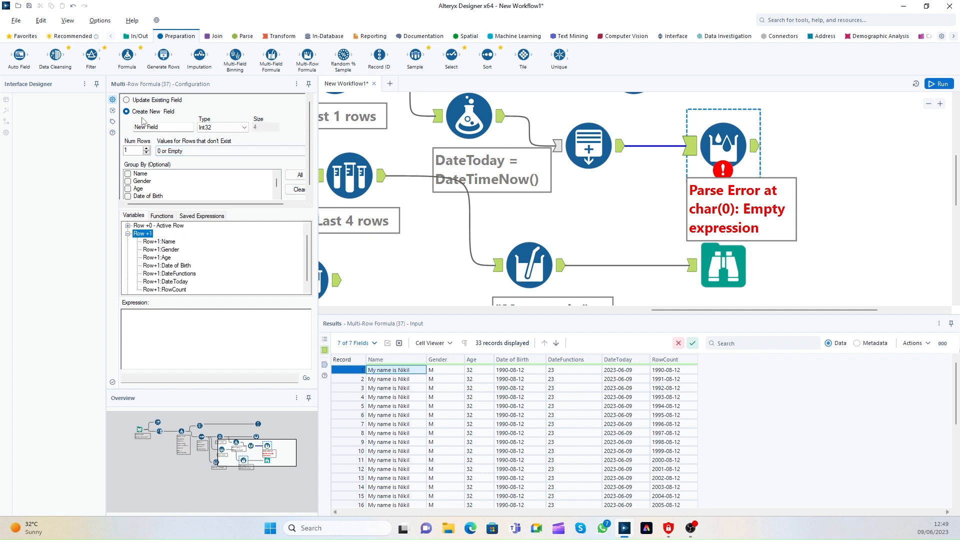
Name the new field Extended Name and enter the expression [Name] = " with Surname" using the active row's Name variable.
left_click(169, 128)
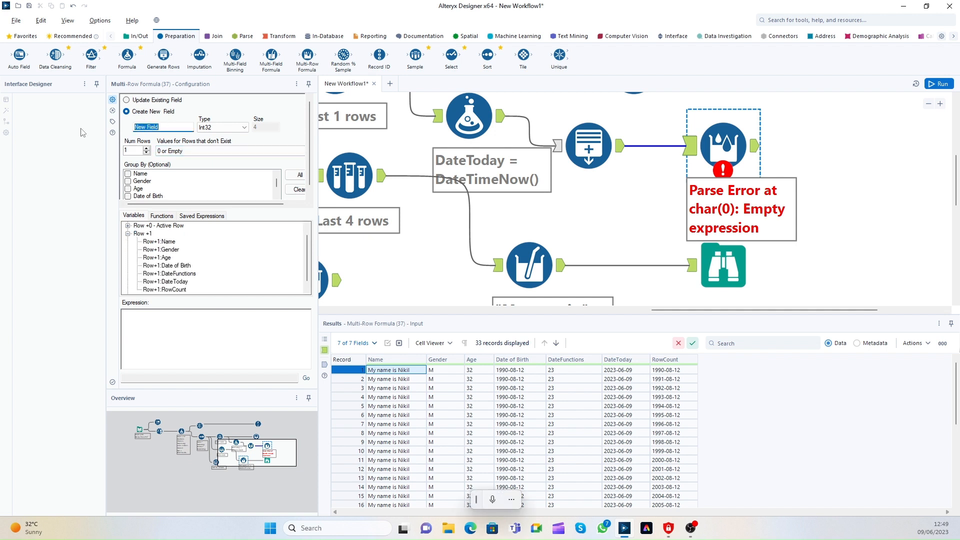
type("Extended Name")
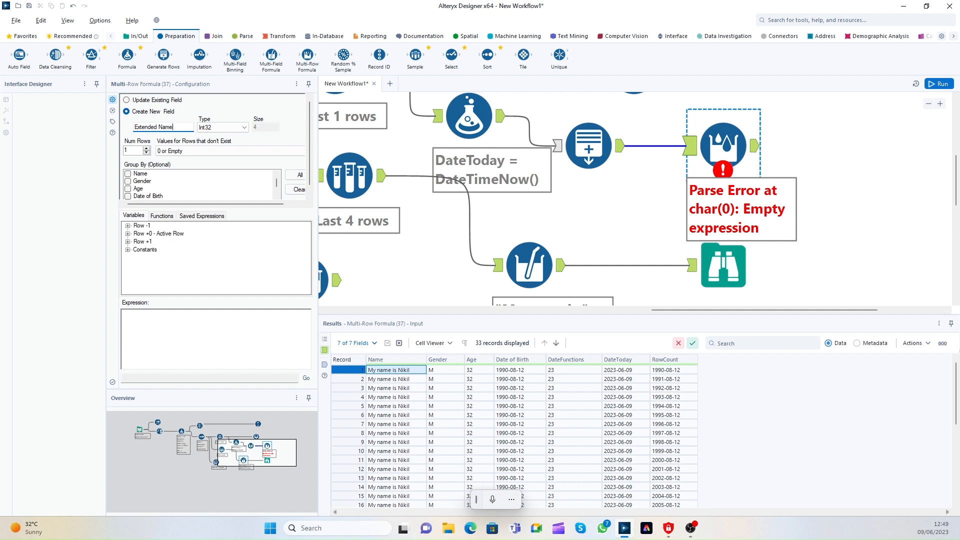
left_click(182, 334)
left_click(128, 233)
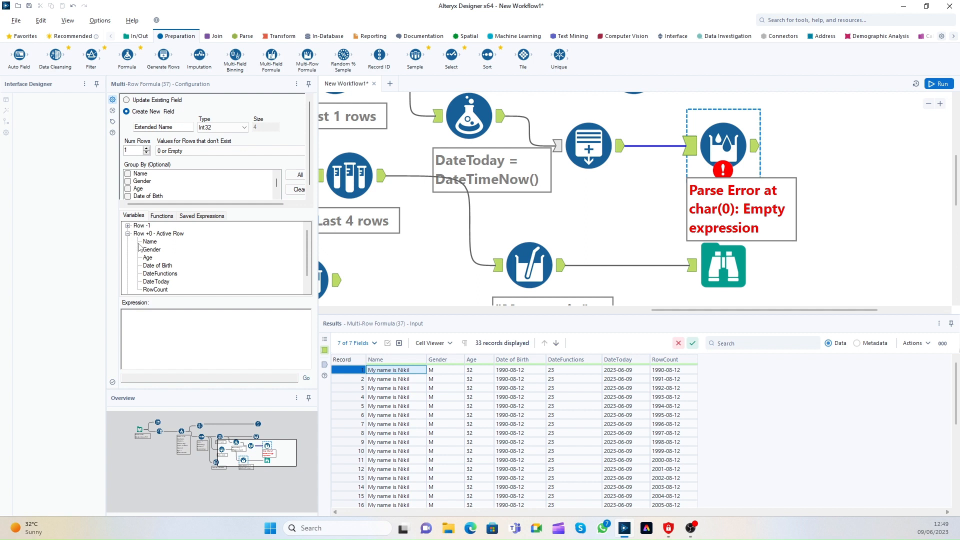
double_click(150, 242)
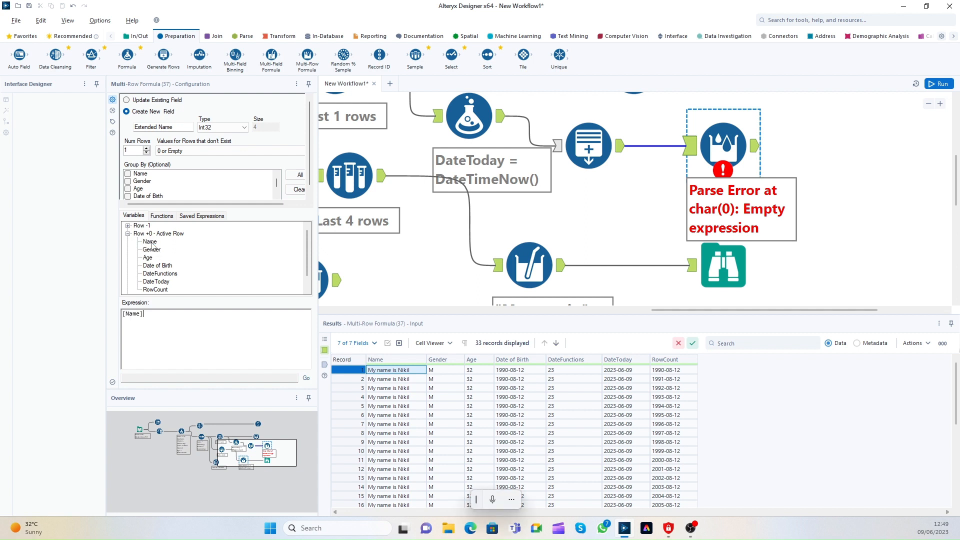
type("= \" with Surname \"\"")
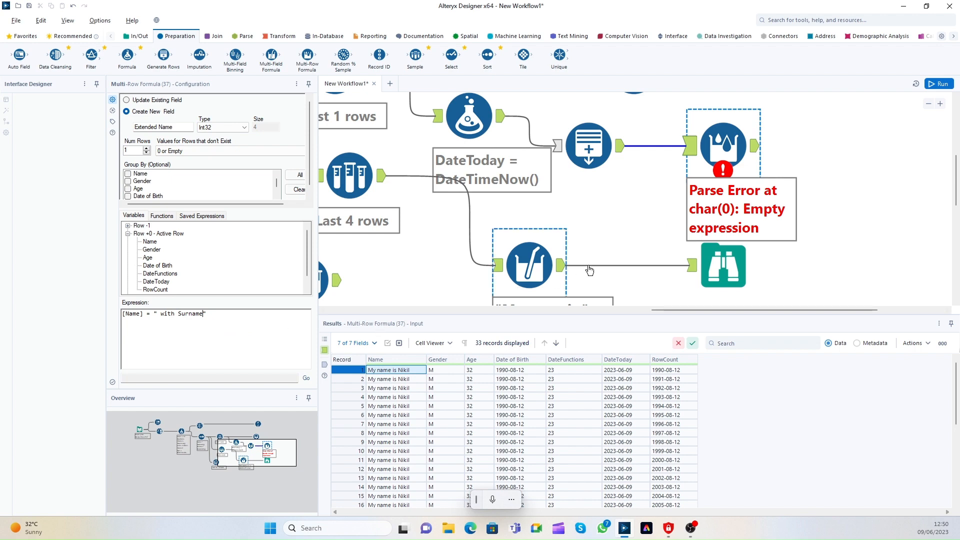
Run the workflow and check the Extended Name column in the Multi-Row Formula tool's output.
left_click(939, 84)
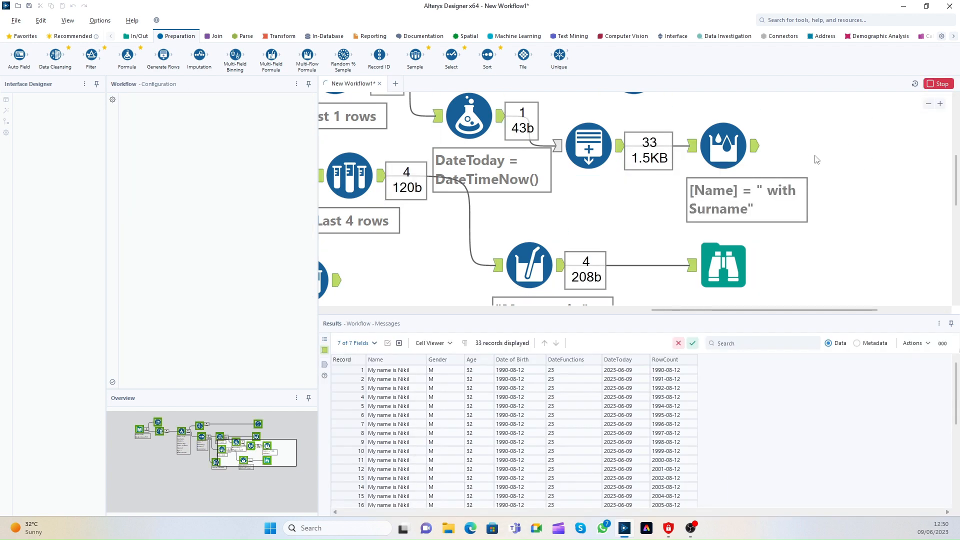
left_click(668, 397)
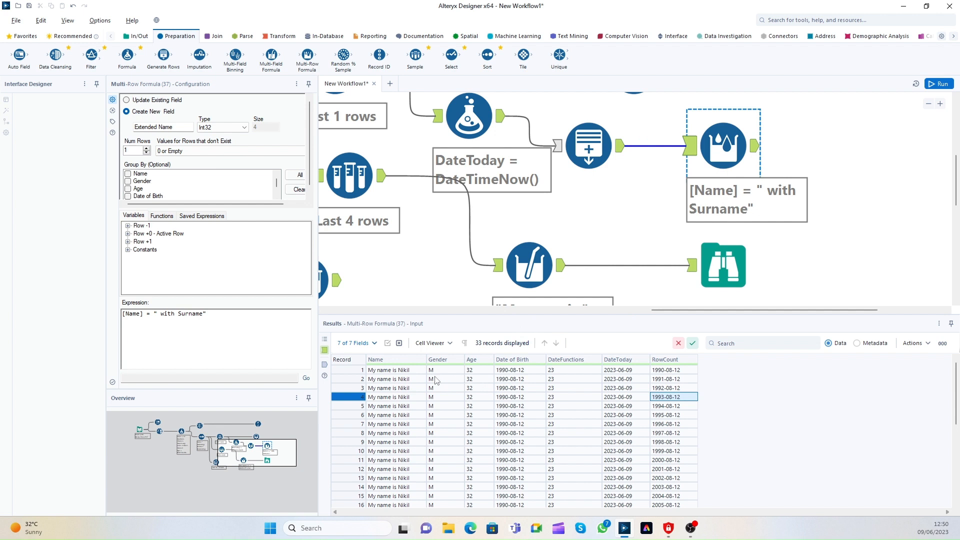
left_click_drag(438, 379, 644, 378)
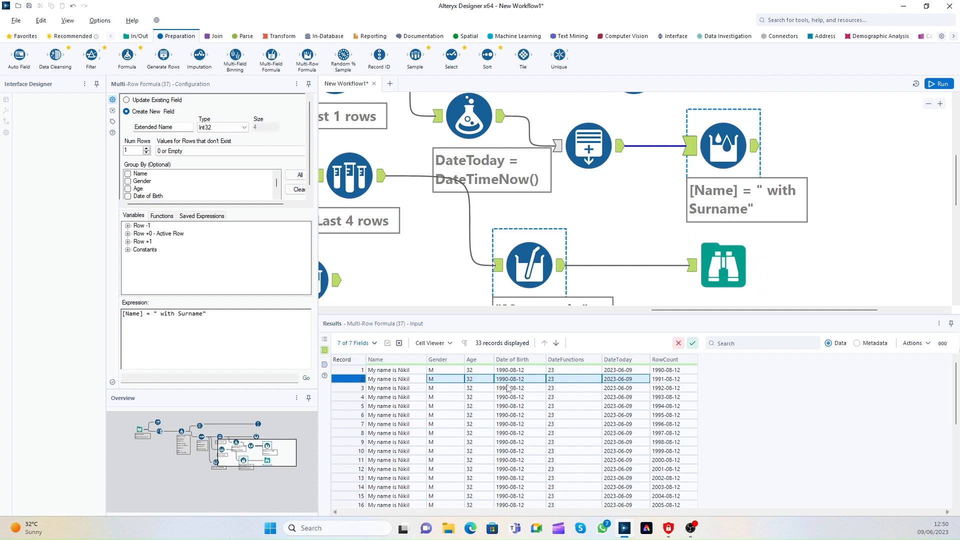
left_click_drag(491, 388, 564, 398)
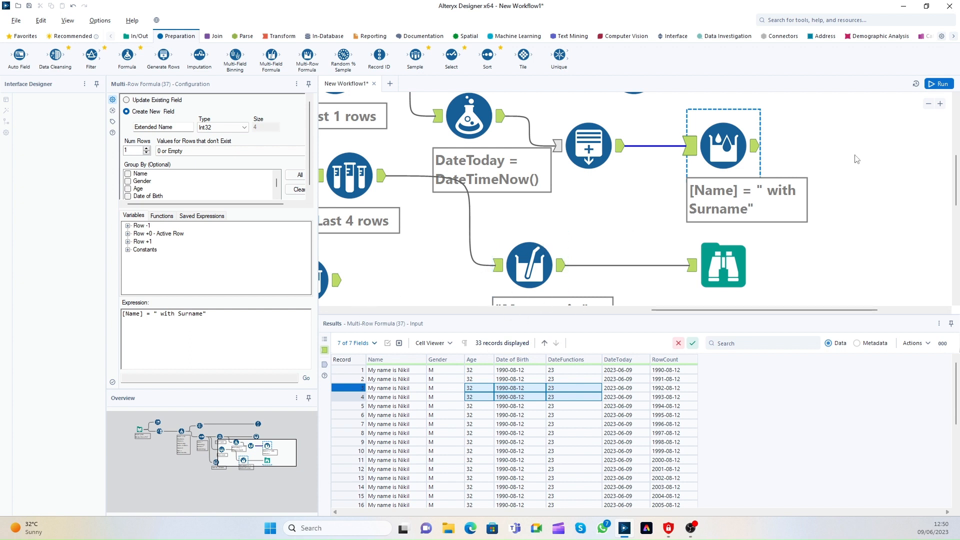
left_click(755, 152)
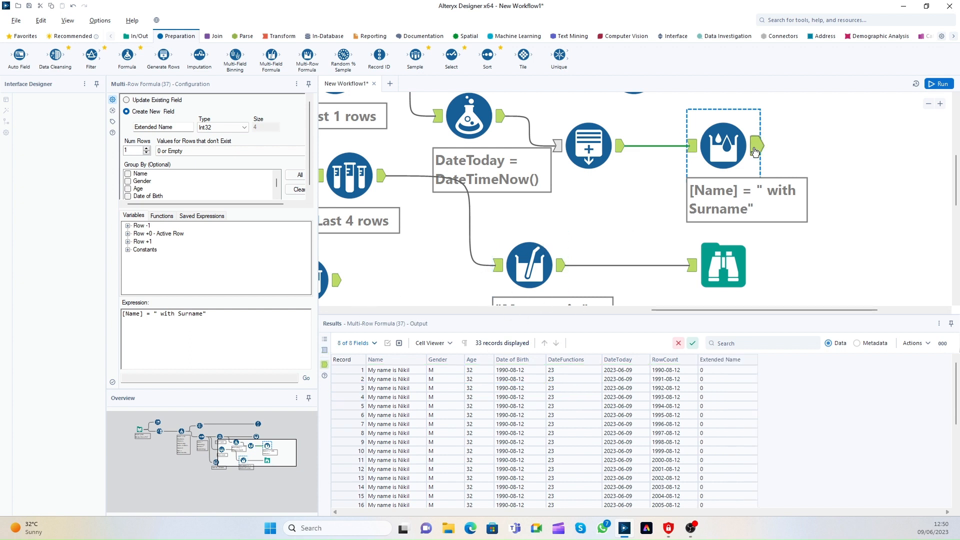
left_click(728, 388)
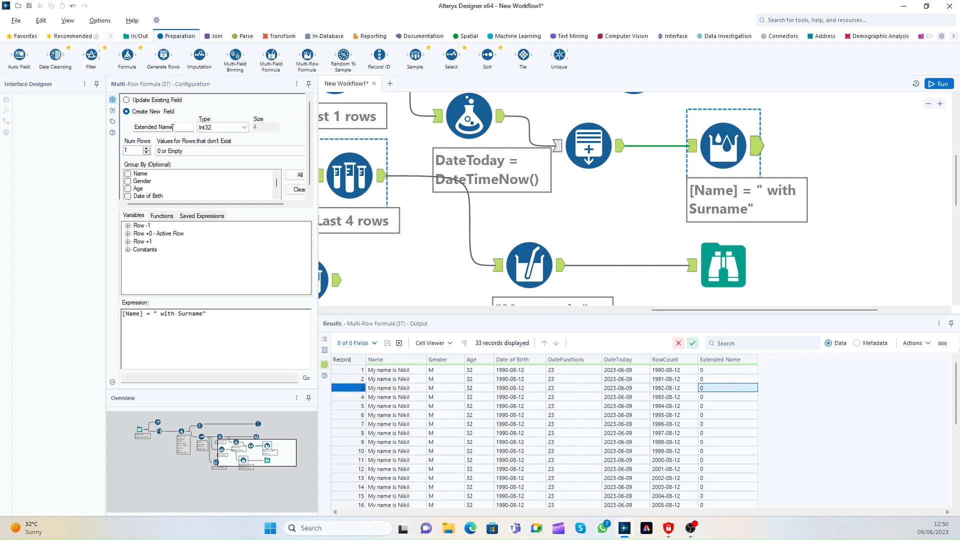
Set the Extended Name field's type to String with size 25, and run the workflow to check its output.
left_click_drag(187, 127, 133, 128)
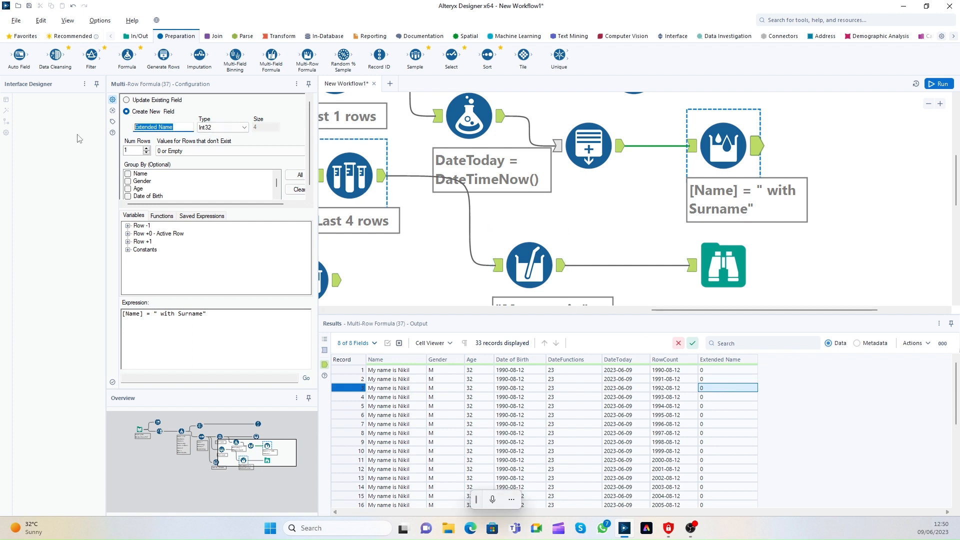
left_click(210, 128)
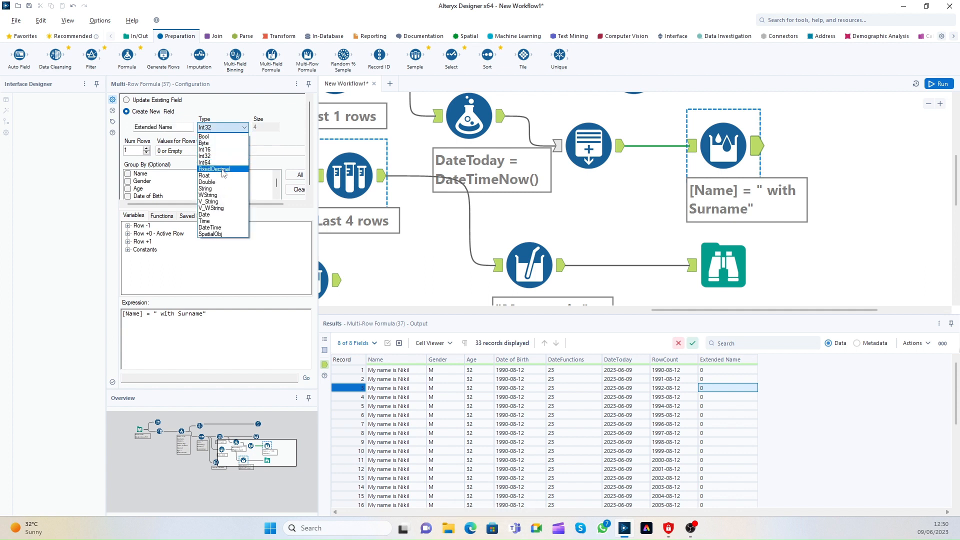
left_click(224, 189)
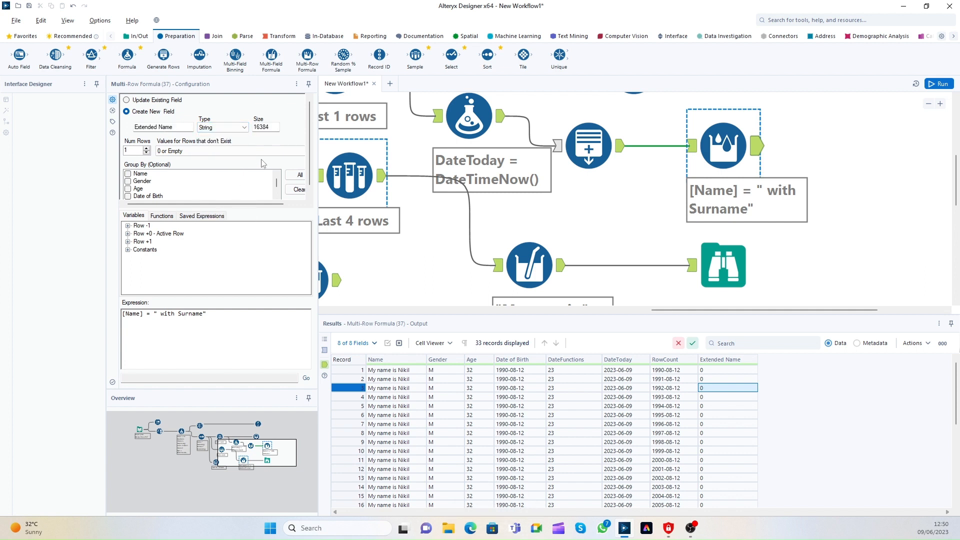
double_click(274, 127)
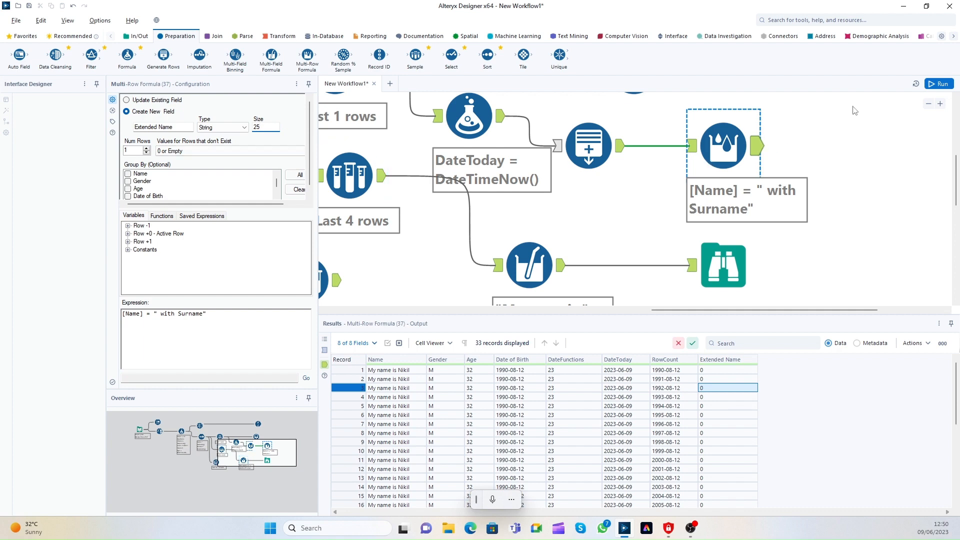
left_click(931, 86)
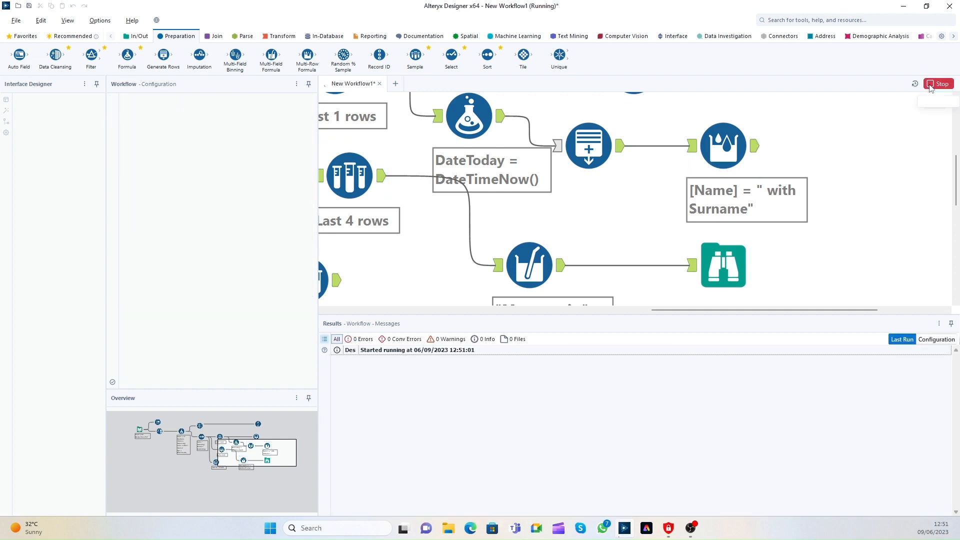
left_click(778, 189)
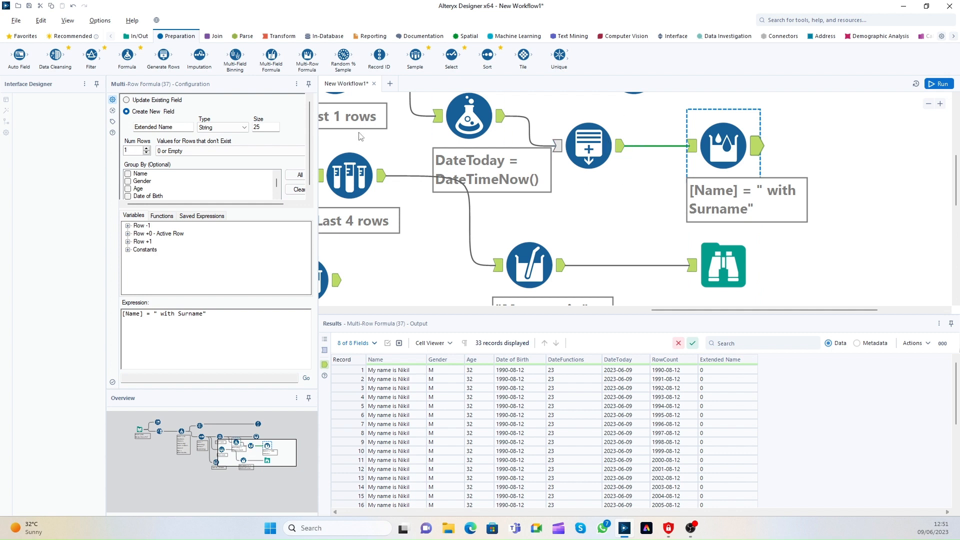
Review the options for rows that don't exist and compare the Multi-Row Formula's input with the Generate Rows output.
left_click(170, 151)
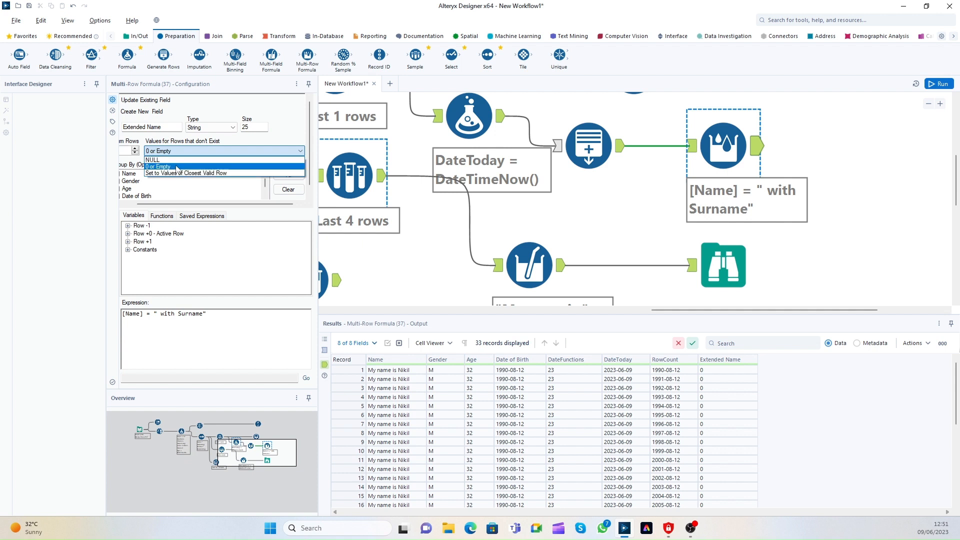
left_click(178, 167)
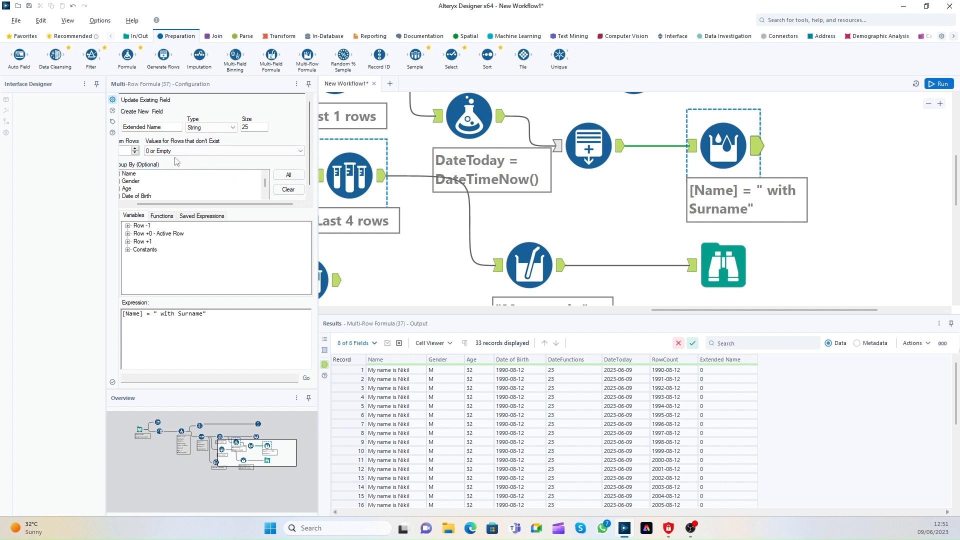
left_click(190, 381)
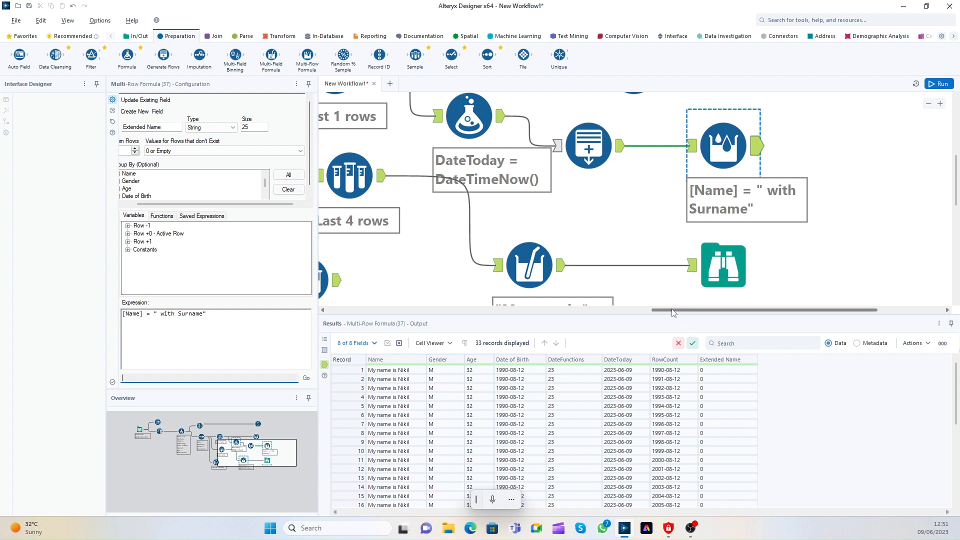
left_click(691, 159)
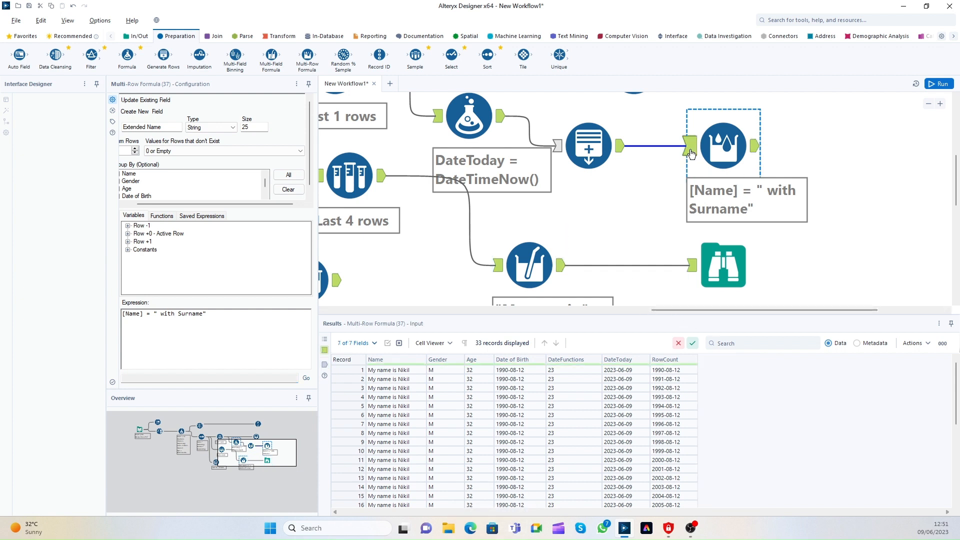
left_click(625, 150)
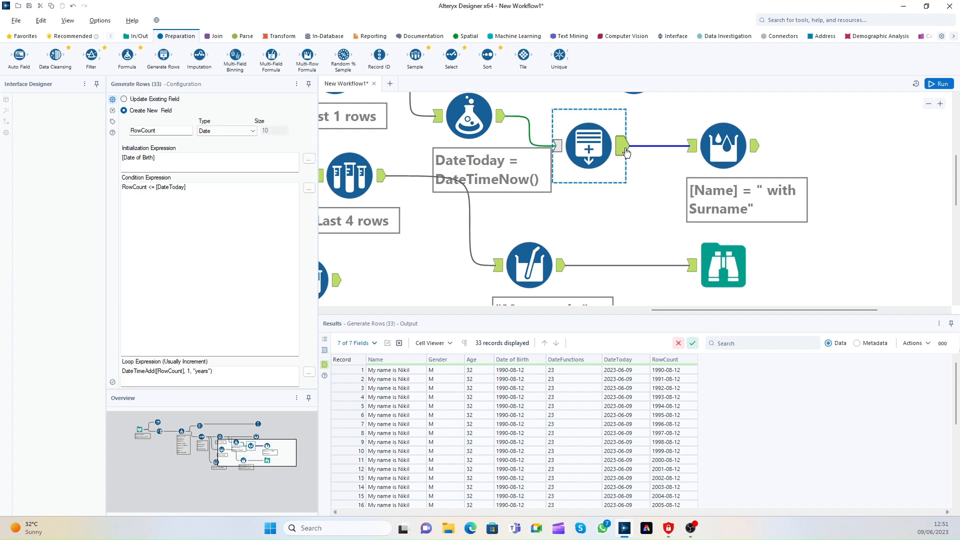
left_click(720, 145)
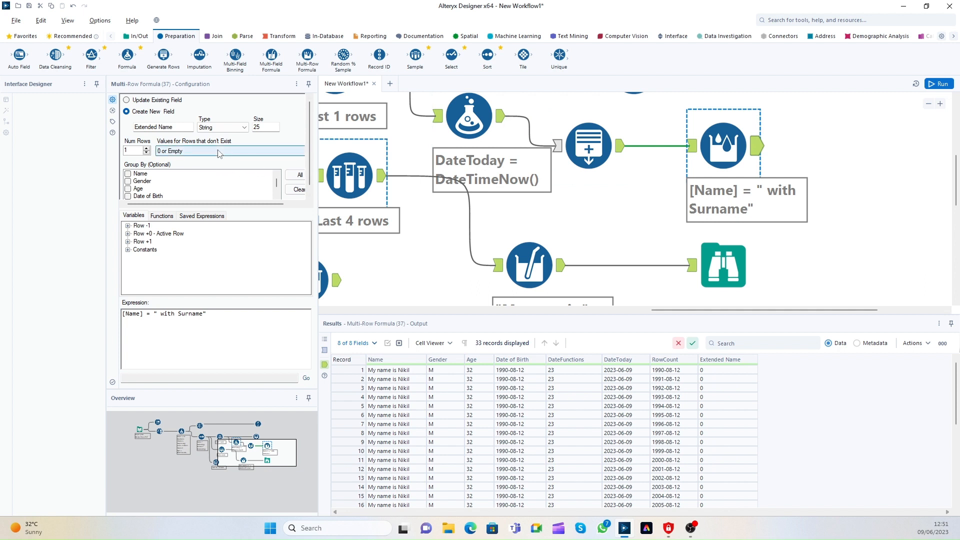
Try updating the existing Name field grouped by Name instead, and run the workflow to check the output.
left_click(127, 100)
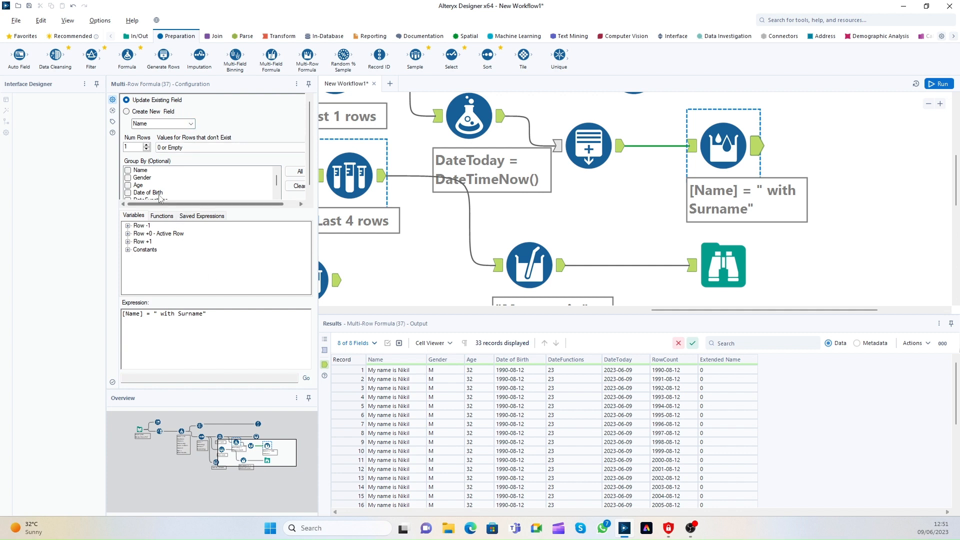
left_click(128, 175)
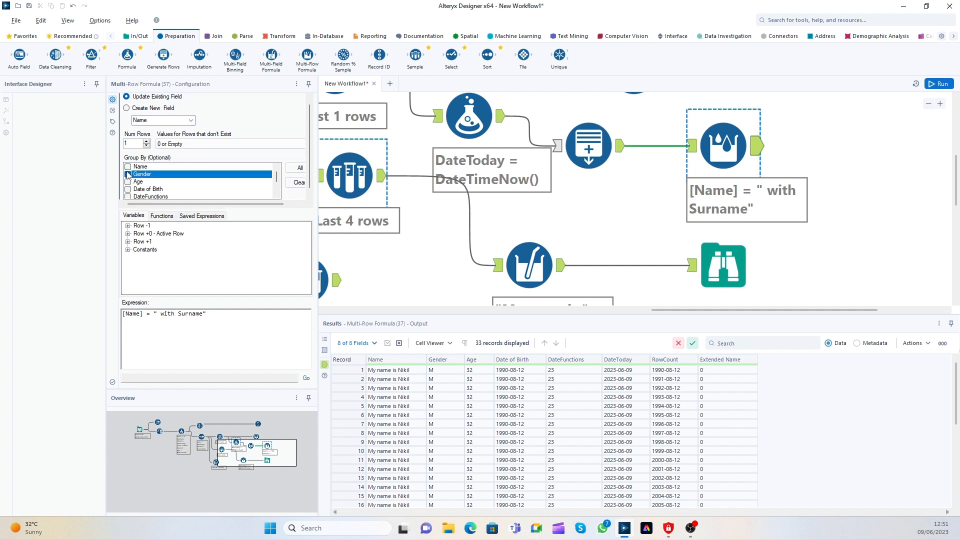
left_click(128, 167)
left_click(128, 175)
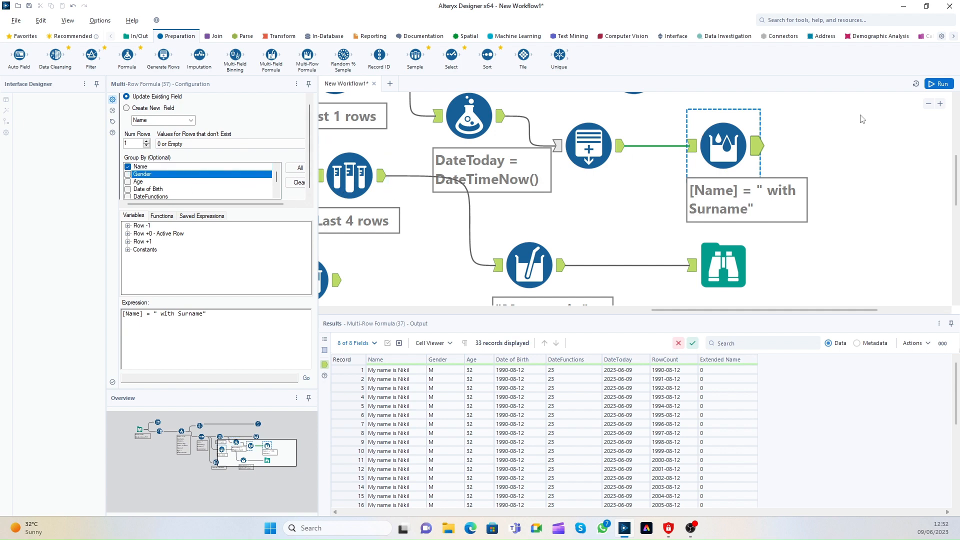
left_click(938, 84)
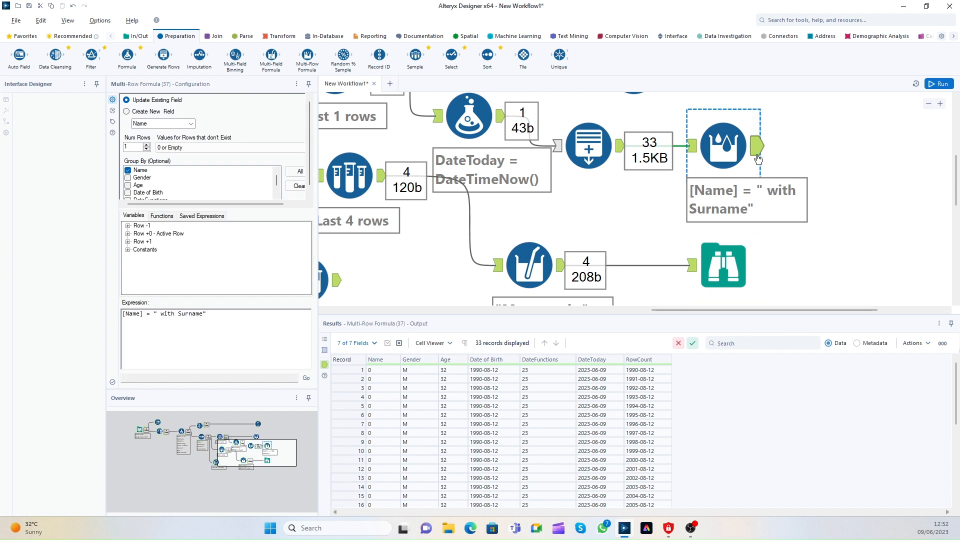
left_click(233, 355)
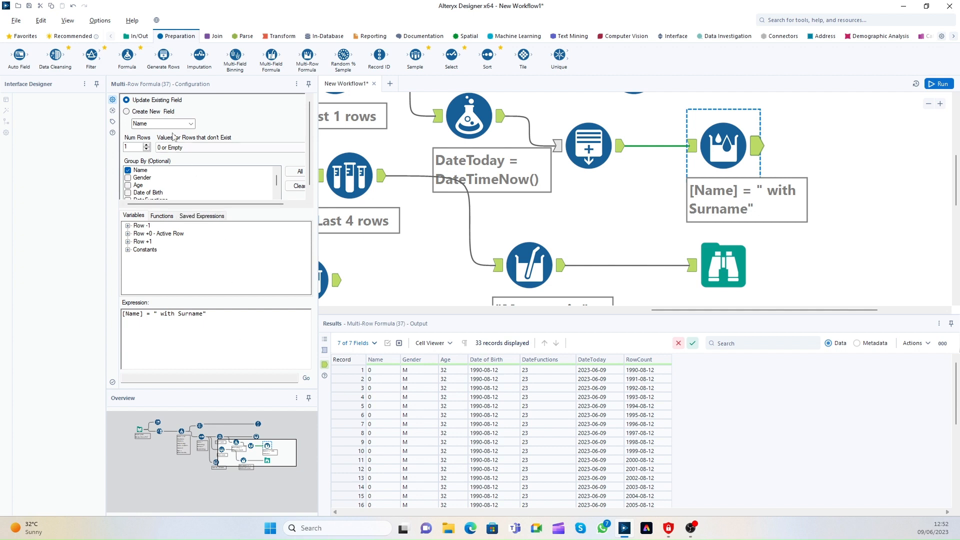
Switch back to creating the Extended Name field, set its size to 100, and remove the grouping by Name.
left_click(143, 112)
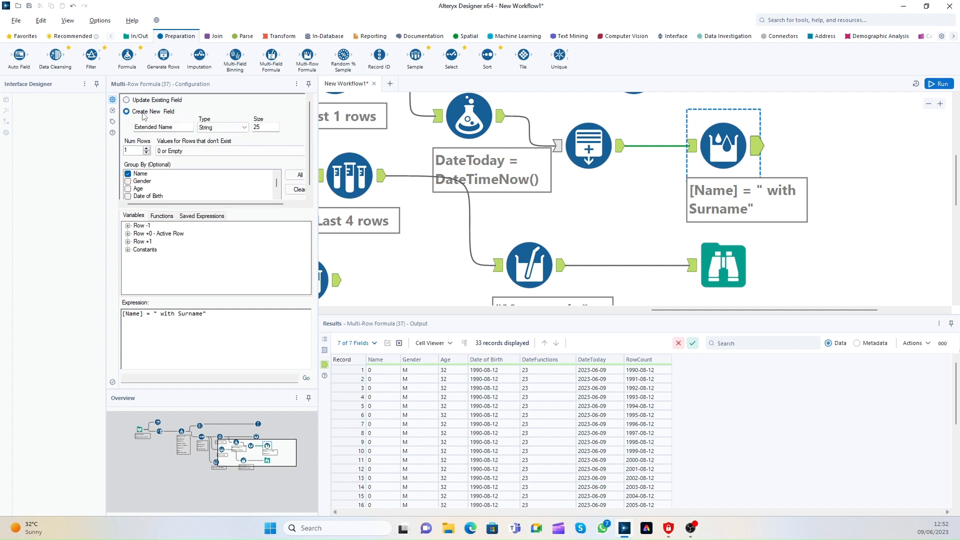
double_click(262, 128)
type("100")
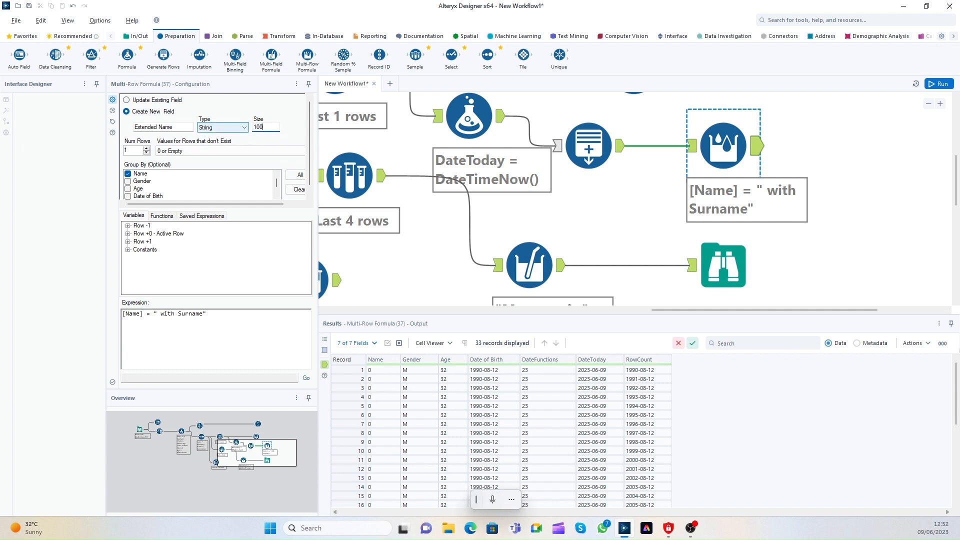
left_click(128, 178)
left_click(128, 177)
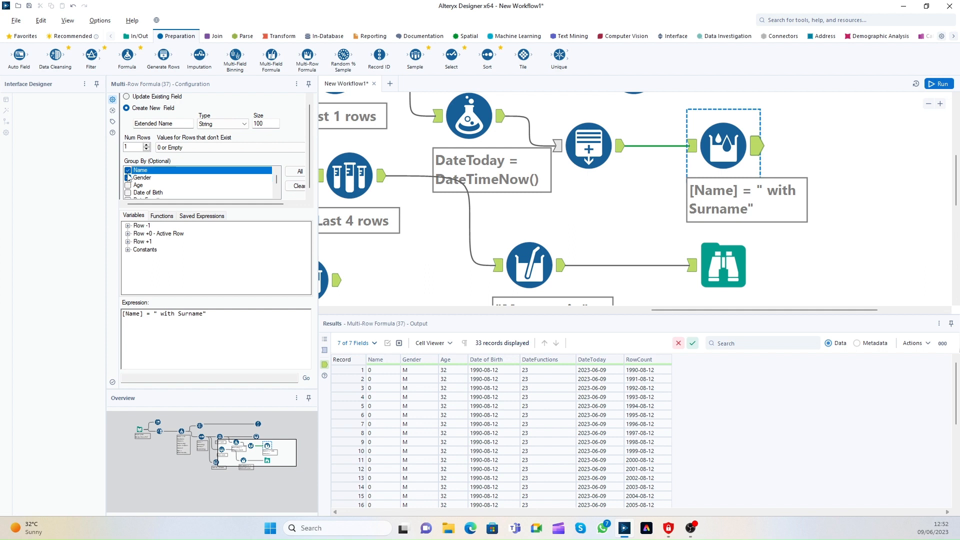
left_click(128, 178)
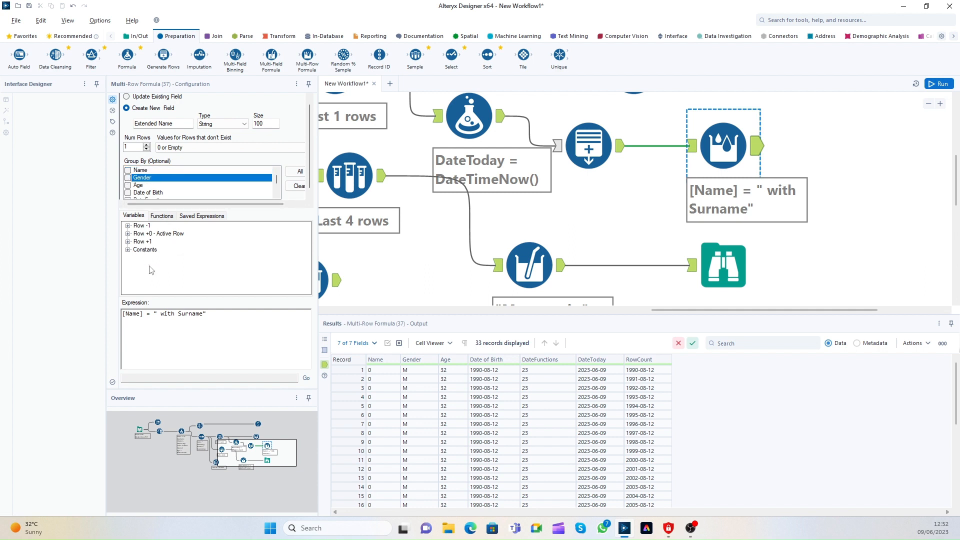
Replace the expression with only the active row's [Name] variable, and run the workflow to check the Extended Name column.
left_click(128, 234)
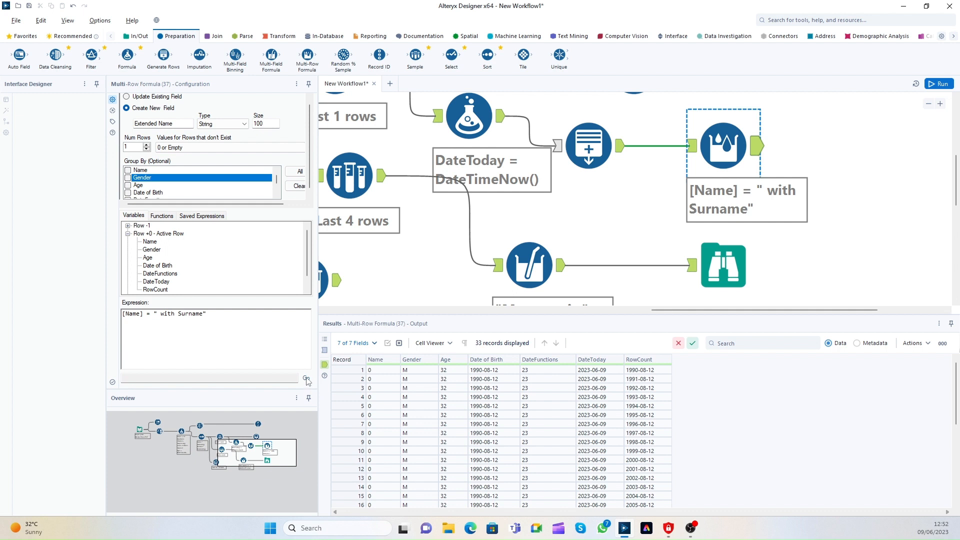
left_click(255, 379)
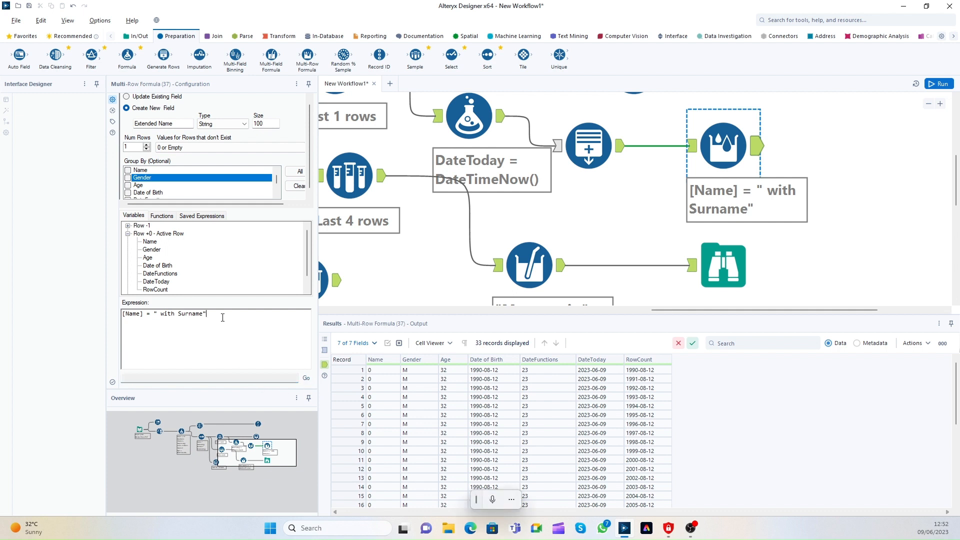
left_click_drag(223, 318, 111, 306)
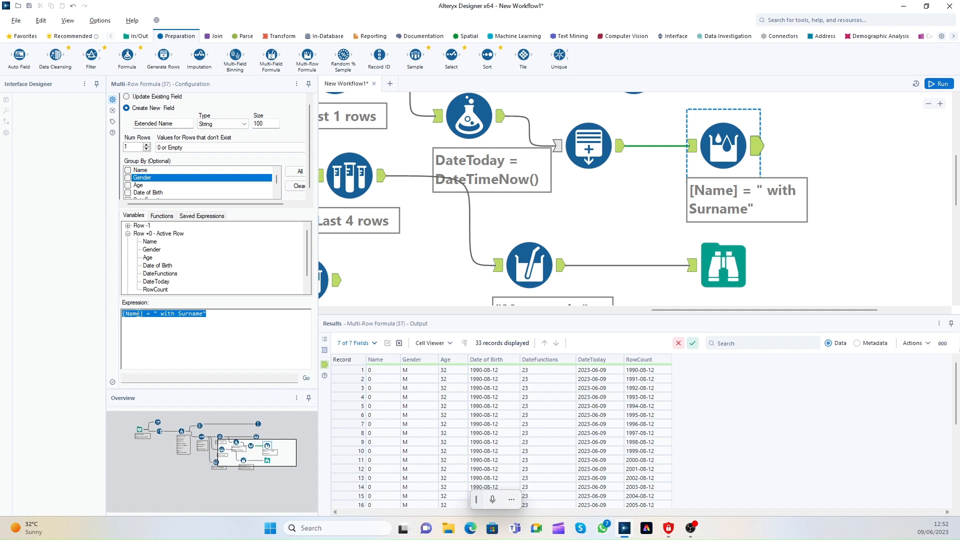
key("BackSpace")
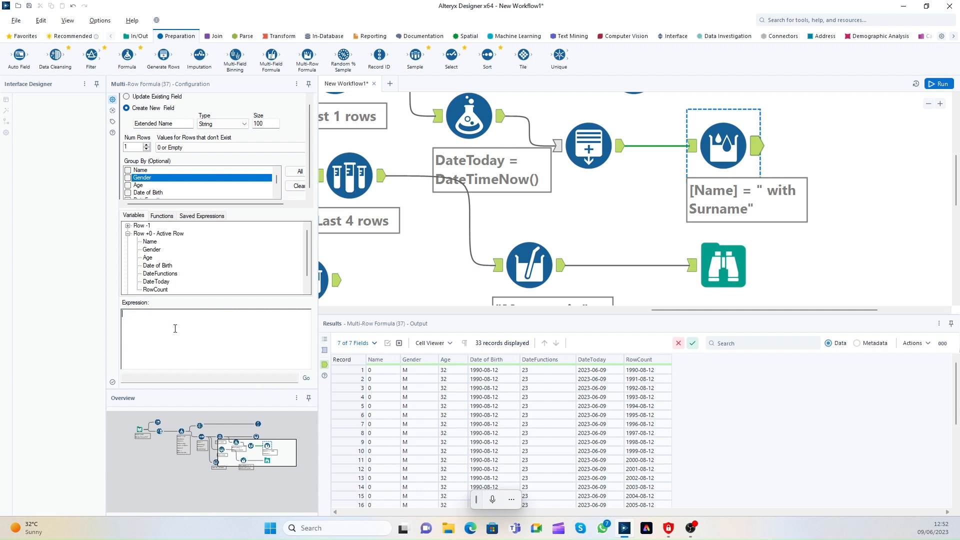
type("[")
double_click(150, 242)
left_click(940, 84)
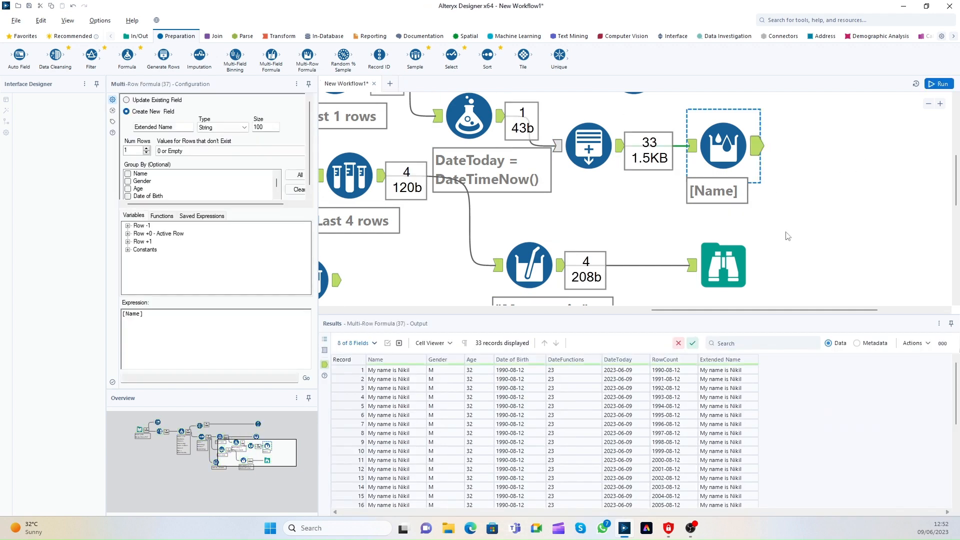
left_click(710, 406)
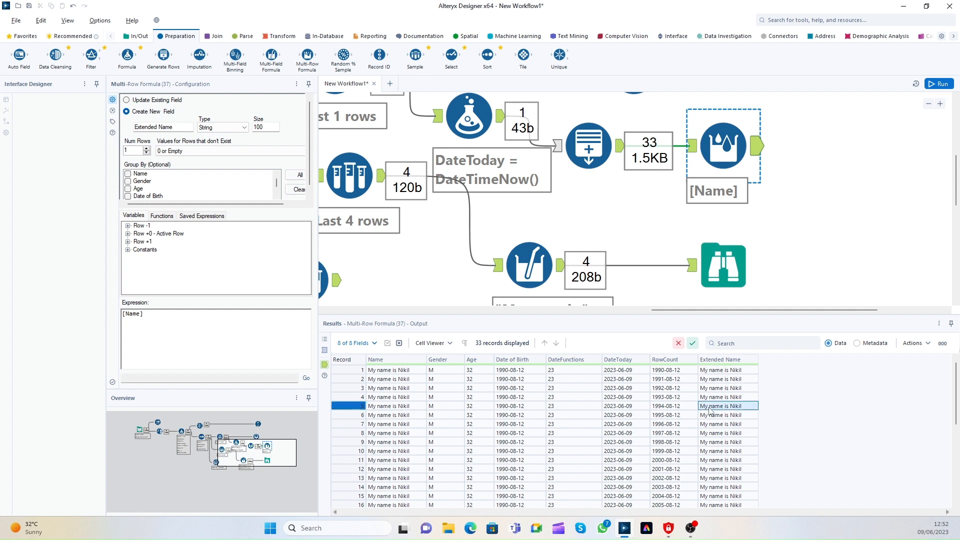
Extend the expression to [Name] + " with Surname", and run the workflow to check the Extended Name values.
left_click(199, 322)
key("super+h")
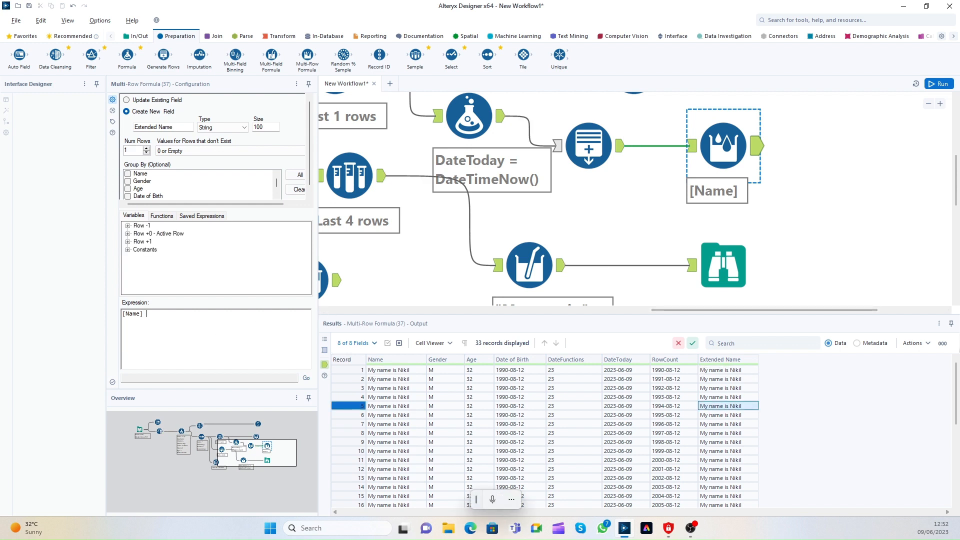
type("+ ")
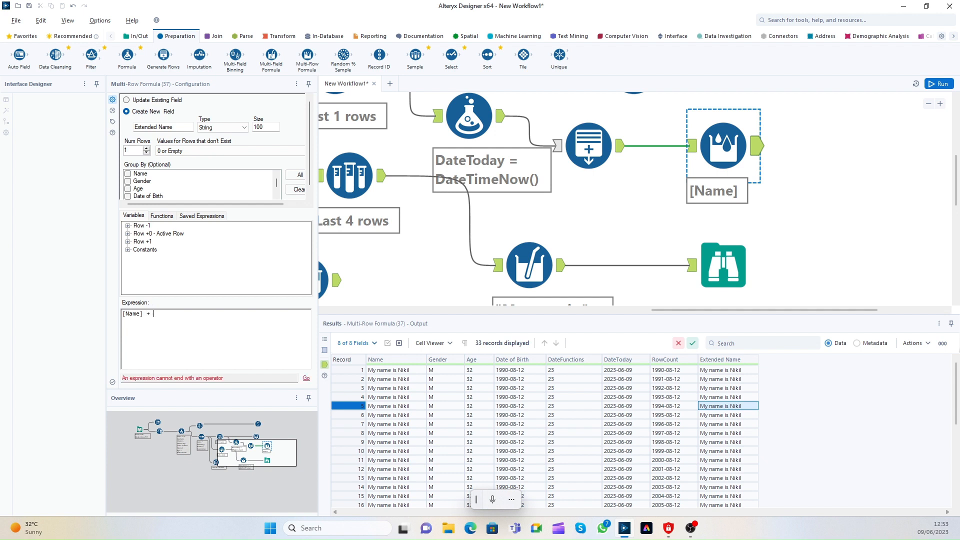
type("\"\"")
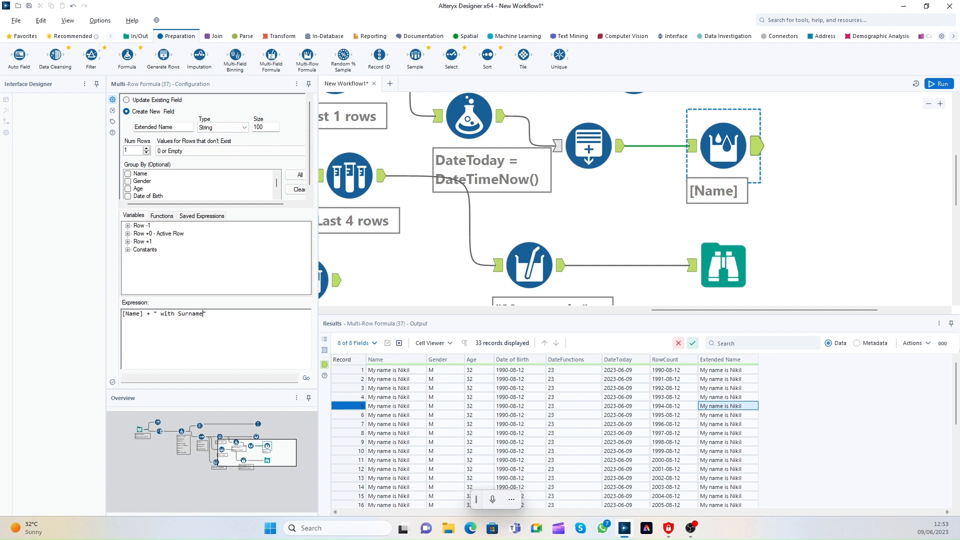
left_click(943, 84)
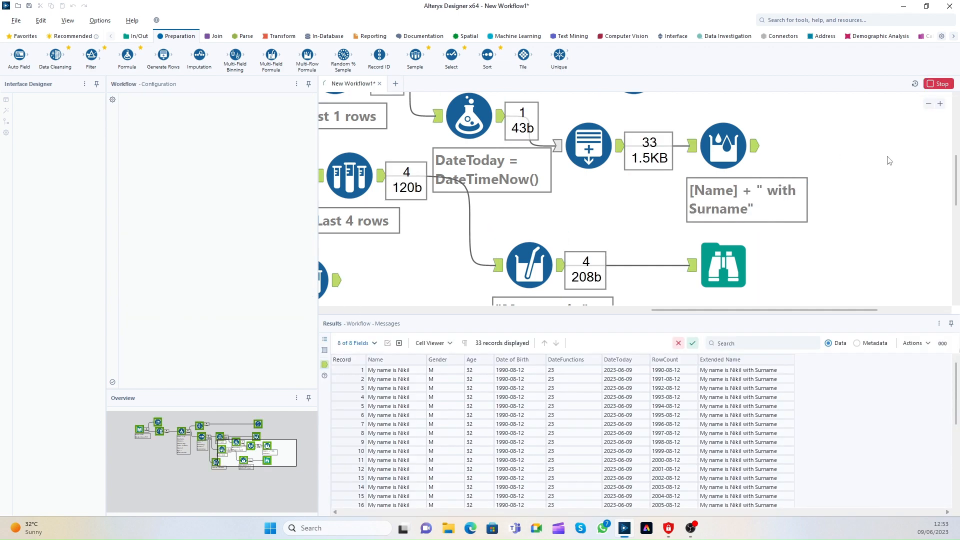
left_click(745, 406)
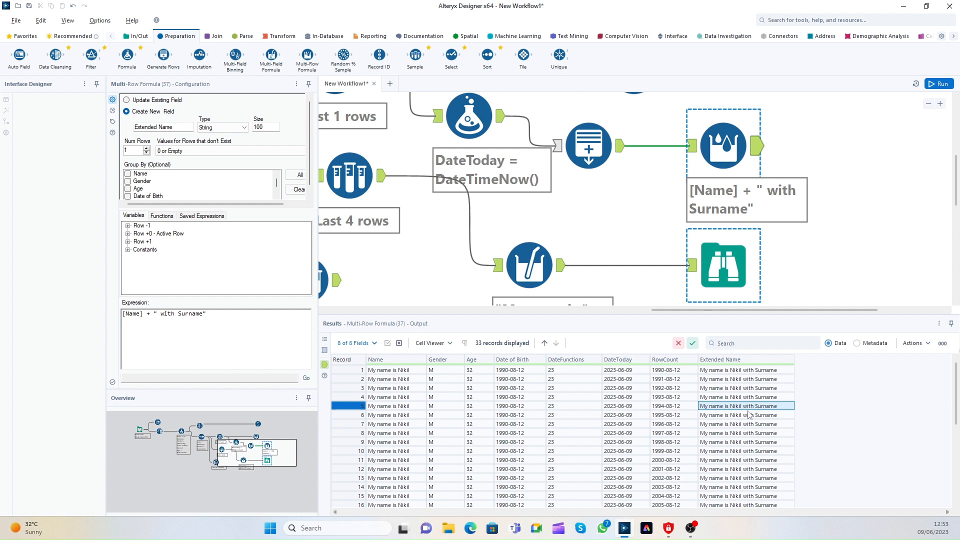
left_click(732, 396)
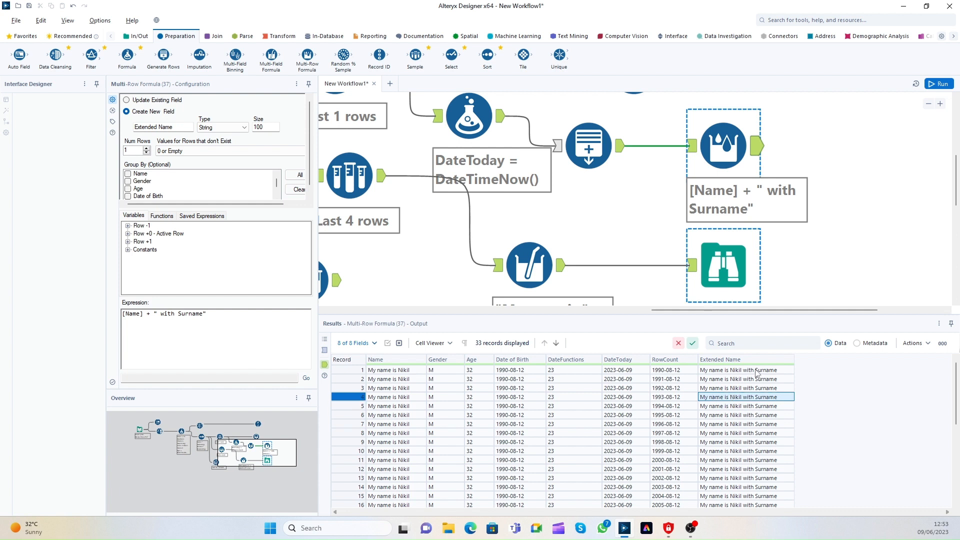
left_click(497, 137)
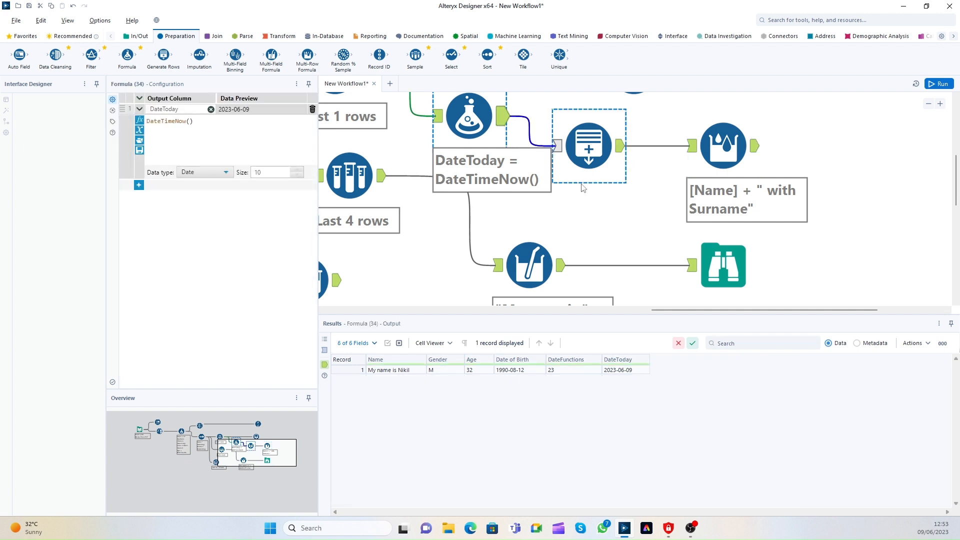
left_click(138, 189)
left_click(165, 196)
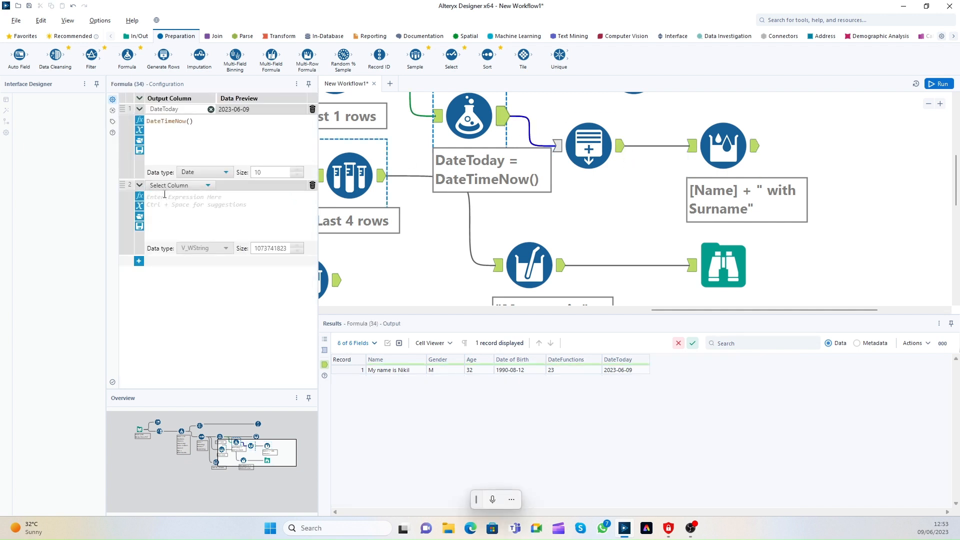
left_click(166, 189)
left_click(166, 197)
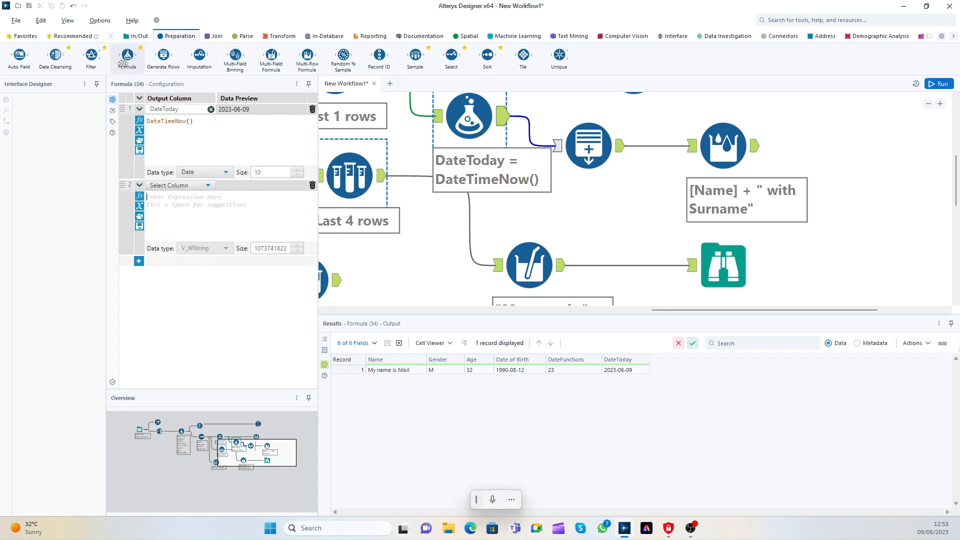
Add a Formula tool after the Multi-Row Formula tool and create a new output column named Extended name2.
left_click(706, 139)
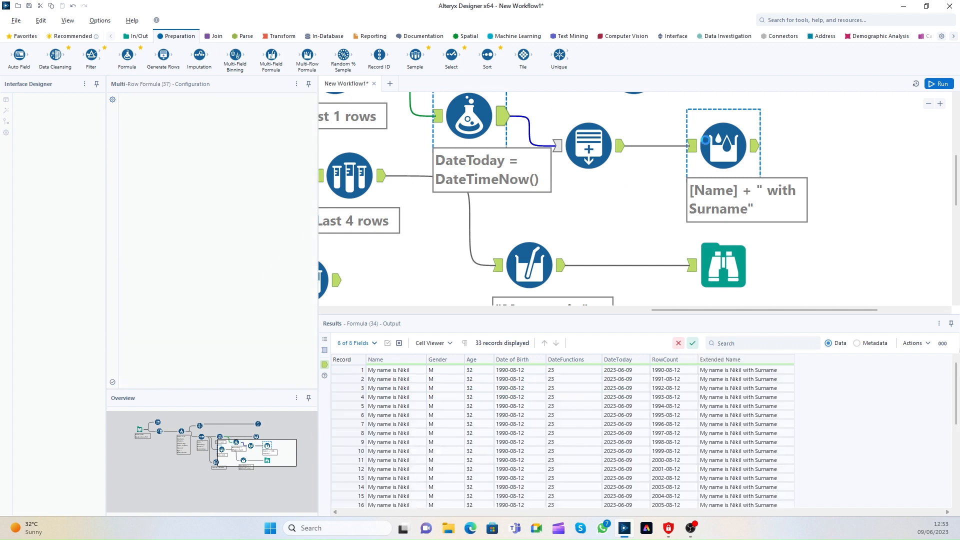
left_click_drag(127, 55, 137, 59)
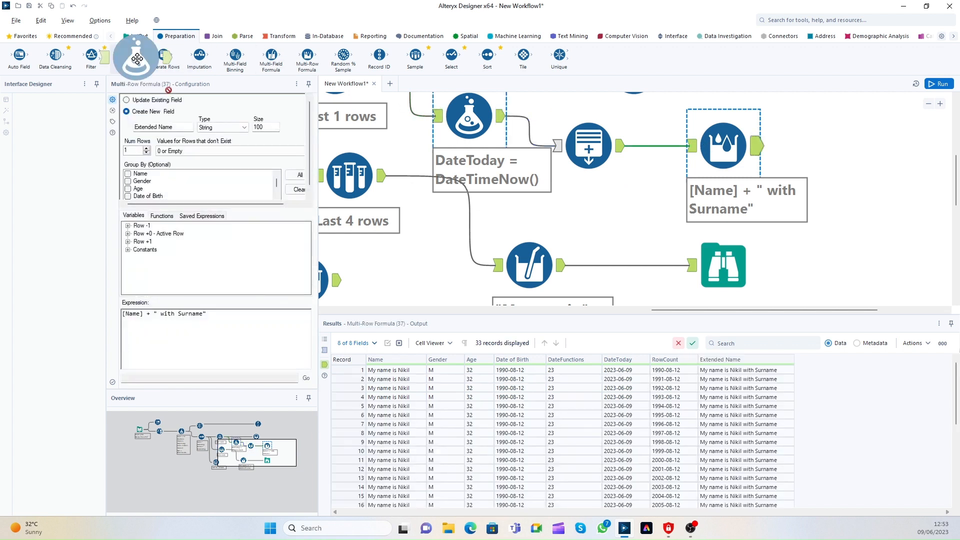
double_click(137, 58)
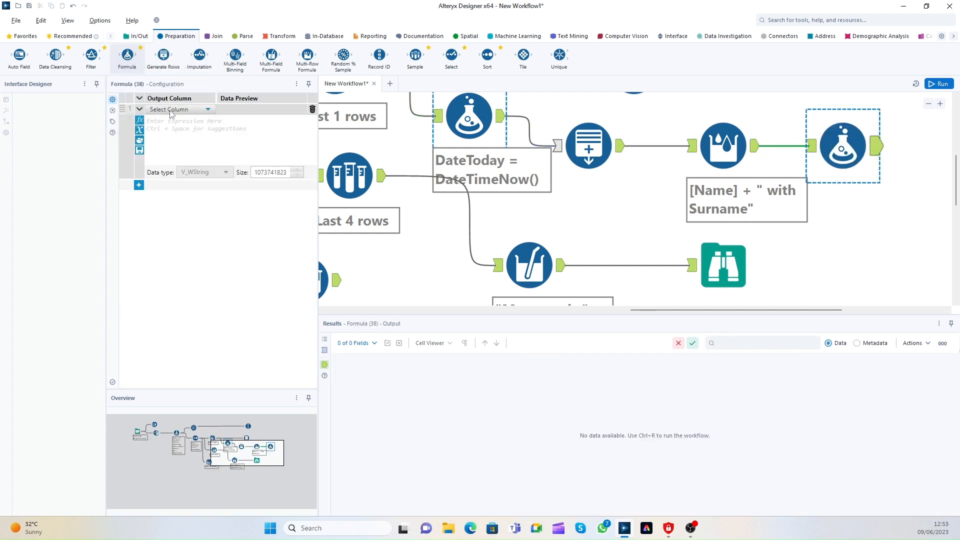
left_click(170, 110)
left_click(168, 110)
left_click(166, 110)
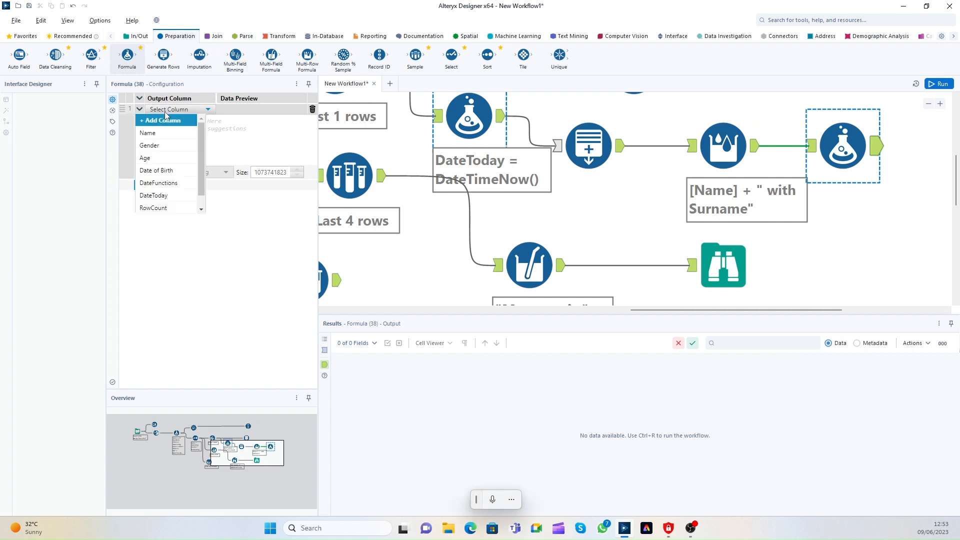
left_click(165, 112)
left_click(171, 109)
left_click(171, 121)
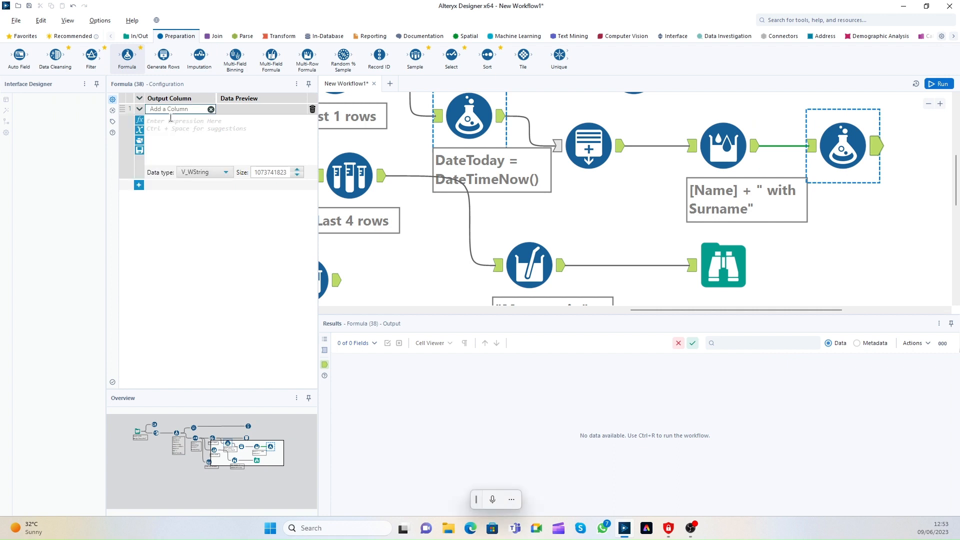
type("Extended name2")
Set the Extended name2 expression to [Name] + " woth Surname".
left_click(173, 126)
type("[Name]")
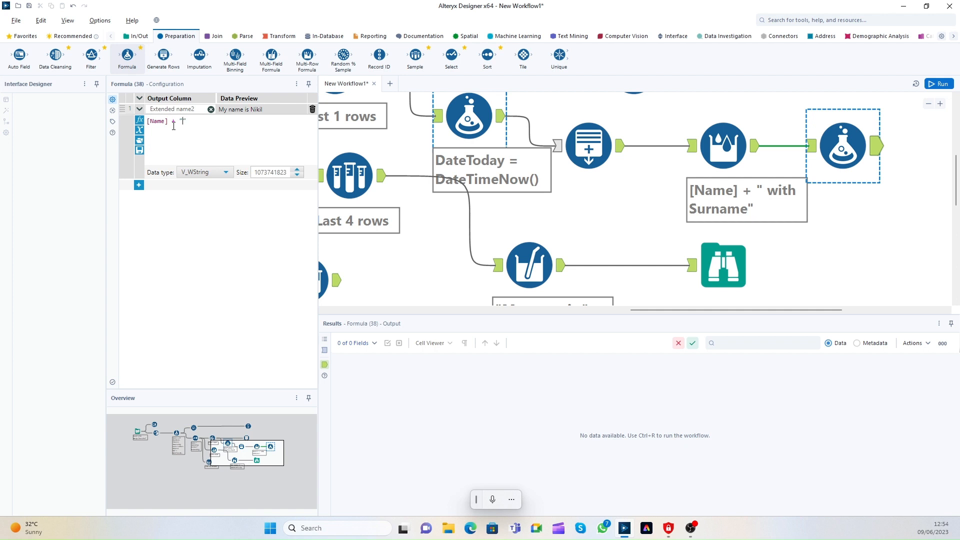
type("+ \" woth Surname")
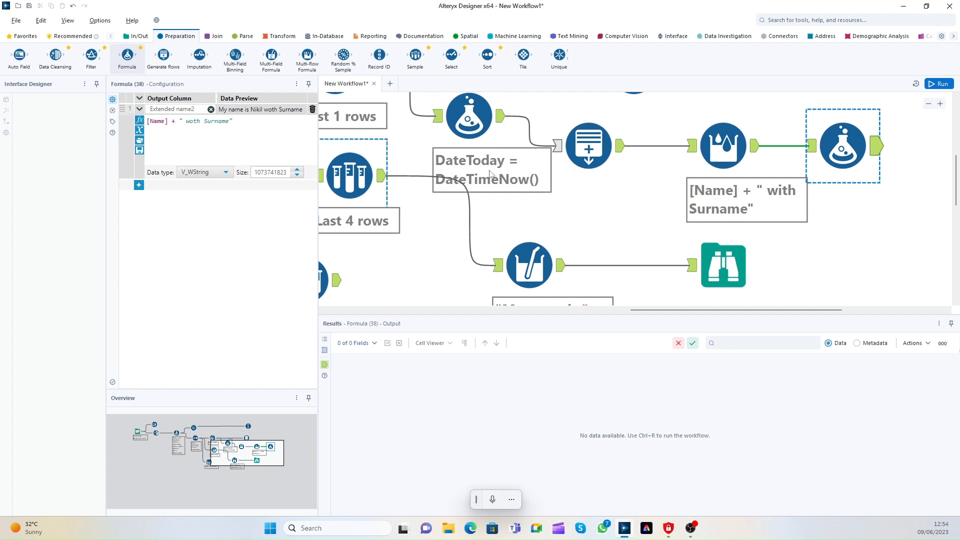
Replace the Multi-Row Formula tool's expression with the opening if DateTimeDiff([DateToday], using the active row's variable.
left_click(729, 152)
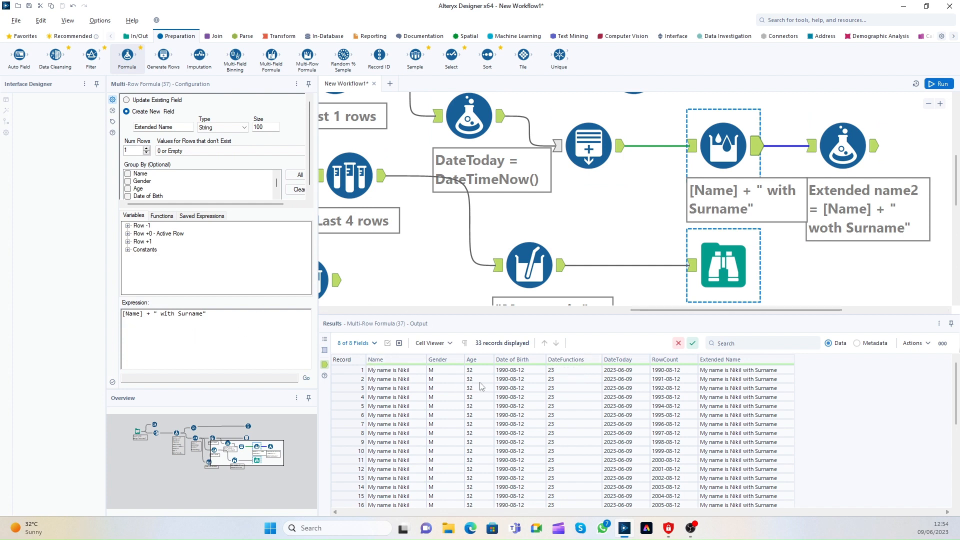
left_click(571, 380)
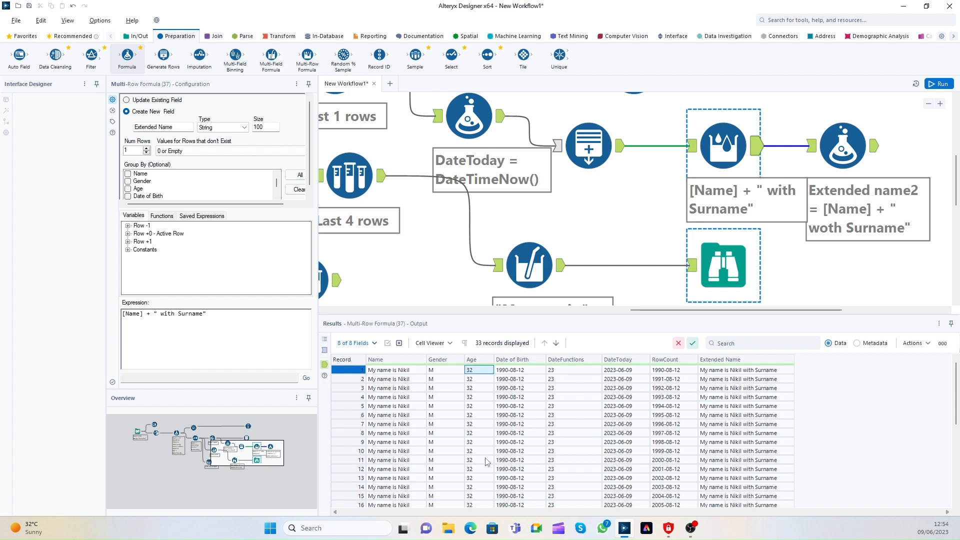
scroll(484, 459, "down", 5)
scroll(488, 462, "up", 5)
left_click_drag(210, 314, 58, 325)
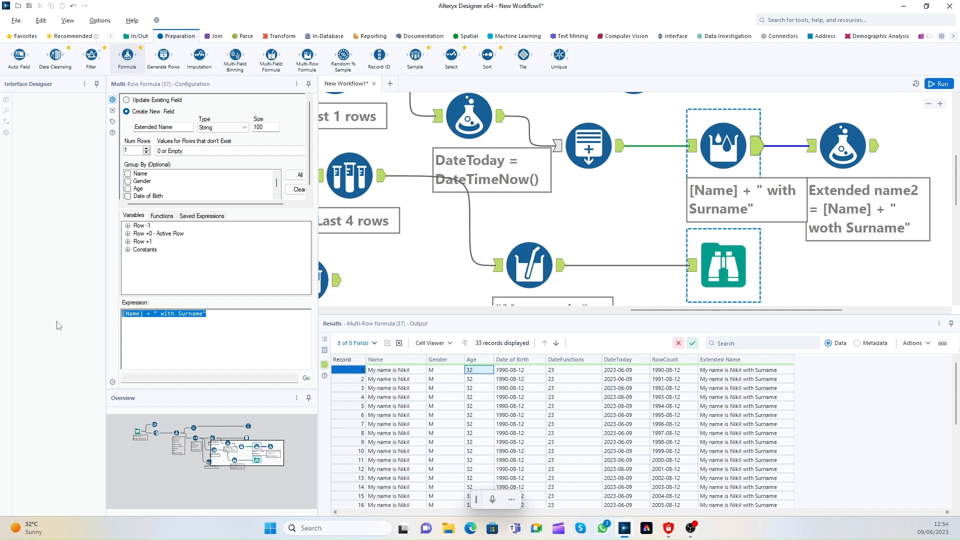
key("Delete")
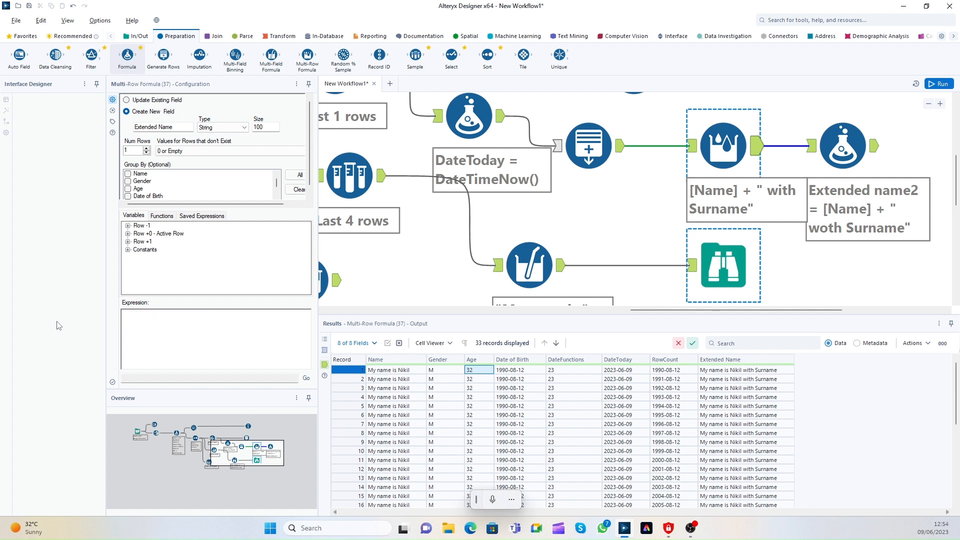
type("if DateTimeDiff")
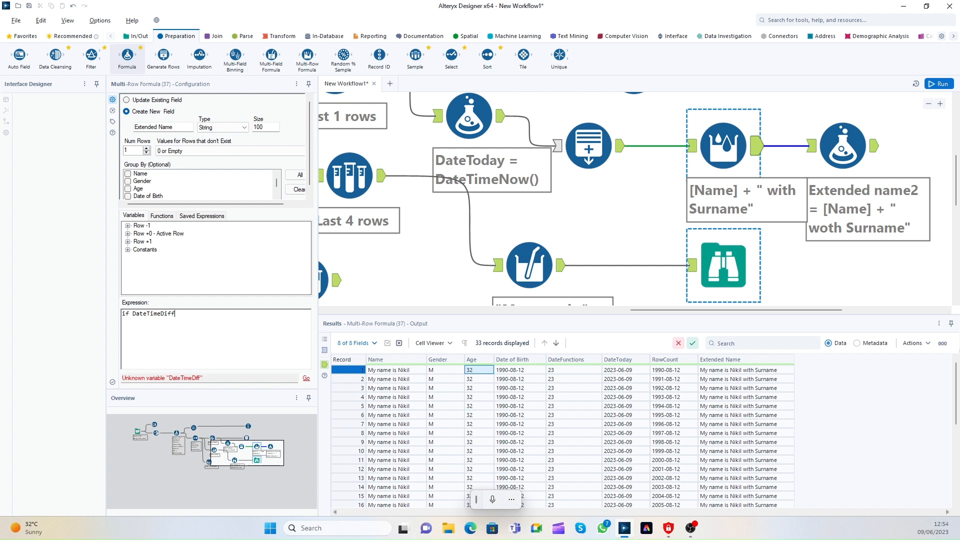
type("(")
left_click(128, 233)
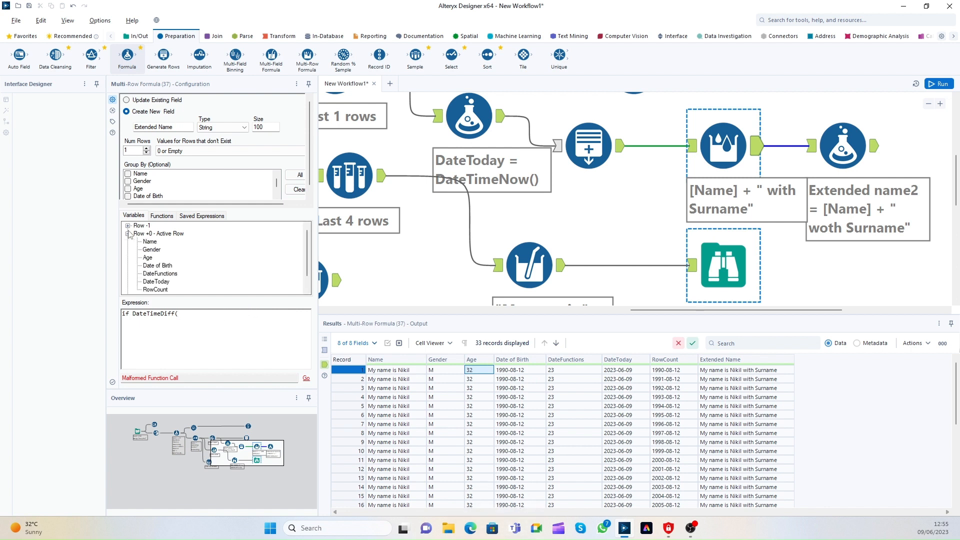
double_click(163, 283)
type(",")
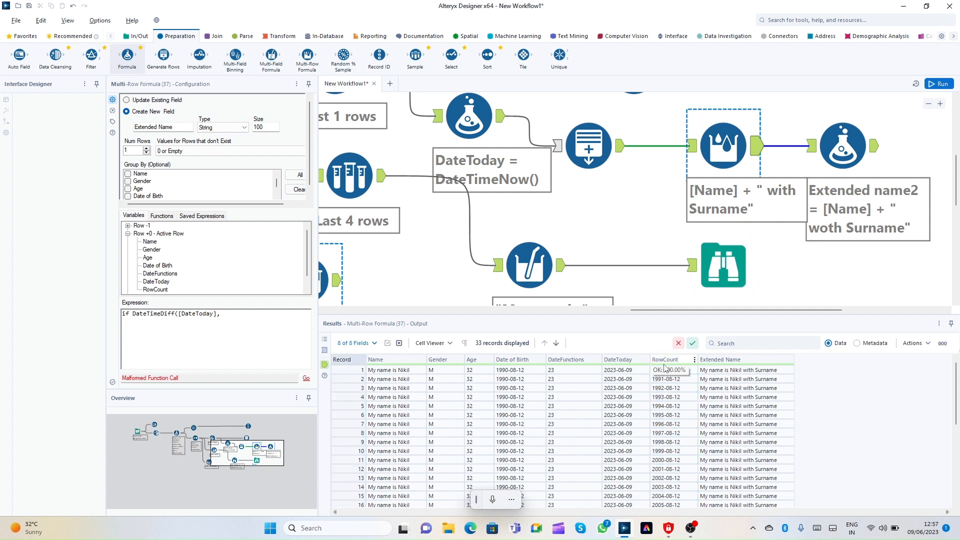
Compare the RowCount and DateToday columns, and insert the active row's [RowCount] as the second DateTimeDiff argument.
left_click_drag(669, 379, 670, 450)
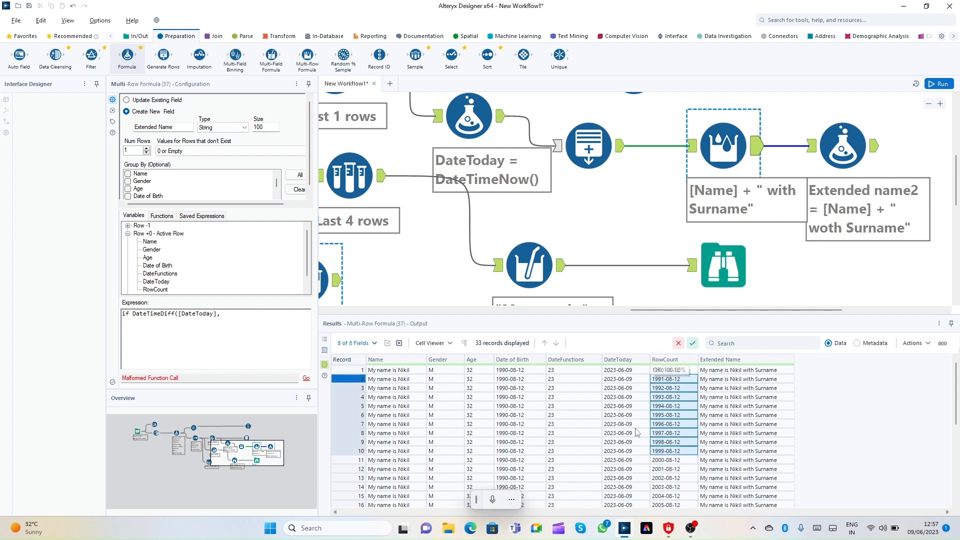
left_click(280, 354)
left_click_drag(623, 371, 632, 406)
left_click(243, 318)
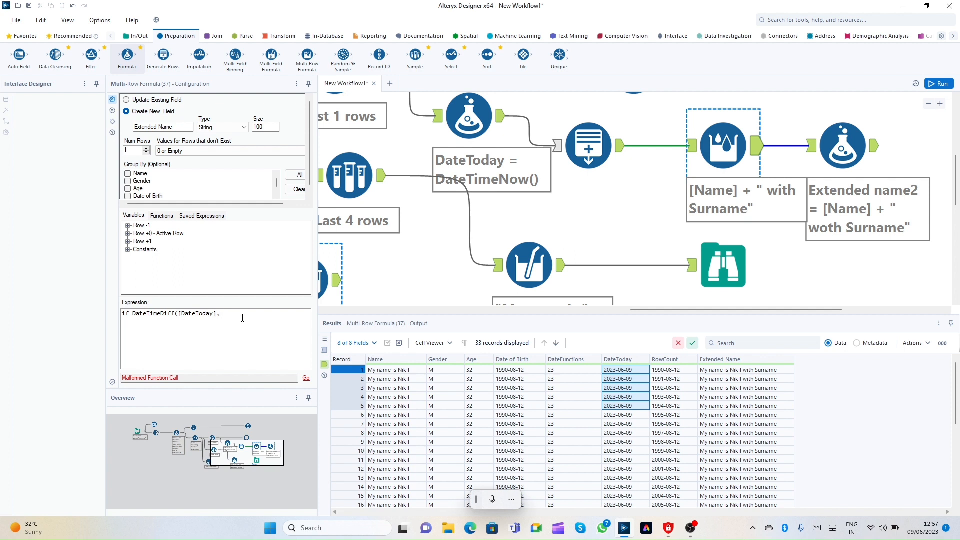
left_click(128, 234)
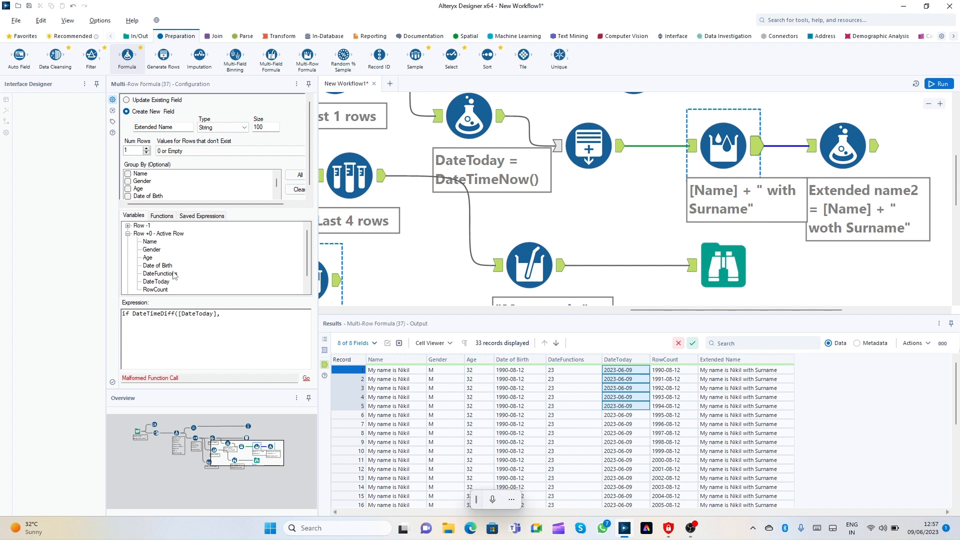
scroll(174, 275, "down", 1)
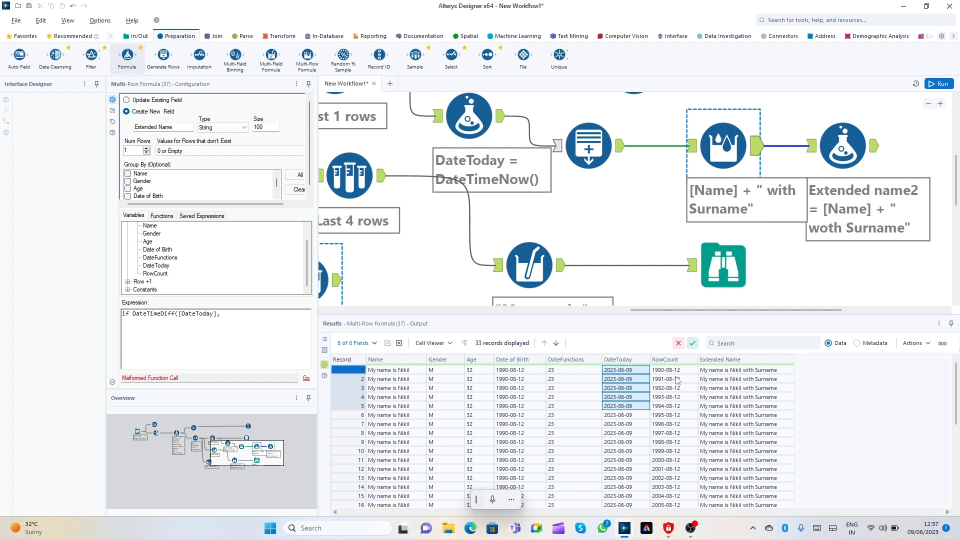
left_click_drag(684, 380, 680, 424)
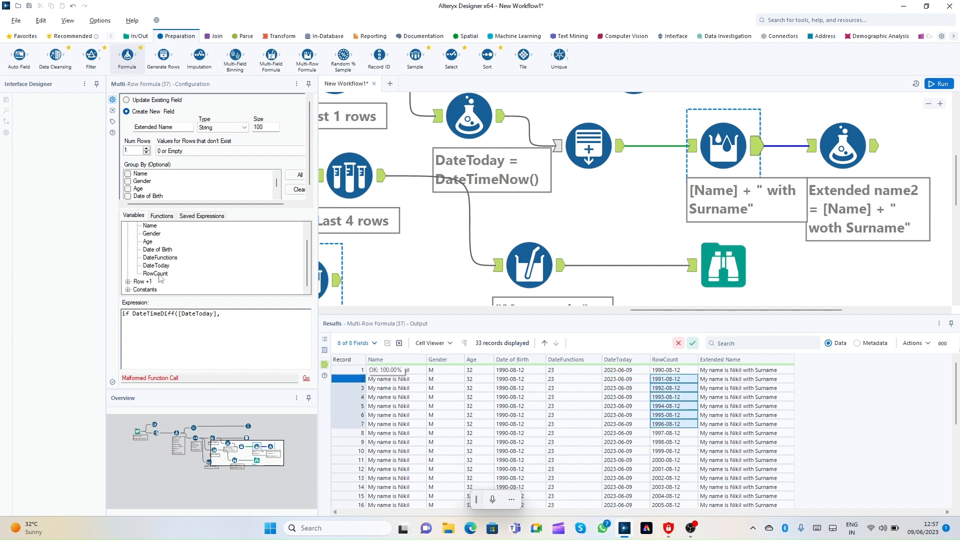
left_click(157, 273)
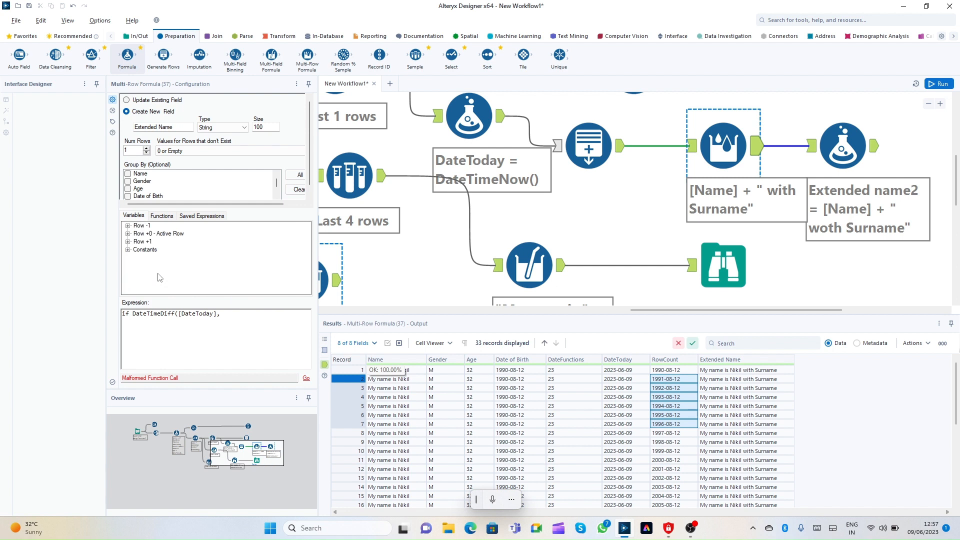
left_click(237, 314)
left_click(128, 234)
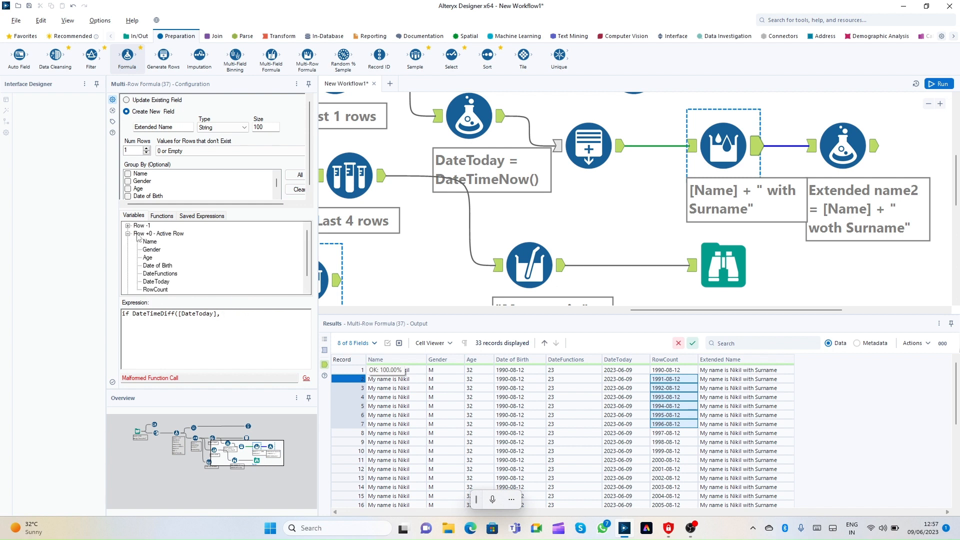
scroll(166, 266, "down", 1)
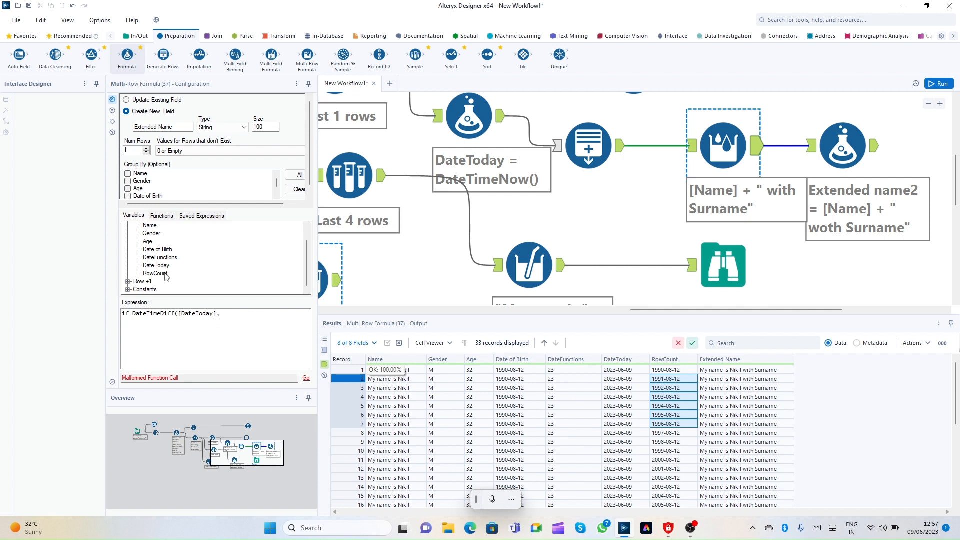
double_click(165, 275)
Complete the condition with , "years") != 32 then Null() else [Name] endif.
type(", ")
type("\"\"")
type("years")
type(")")
type(" !")
type("= ")
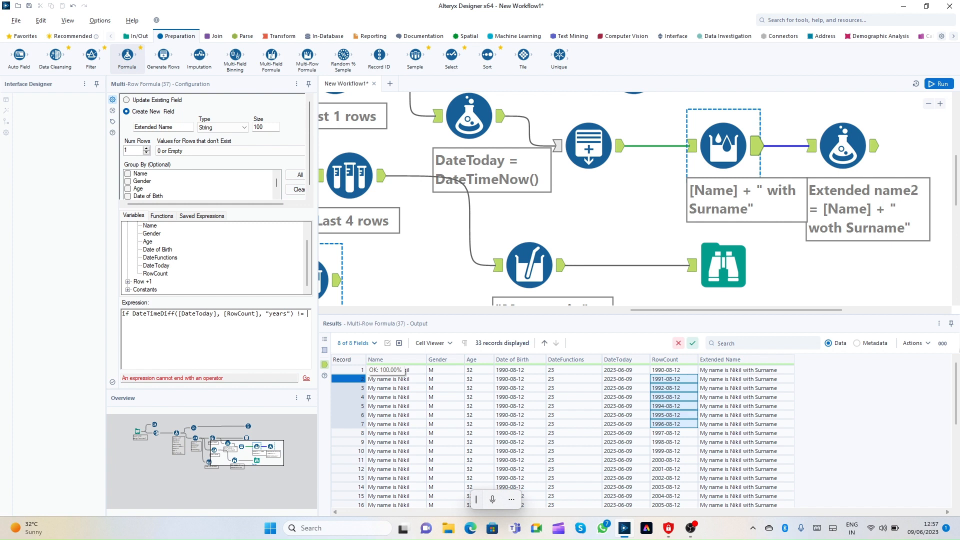
type("32 then Nu")
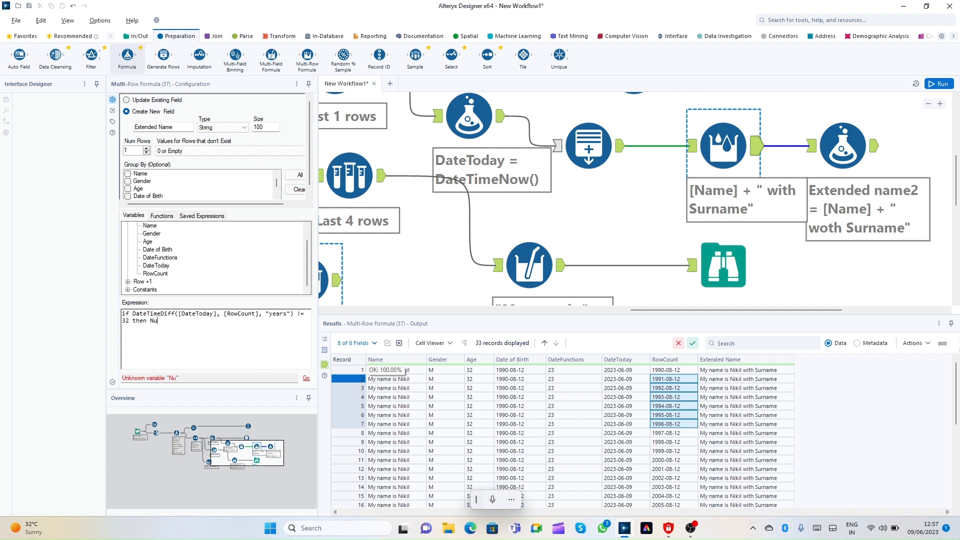
type("ll() else")
double_click(150, 225)
type("endif")
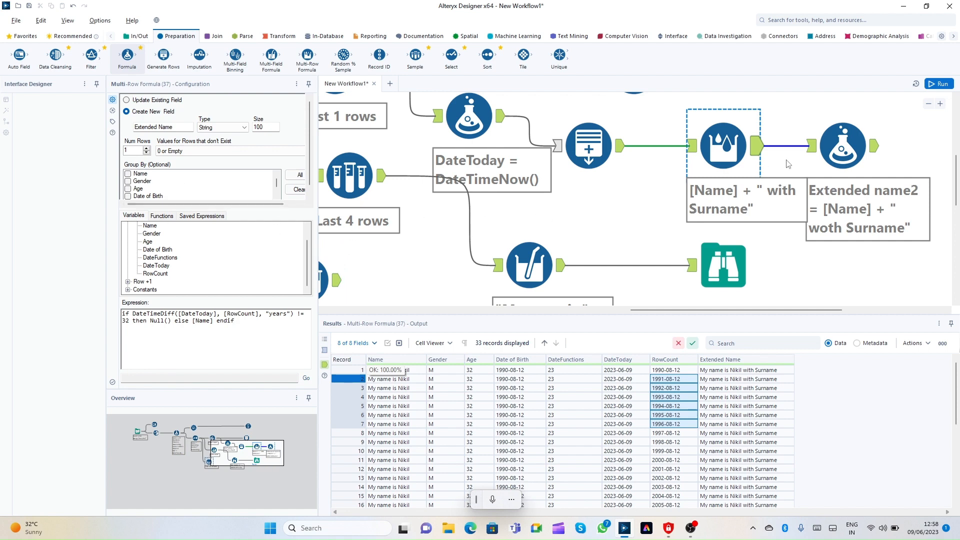
Run the workflow and check the Extended Name values against the Age, DateToday and RowCount columns.
left_click(843, 131)
left_click(939, 84)
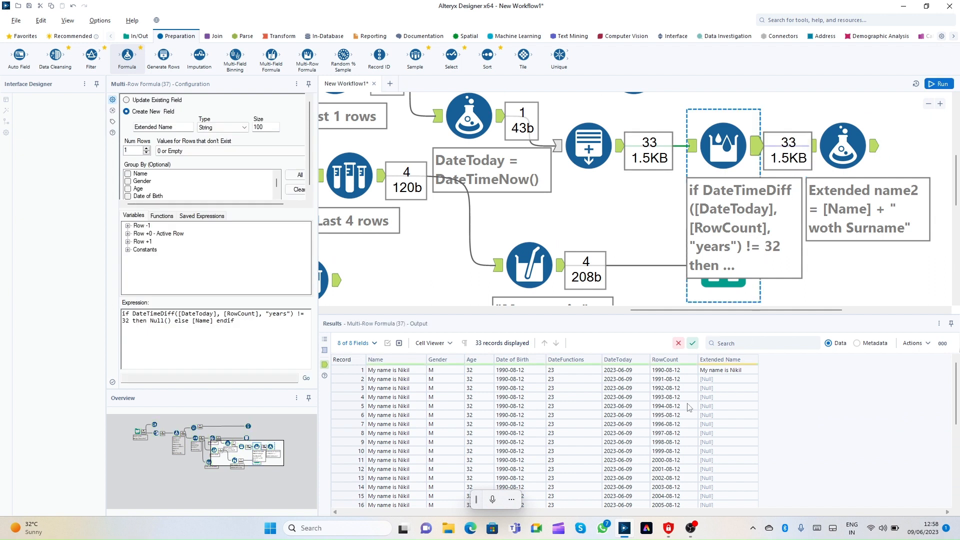
left_click_drag(675, 381, 638, 370)
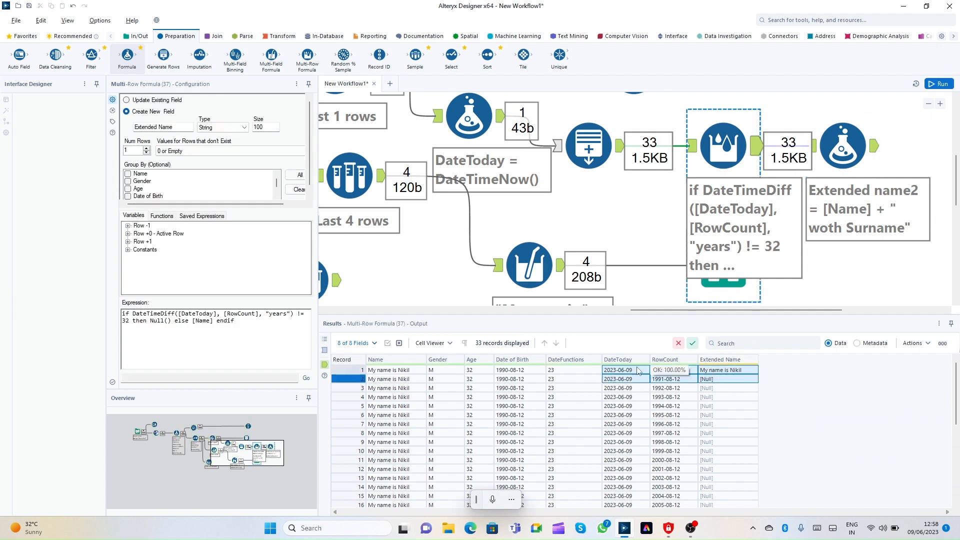
left_click(557, 381)
left_click_drag(473, 371, 635, 357)
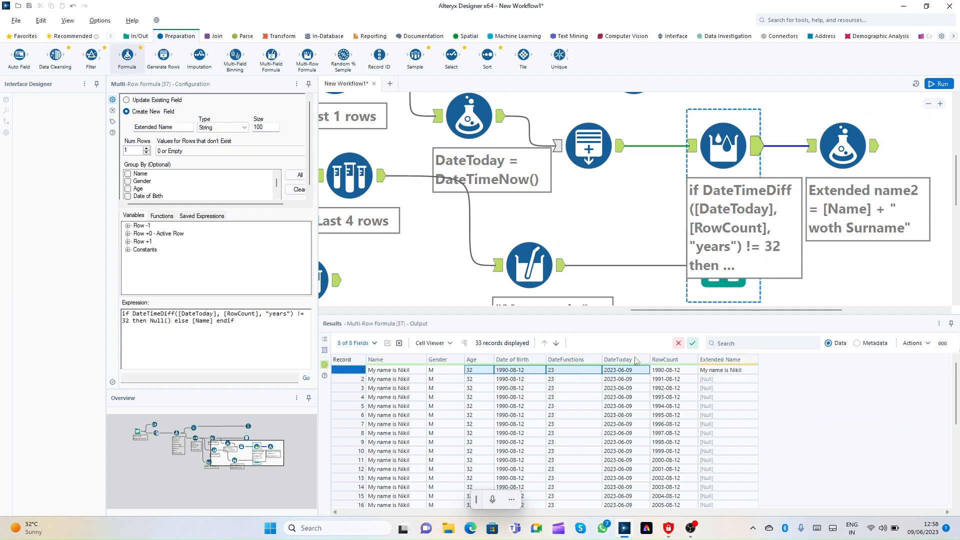
left_click(728, 370)
left_click_drag(723, 379, 723, 476)
left_click(713, 389)
left_click_drag(714, 379, 734, 506)
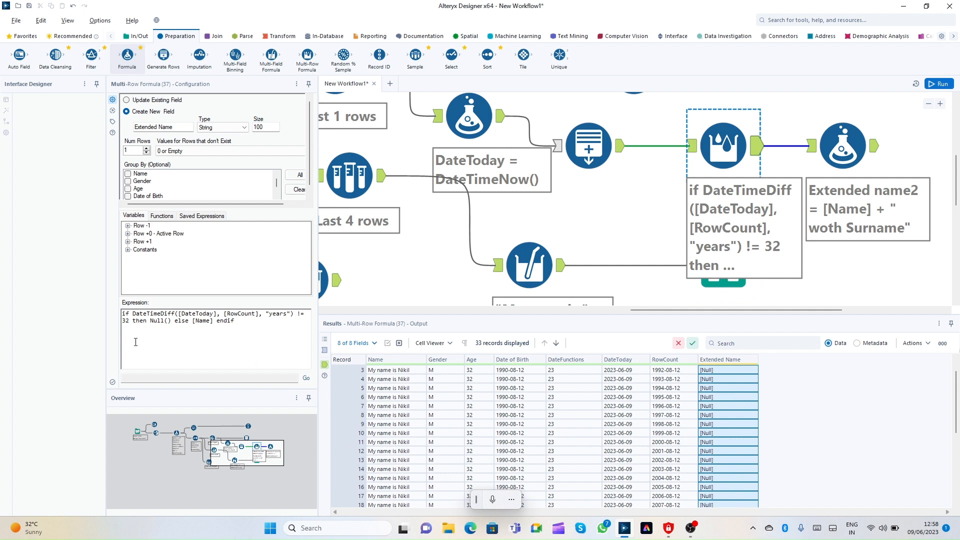
Replace Null() in the then branch of the Extended Name expression with "I did not apply surname".
double_click(168, 321)
left_click(174, 322)
left_click_drag(172, 322, 153, 325)
type("\"\"i")
key("BackSpace")
type("I did not apply surname")
Append + "with Surname" to [Name] in the else branch, and run the workflow to check the Extended Name column.
left_click(280, 320)
type("+ \"\"")
type("with Su")
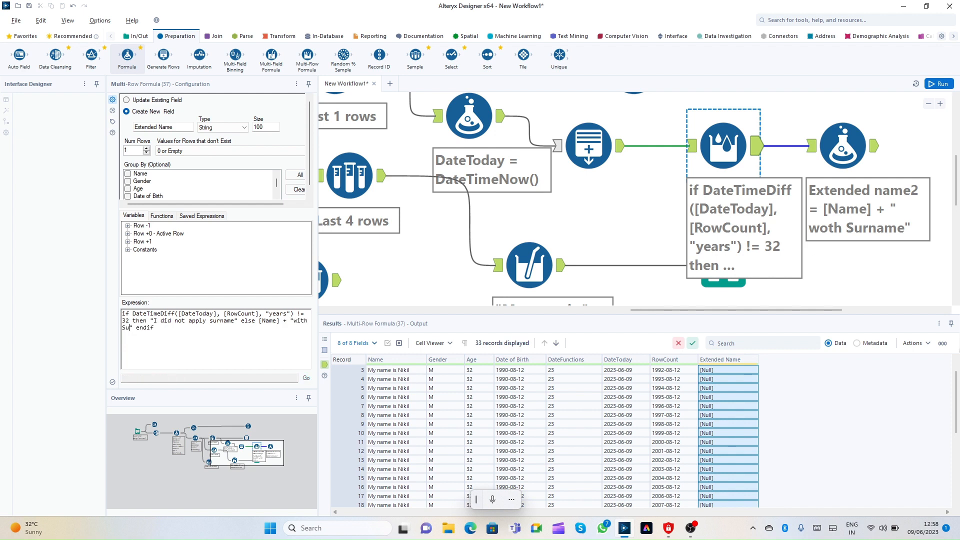
type("rname")
left_click(941, 86)
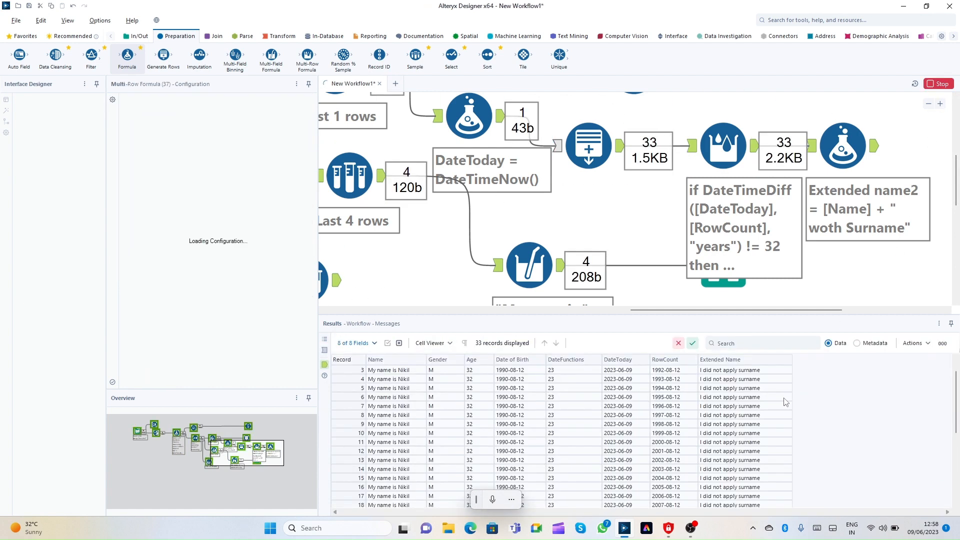
left_click_drag(748, 383, 769, 478)
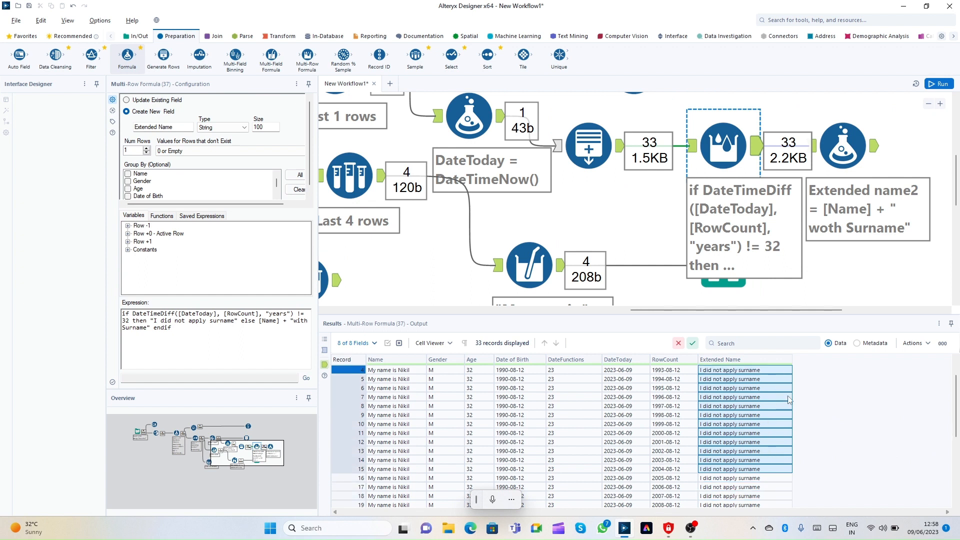
Change the Extended Name condition to compare the DateTimeDiff years with >= 18.
scroll(763, 408, "up", 1)
scroll(760, 409, "down", 1)
scroll(799, 383, "up", 1)
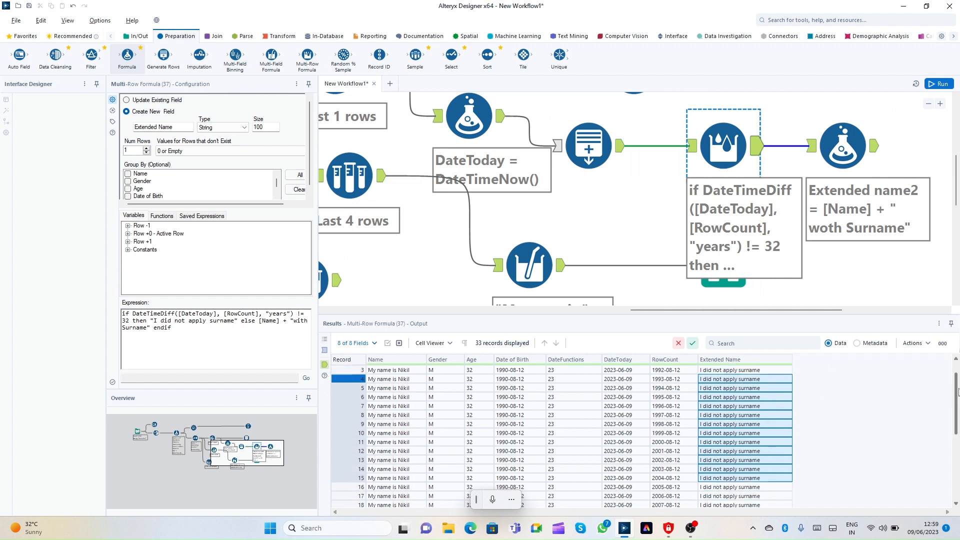
left_click(732, 372)
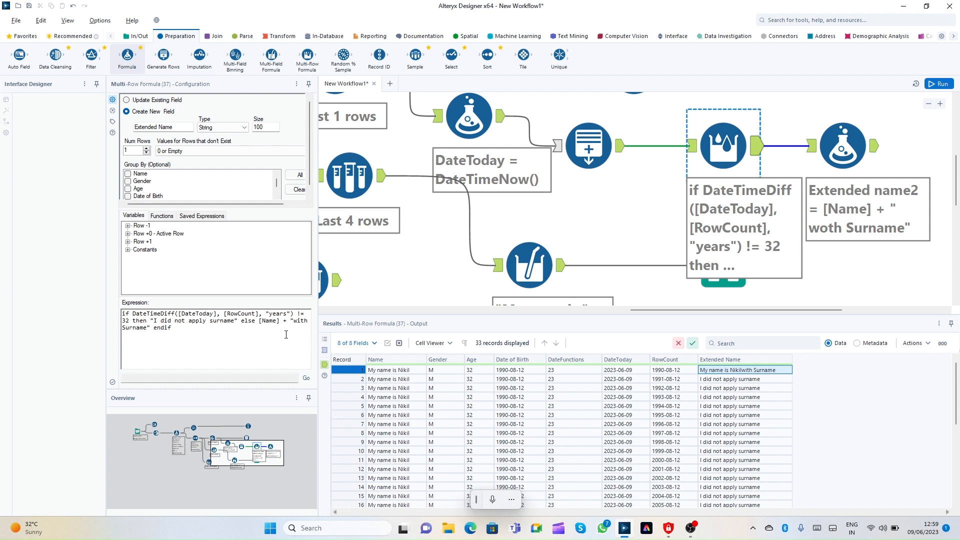
left_click(294, 320)
type(">= 18")
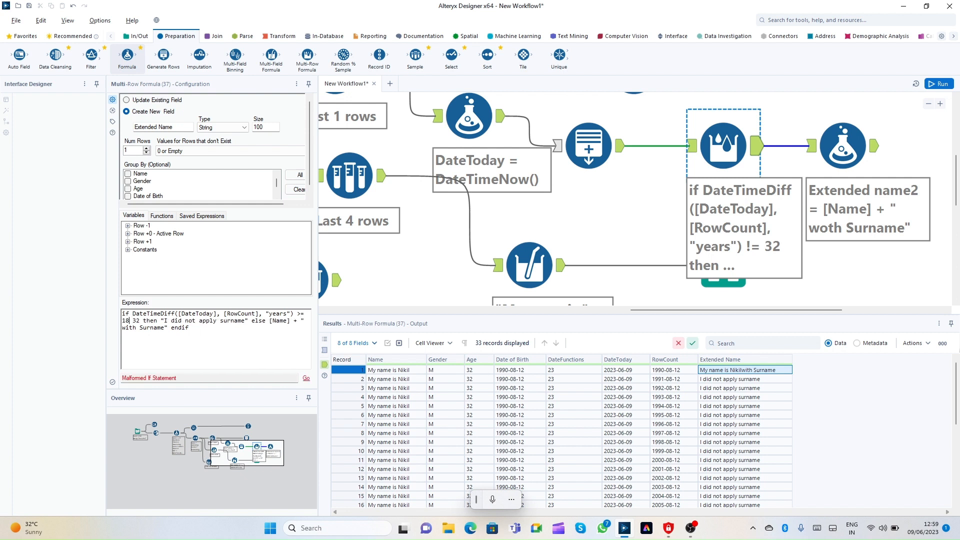
key("Delete")
key("Delete")
key("Delete")
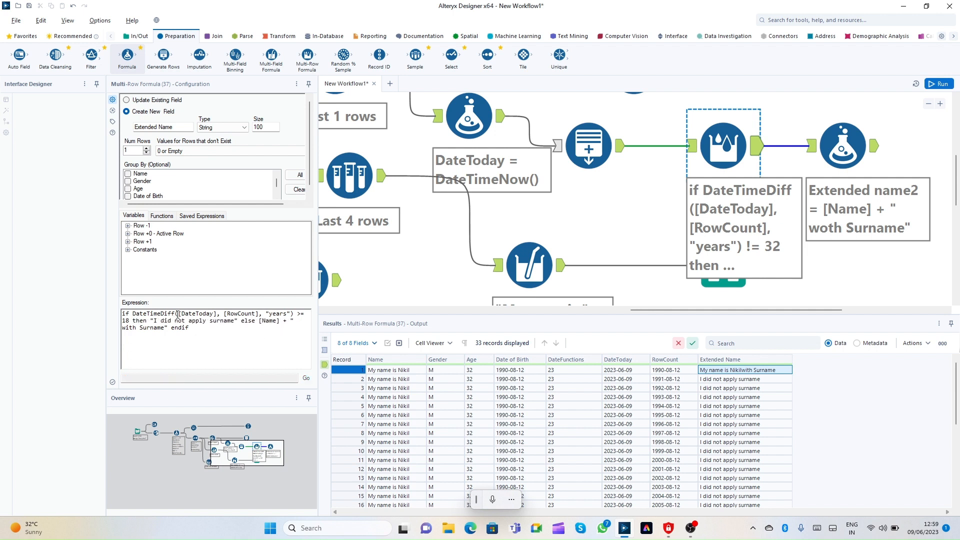
Replace the then-branch text of the Extended Name expression with "I'm a major".
left_click_drag(155, 320, 226, 321)
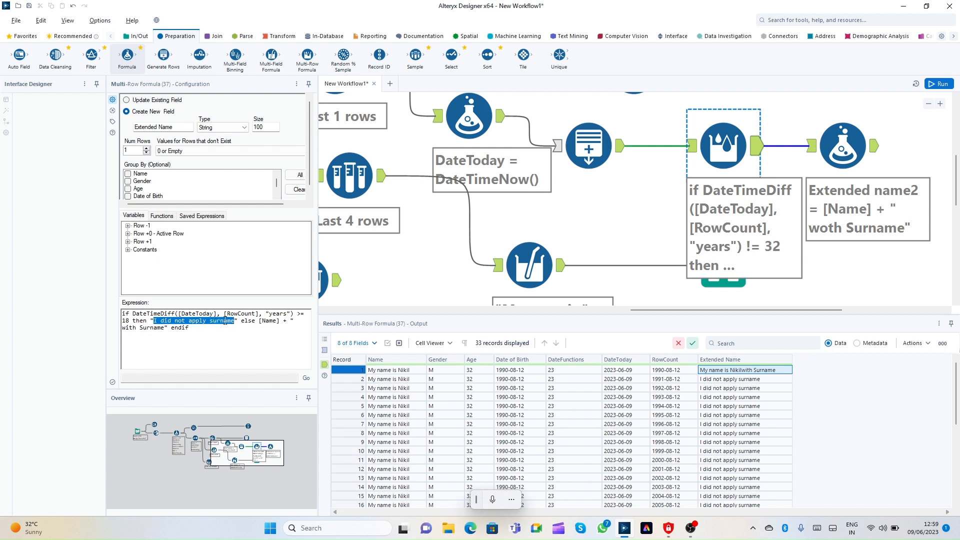
type("I")
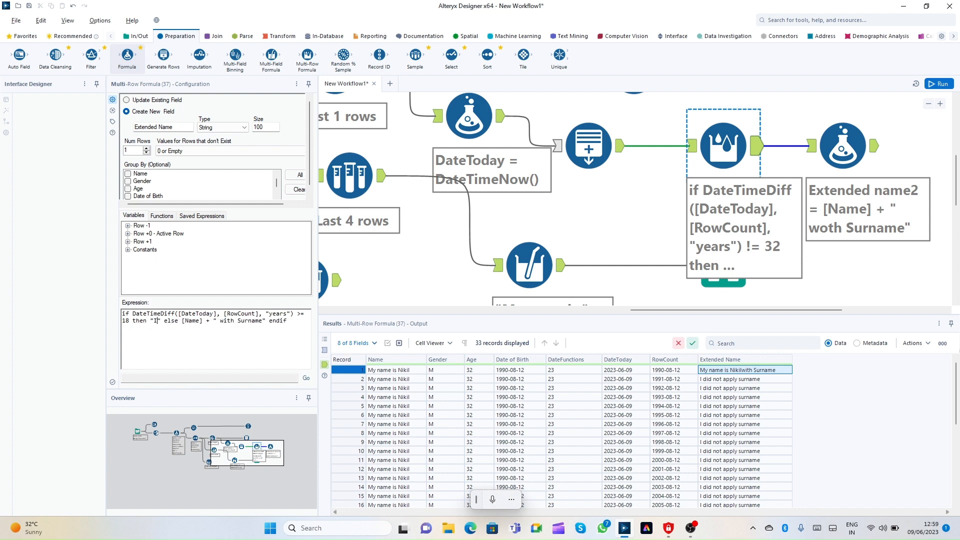
type("'m a majo")
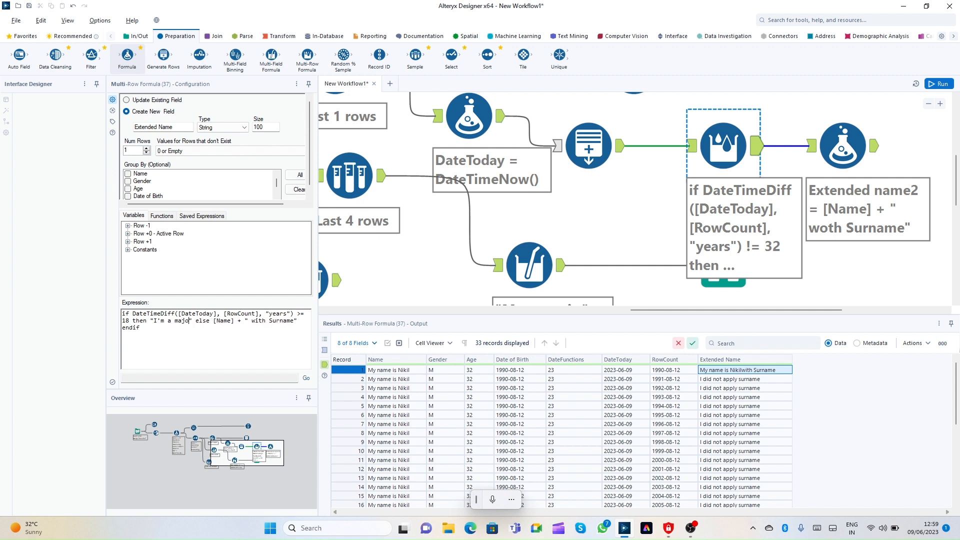
type("r")
Replace the else-branch text after [Name] with " Not a major" and run the workflow.
left_click_drag(255, 321, 297, 322)
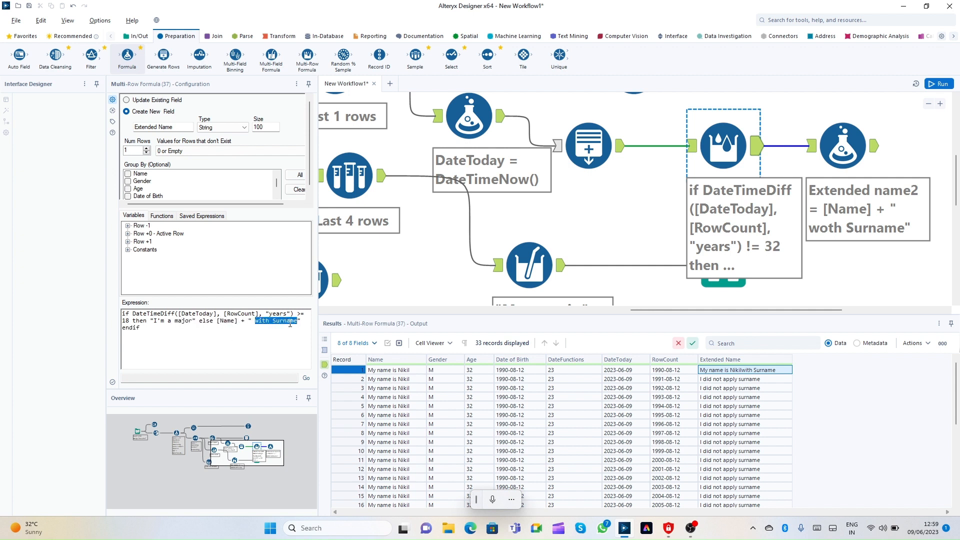
key("BackSpace")
type("Not a ")
type("moaj")
key("BackSpace")
key("BackSpace")
key("BackSpace")
type("ajo")
left_click(939, 84)
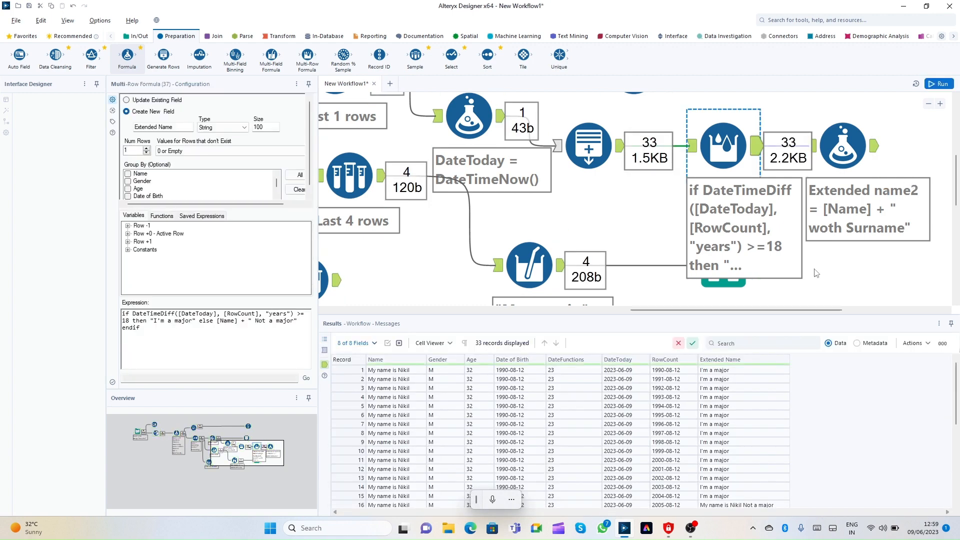
Check the Extended Name results against the DateToday and RowCount values across the records.
scroll(733, 425, "down", 4)
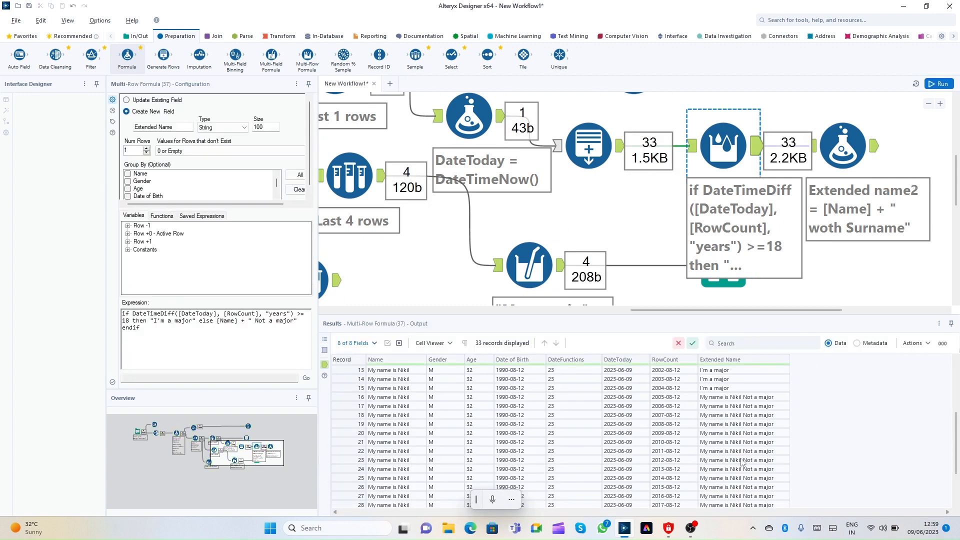
left_click(613, 389)
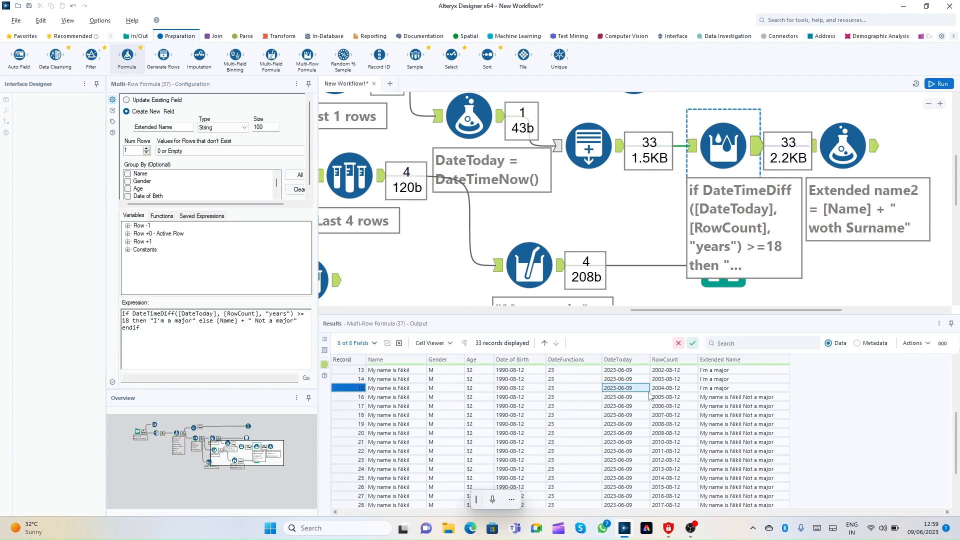
scroll(650, 397, "up", 3)
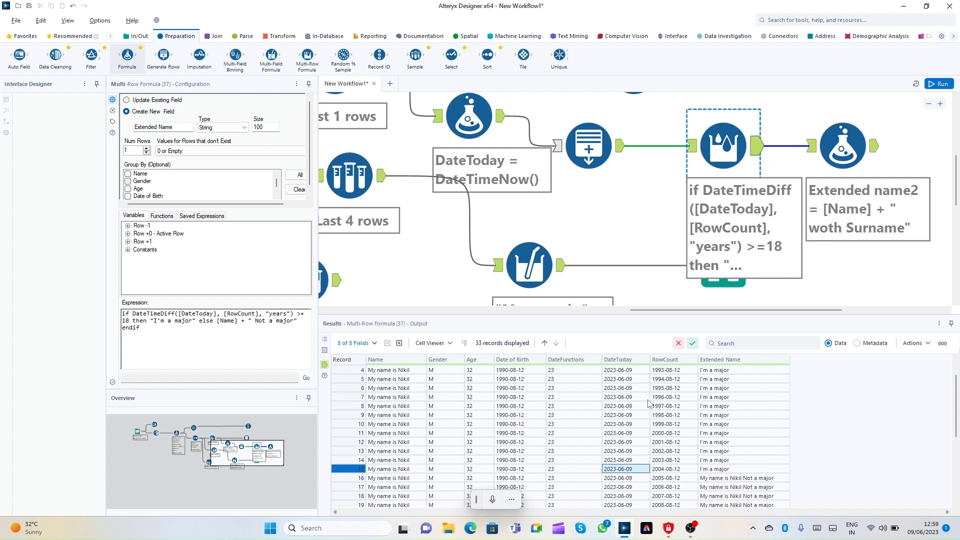
scroll(648, 403, "up", 1)
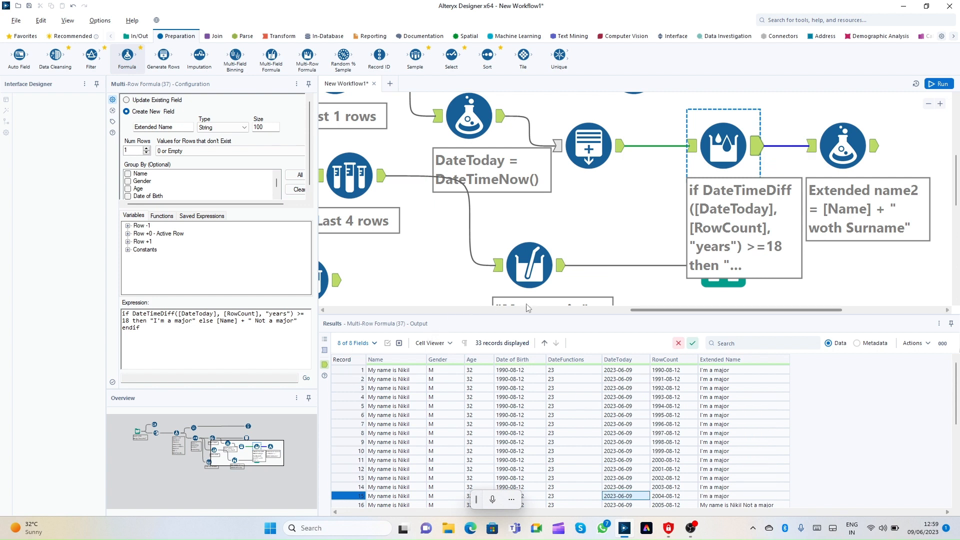
left_click_drag(557, 379, 567, 493)
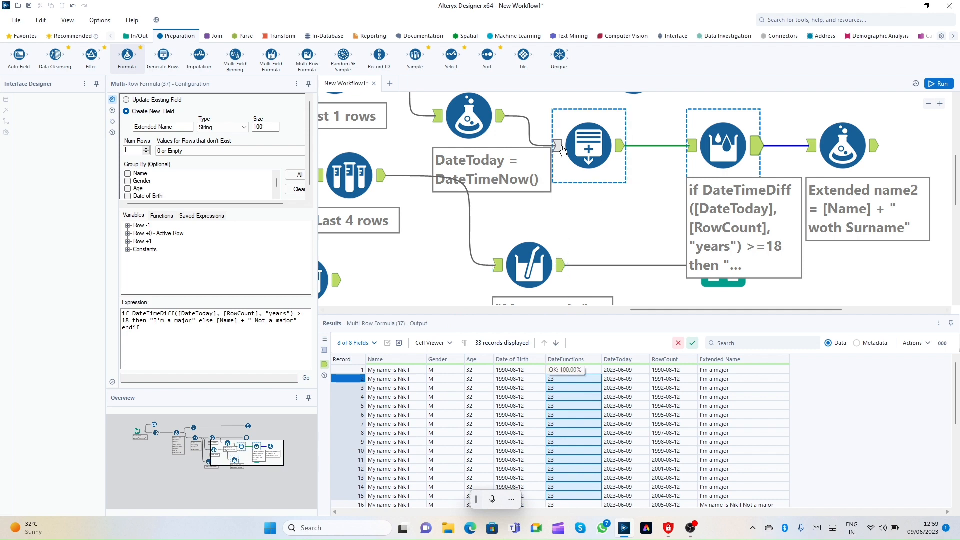
Inspect the DateToday formula, the Generate Rows settings and the DateFunctions expression in the first Formula tool.
left_click(469, 116)
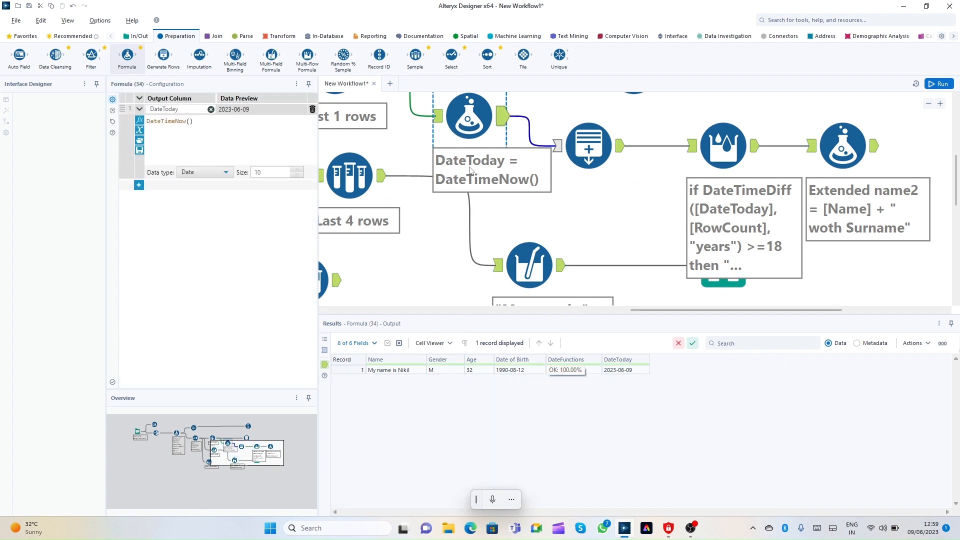
left_click(588, 146)
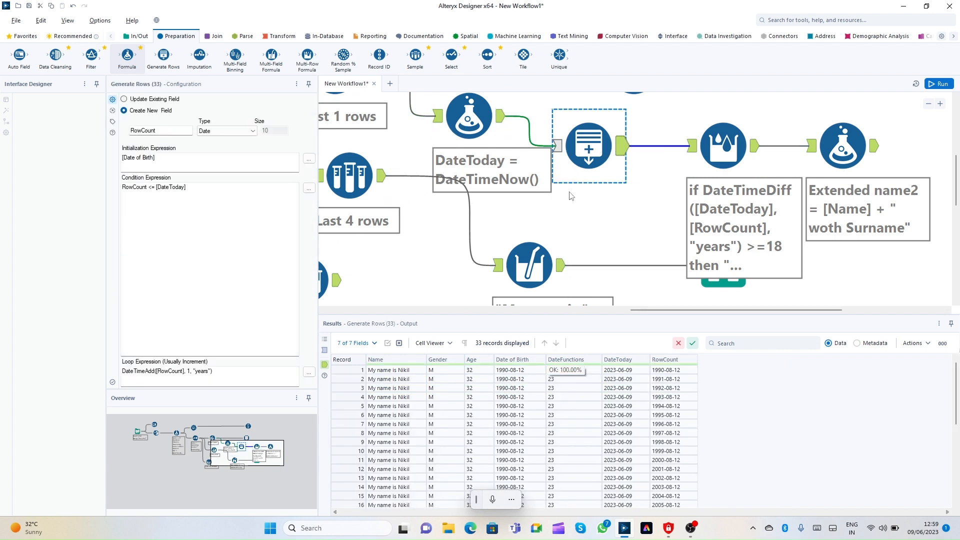
left_click_drag(667, 311, 489, 313)
scroll(536, 201, "up", 3)
left_click(469, 176)
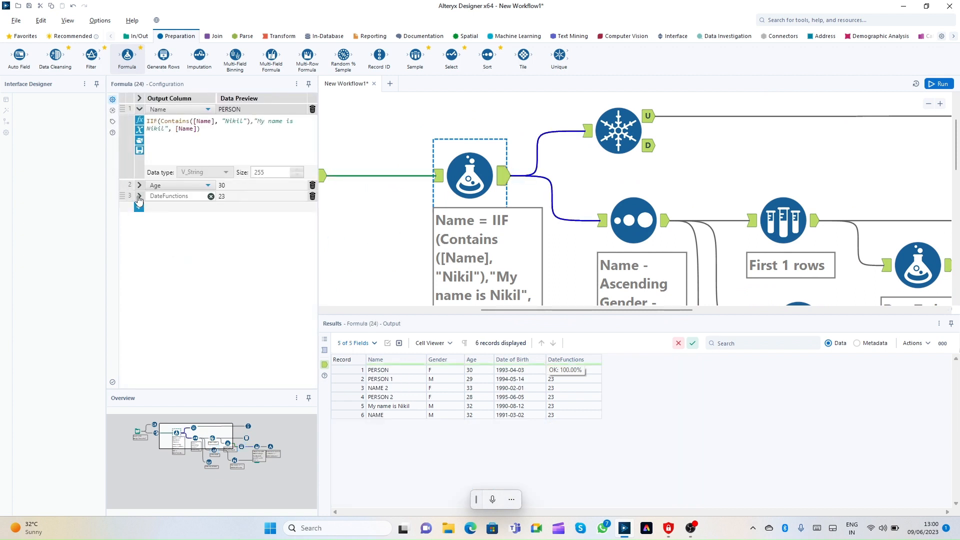
left_click(140, 196)
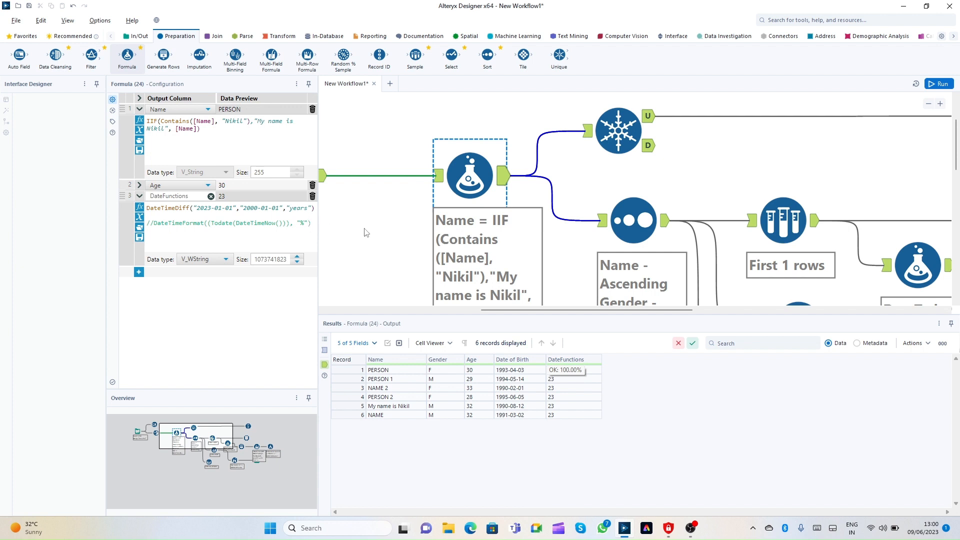
Review the Extended name2 expression and output of the Formula tool that follows the Multi-Row Formula.
left_click_drag(508, 311, 716, 315)
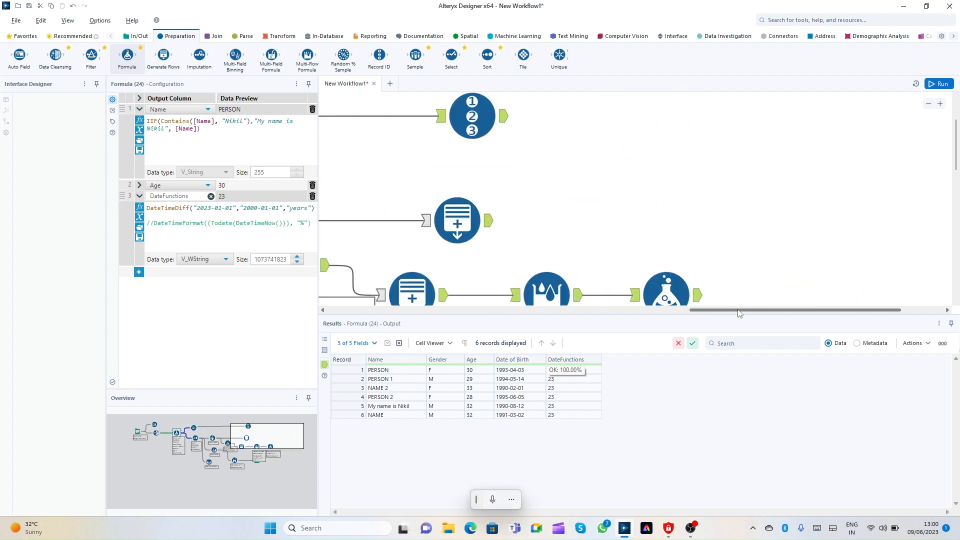
scroll(690, 246, "up", 1)
scroll(681, 247, "down", 3)
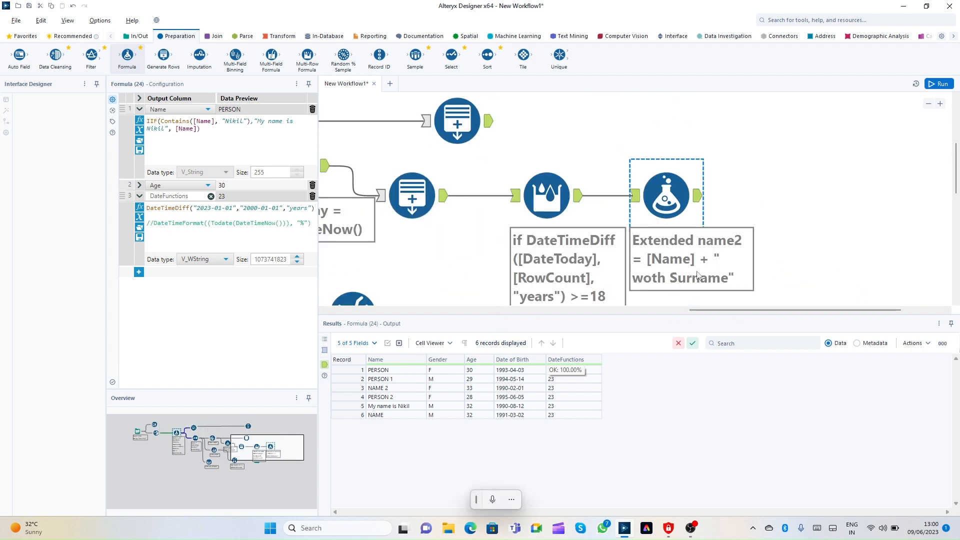
left_click_drag(716, 314, 703, 315)
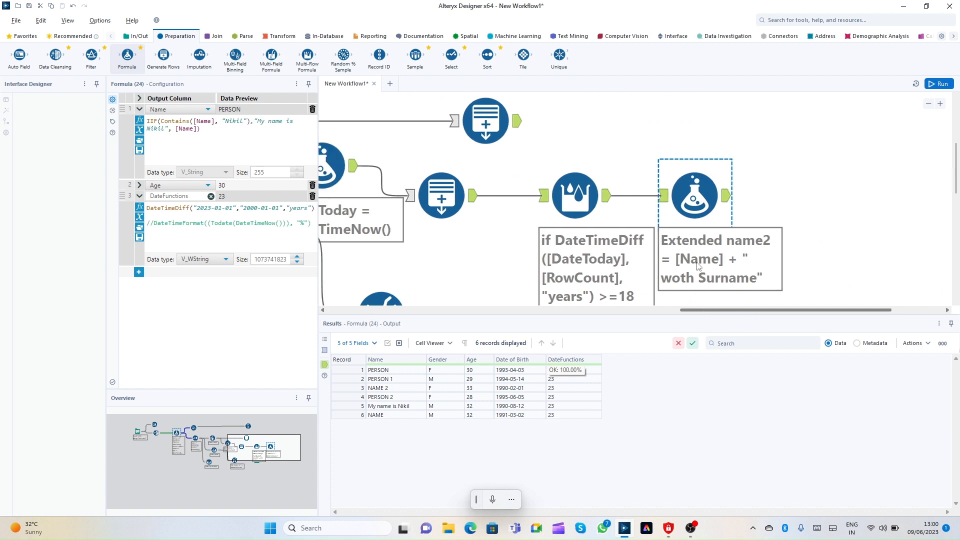
left_click(700, 204)
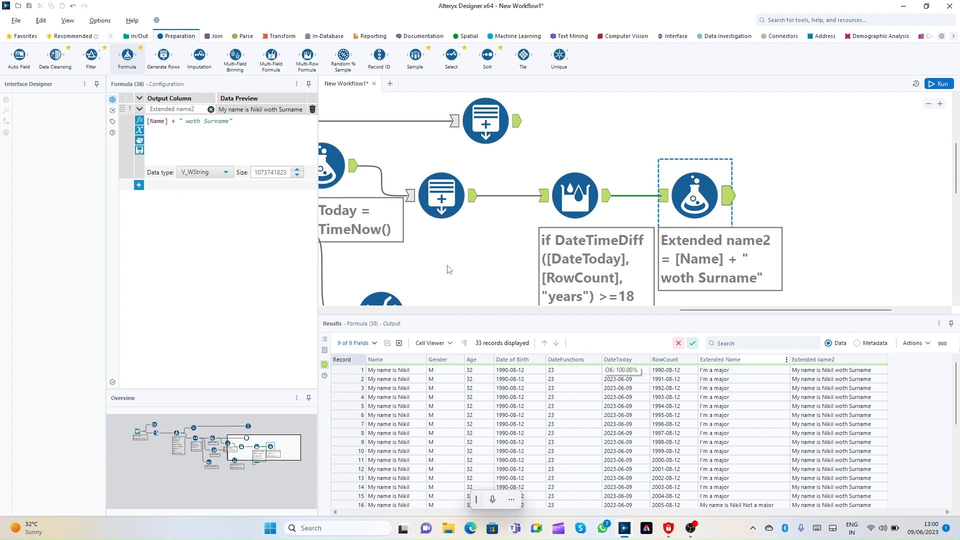
Insert " my age is >18, and " before "I'm a major" in the Multi-Row Formula expression, and run the workflow to check Extended Name.
left_click(575, 195)
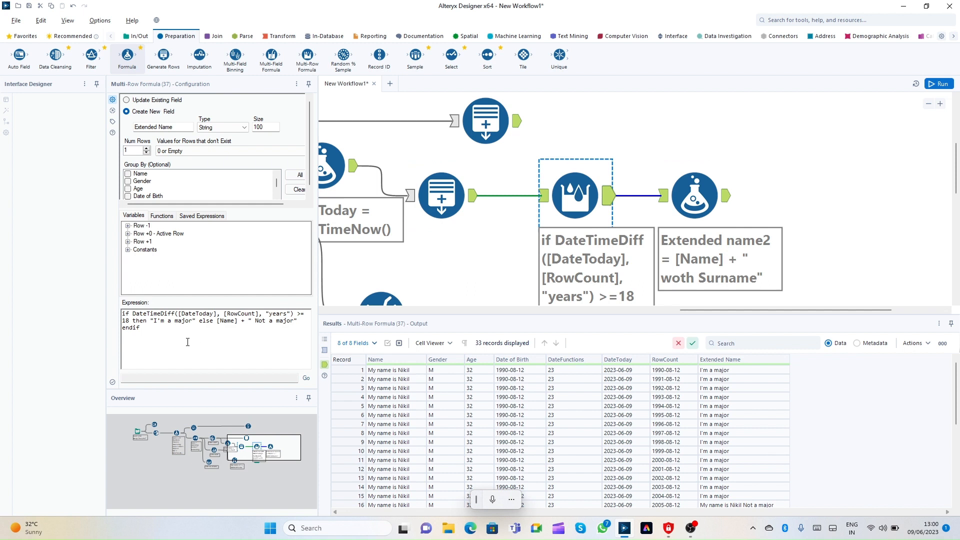
left_click(154, 320)
type("my ag")
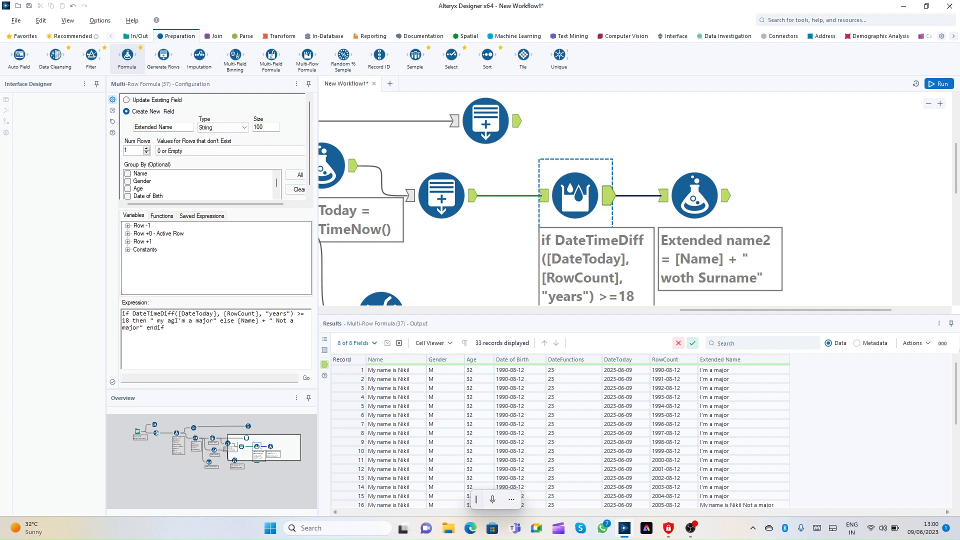
type("e is ")
type(">18")
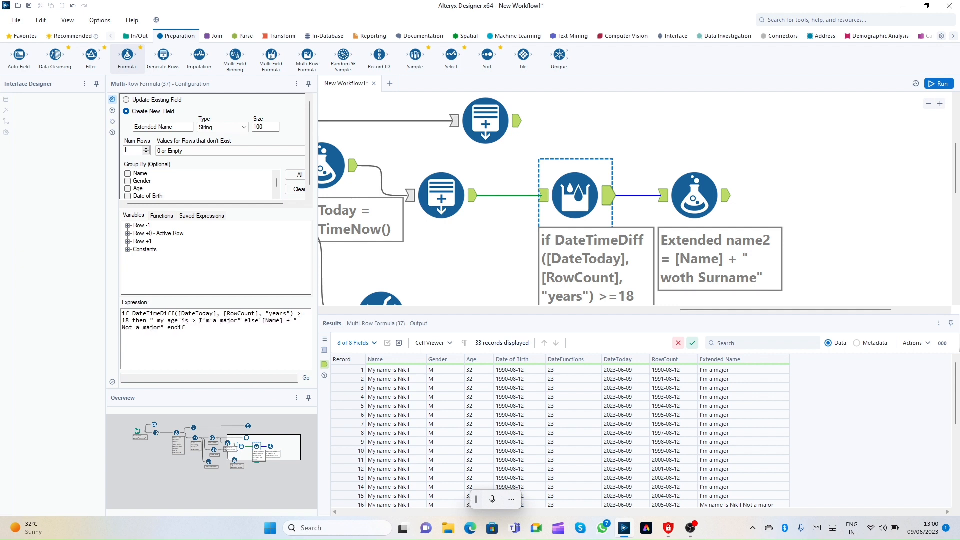
key("BackSpace")
type(", and")
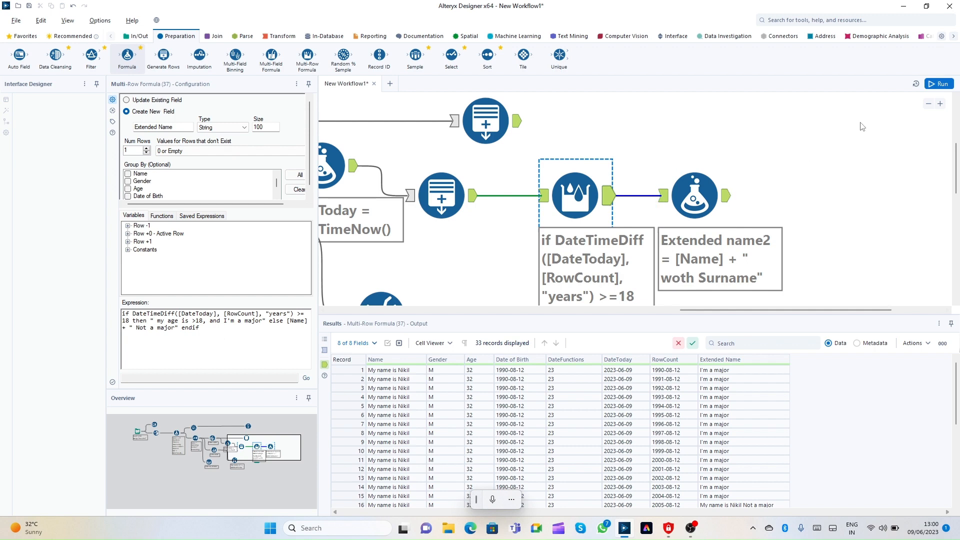
left_click(938, 84)
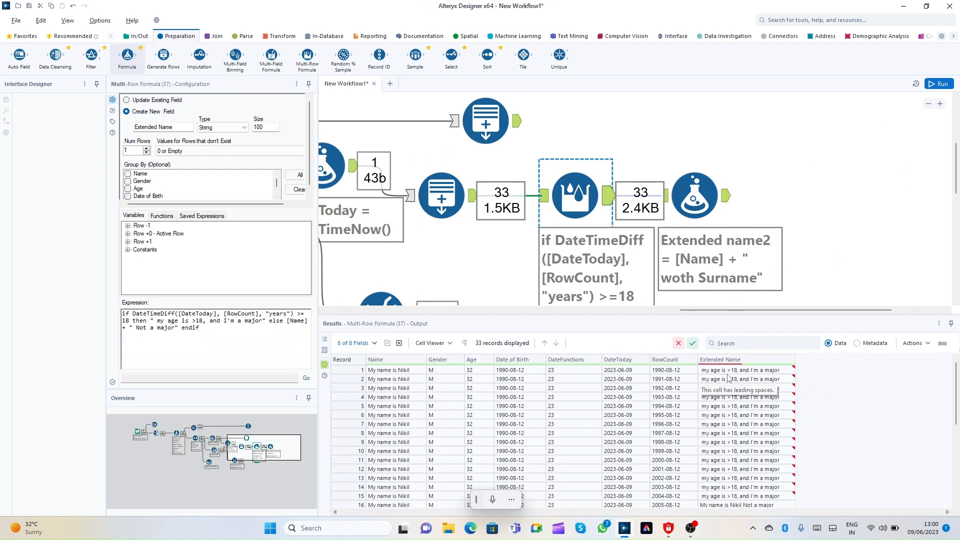
left_click_drag(730, 370, 761, 491)
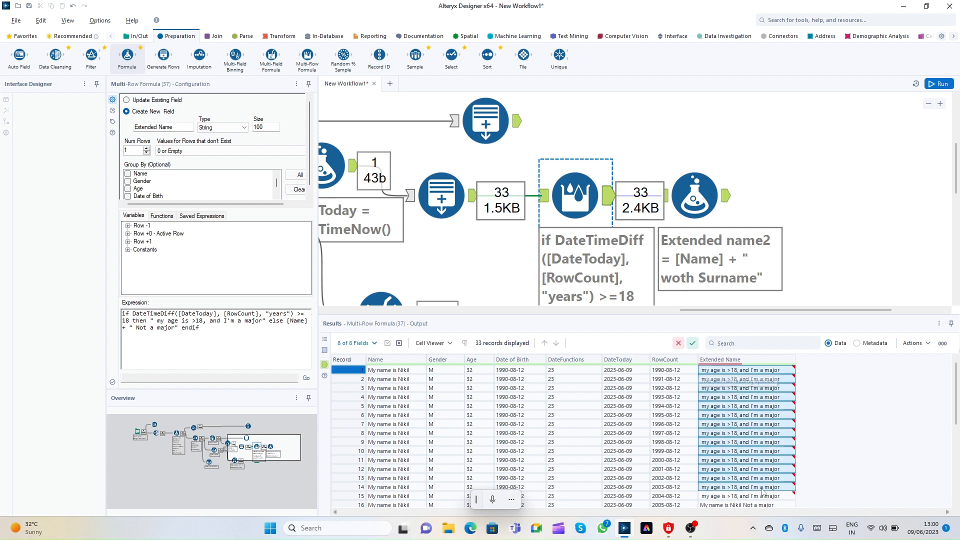
left_click(762, 488)
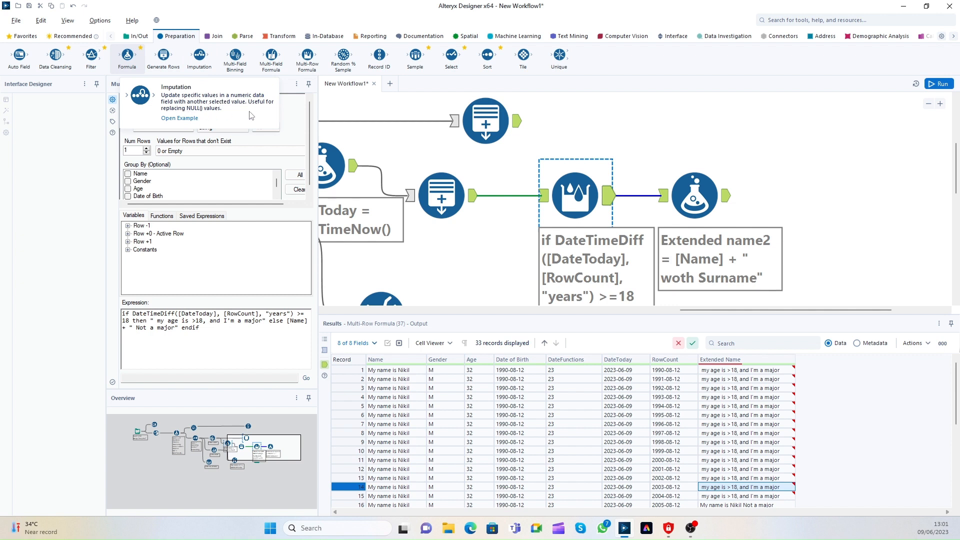
Open the Imputation tool's example workflow and run it to view the Text Input sales data.
left_click(187, 120)
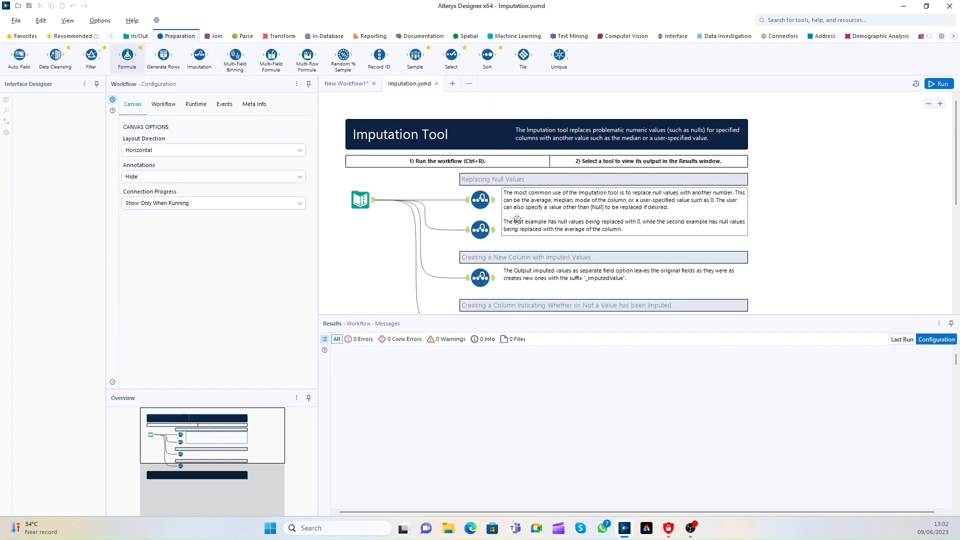
left_click(360, 200)
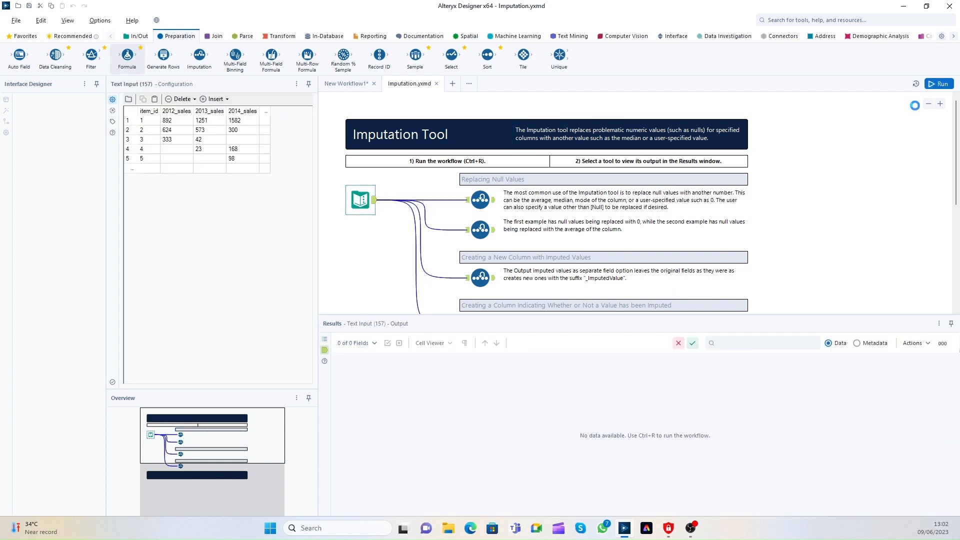
left_click(378, 201)
left_click(361, 202)
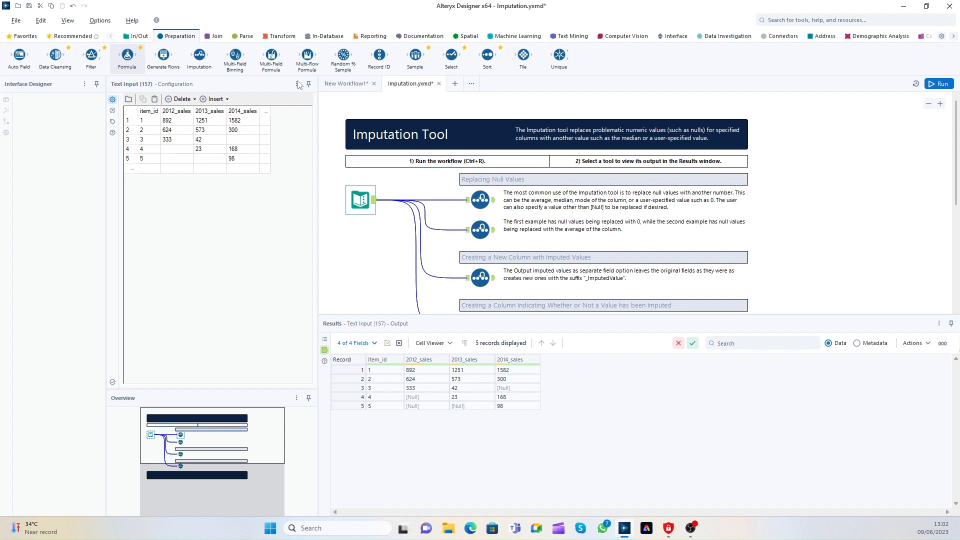
Compare the Text Input data with the settings and output of the first Imputation tool.
left_click(481, 200)
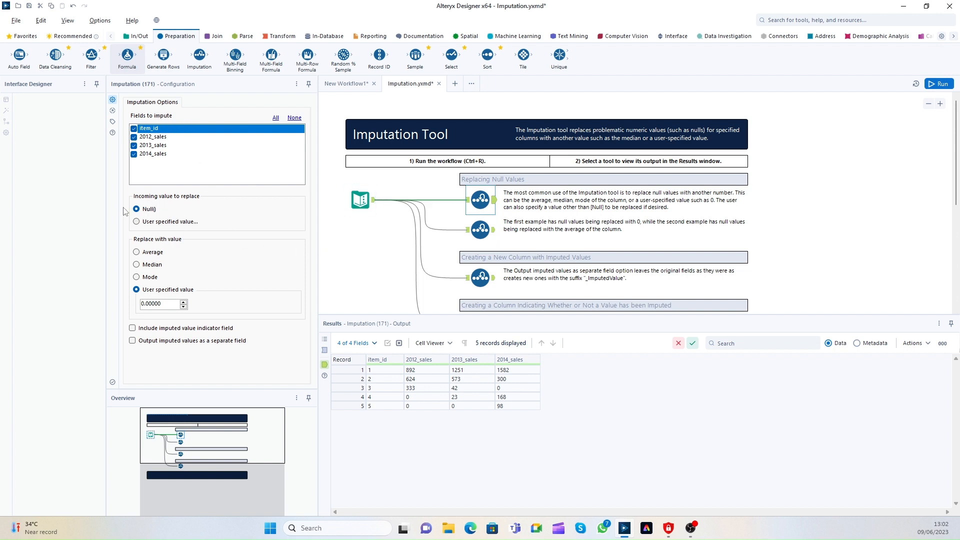
left_click(370, 205)
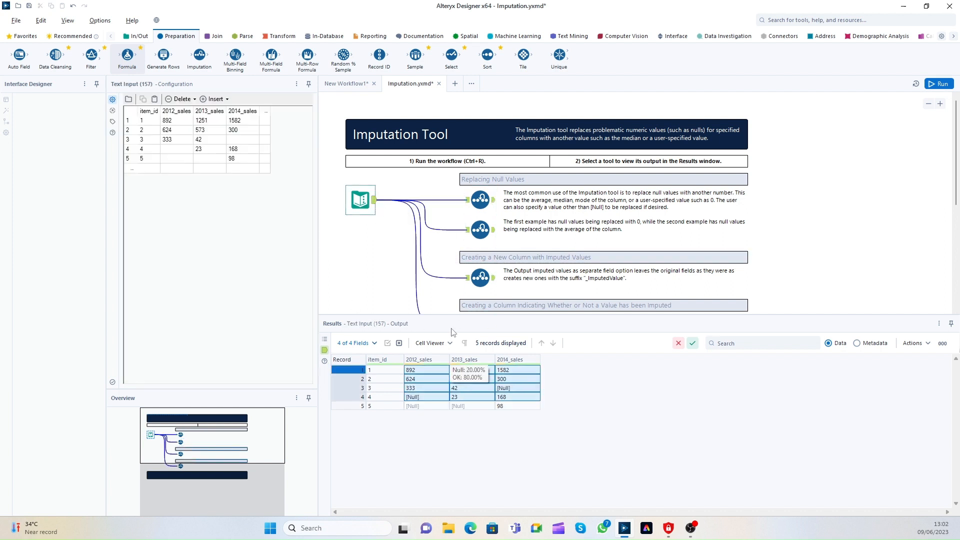
left_click(480, 200)
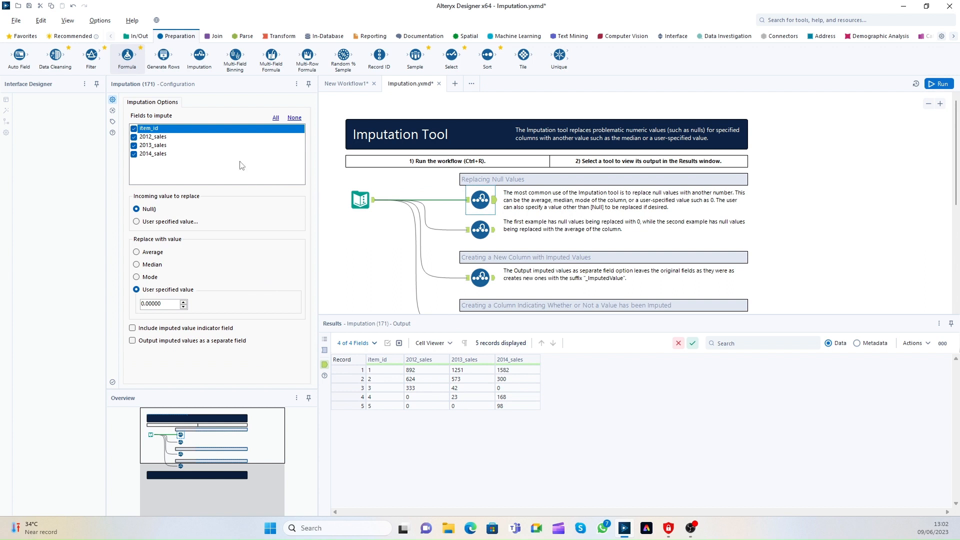
Limit the first Imputation tool to the 2012_sales field, run the workflow, and compare its output with its input.
left_click(295, 117)
left_click(133, 137)
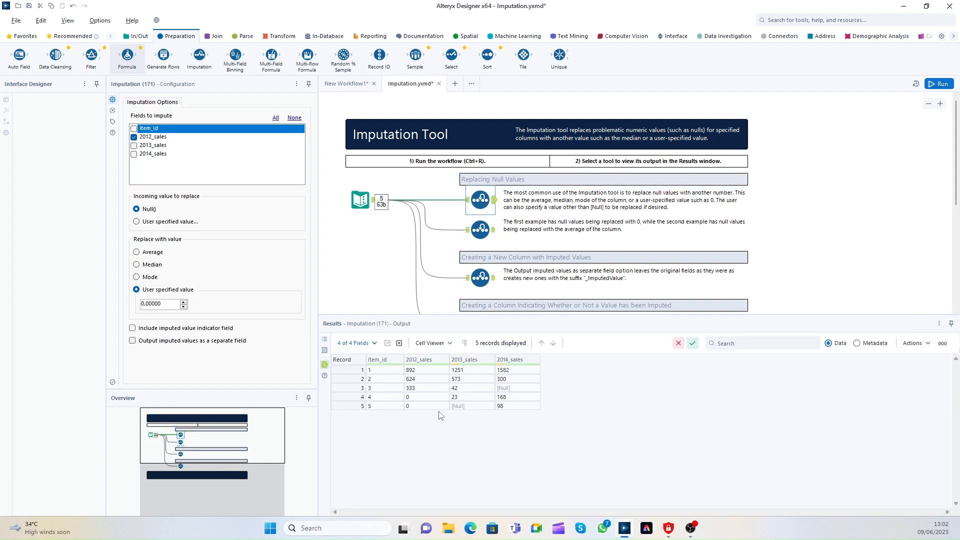
left_click_drag(430, 403, 425, 378)
left_click(421, 394)
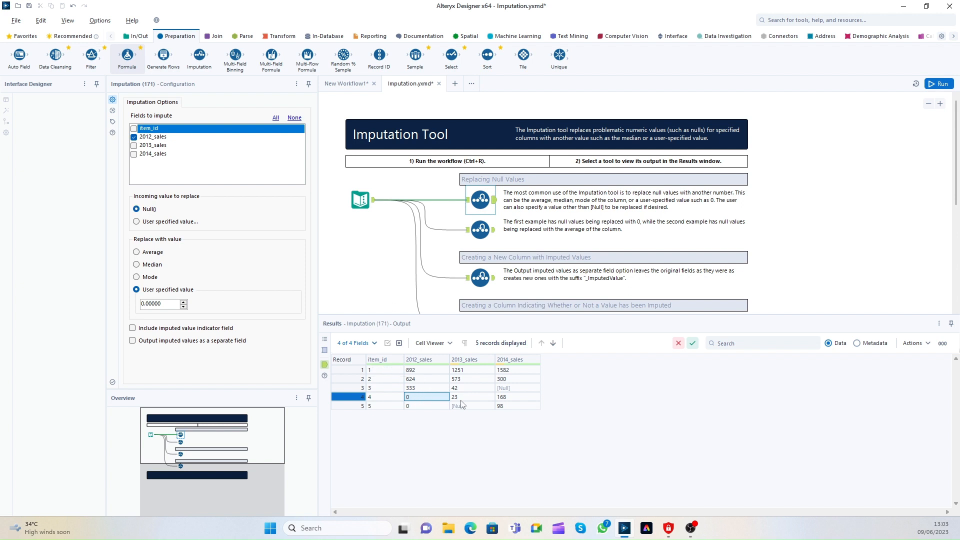
left_click(467, 200)
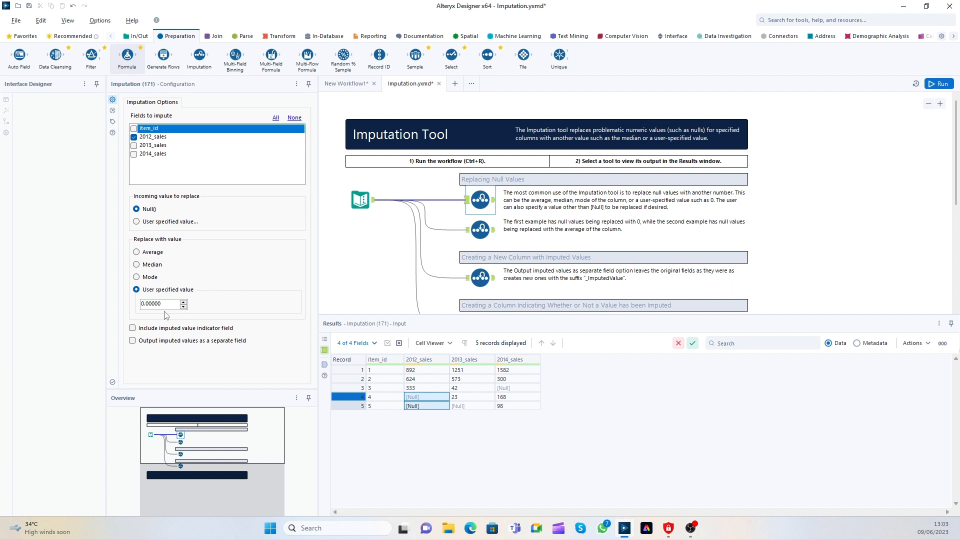
Set the first Imputation tool to replace the incoming value 892 with the user-specified value 223, and run the workflow.
left_click_drag(167, 304, 125, 302)
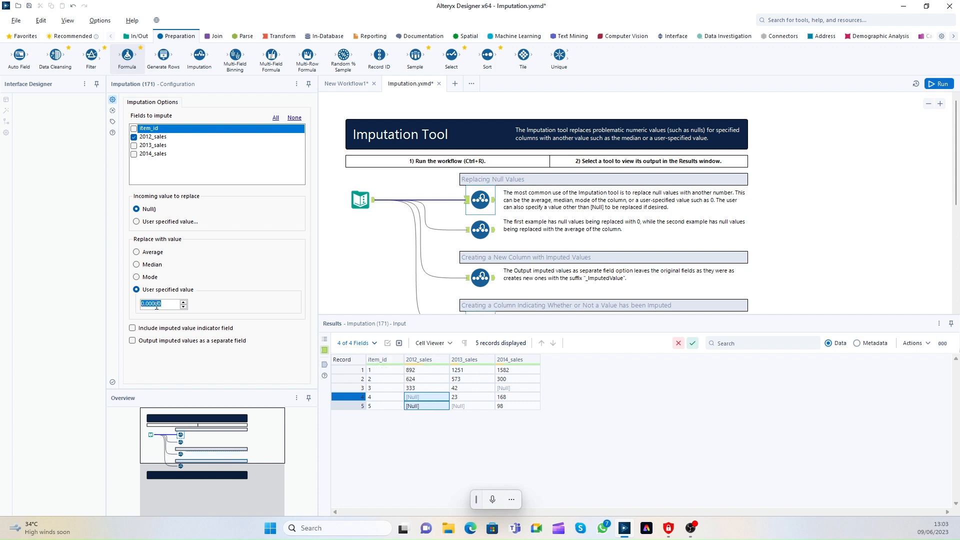
left_click(184, 221)
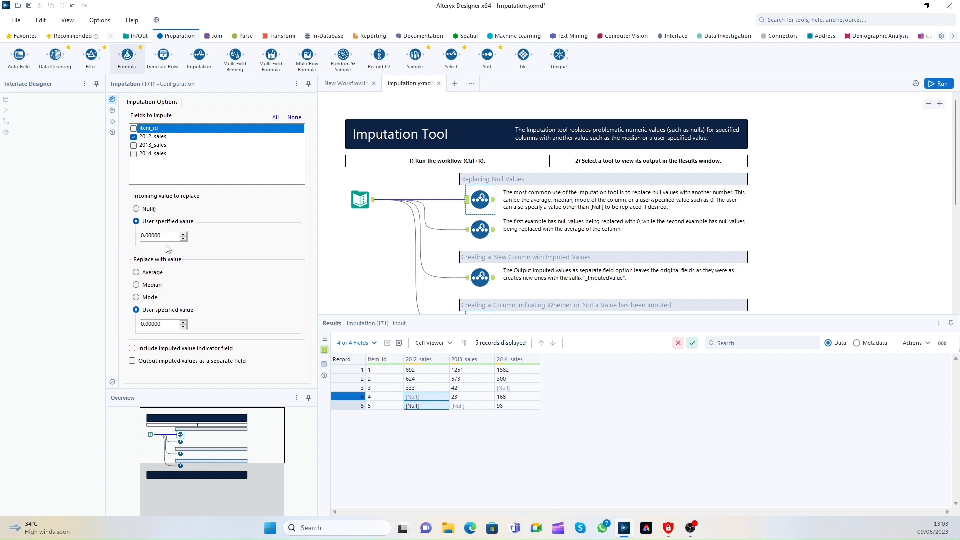
left_click_drag(167, 236, 53, 225)
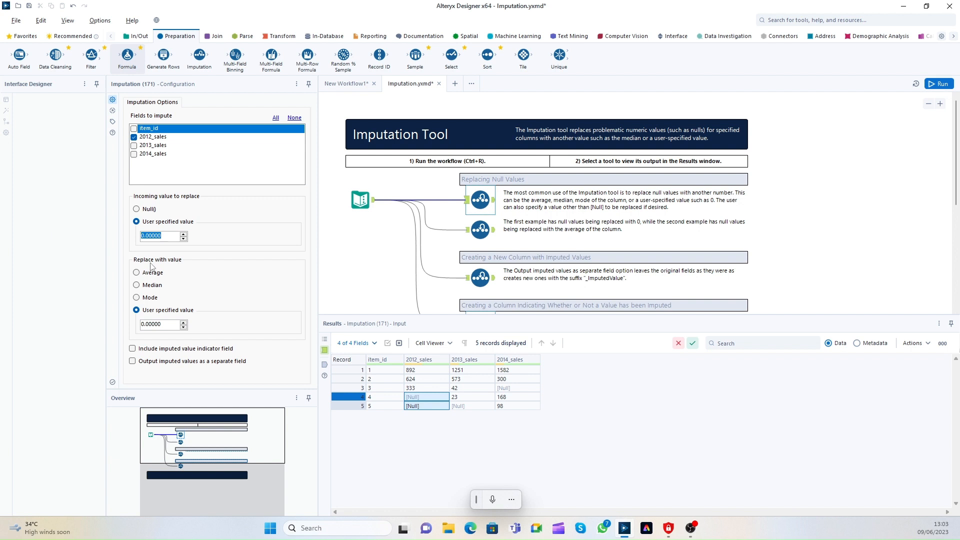
left_click(174, 238)
left_click_drag(173, 233, 121, 231)
key("BackSpace")
left_click(435, 370)
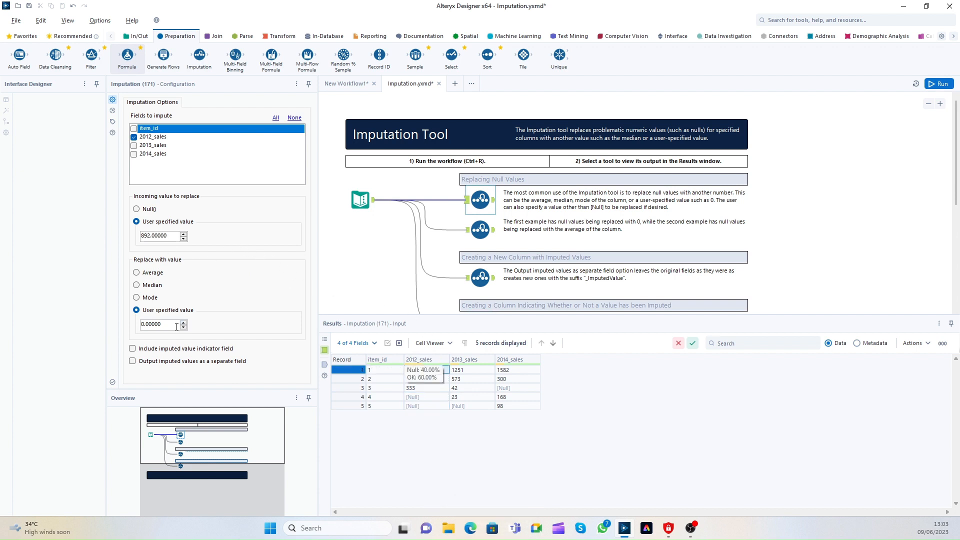
left_click_drag(170, 325, 106, 331)
type("223")
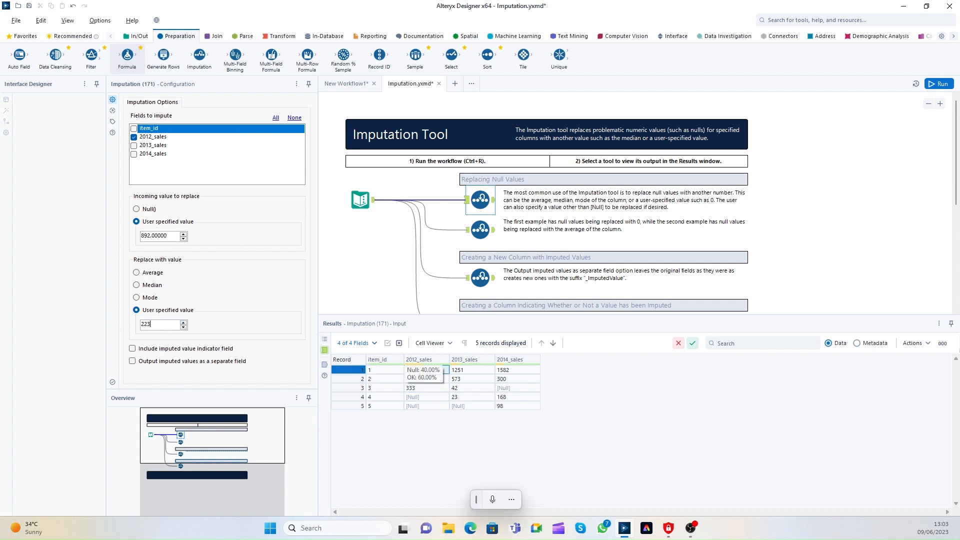
left_click(938, 84)
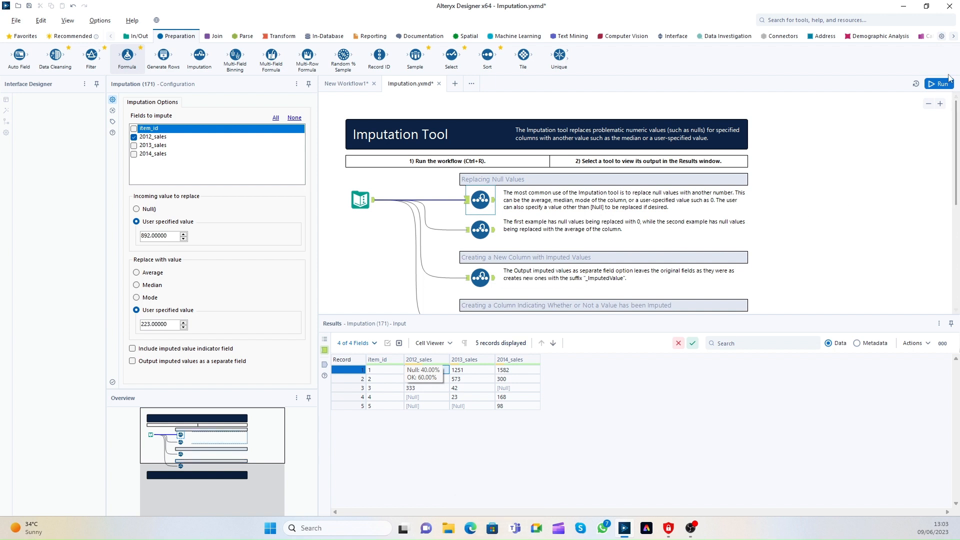
Compare the 2012_sales values between the first Imputation tool's input and output.
left_click(410, 389)
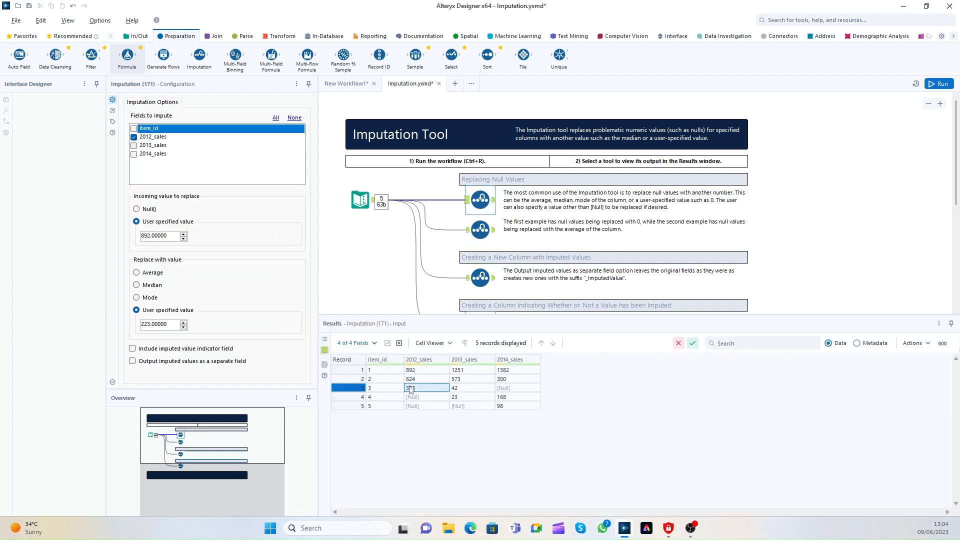
left_click(493, 201)
left_click(420, 371)
left_click(421, 380)
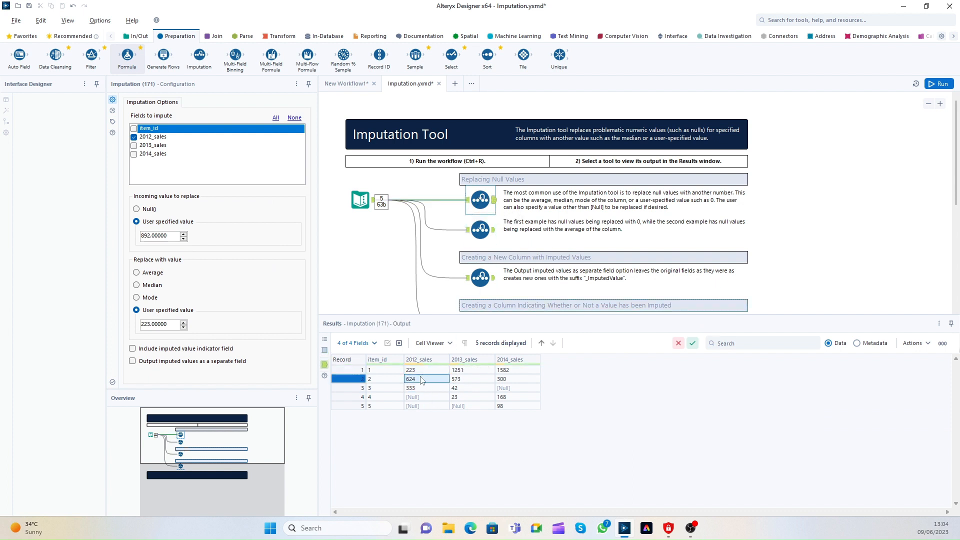
left_click(467, 201)
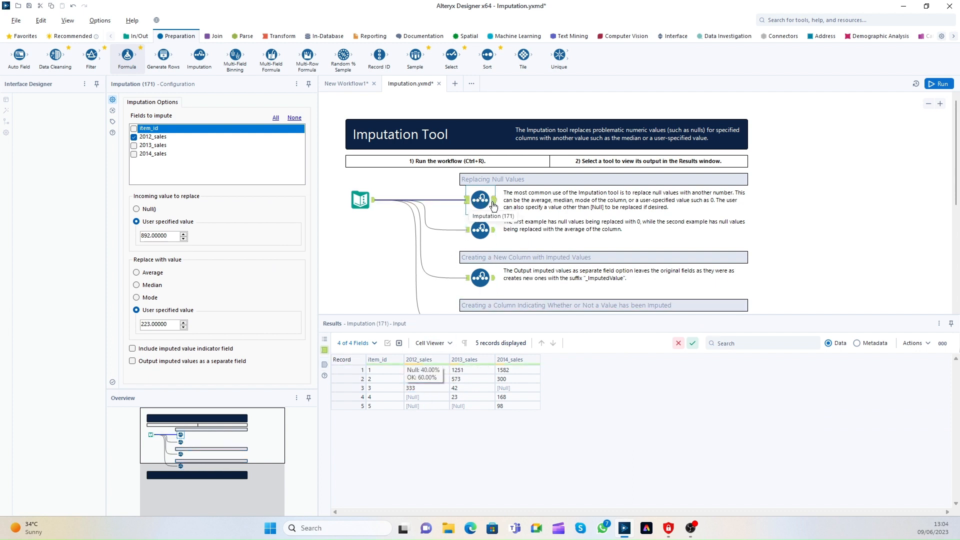
left_click(493, 201)
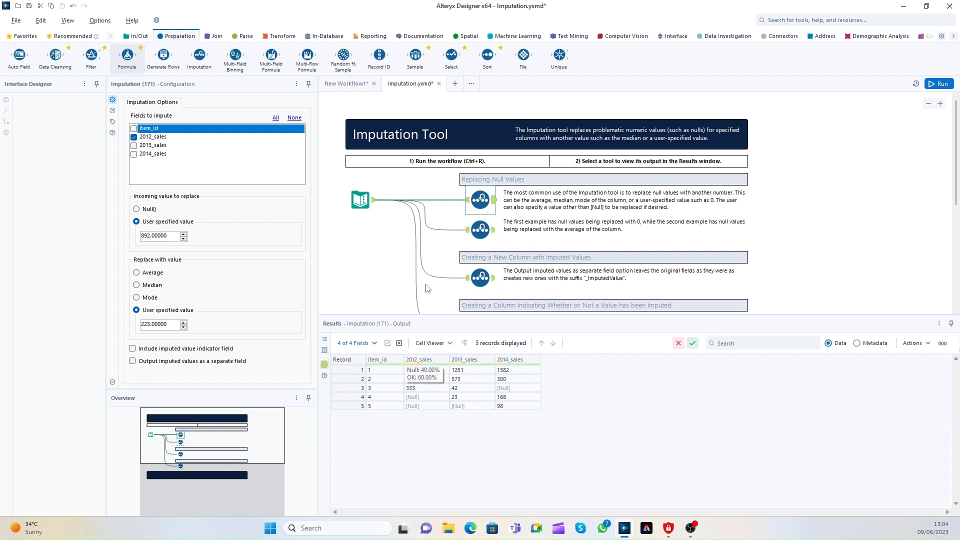
left_click(467, 200)
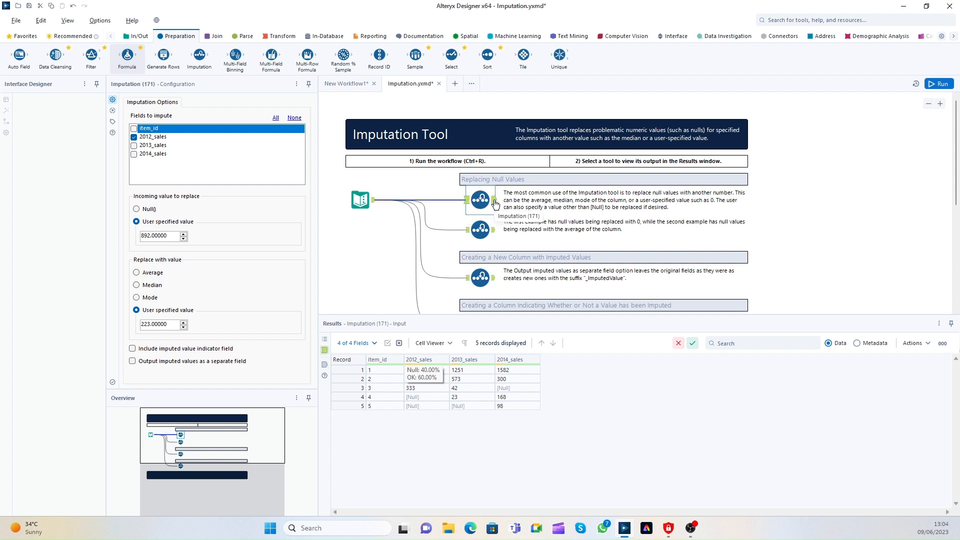
left_click(494, 201)
Impute all fields in the first Imputation tool, replacing Null() values with the Average, and run the workflow to check the output.
left_click(276, 118)
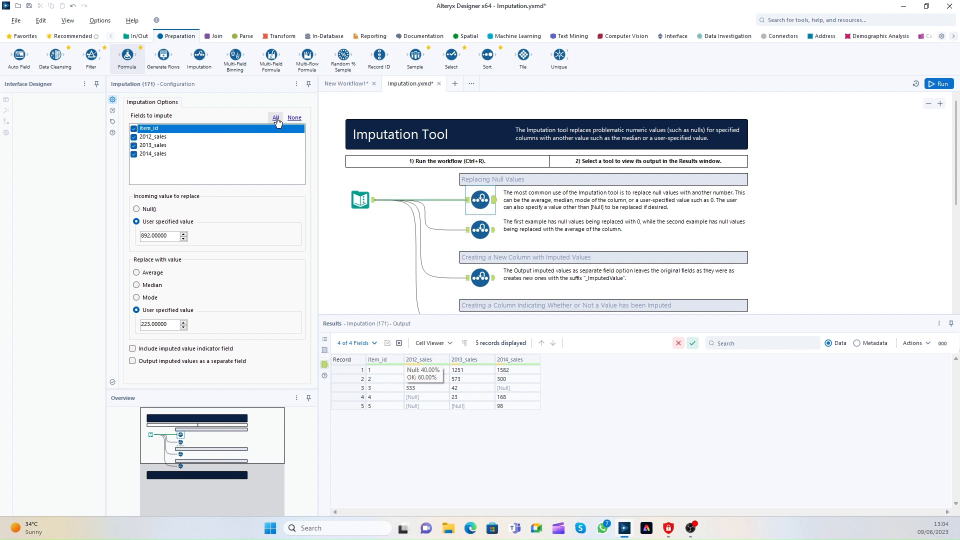
left_click(949, 84)
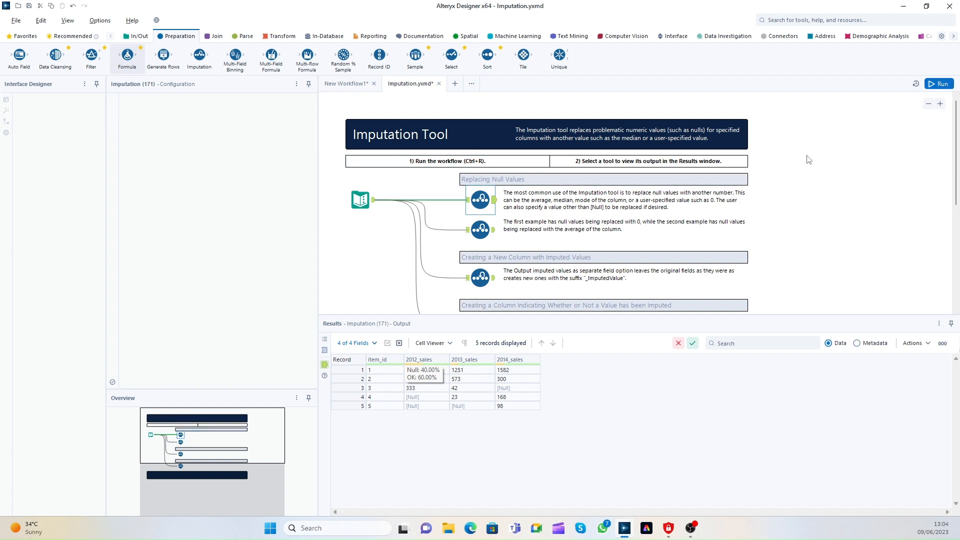
left_click(442, 403)
left_click(136, 209)
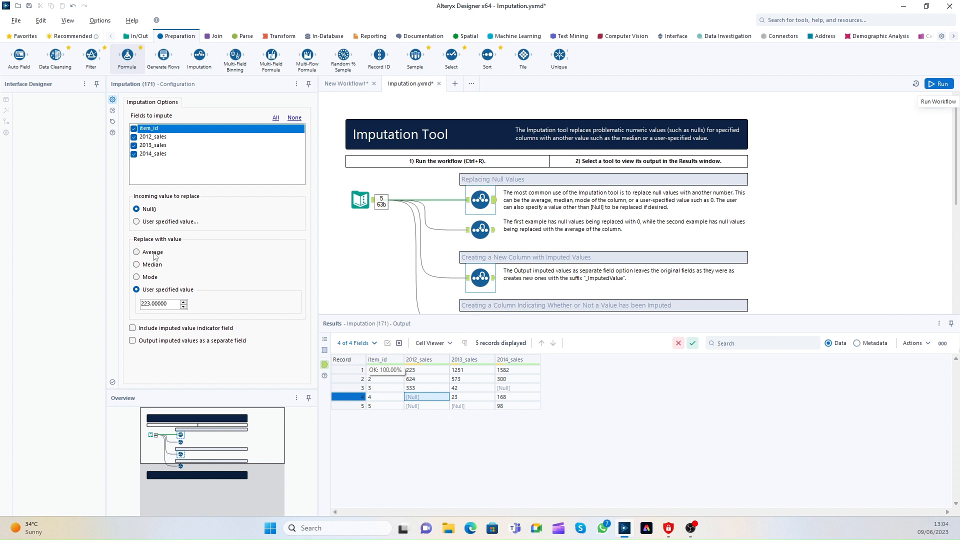
left_click(153, 254)
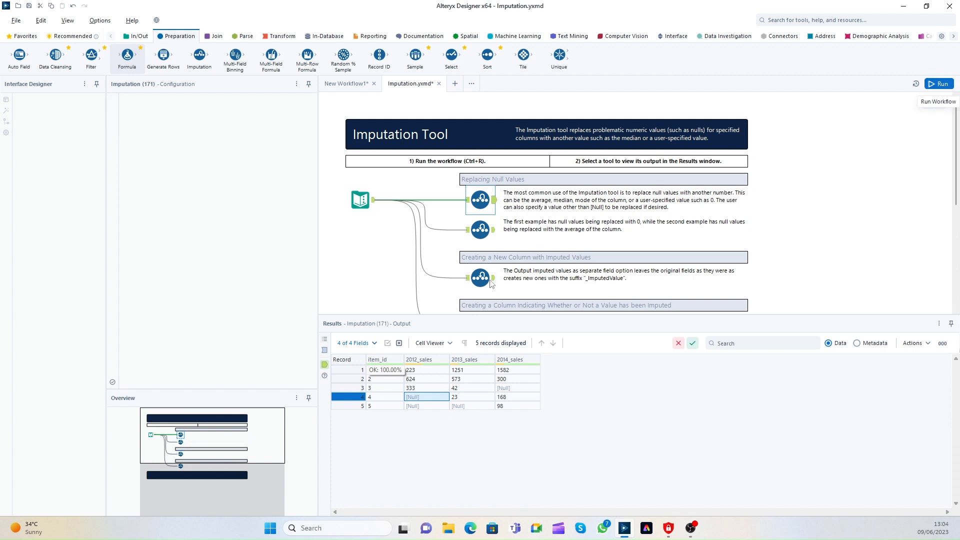
left_click(422, 407)
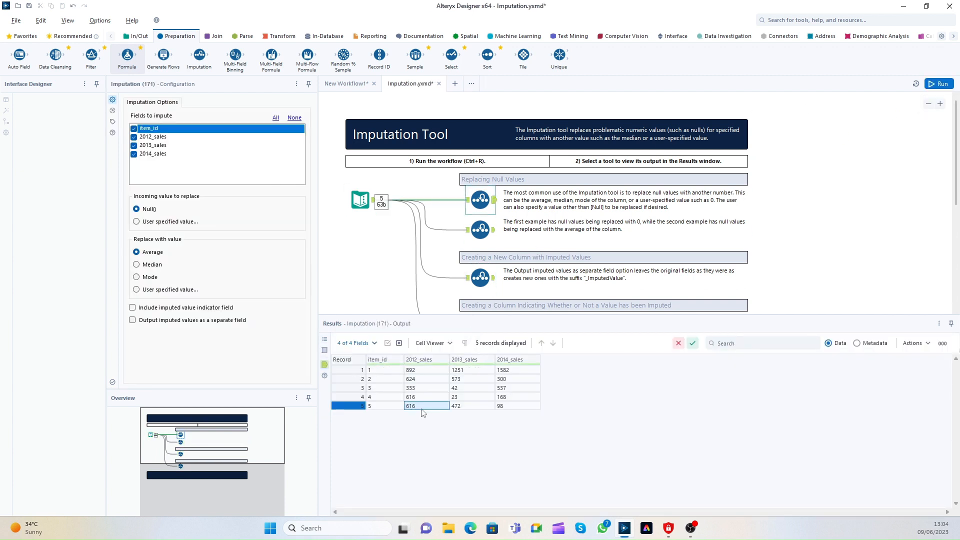
left_click(421, 398)
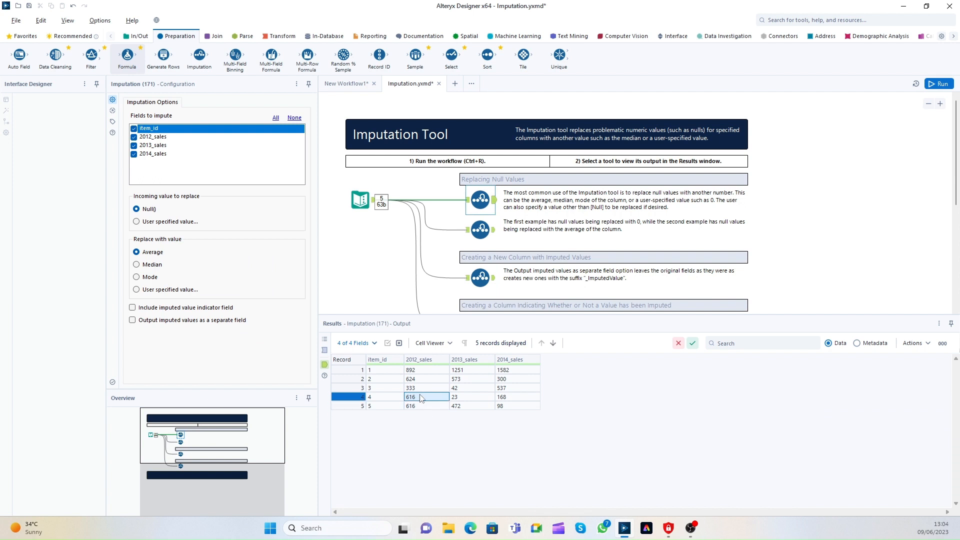
mouse_move(421, 387)
left_mouse_down()
mouse_move(421, 368)
mouse_move(427, 386)
left_mouse_up()
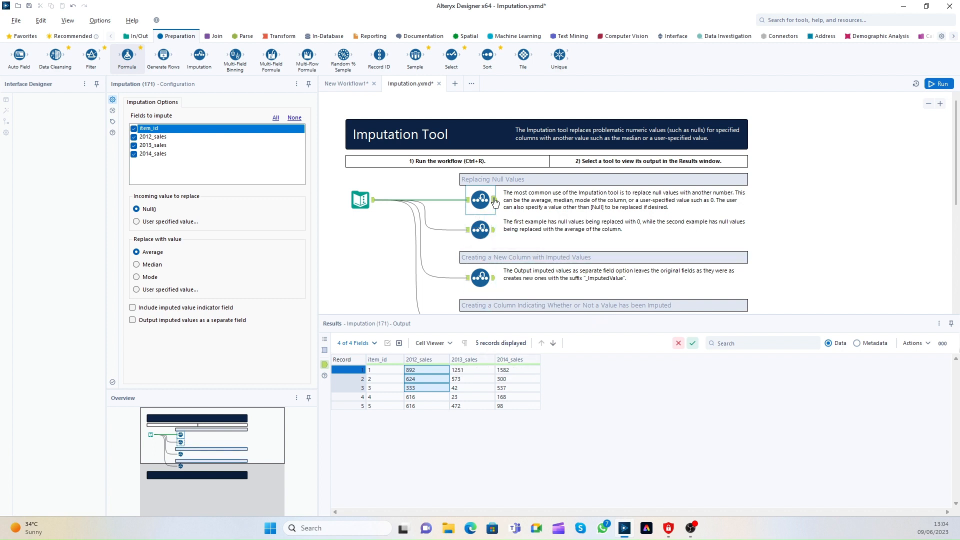
Compare the settings and output of the second Imputation tool with those of the Creating a New Column with Imputed Values example.
left_click(480, 230)
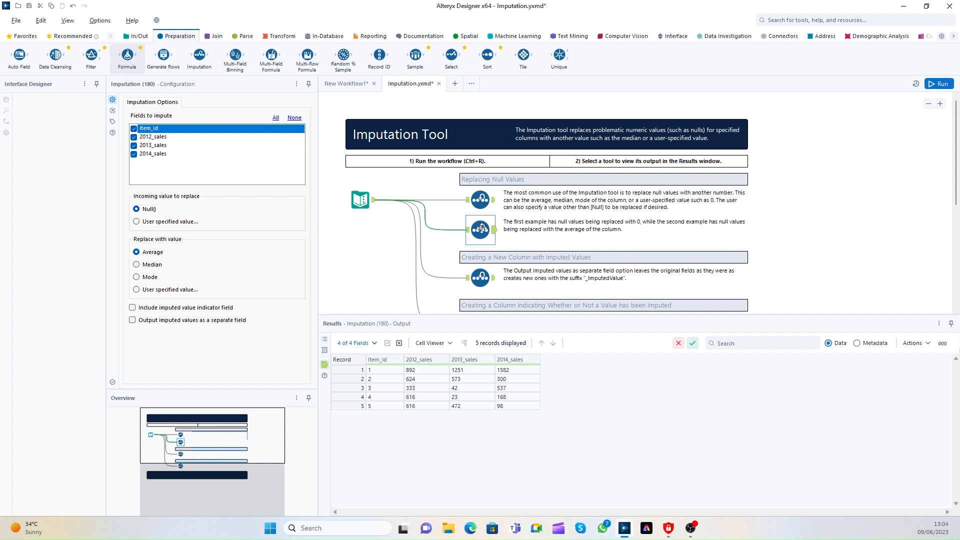
scroll(480, 258, "down", 1)
left_click(480, 258)
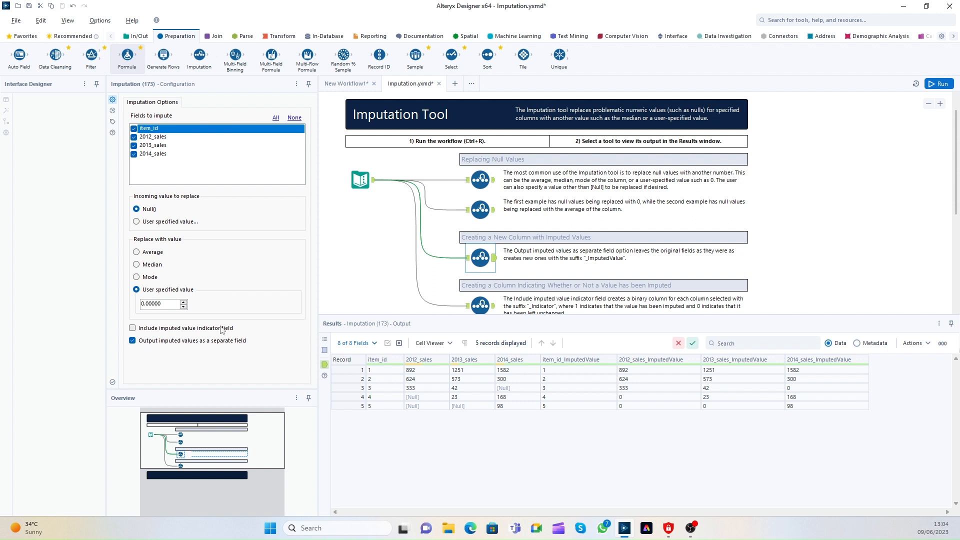
left_click(481, 212)
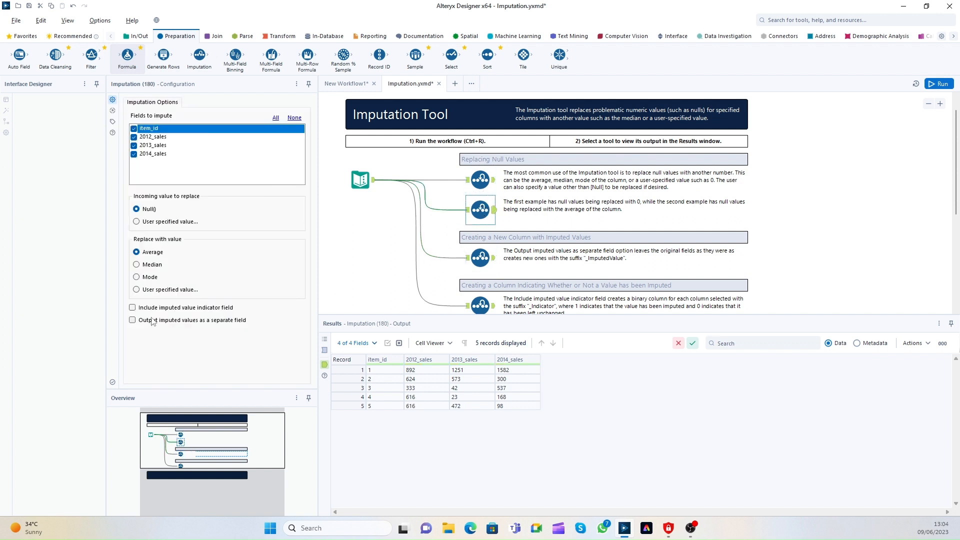
left_click_drag(428, 375, 410, 440)
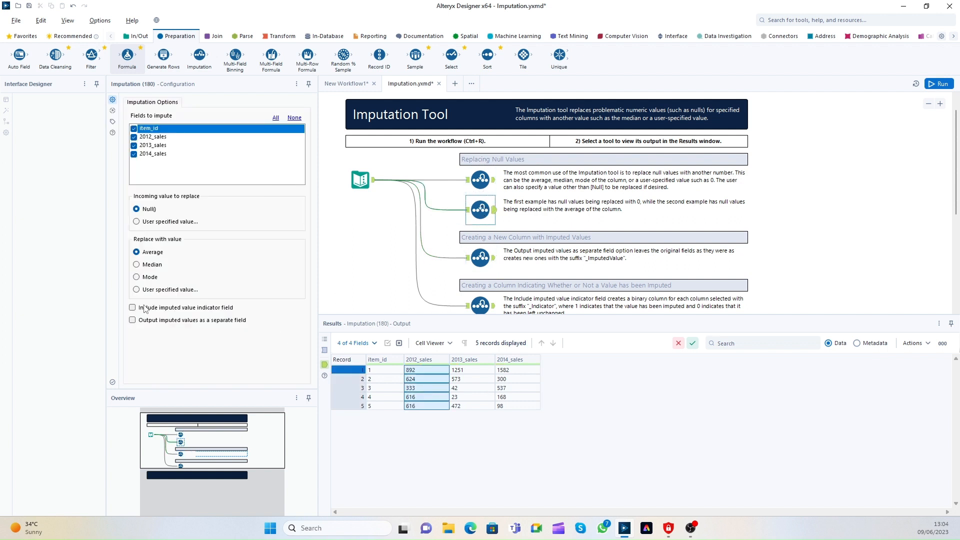
left_click(145, 309)
left_click(140, 308)
left_click(480, 257)
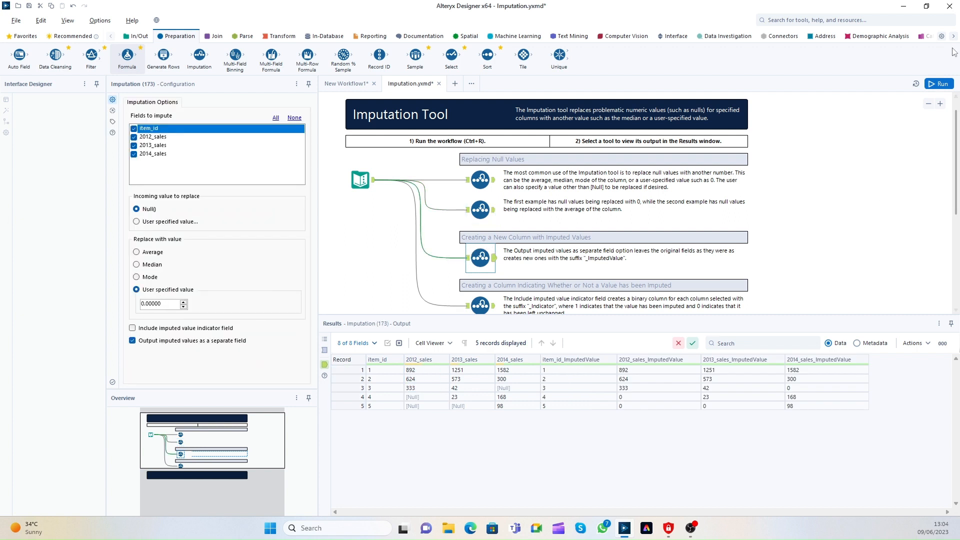
Run the workflow and compare the original sales columns with the _ImputedValue columns in the third Imputation tool's output.
left_click(929, 85)
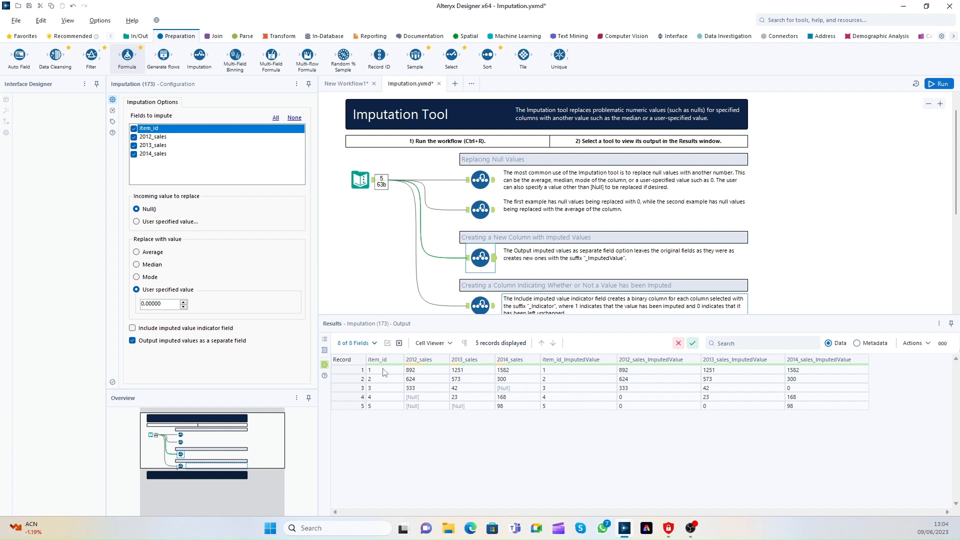
left_click_drag(385, 371, 512, 407)
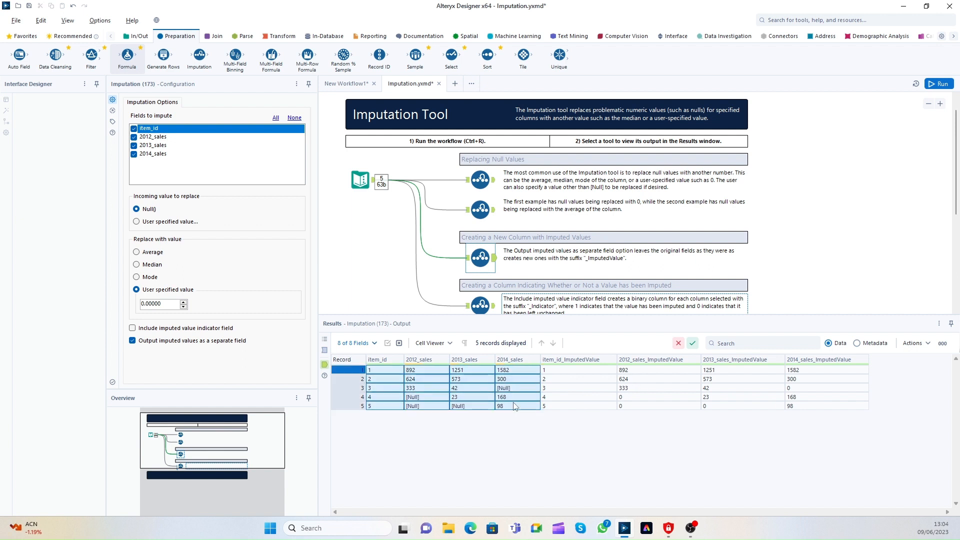
left_click(524, 407)
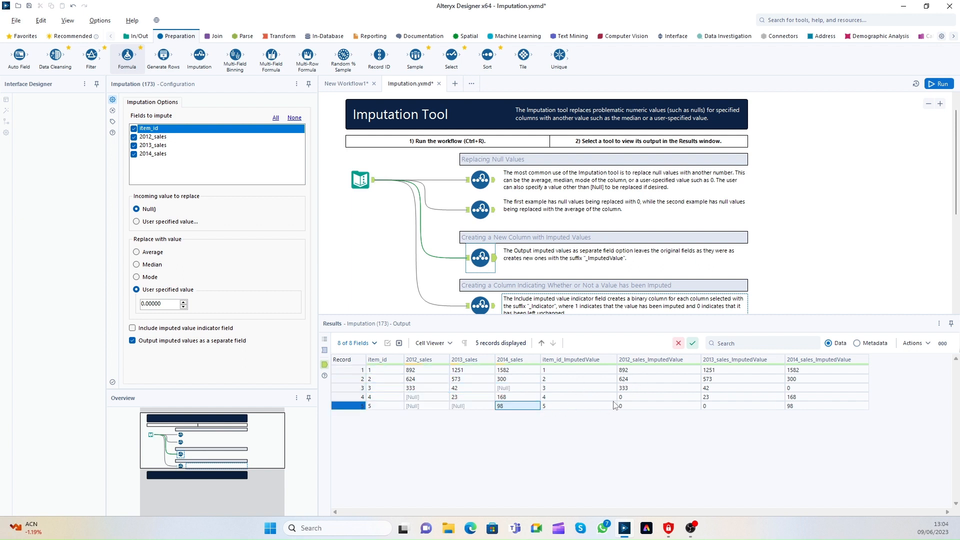
left_click(649, 400)
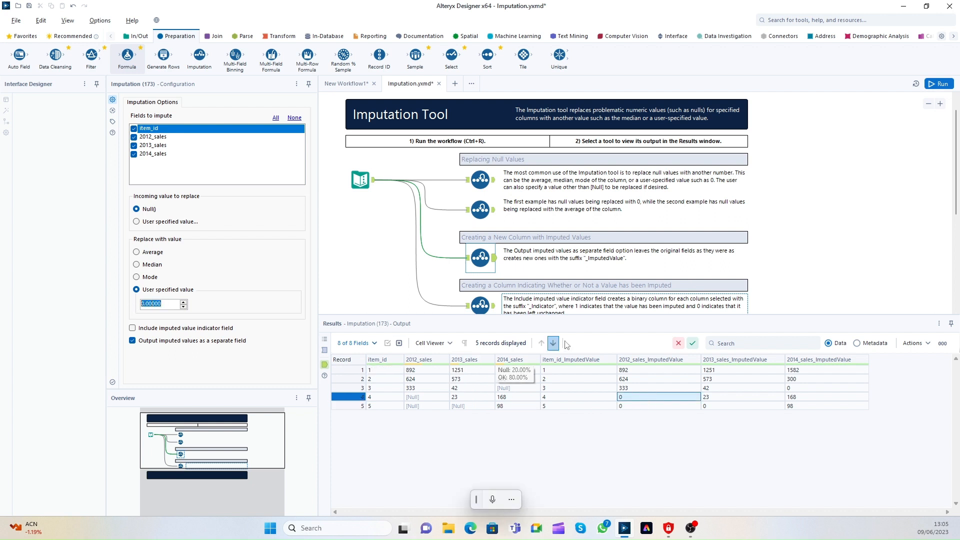
left_click(640, 406)
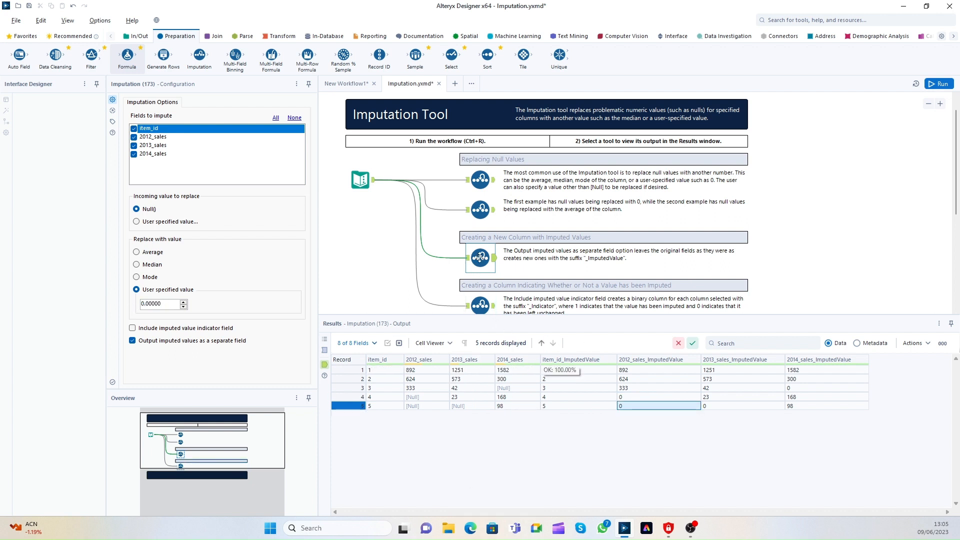
Change the third Imputation tool's replacement value to Average, and run the workflow to check the 2012 and 2013 imputed columns.
left_click(150, 256)
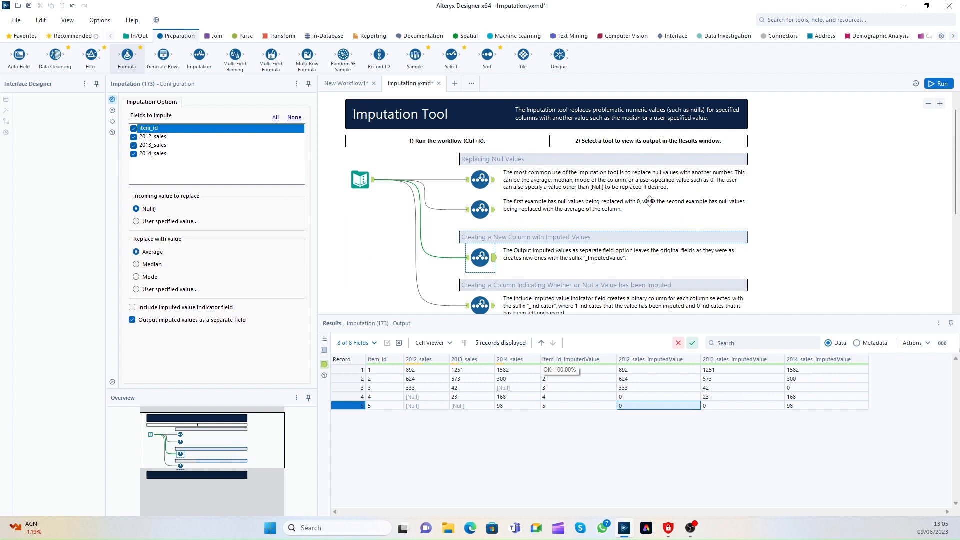
left_click(931, 85)
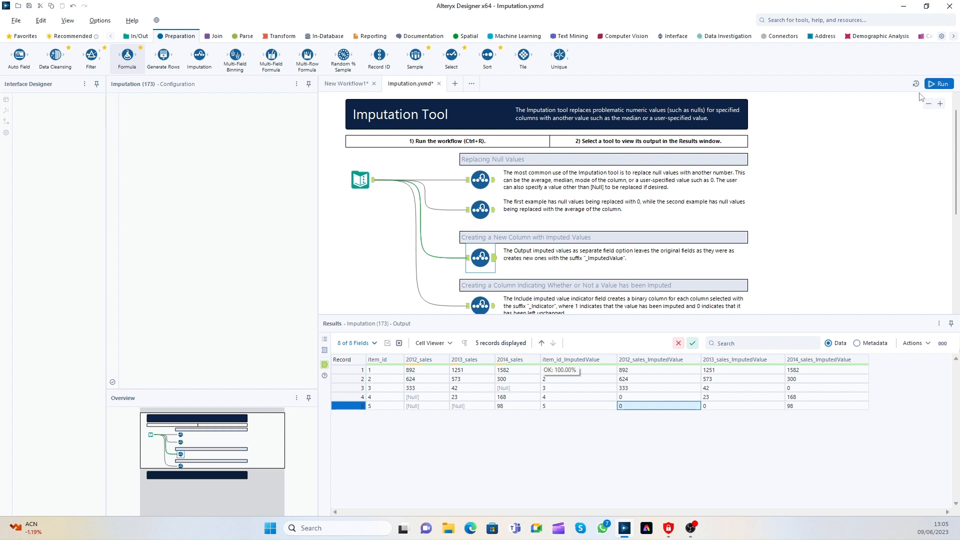
left_click(632, 398)
left_click_drag(632, 403, 693, 407)
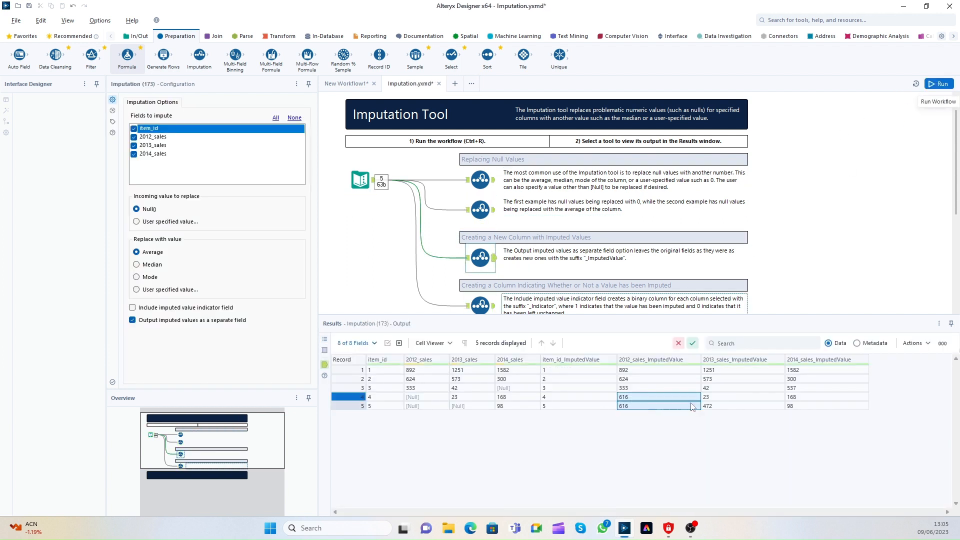
left_click(719, 410)
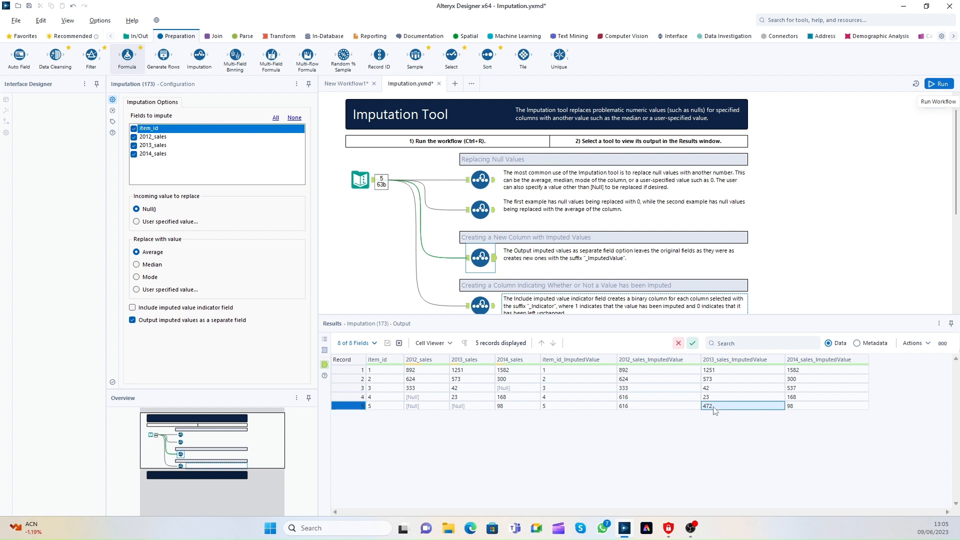
Review the 2013_sales_ImputedValue column and compare the notes for the separate imputed column and indicator column examples.
left_click_drag(728, 398, 725, 370)
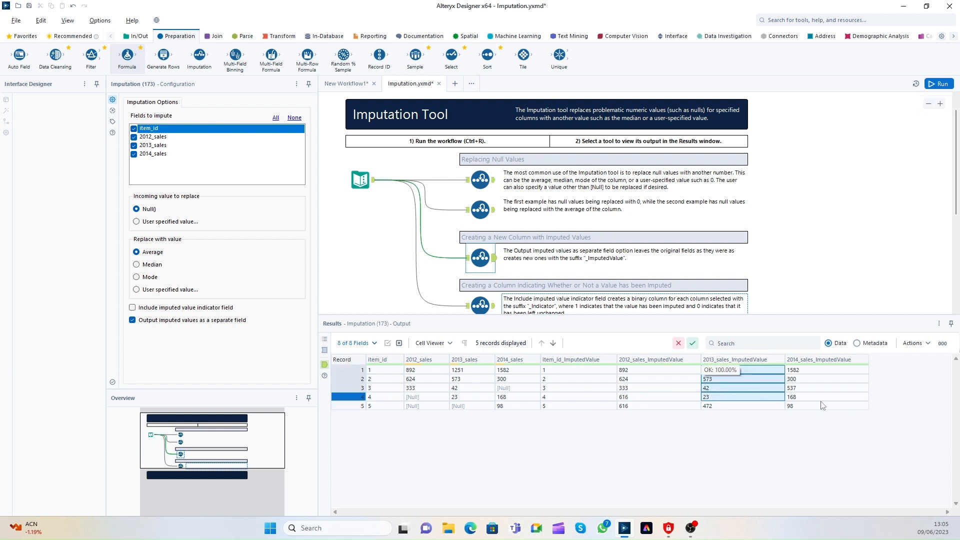
scroll(522, 276, "down", 1)
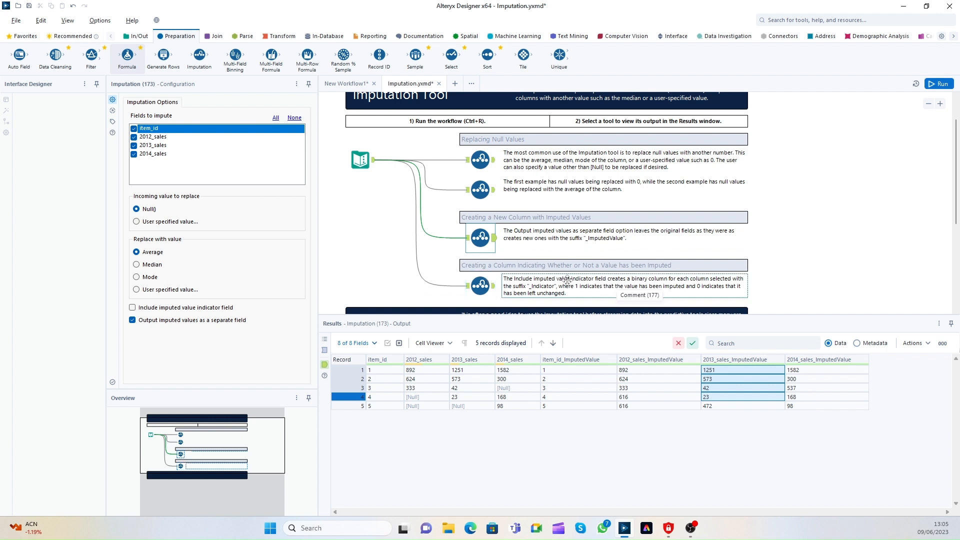
scroll(582, 285, "up", 1)
scroll(550, 270, "down", 1)
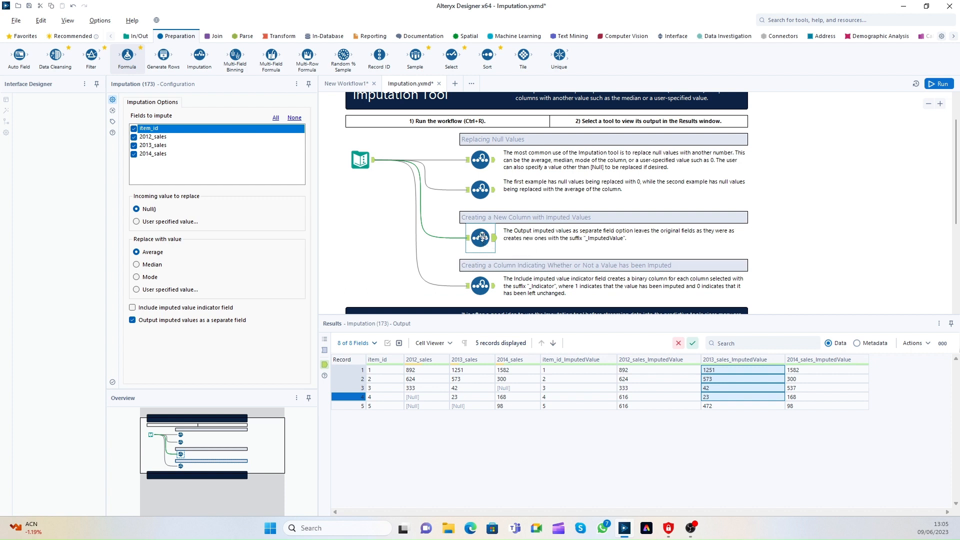
scroll(523, 258, "up", 1)
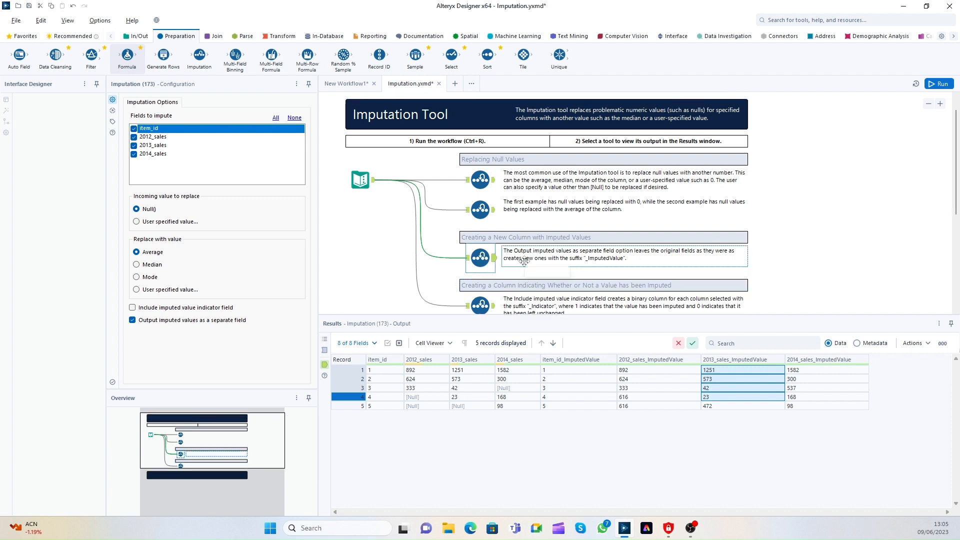
scroll(524, 261, "down", 1)
Run the workflow and examine the 2013 and 2014 sales _Indicator columns in the fourth Imputation tool's output.
left_click(480, 285)
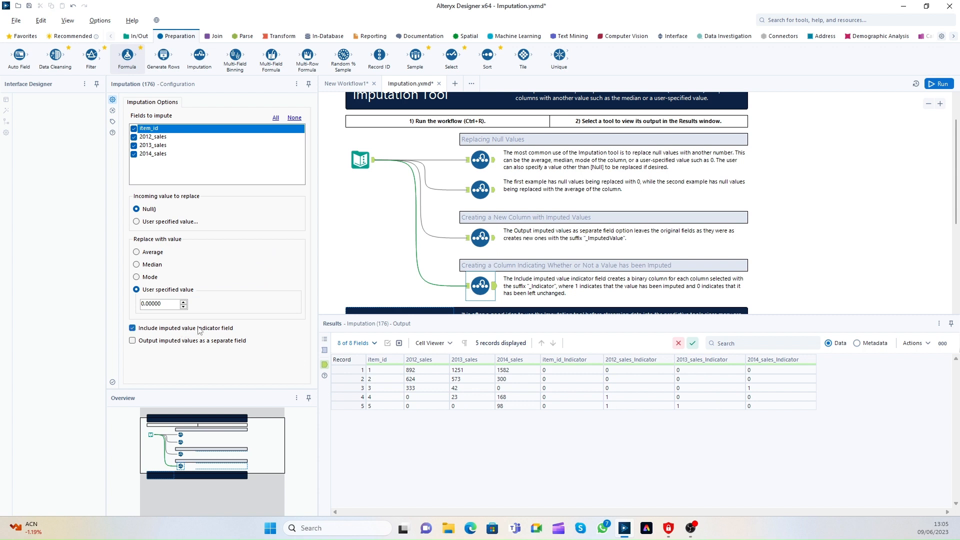
left_click(939, 83)
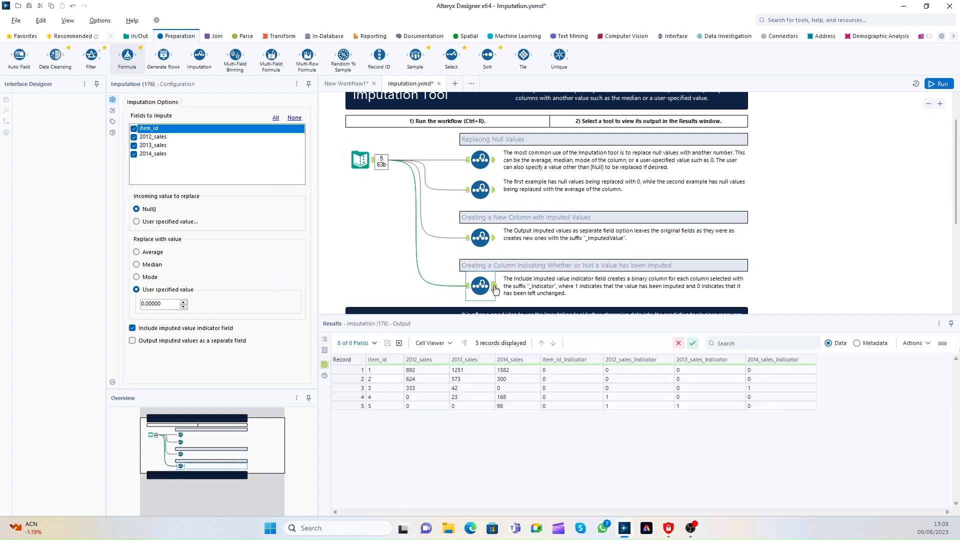
left_click_drag(749, 405, 774, 372)
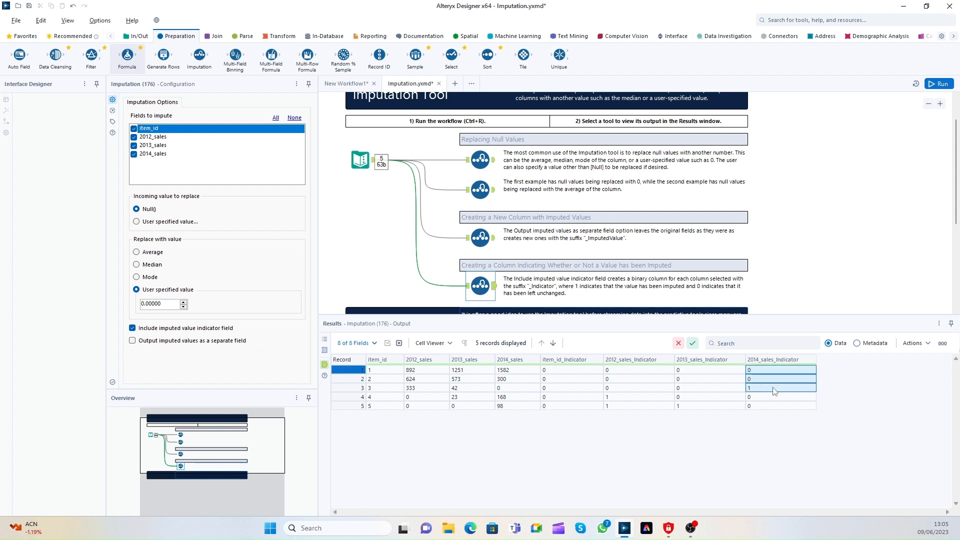
left_click_drag(708, 370, 708, 396)
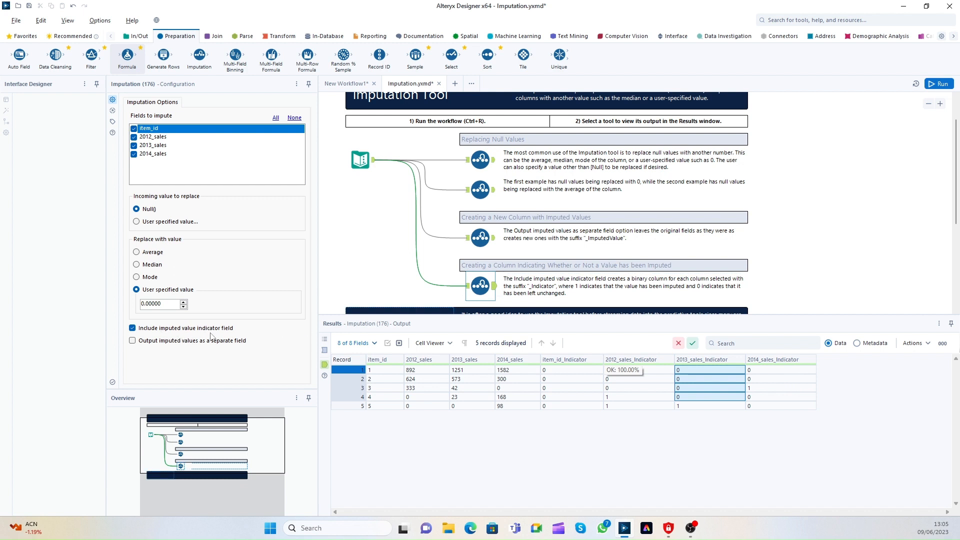
Turn off the imputed value indicator field in the fourth Imputation tool and review the existing sales _Indicator columns.
left_click(211, 331)
left_click_drag(630, 379, 803, 395)
scroll(796, 192, "down", 1)
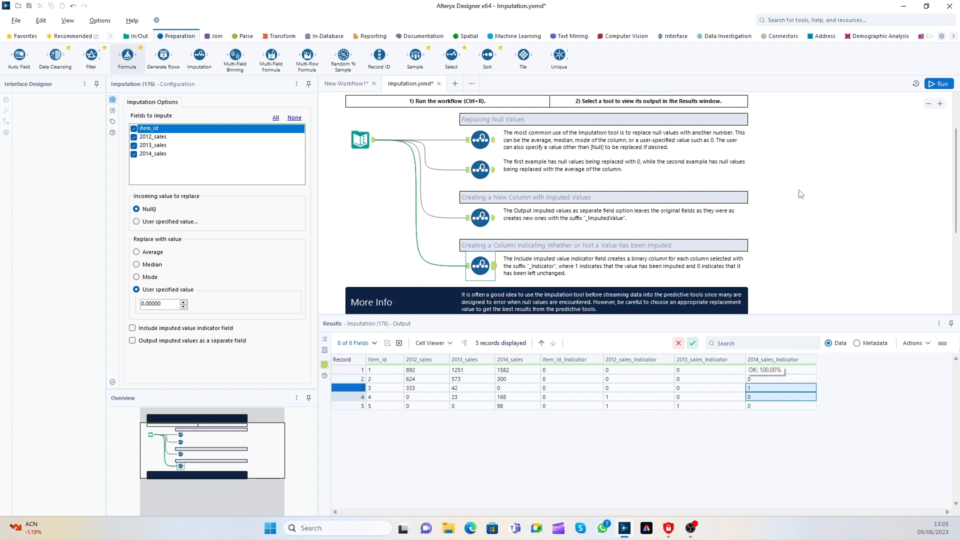
scroll(796, 193, "up", 1)
scroll(795, 196, "down", 1)
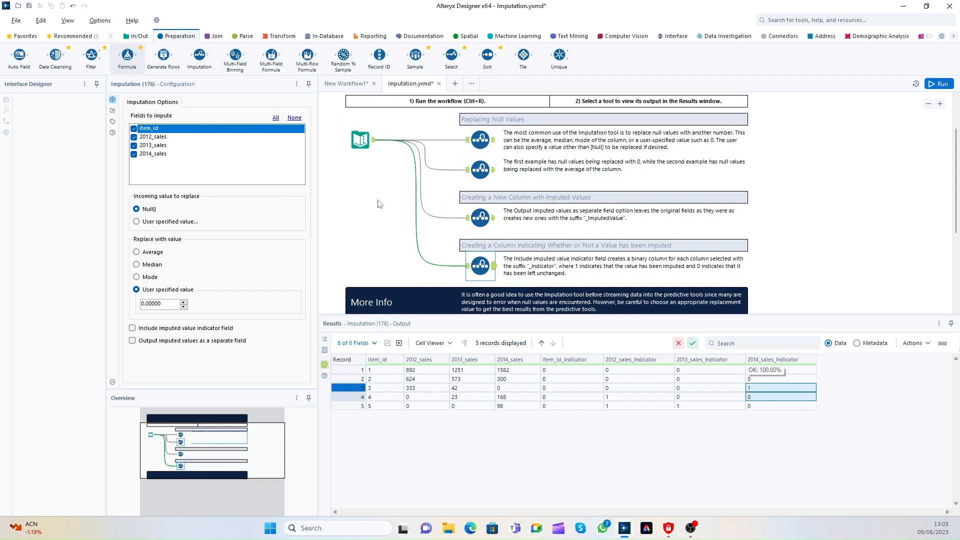